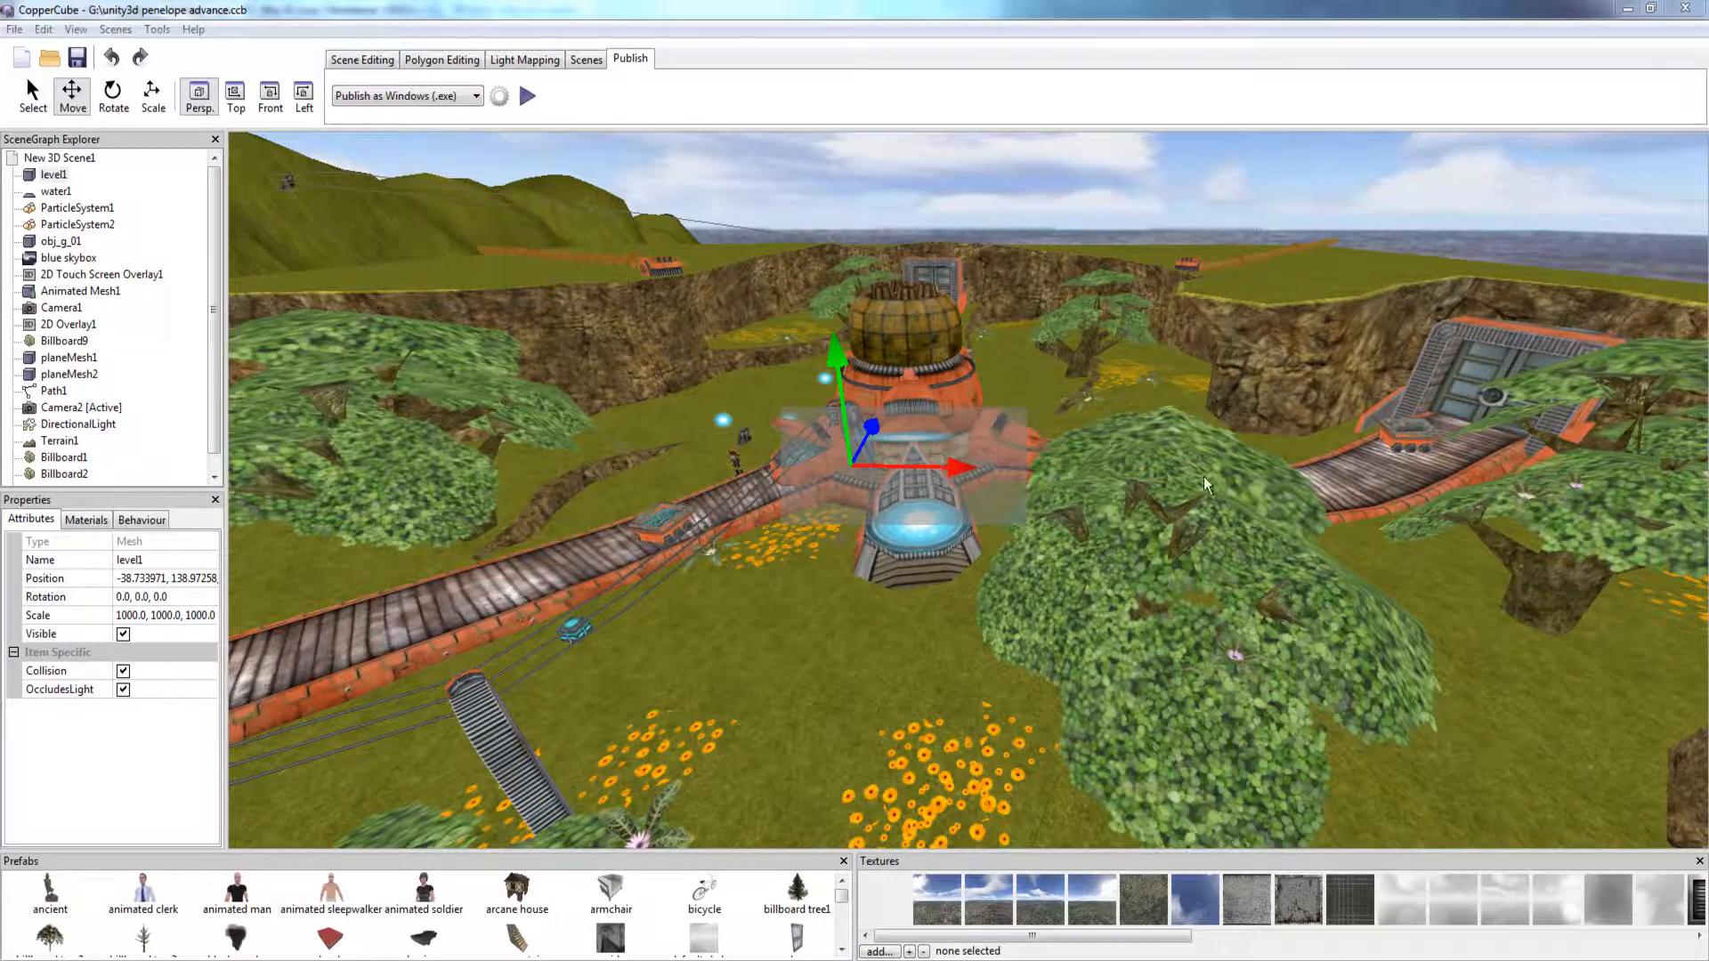
Examine the level's central building and bring the character standing beside the wooden walkway into close view.
{"action": "middle_click_drag", "start_coordinate": [1203, 477], "coordinate": [1289, 573]}
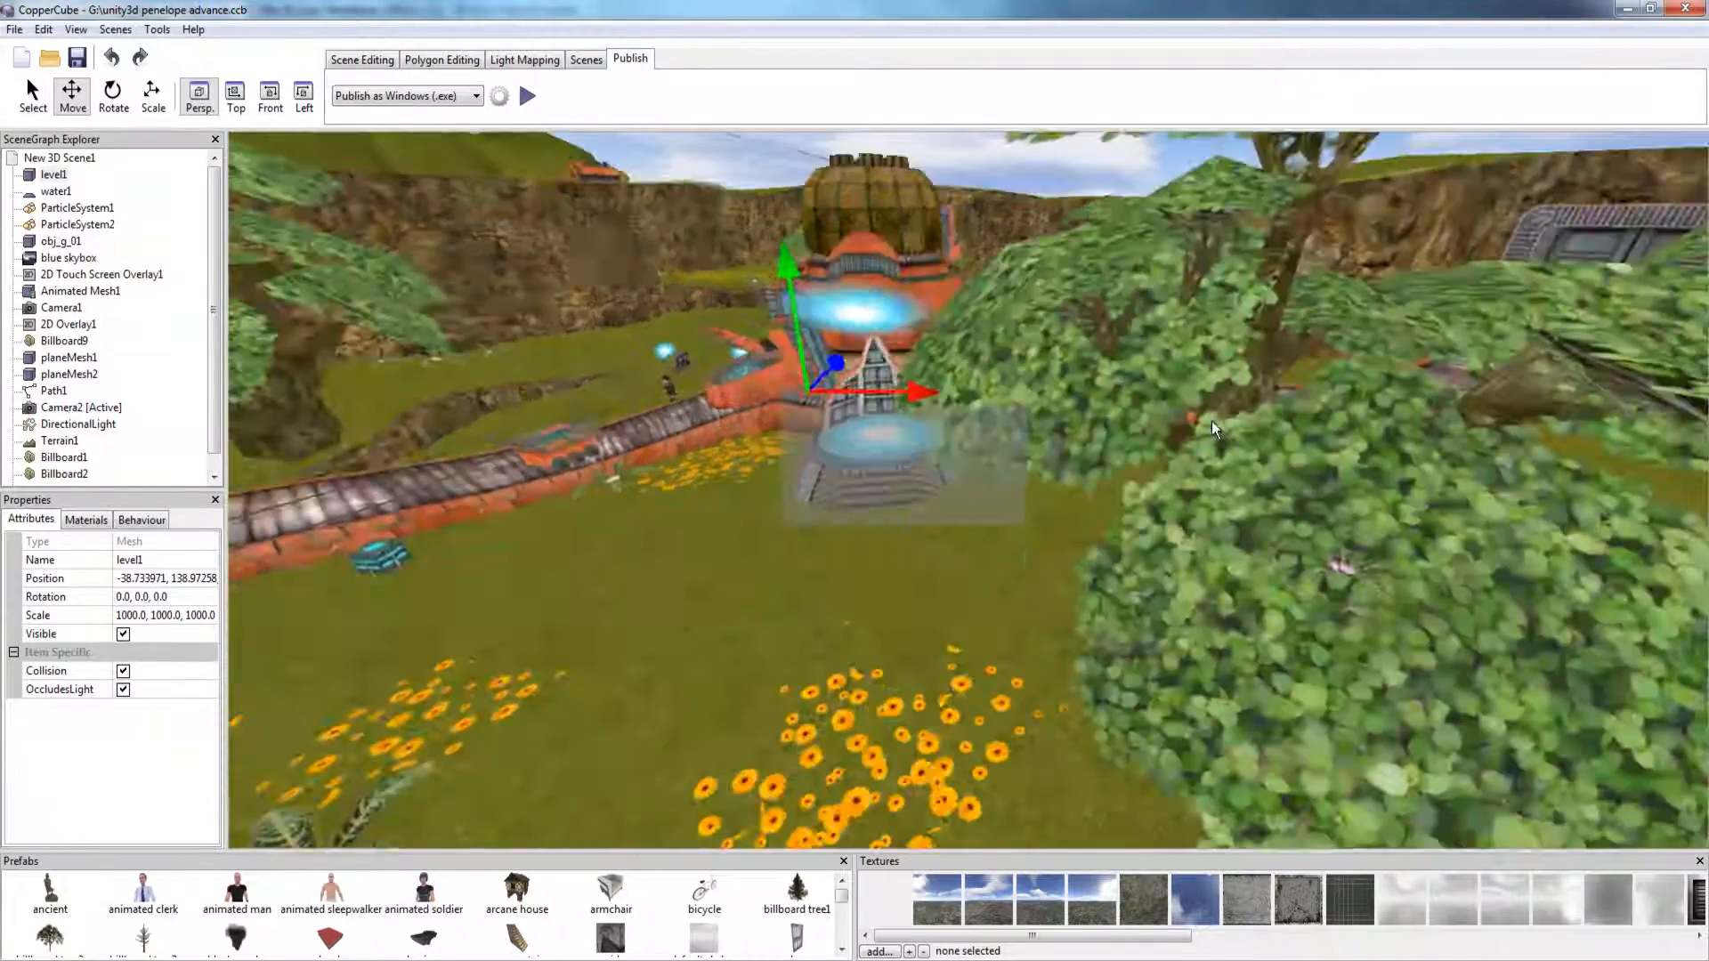
{"action": "scroll", "coordinate": [1123, 435], "scroll_direction": "up", "scroll_amount": 5}
{"action": "scroll", "coordinate": [1289, 572], "scroll_direction": "up", "scroll_amount": 5}
{"action": "middle_click_drag", "start_coordinate": [1164, 553], "coordinate": [1364, 420]}
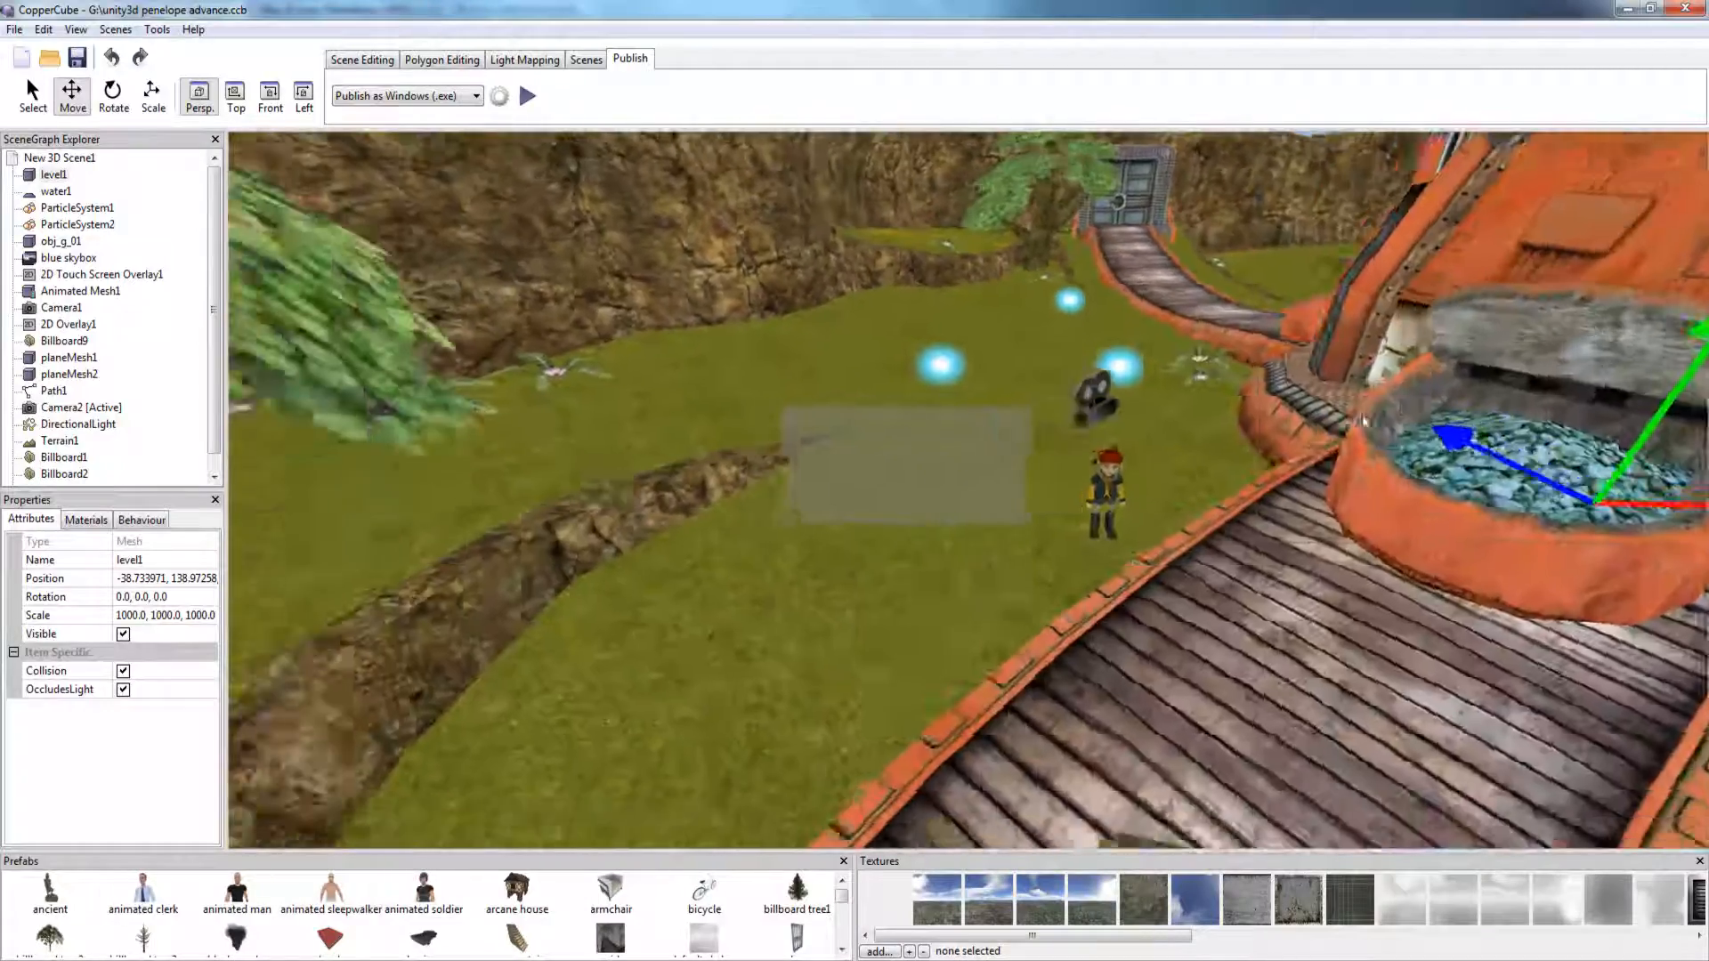
{"action": "scroll", "coordinate": [1366, 420], "scroll_direction": "up", "scroll_amount": 4}
{"action": "right_click_drag", "start_coordinate": [1402, 413], "coordinate": [1408, 349]}
{"action": "middle_click_drag", "start_coordinate": [1408, 349], "coordinate": [1385, 338]}
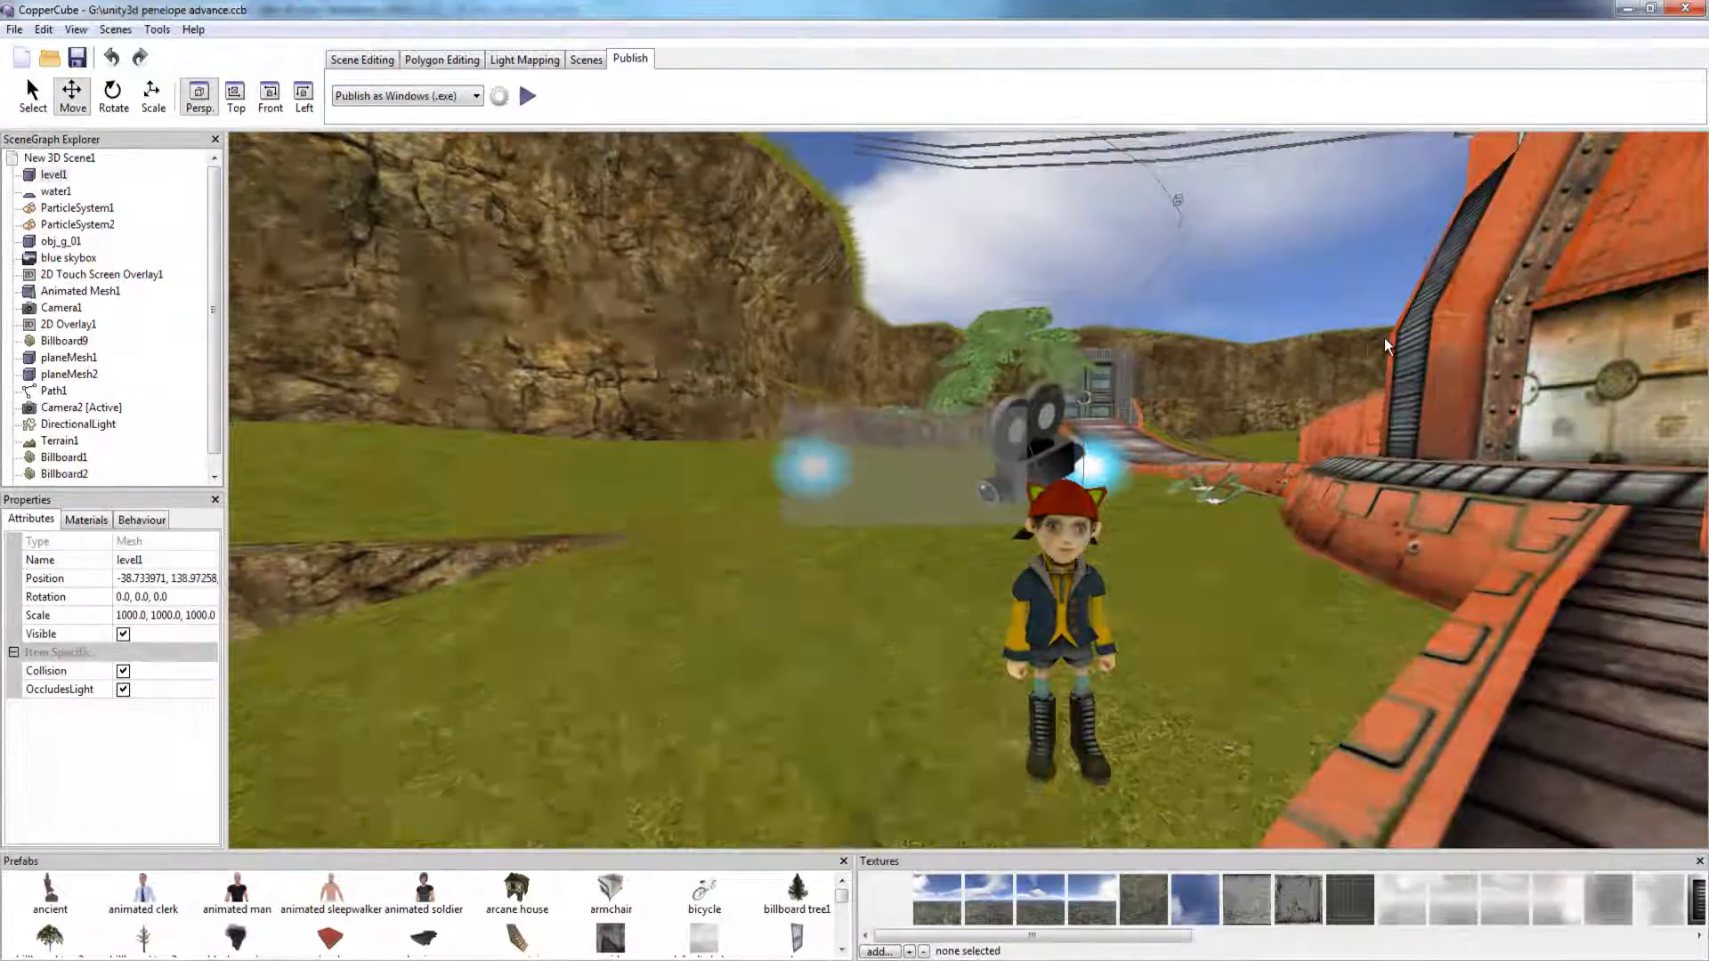
{"action": "scroll", "coordinate": [1382, 338], "scroll_direction": "up", "scroll_amount": 3}
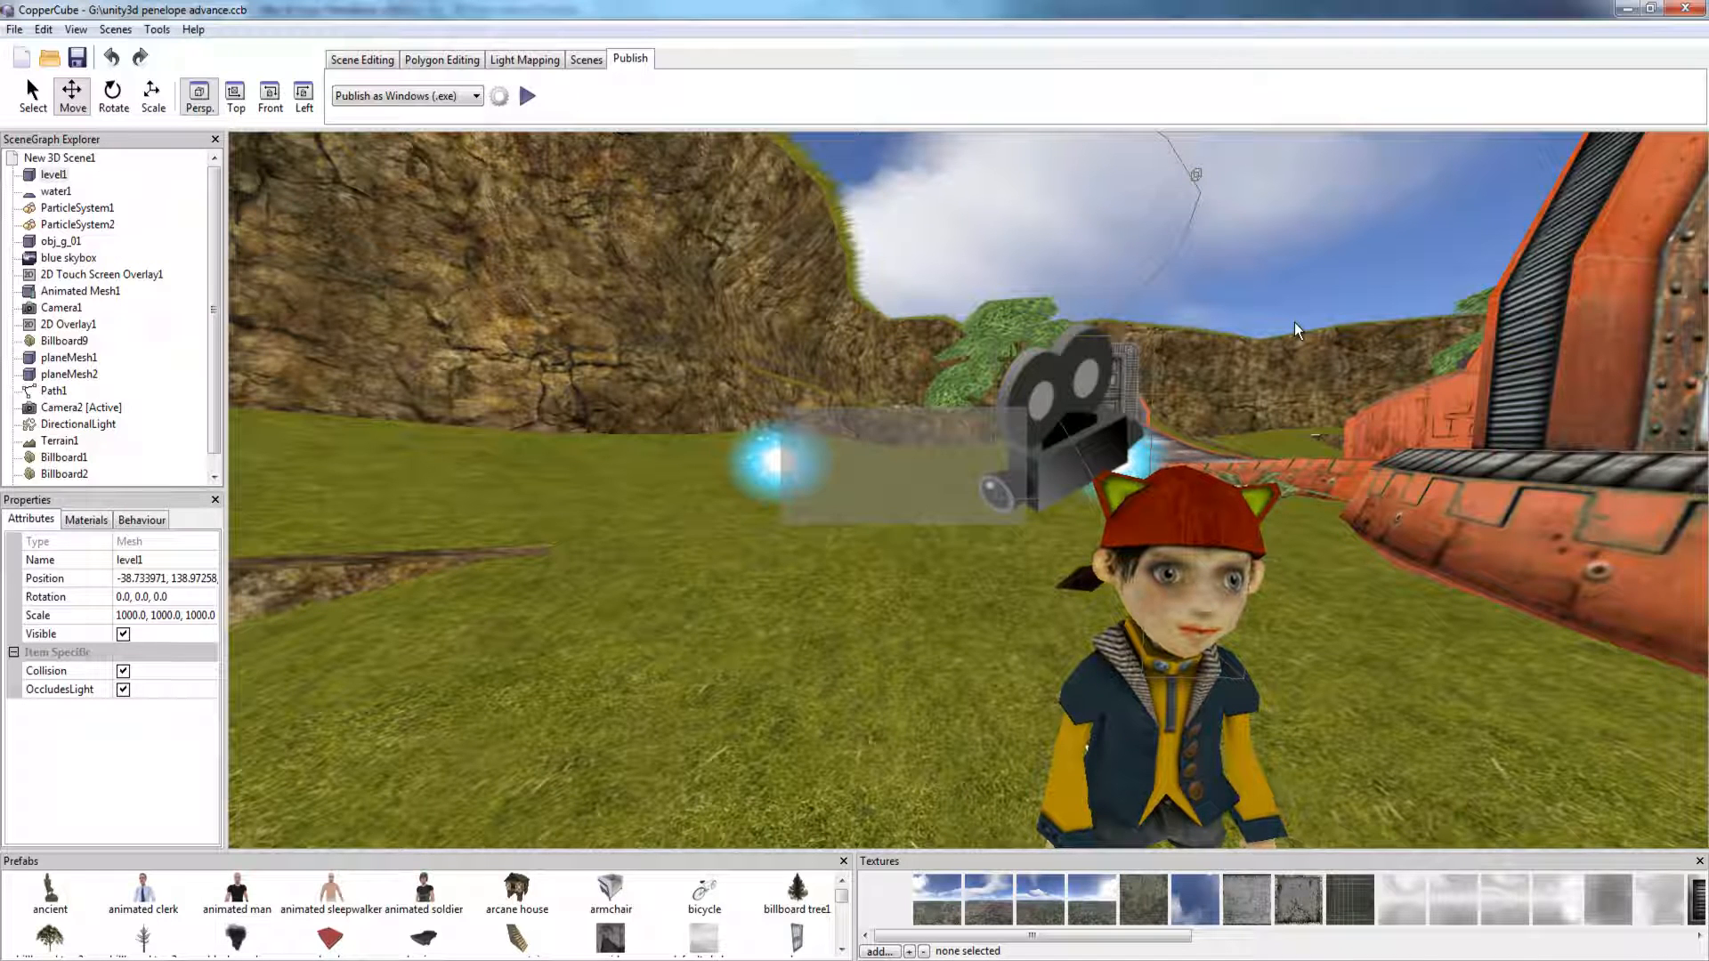
Set the publishing target to MacOSX (.app) and undo the last scene change.
{"action": "left_click", "coordinate": [380, 101]}
{"action": "left_click", "coordinate": [576, 105]}
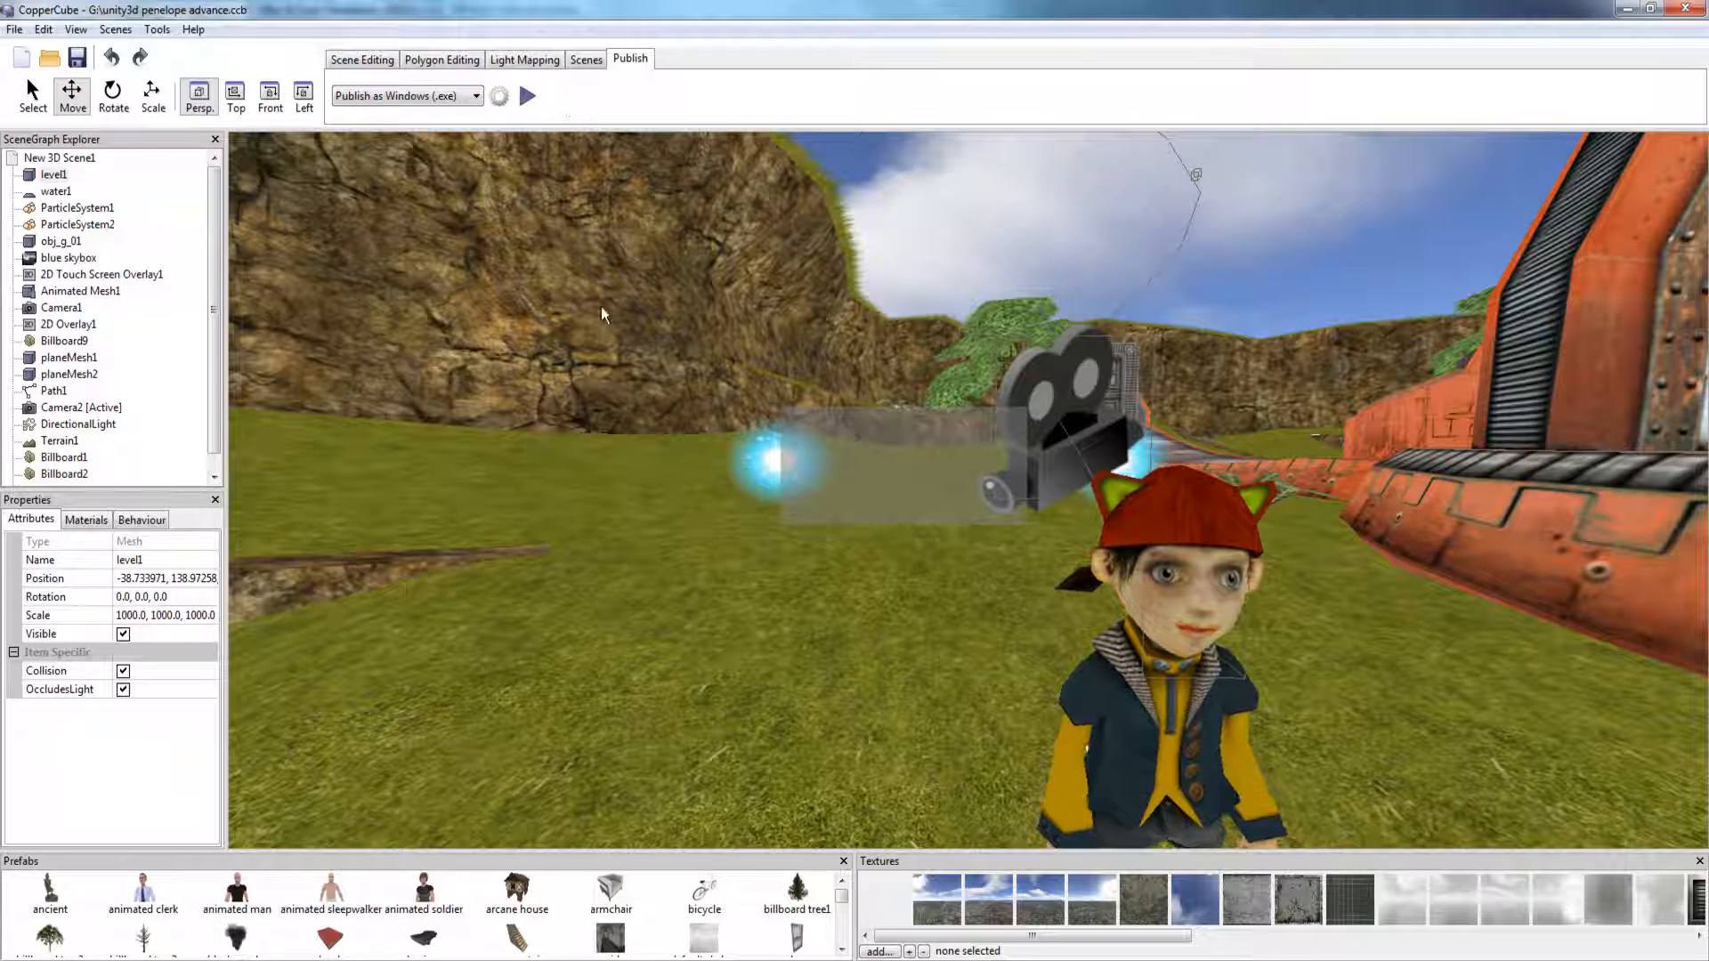
{"action": "scroll", "coordinate": [720, 470], "scroll_direction": "down", "scroll_amount": 1}
{"action": "left_click_drag", "start_coordinate": [1291, 306], "coordinate": [1231, 429]}
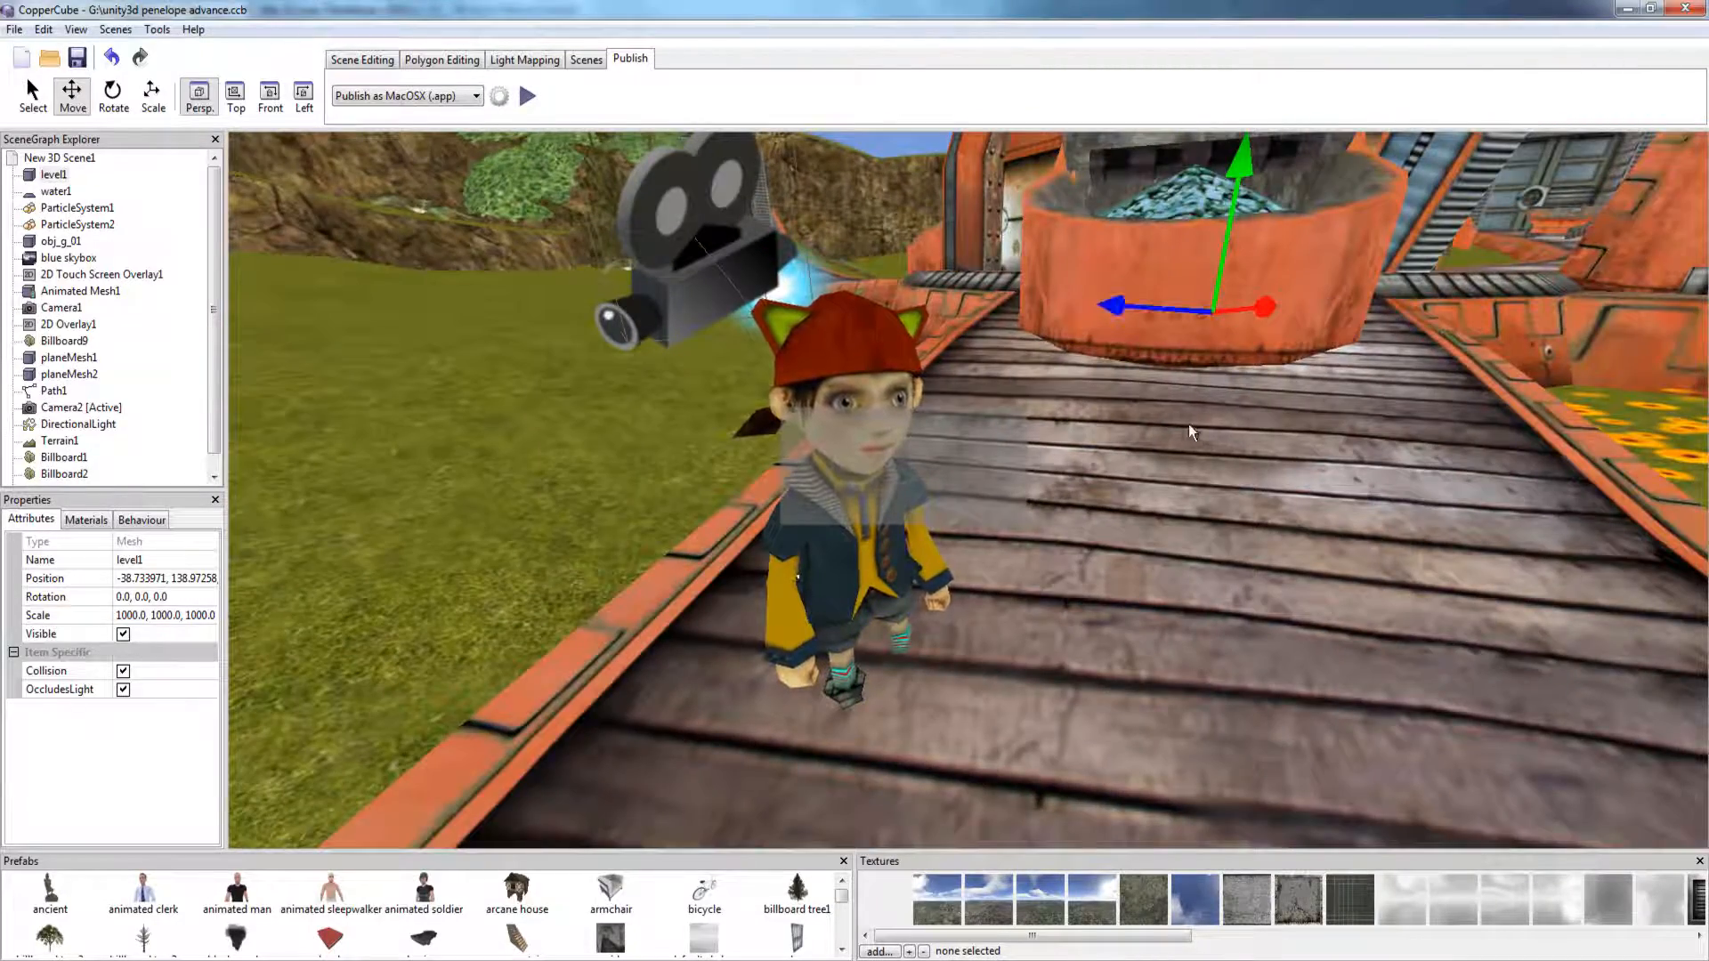
{"action": "key", "text": "ctrl+z"}
Examine the whole level from above, including the walkways, cliffs and surrounding terrain.
{"action": "scroll", "coordinate": [1182, 438], "scroll_direction": "down", "scroll_amount": 6}
{"action": "left_click_drag", "start_coordinate": [1168, 451], "coordinate": [1185, 597]}
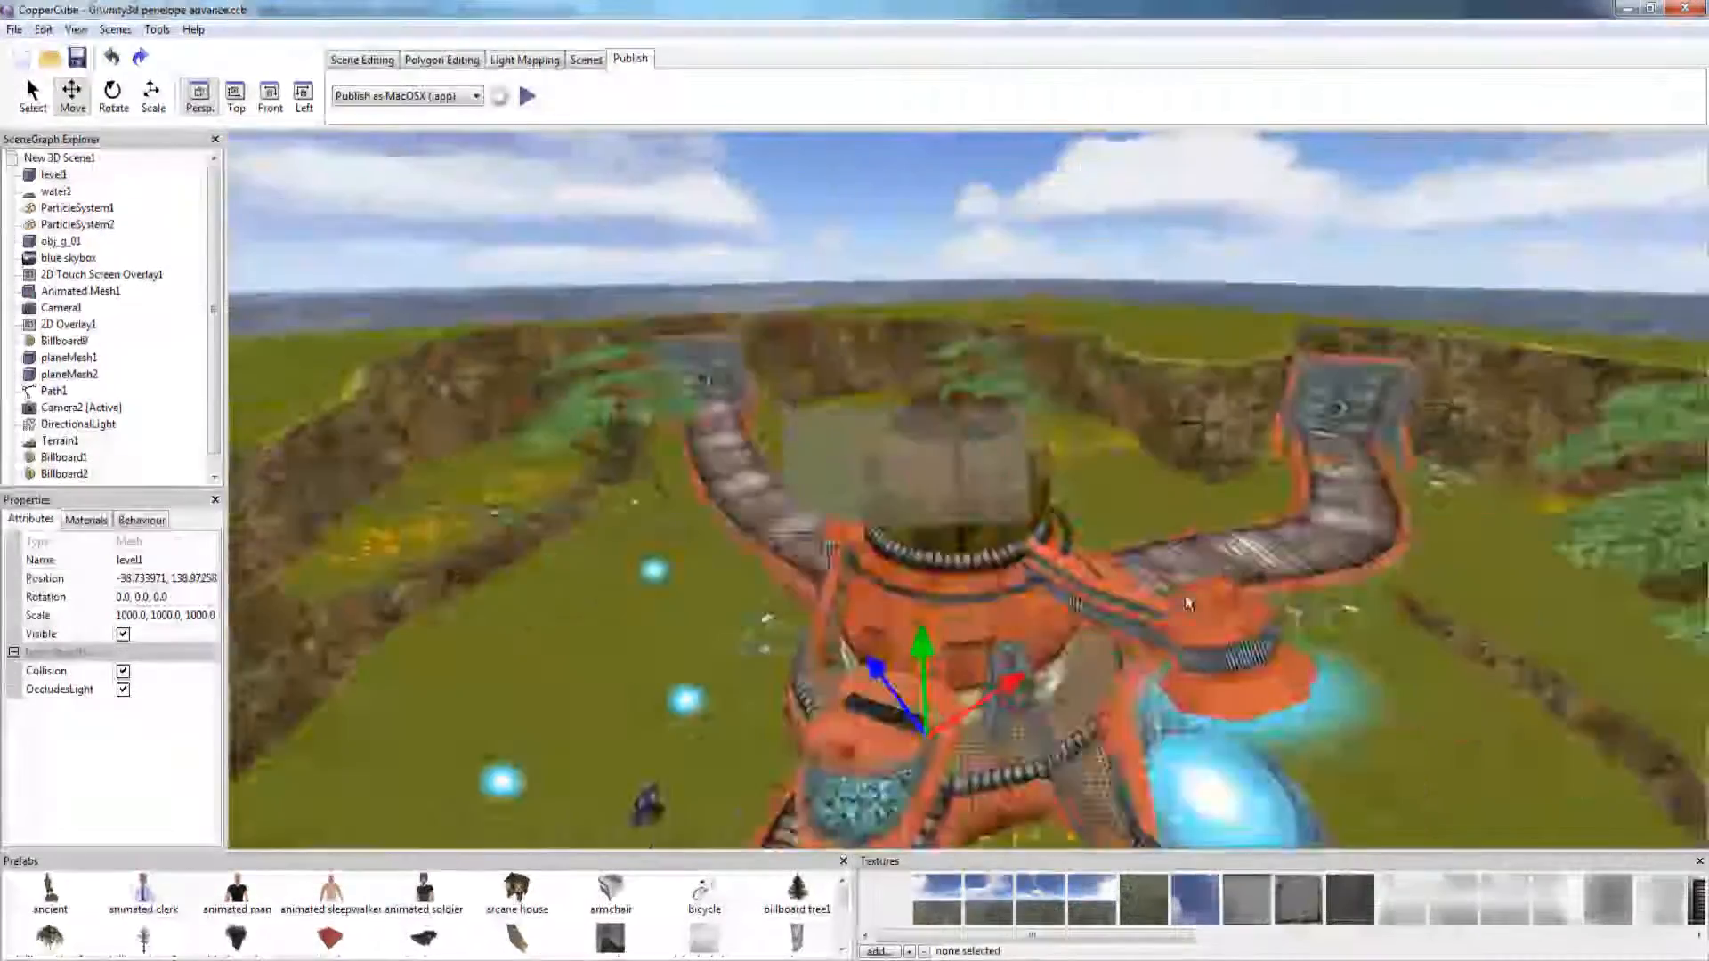
{"action": "middle_click_drag", "start_coordinate": [1188, 604], "coordinate": [889, 794]}
{"action": "scroll", "coordinate": [1051, 695], "scroll_direction": "down", "scroll_amount": 3}
{"action": "left_click_drag", "start_coordinate": [1187, 614], "coordinate": [1018, 429]}
{"action": "scroll", "coordinate": [1076, 632], "scroll_direction": "up", "scroll_amount": 3}
{"action": "scroll", "coordinate": [1079, 638], "scroll_direction": "down", "scroll_amount": 3}
{"action": "scroll", "coordinate": [931, 521], "scroll_direction": "up", "scroll_amount": 5}
{"action": "left_click_drag", "start_coordinate": [932, 521], "coordinate": [779, 589]}
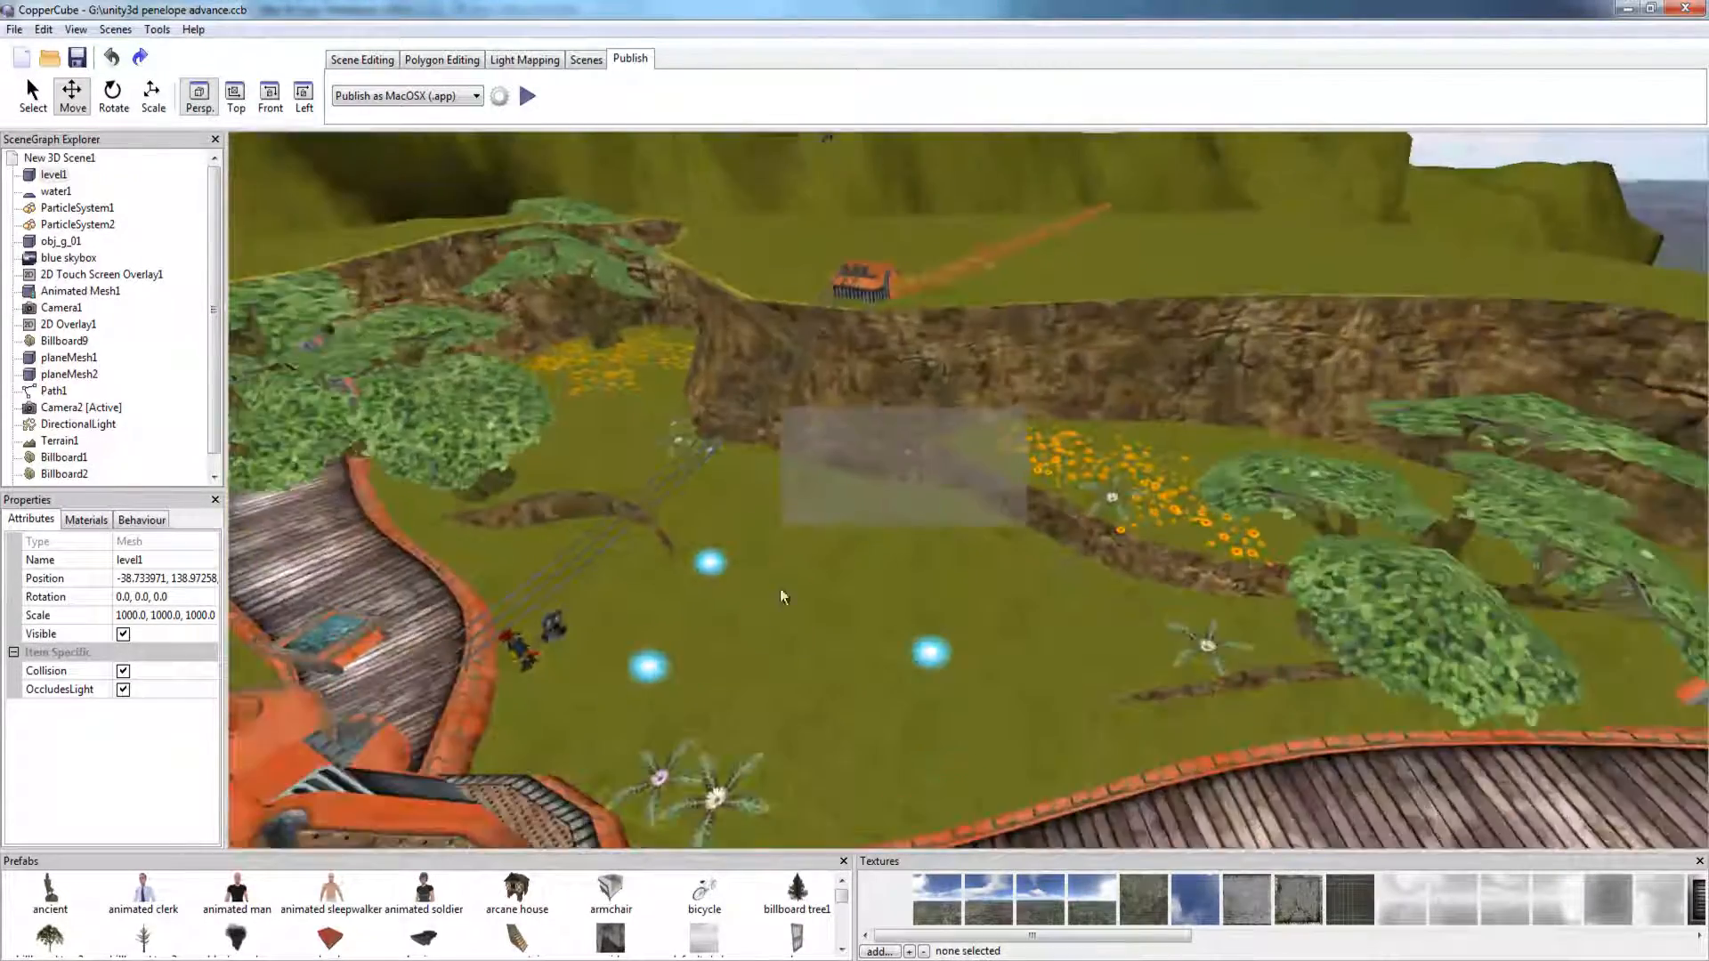
Examine the character, the camera object and the container in front of the central building up close.
{"action": "scroll", "coordinate": [780, 589], "scroll_direction": "up", "scroll_amount": 5}
{"action": "left_click_drag", "start_coordinate": [1035, 581], "coordinate": [823, 528]}
{"action": "scroll", "coordinate": [931, 592], "scroll_direction": "up", "scroll_amount": 3}
{"action": "scroll", "coordinate": [932, 591], "scroll_direction": "down", "scroll_amount": 4}
{"action": "scroll", "coordinate": [857, 581], "scroll_direction": "up", "scroll_amount": 5}
{"action": "scroll", "coordinate": [932, 568], "scroll_direction": "down", "scroll_amount": 4}
{"action": "scroll", "coordinate": [810, 513], "scroll_direction": "up", "scroll_amount": 4}
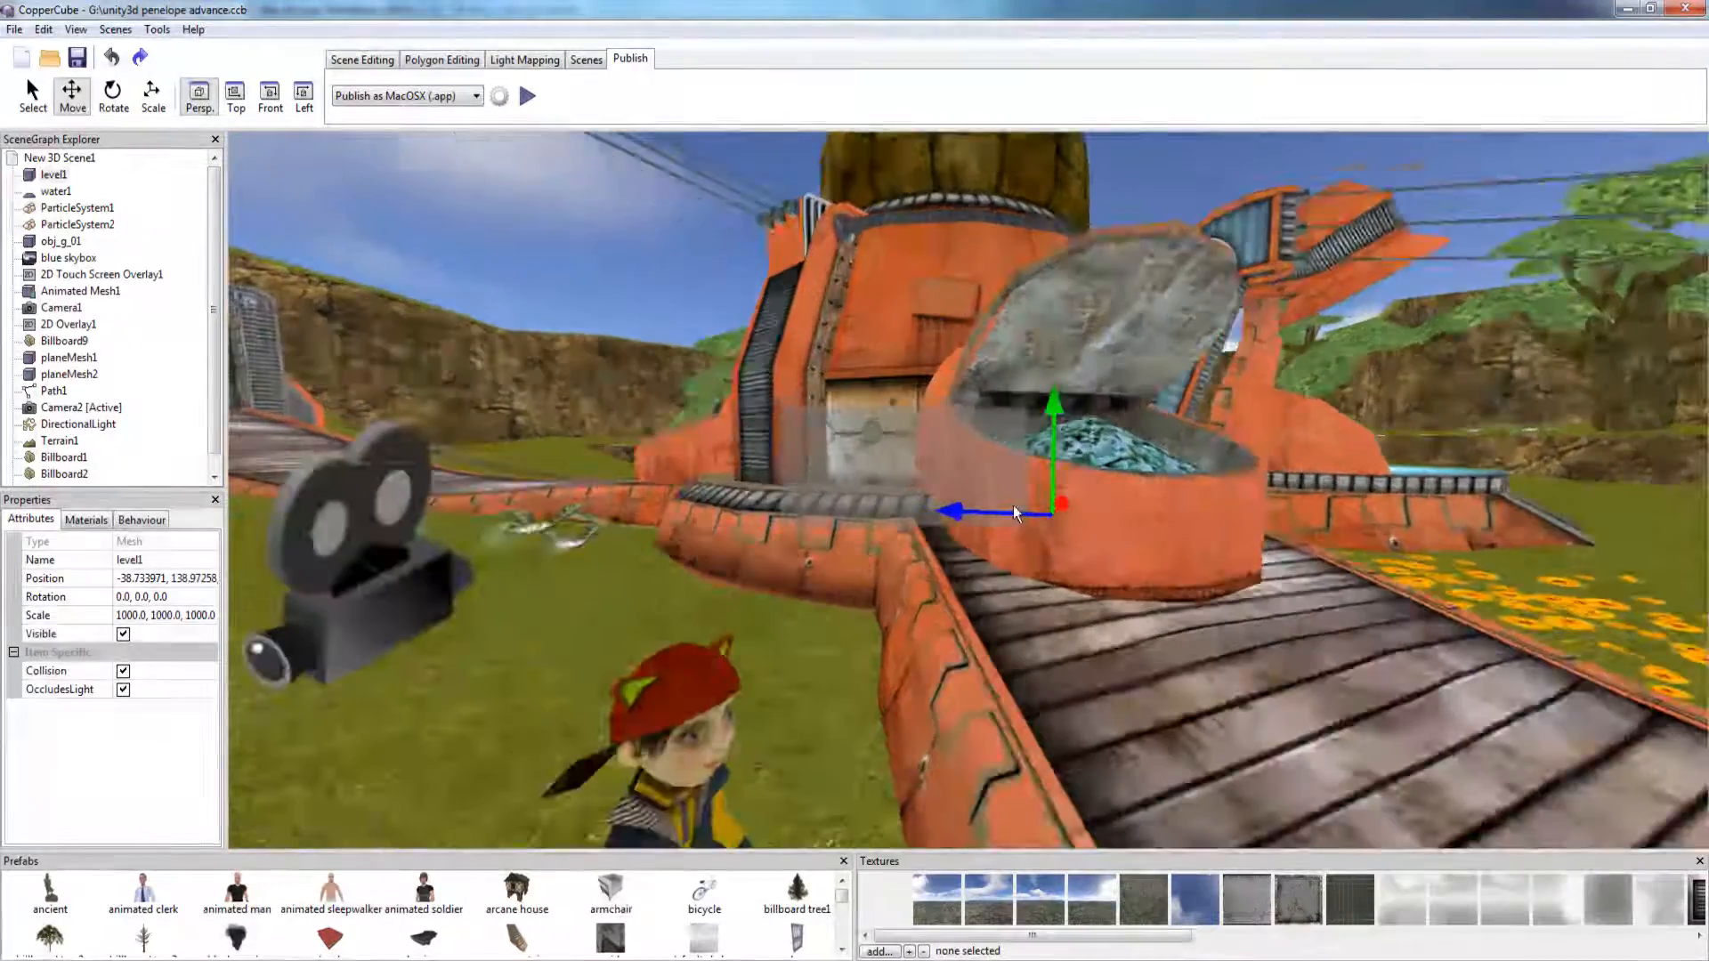
{"action": "left_click_drag", "start_coordinate": [1014, 504], "coordinate": [942, 505]}
{"action": "mouse_move", "coordinate": [942, 504]}
{"action": "middle_mouse_down"}
{"action": "mouse_move", "coordinate": [911, 491]}
{"action": "mouse_move", "coordinate": [931, 496]}
{"action": "middle_mouse_up"}
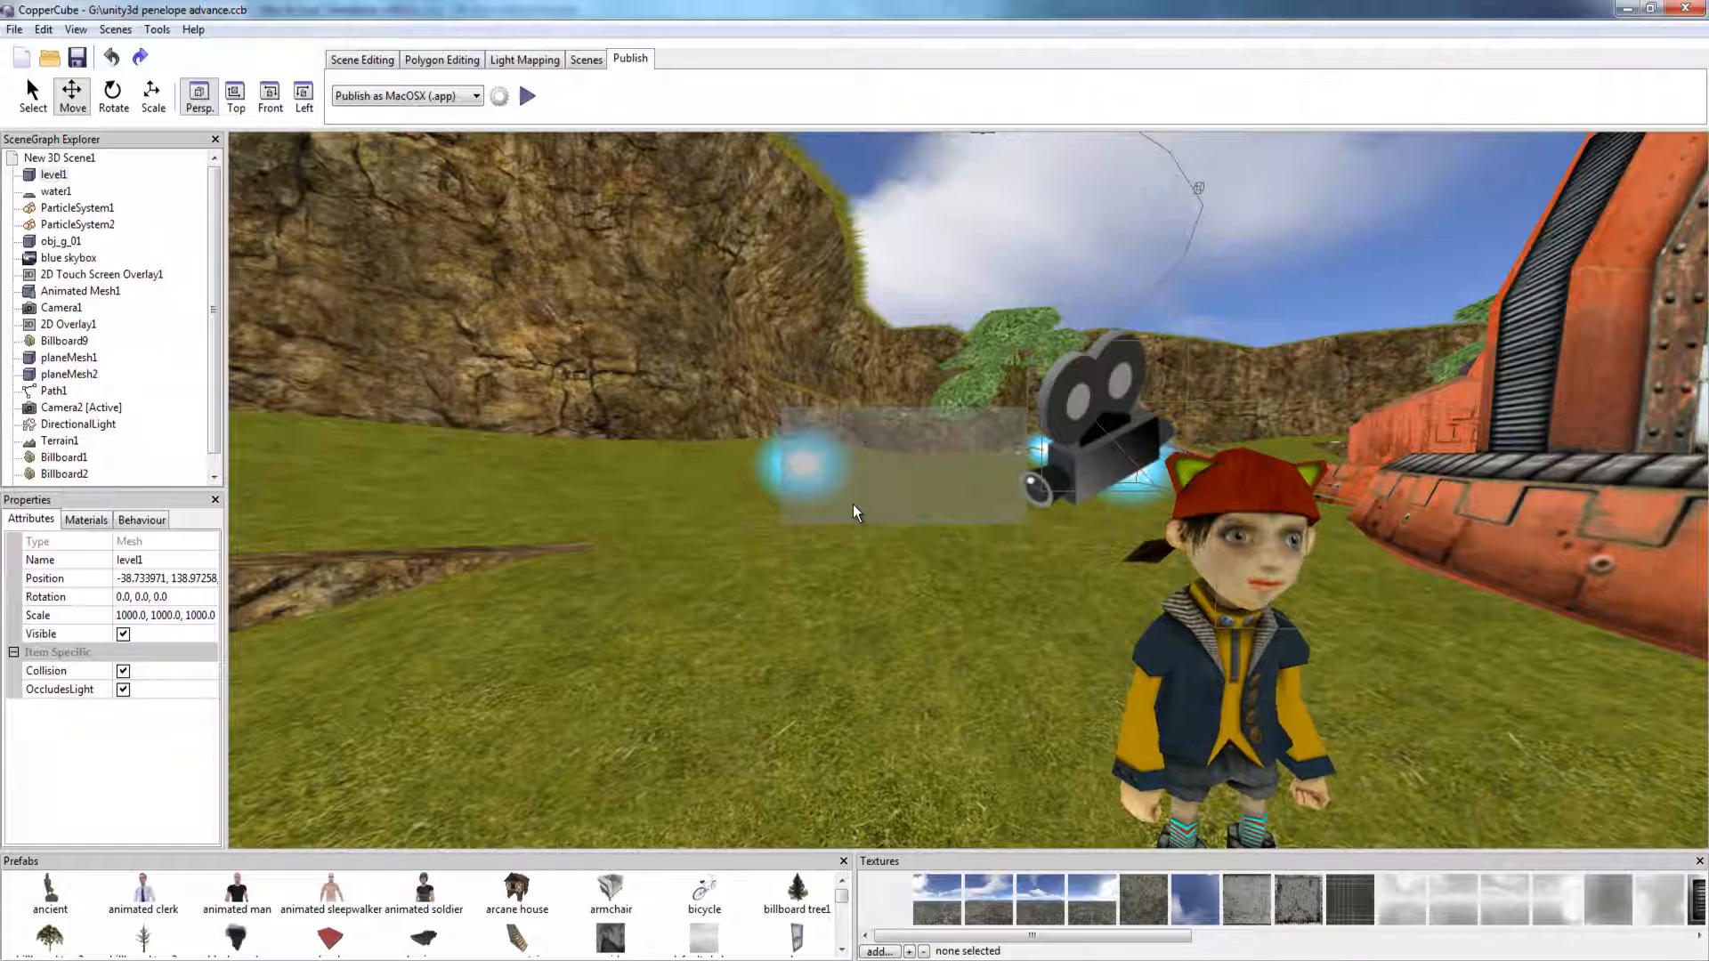
Survey the level's gates, walkways, glowing particle lights and muddy pond from several viewpoints.
{"action": "left_click_drag", "start_coordinate": [1369, 198], "coordinate": [1553, 483]}
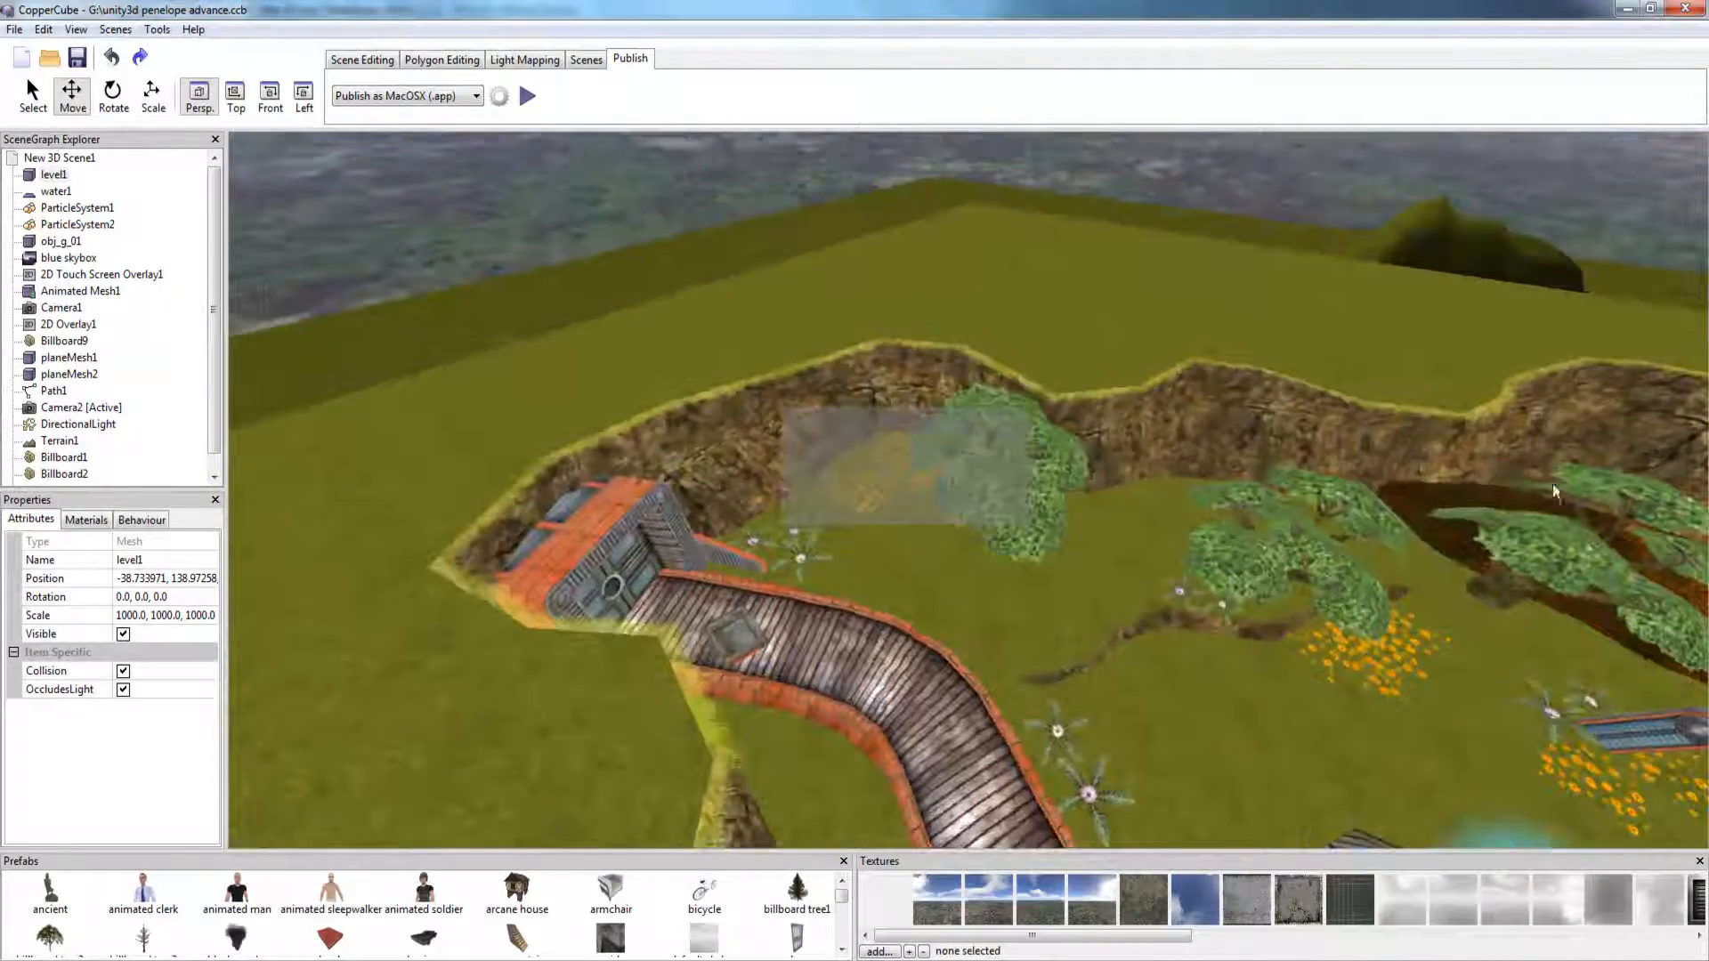
{"action": "left_click_drag", "start_coordinate": [1444, 465], "coordinate": [1061, 414]}
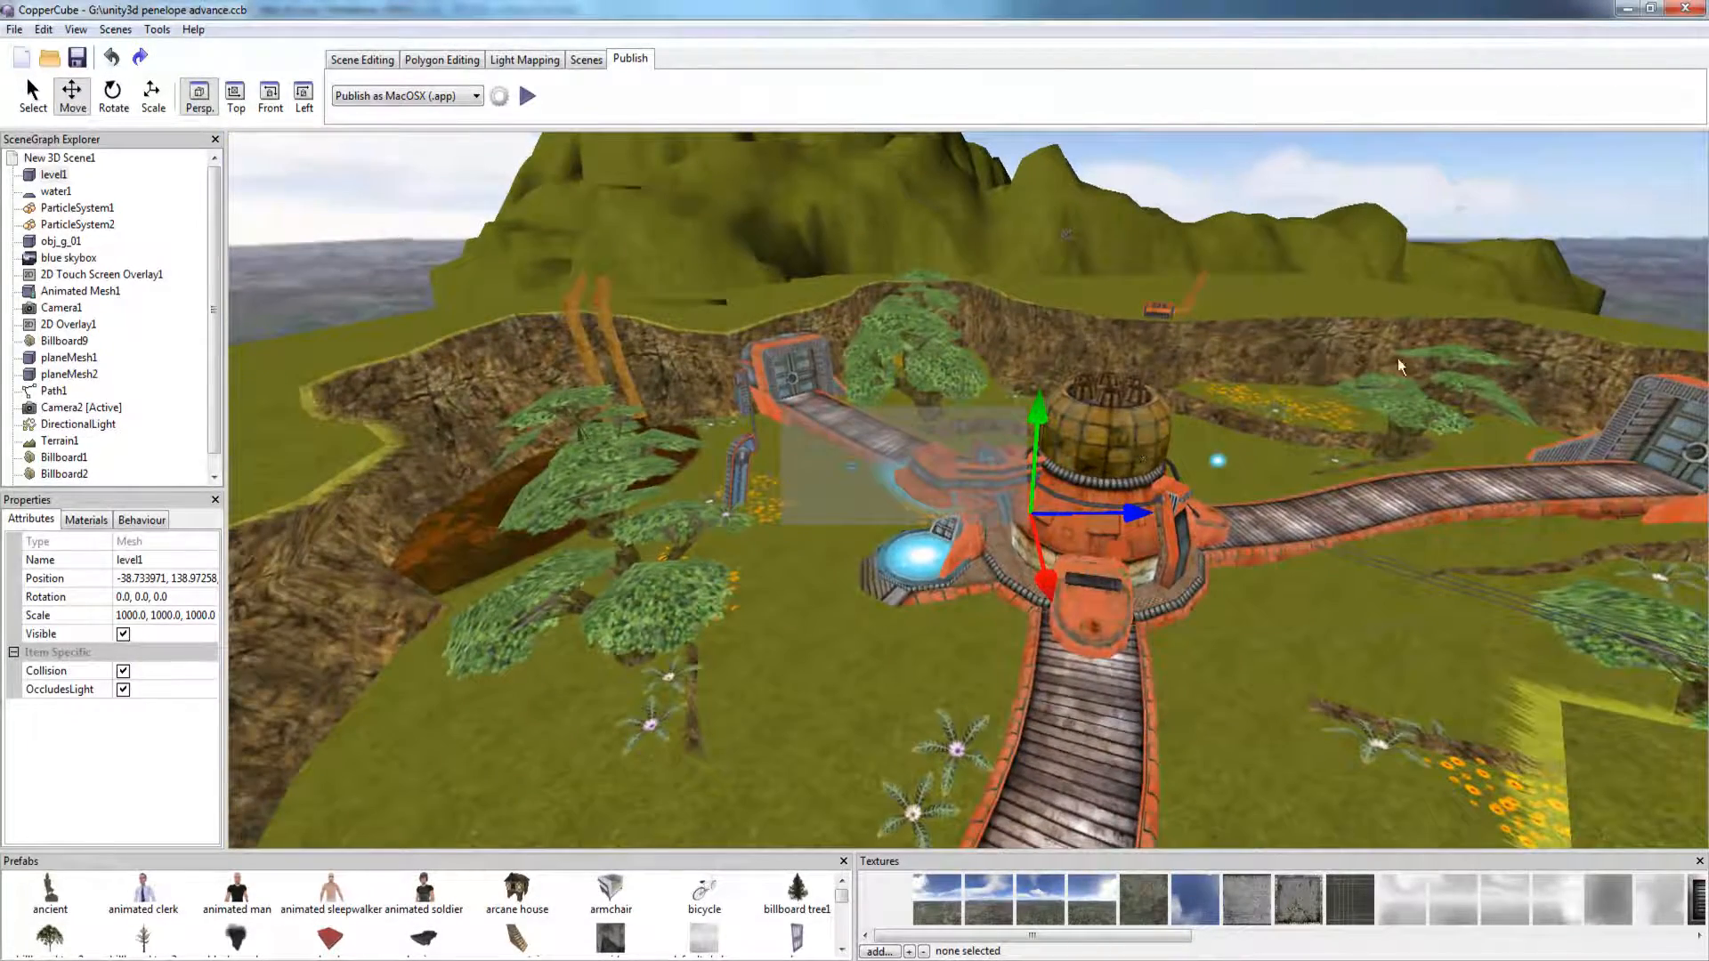
{"action": "left_click_drag", "start_coordinate": [1211, 545], "coordinate": [1335, 387]}
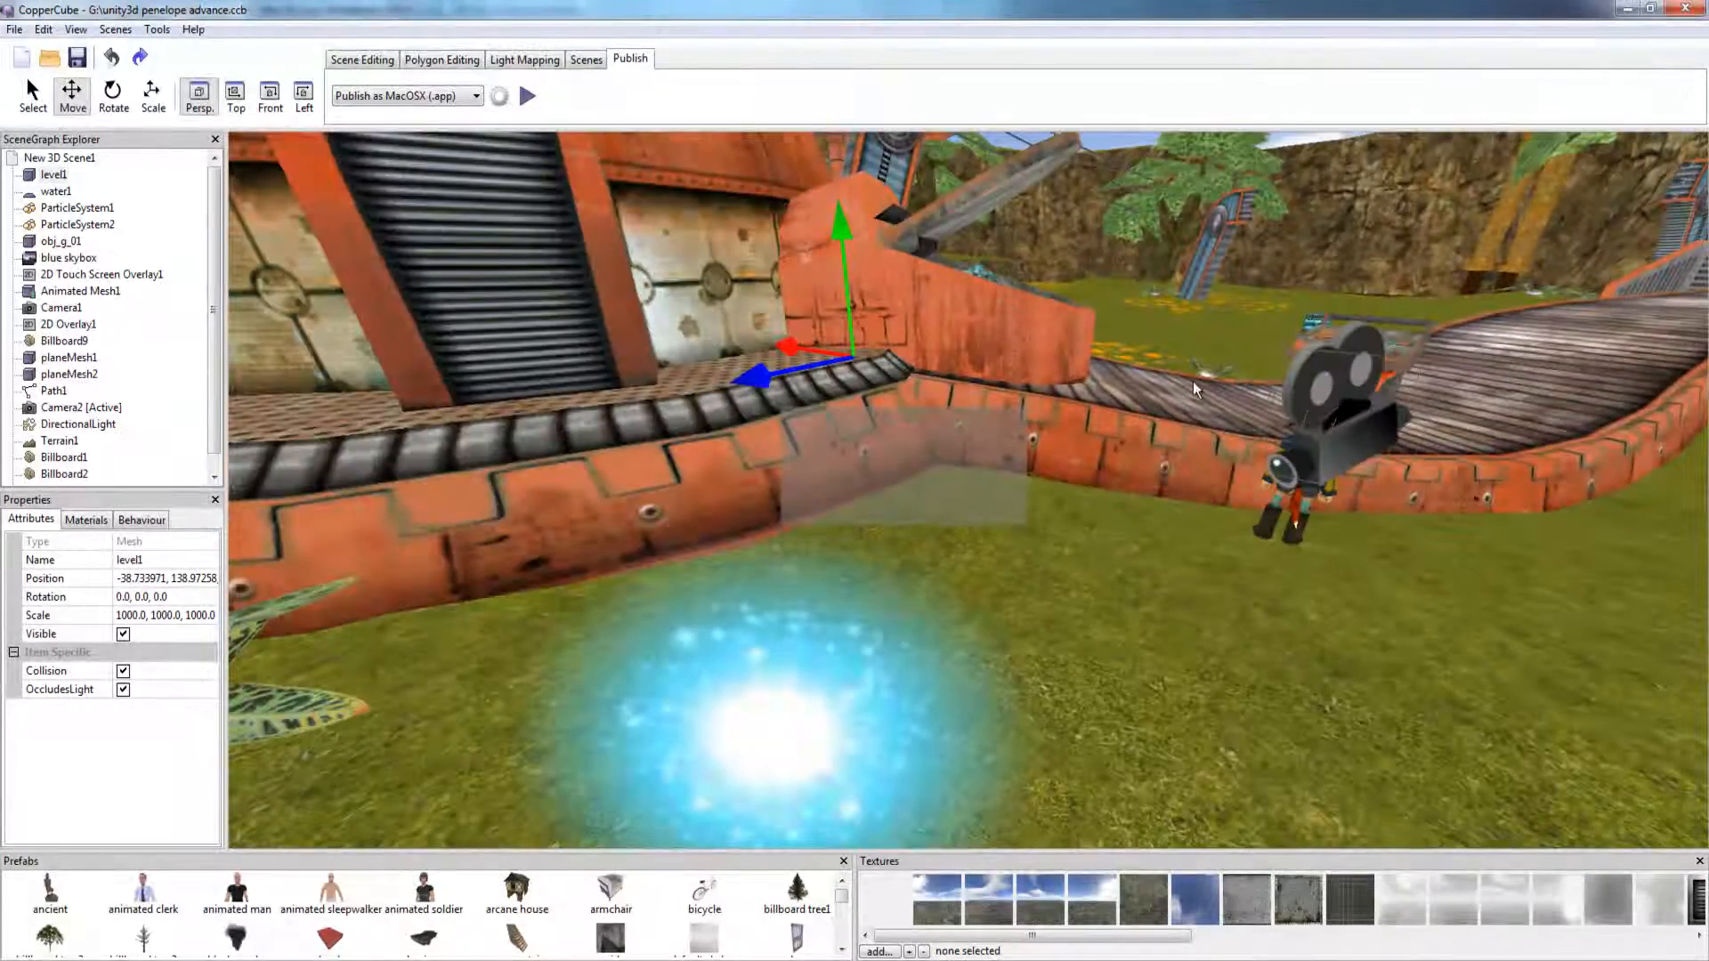
{"action": "left_click_drag", "start_coordinate": [1179, 383], "coordinate": [1174, 619]}
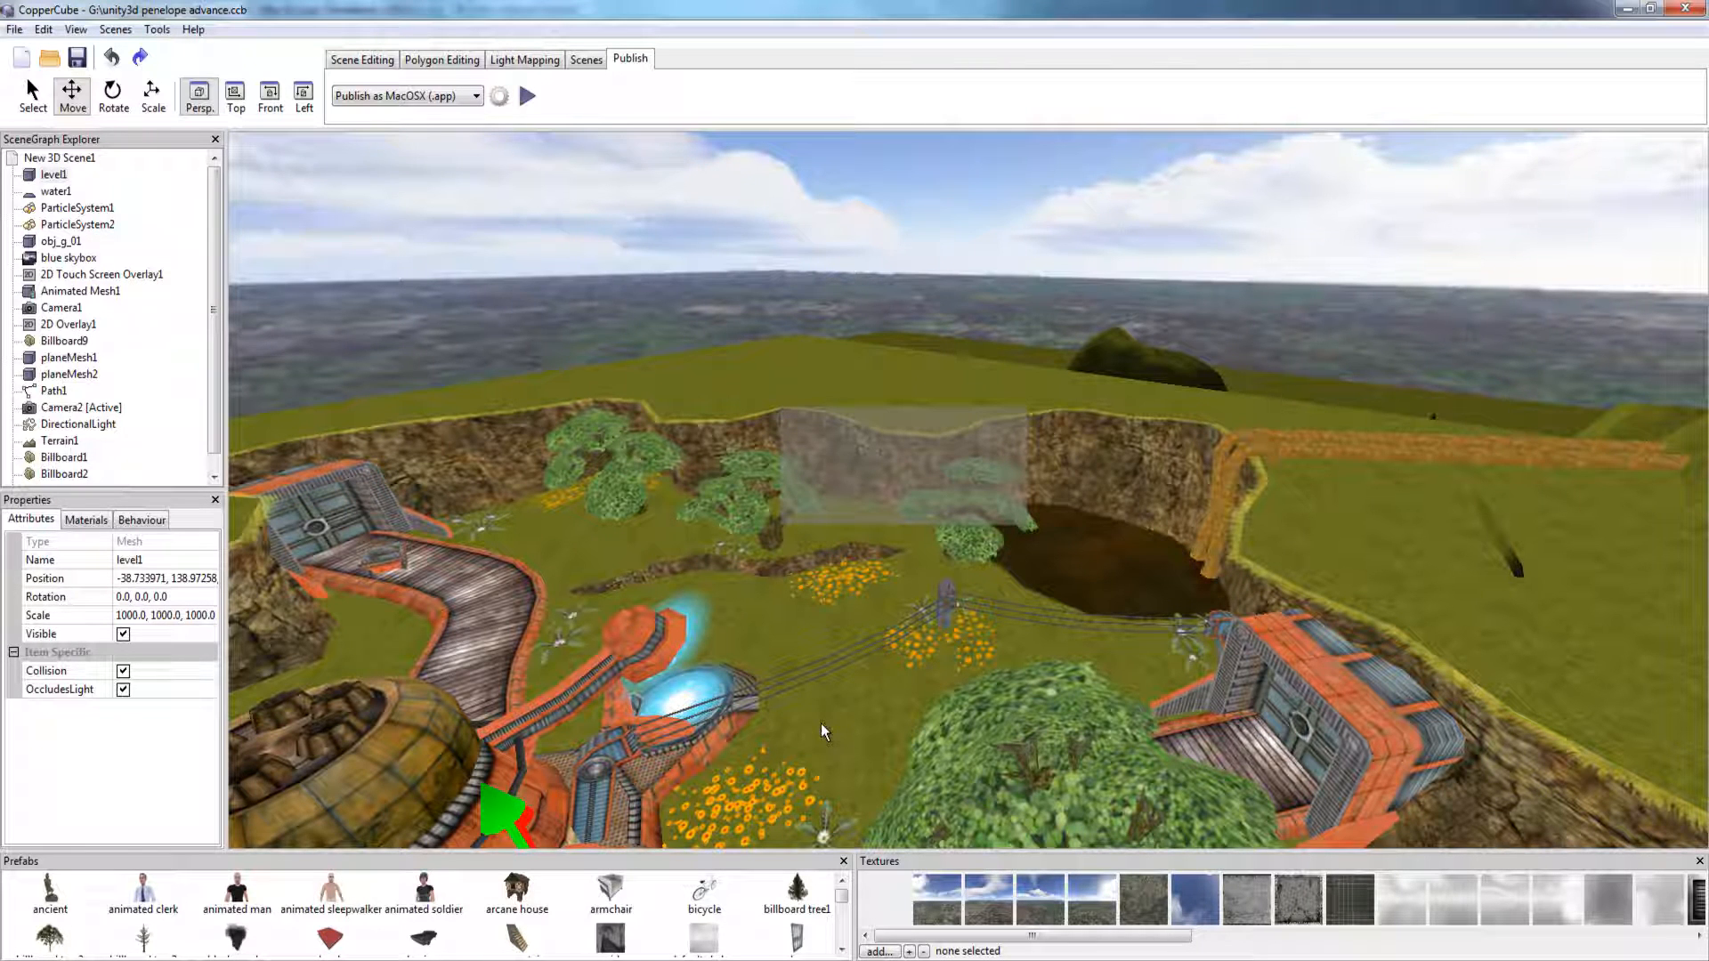
Switch to Unity to view the Penelope Complete Project page in the Asset Store, and return to CopperCube.
{"action": "key", "text": "super"}
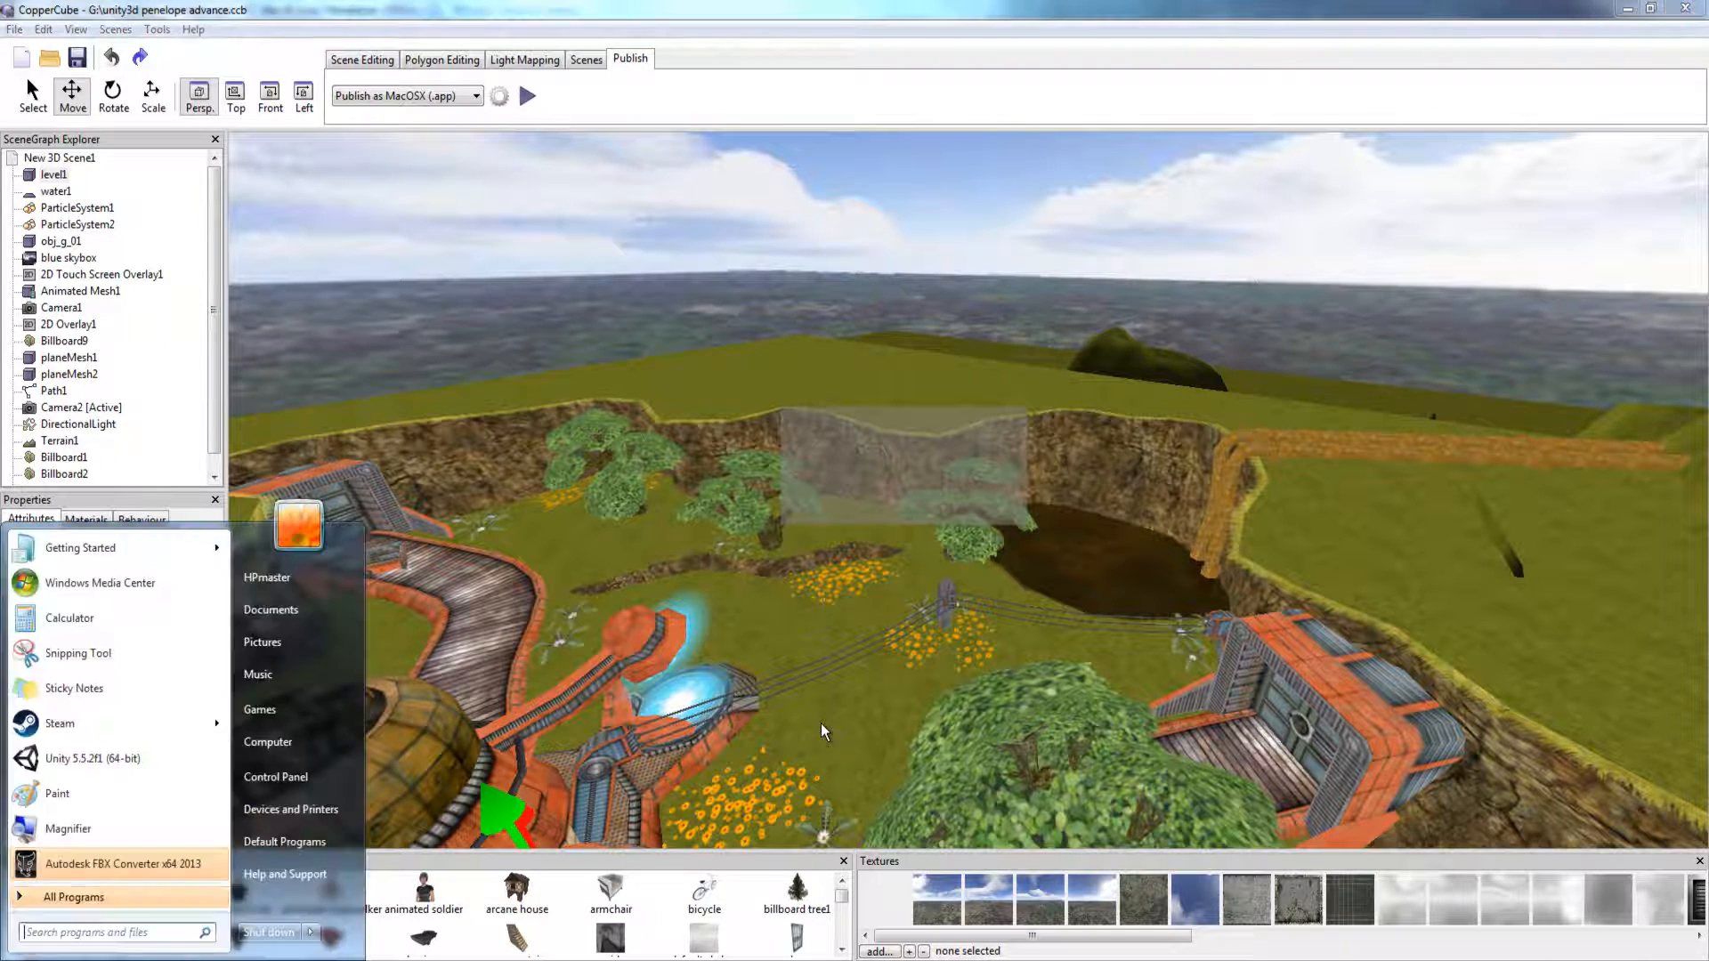
{"action": "key", "text": "super"}
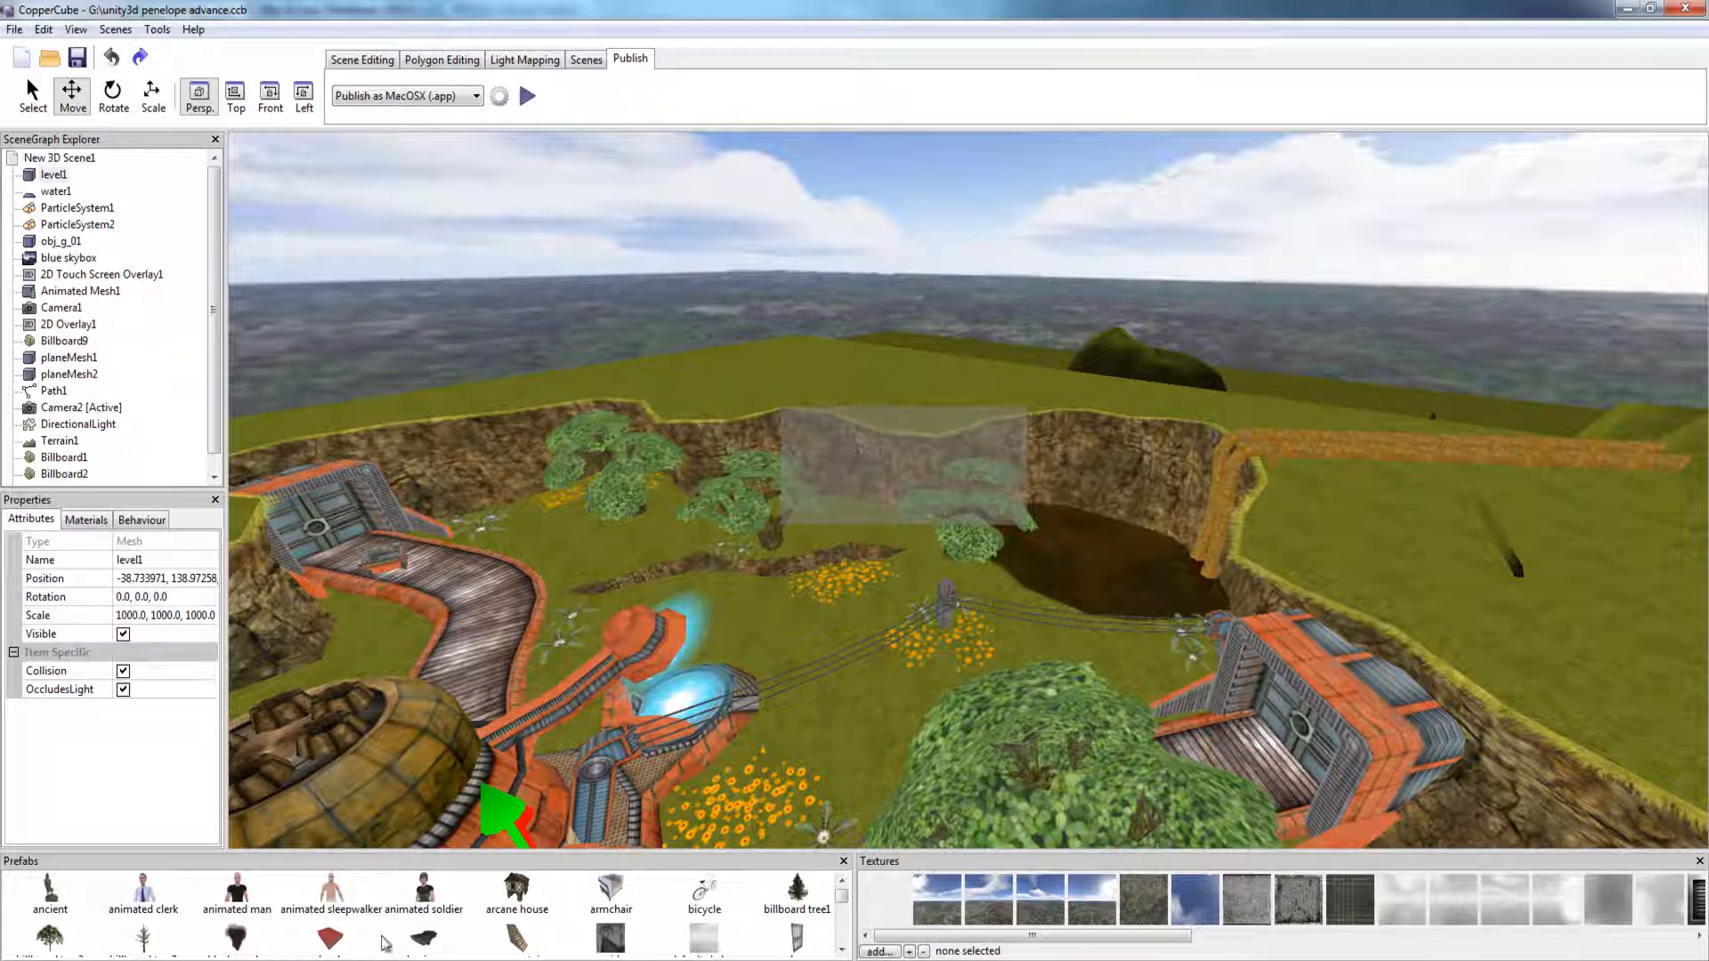
{"action": "left_click", "coordinate": [358, 960]}
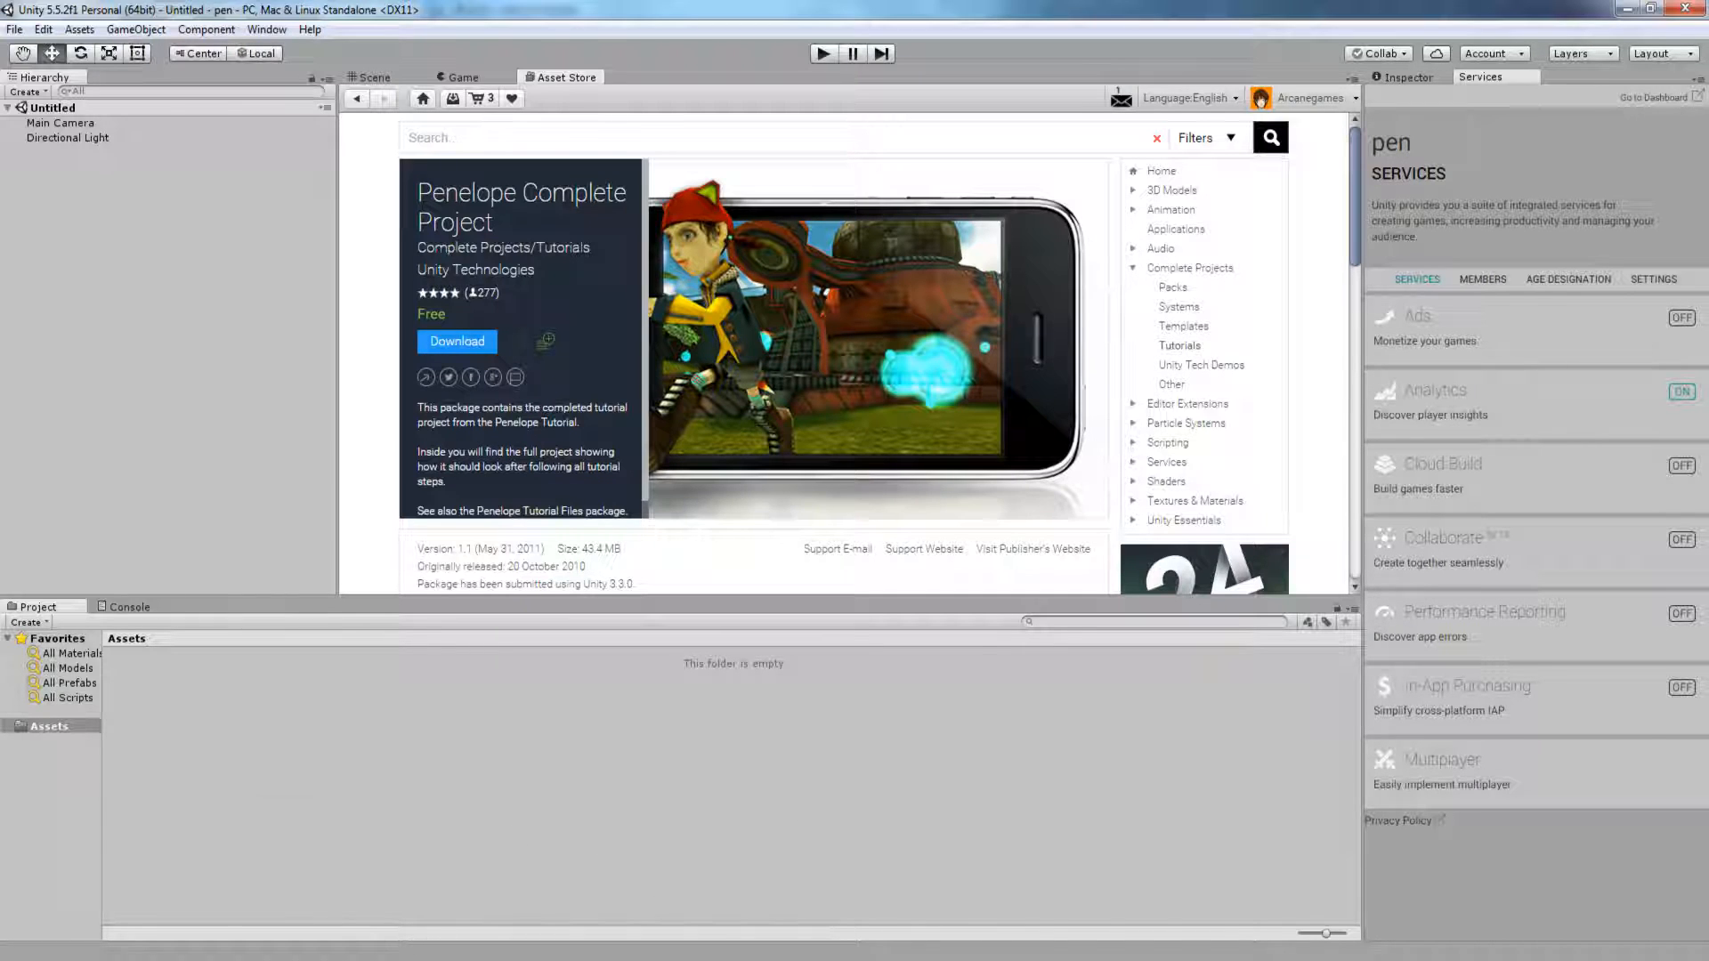
{"action": "mouse_move", "coordinate": [355, 960]}
{"action": "left_click", "coordinate": [354, 881]}
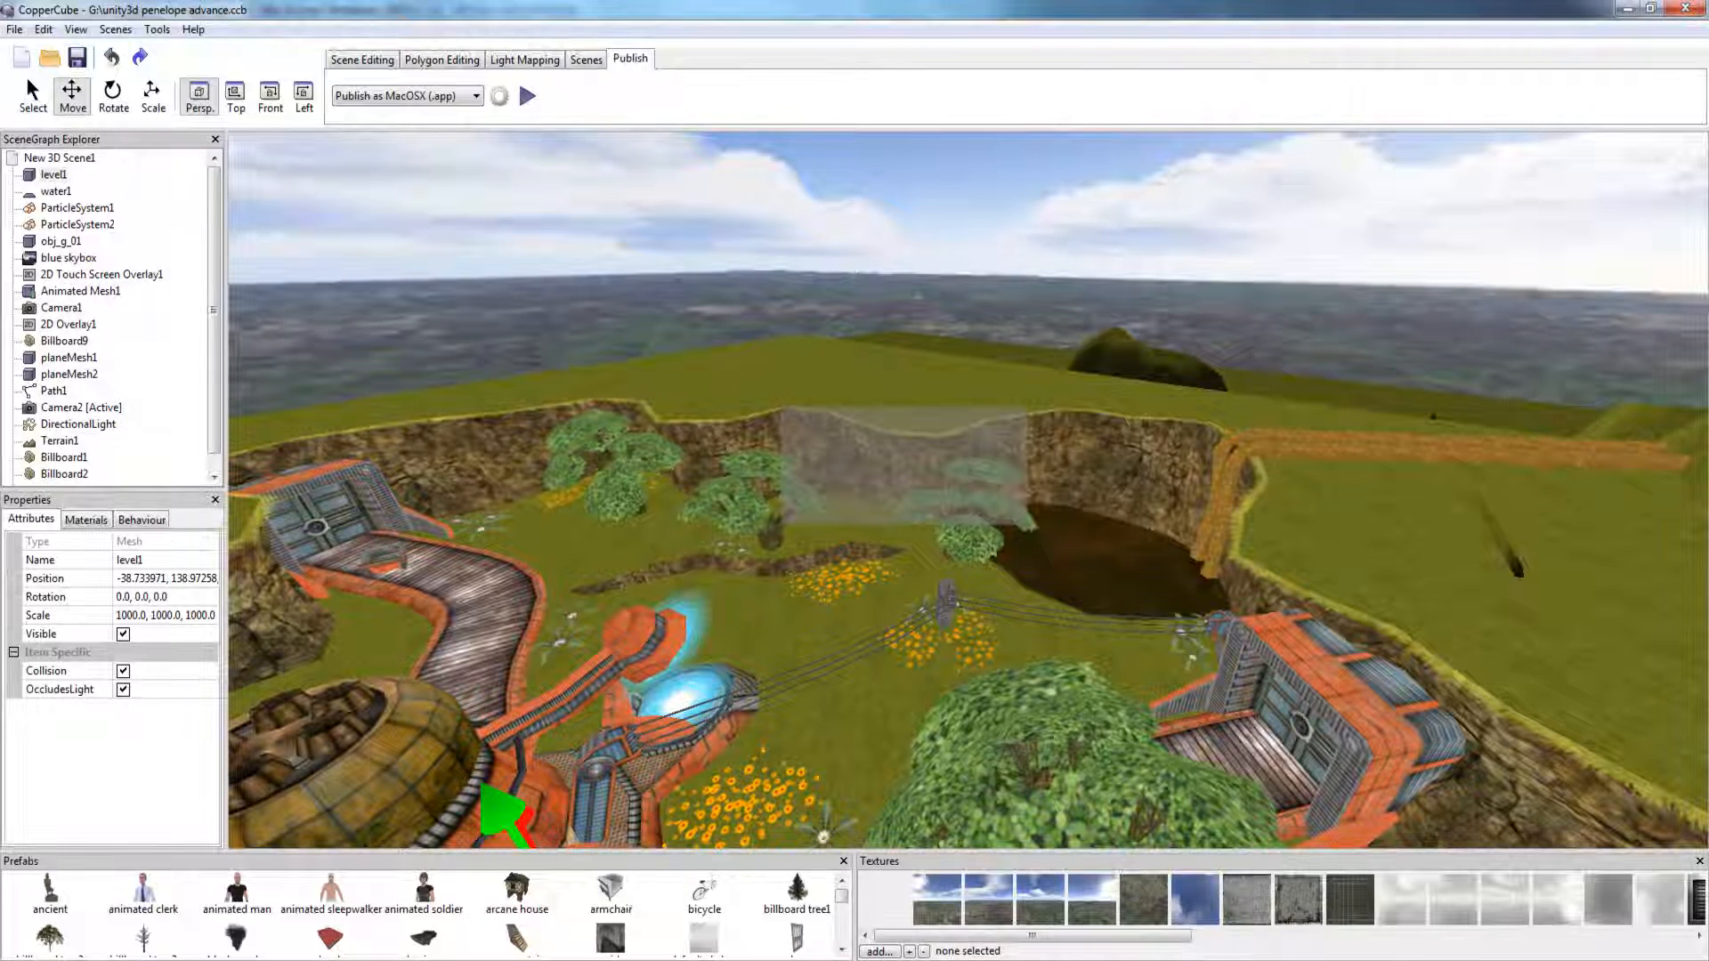
Switch to Internet Explorer and search the web for "miximo" in a new tab.
{"action": "left_click", "coordinate": [607, 960]}
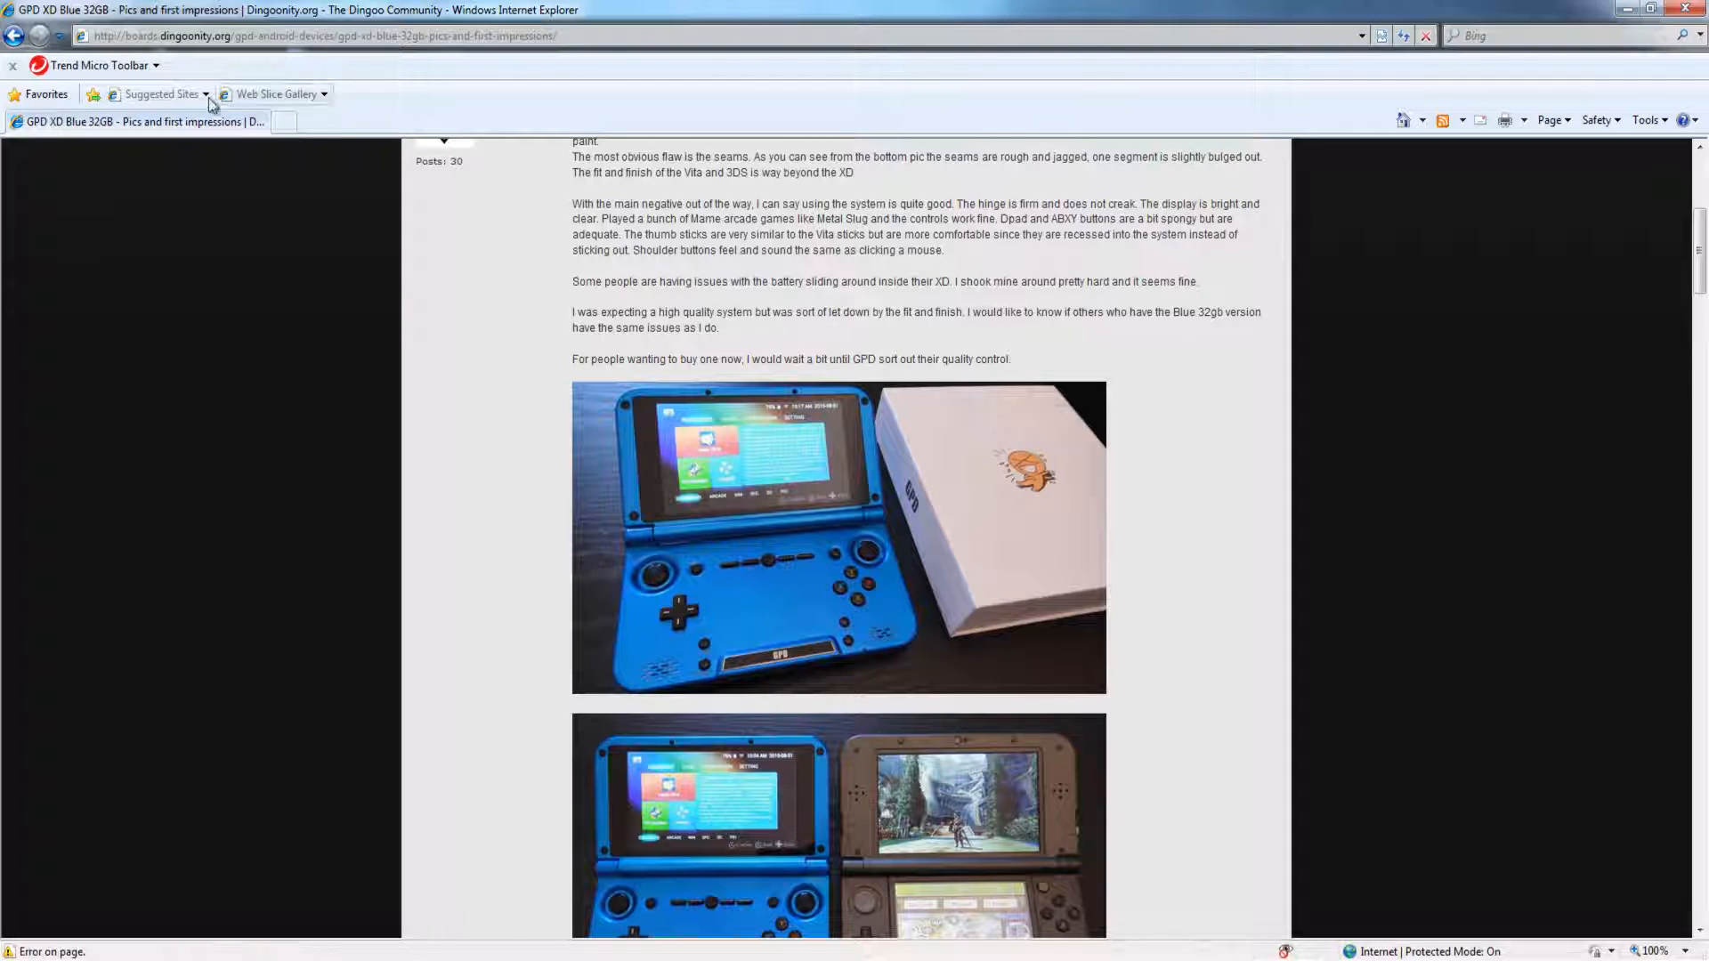
{"action": "left_click", "coordinate": [285, 121]}
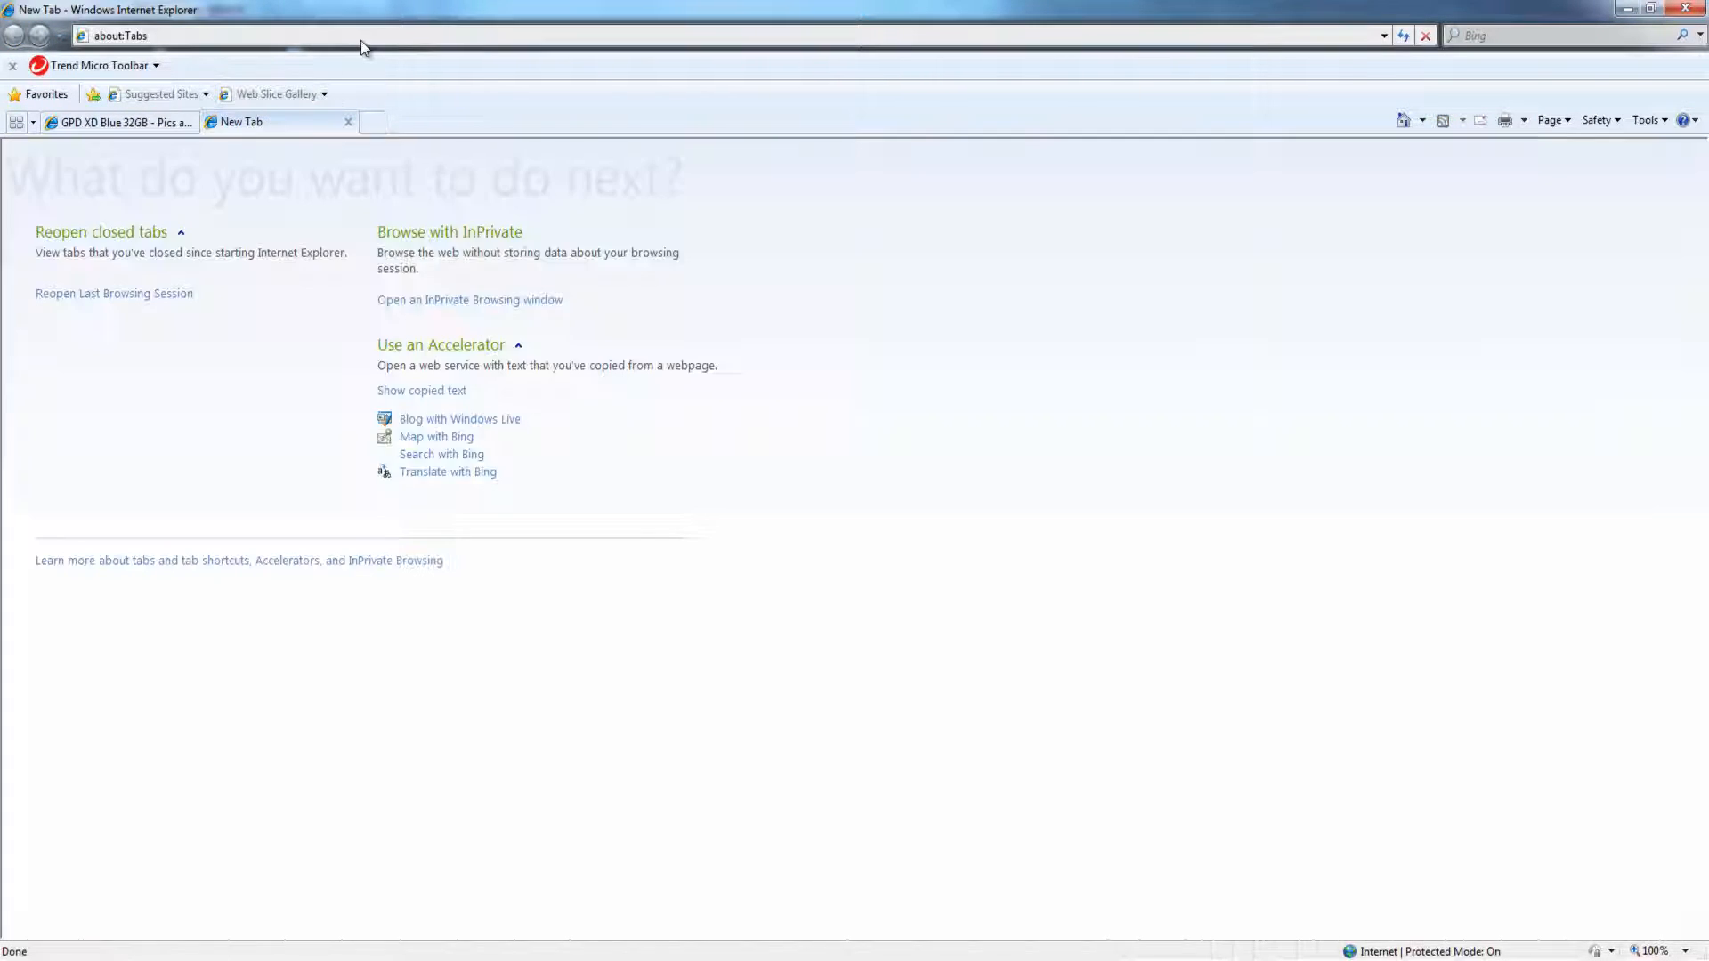
{"action": "left_click", "coordinate": [361, 39]}
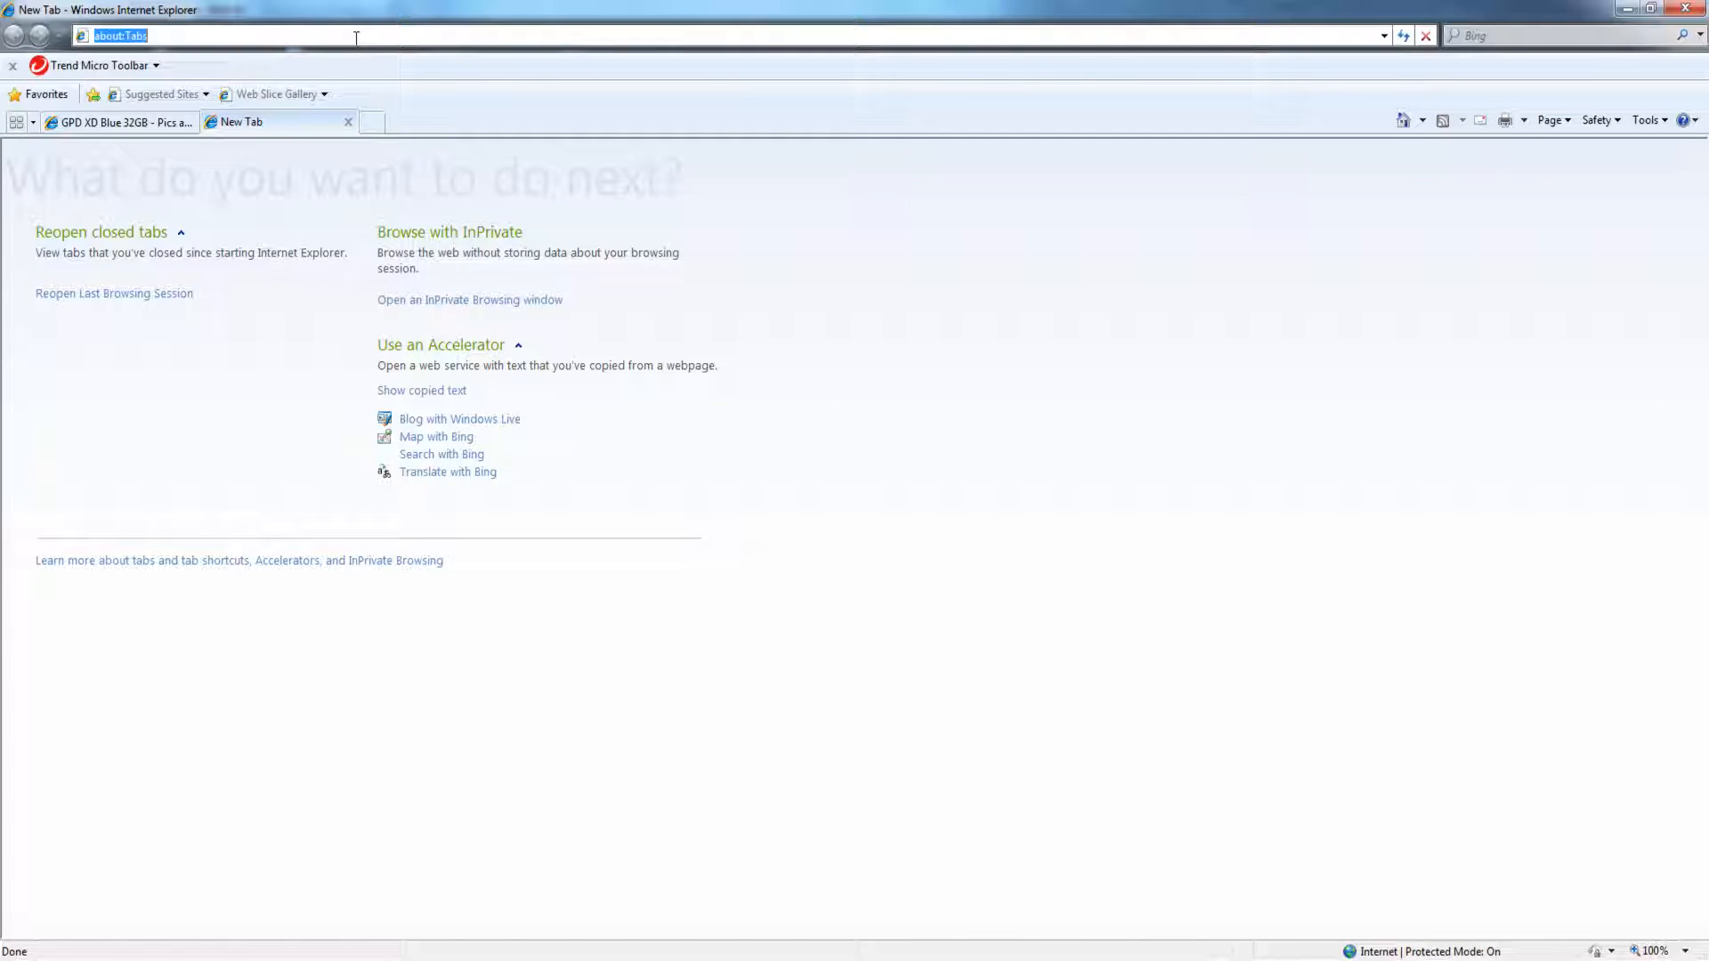
{"action": "type", "text": "miximo"}
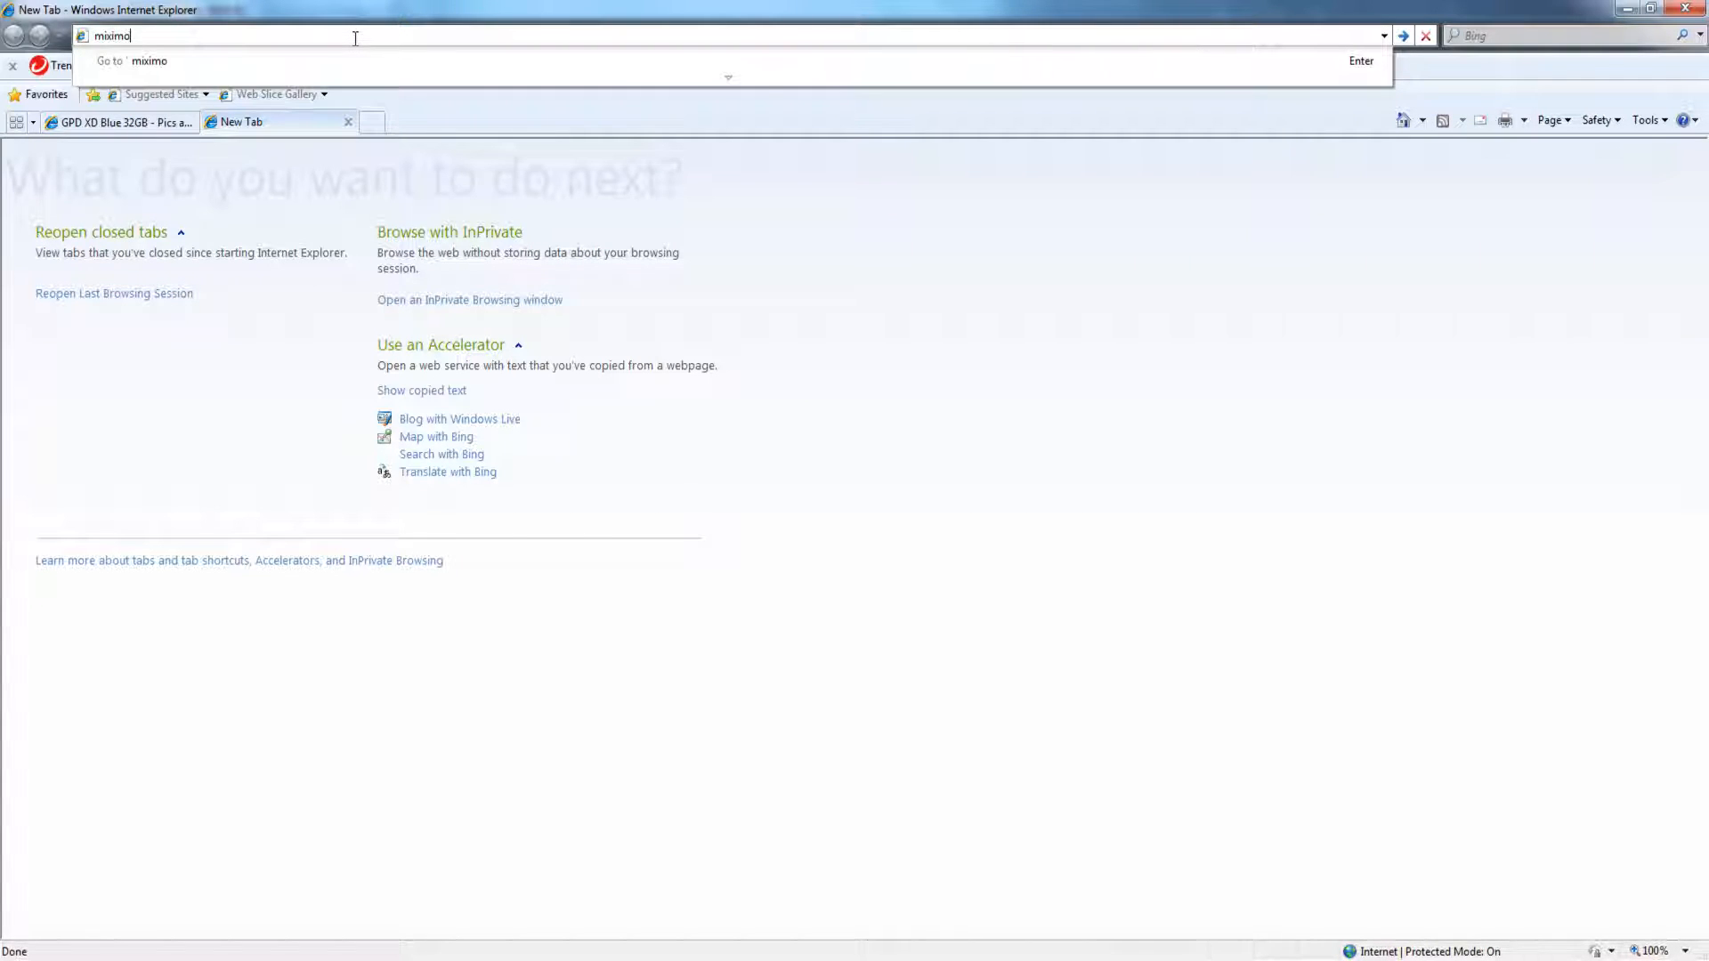
{"action": "key", "text": "Return"}
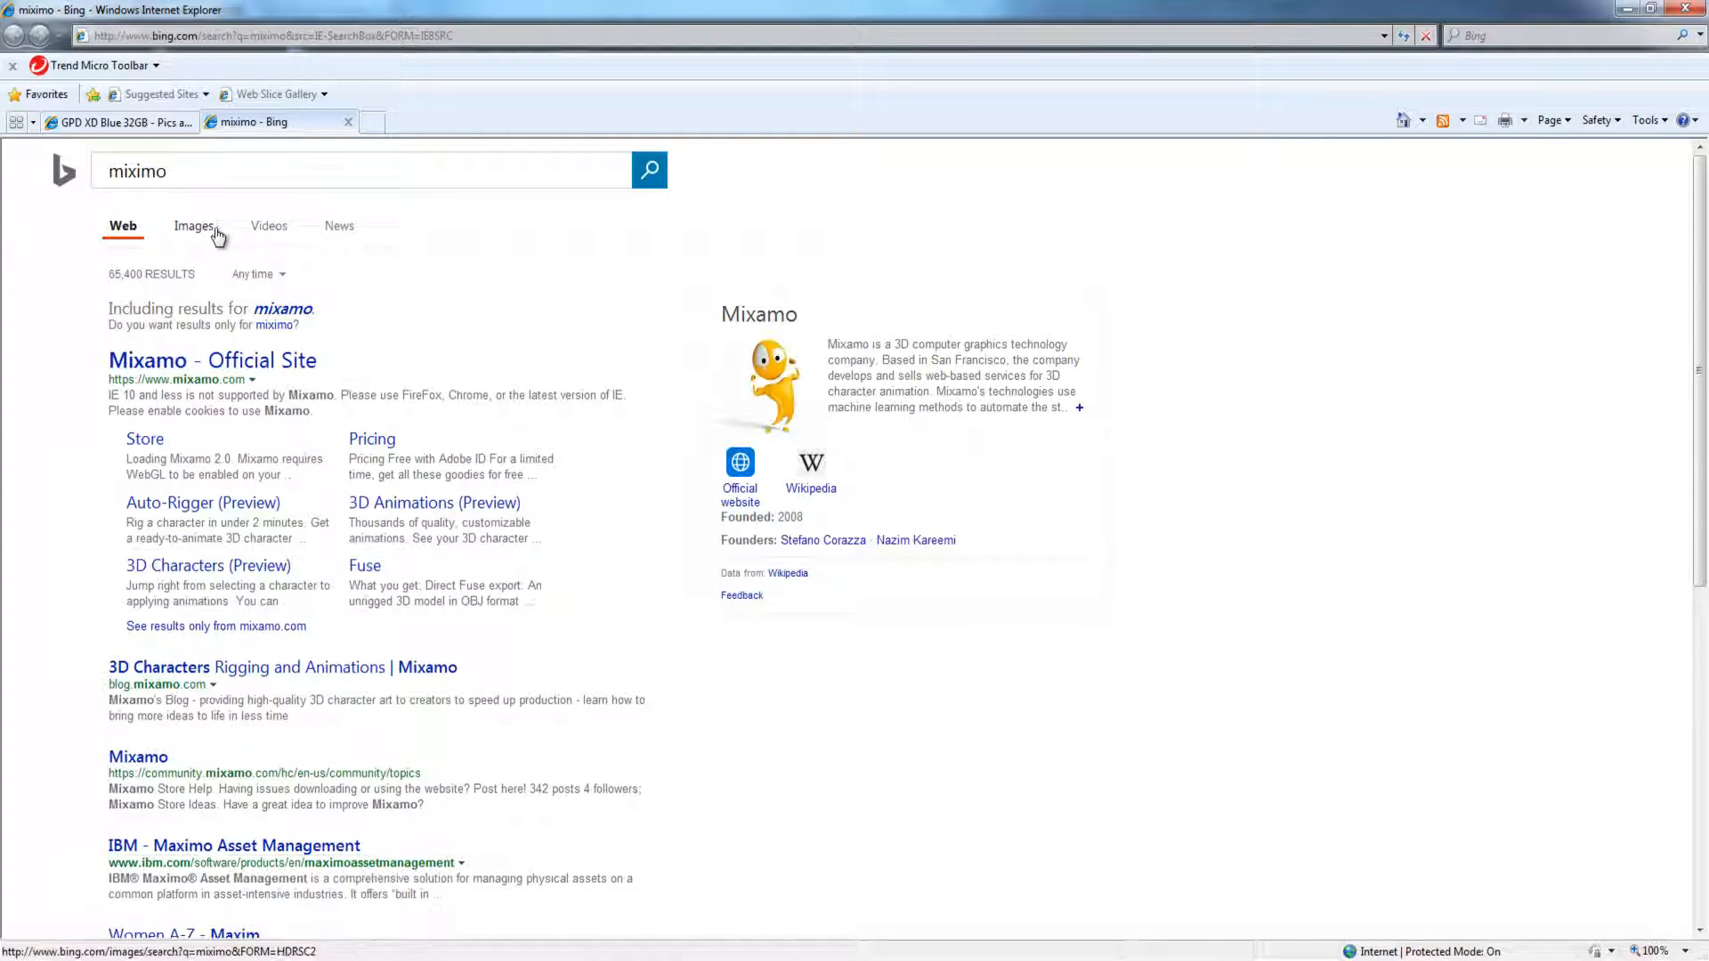
Open the Mixamo official site, view its create, rig and animate overview, and close that tab.
{"action": "left_click", "coordinate": [240, 358]}
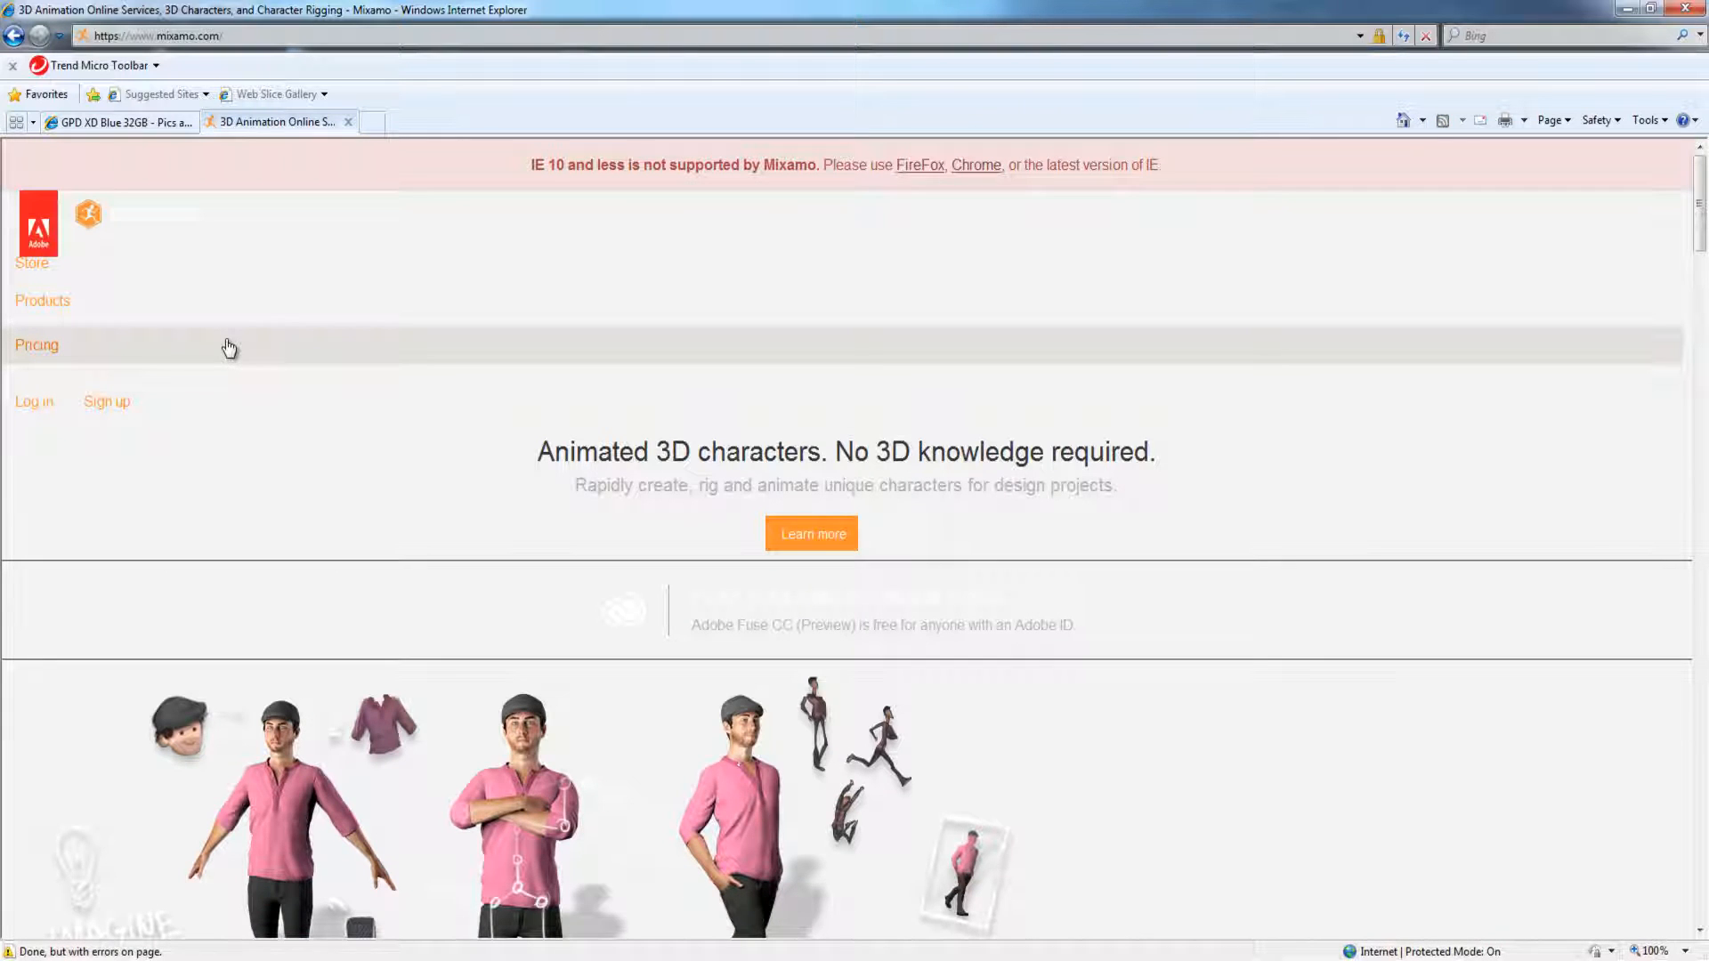
{"action": "scroll", "coordinate": [442, 423], "scroll_direction": "down", "scroll_amount": 3}
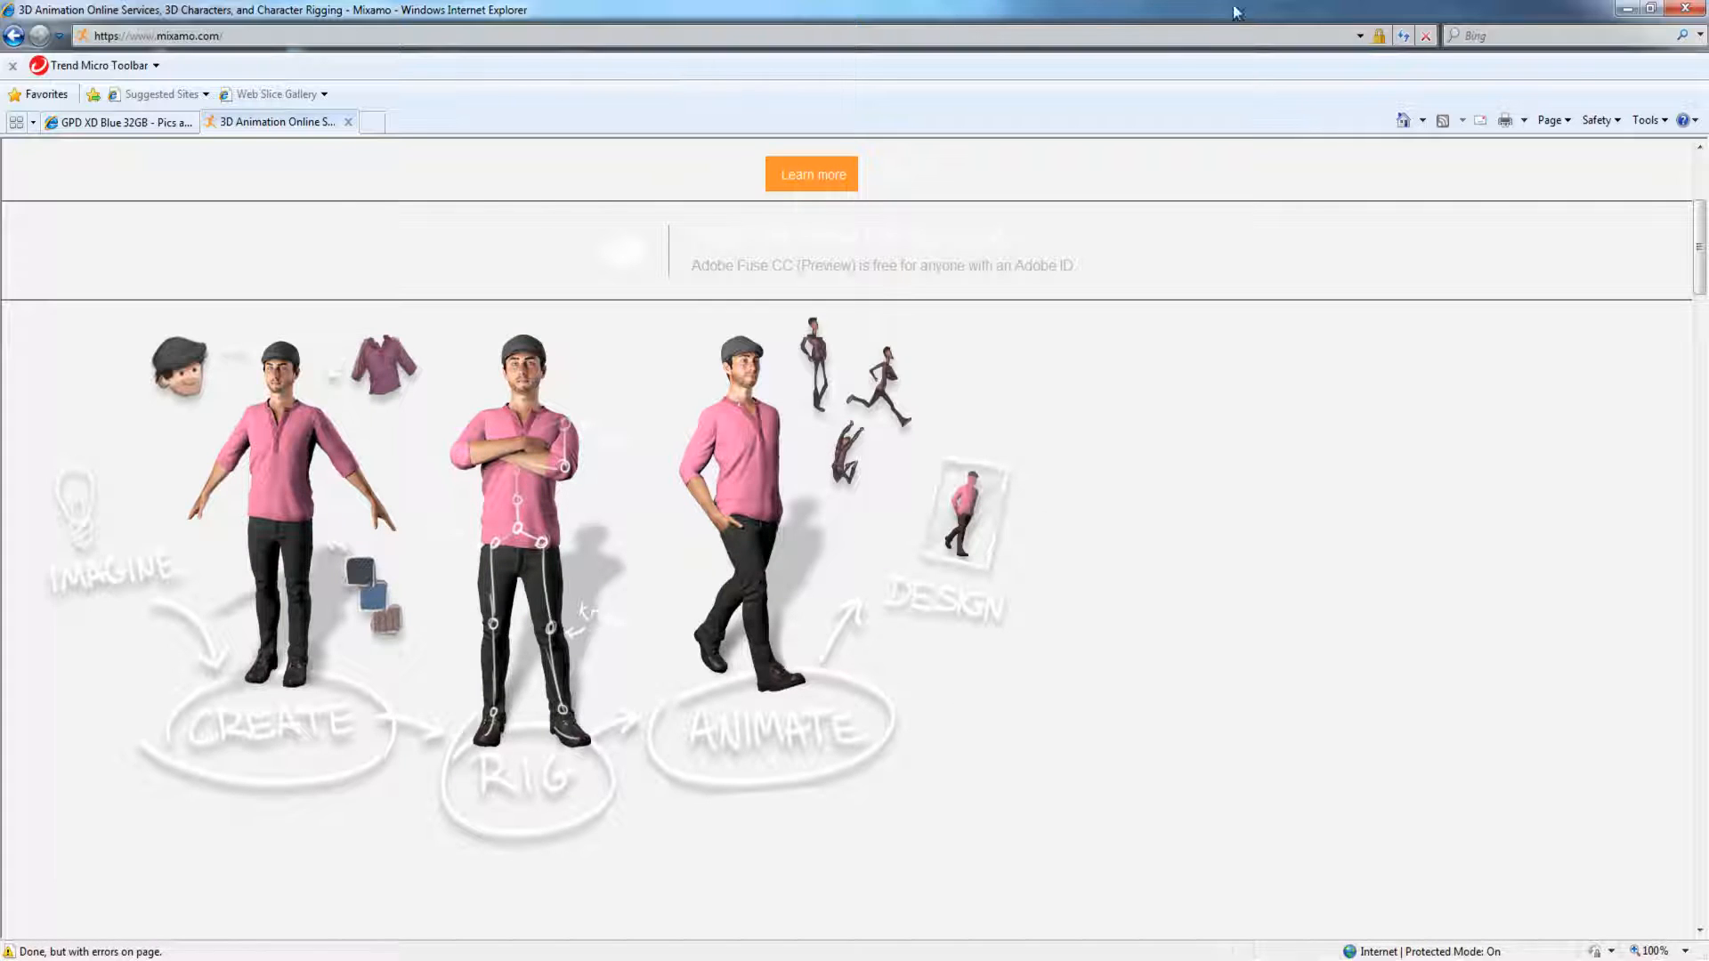
{"action": "left_click", "coordinate": [348, 122]}
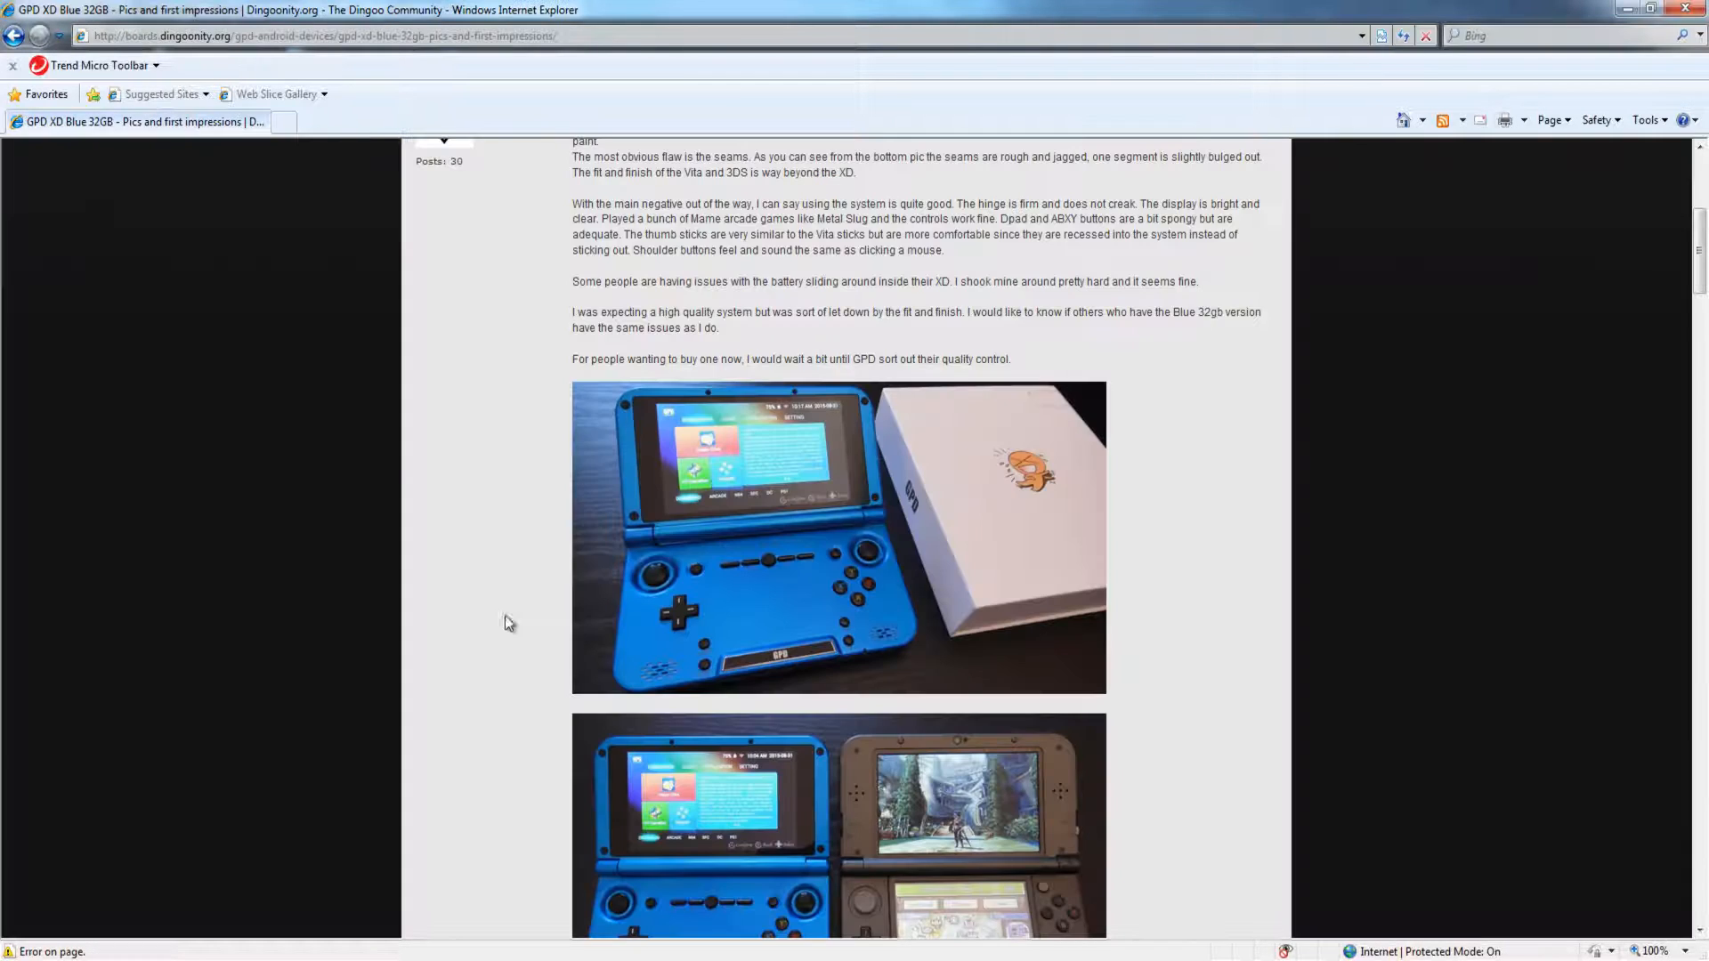
Switch to FBX Converter and fragMOTION to view both programs, and minimize the FBX Converter window.
{"action": "mouse_move", "coordinate": [576, 959]}
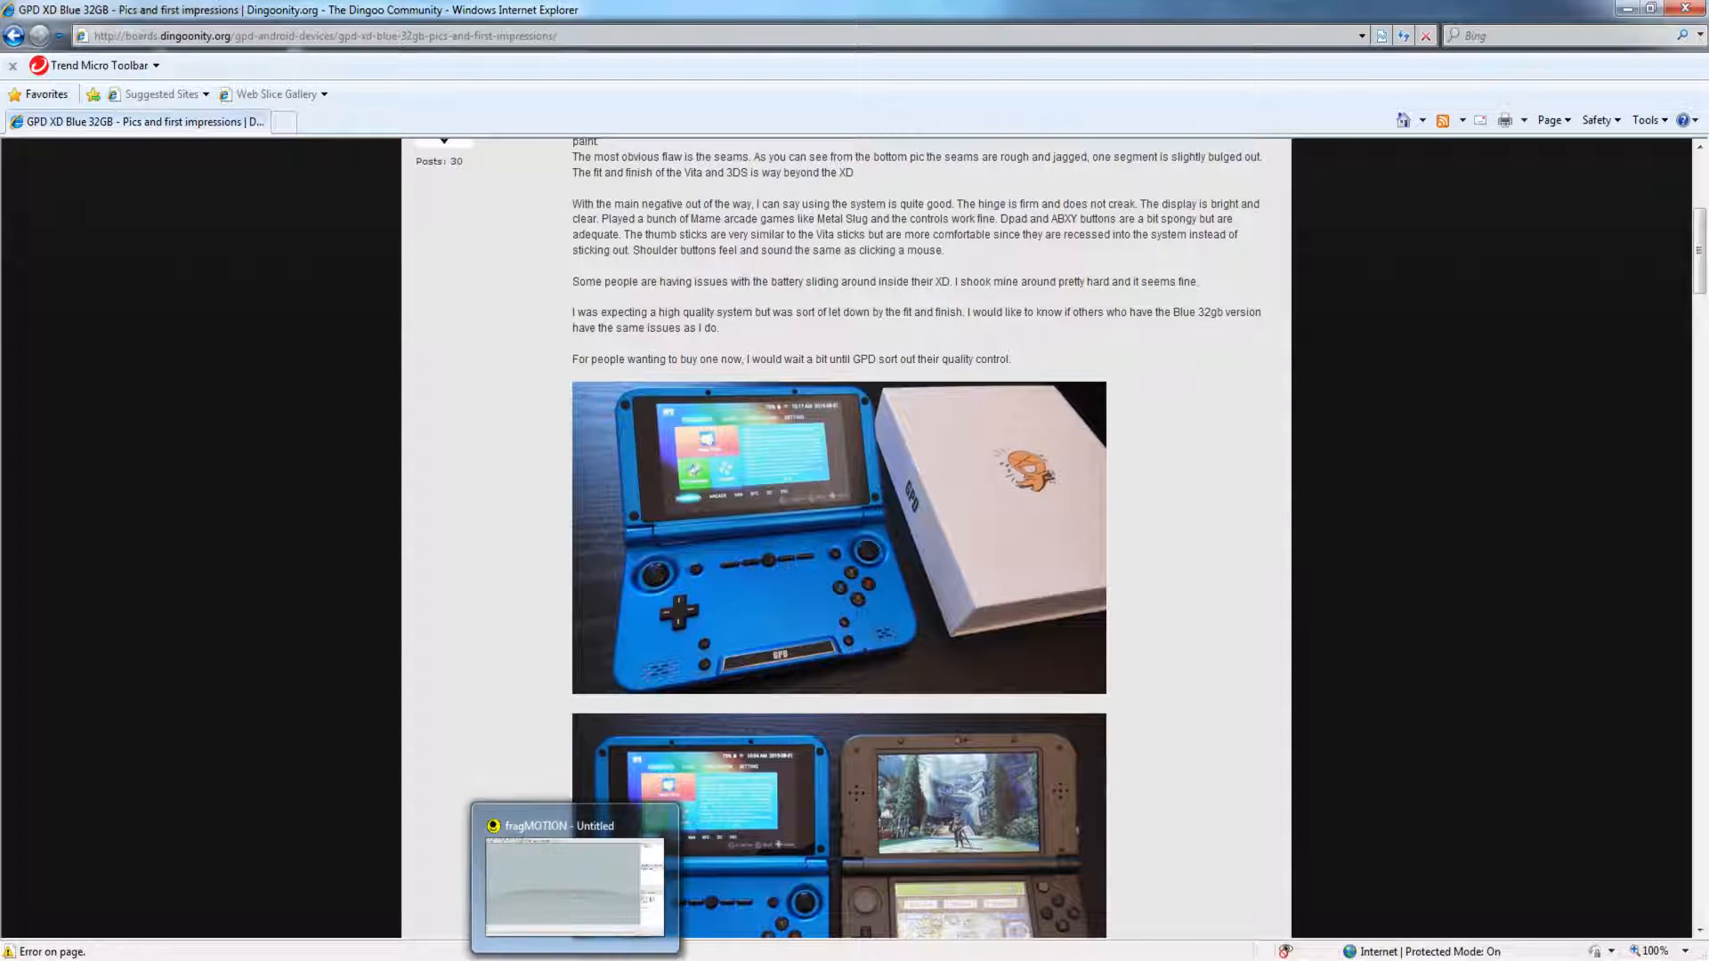
{"action": "left_click", "coordinate": [520, 960]}
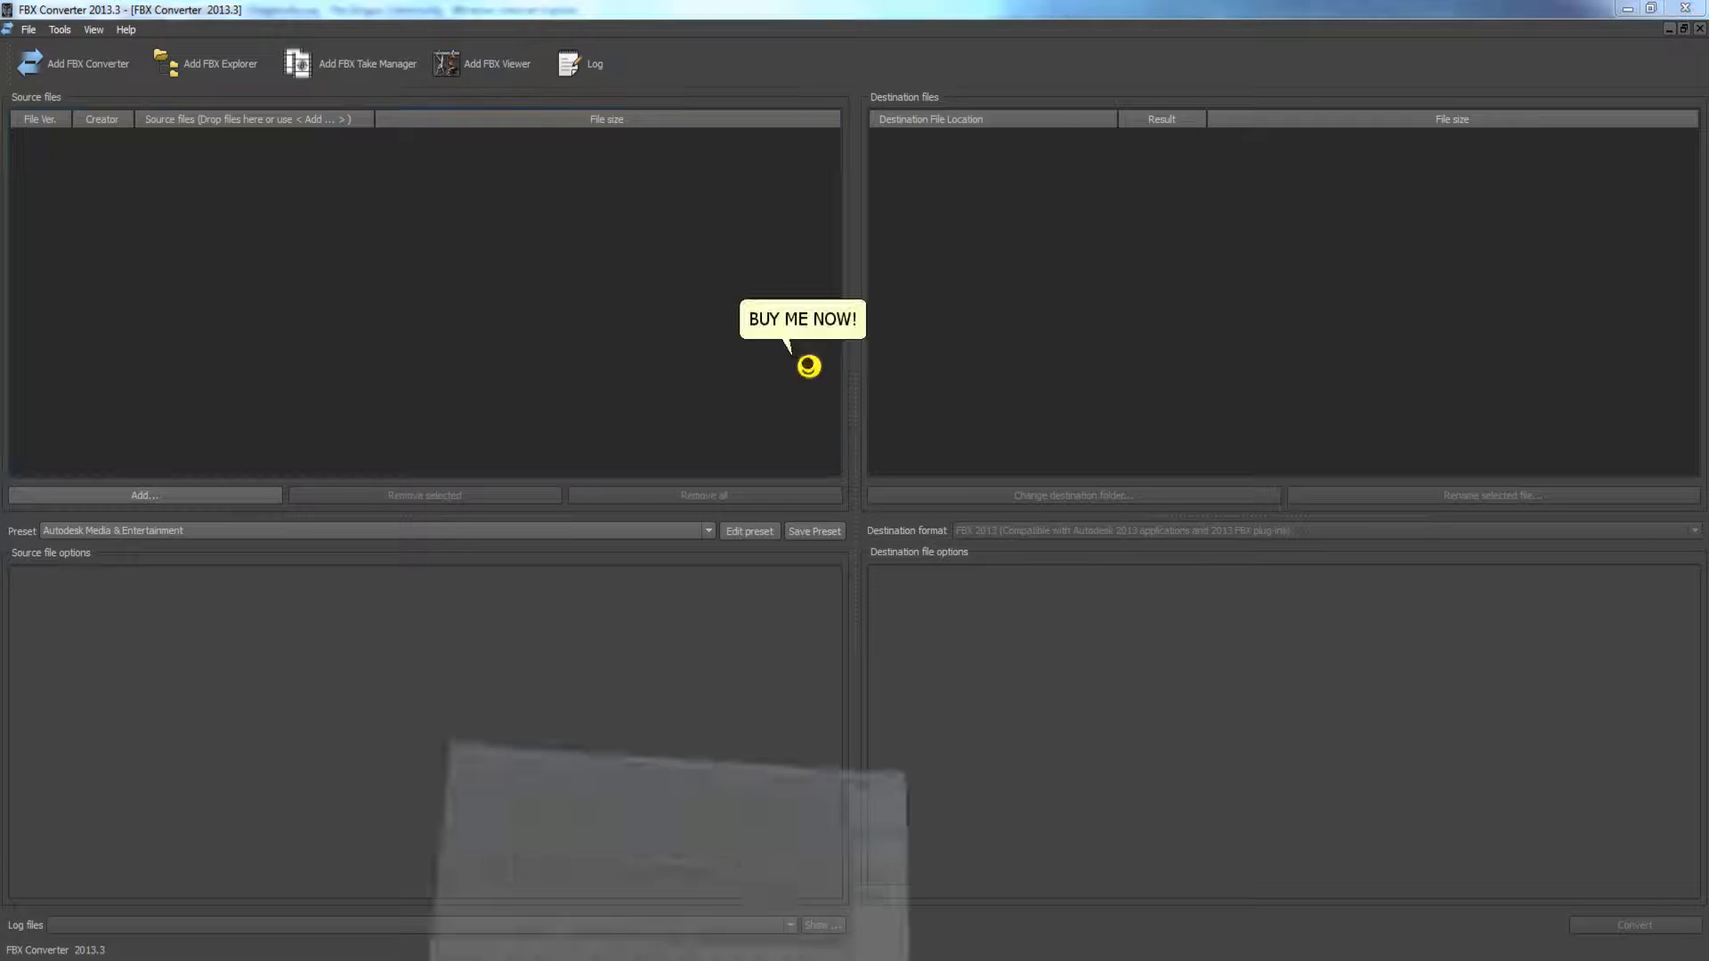
{"action": "left_click", "coordinate": [575, 960]}
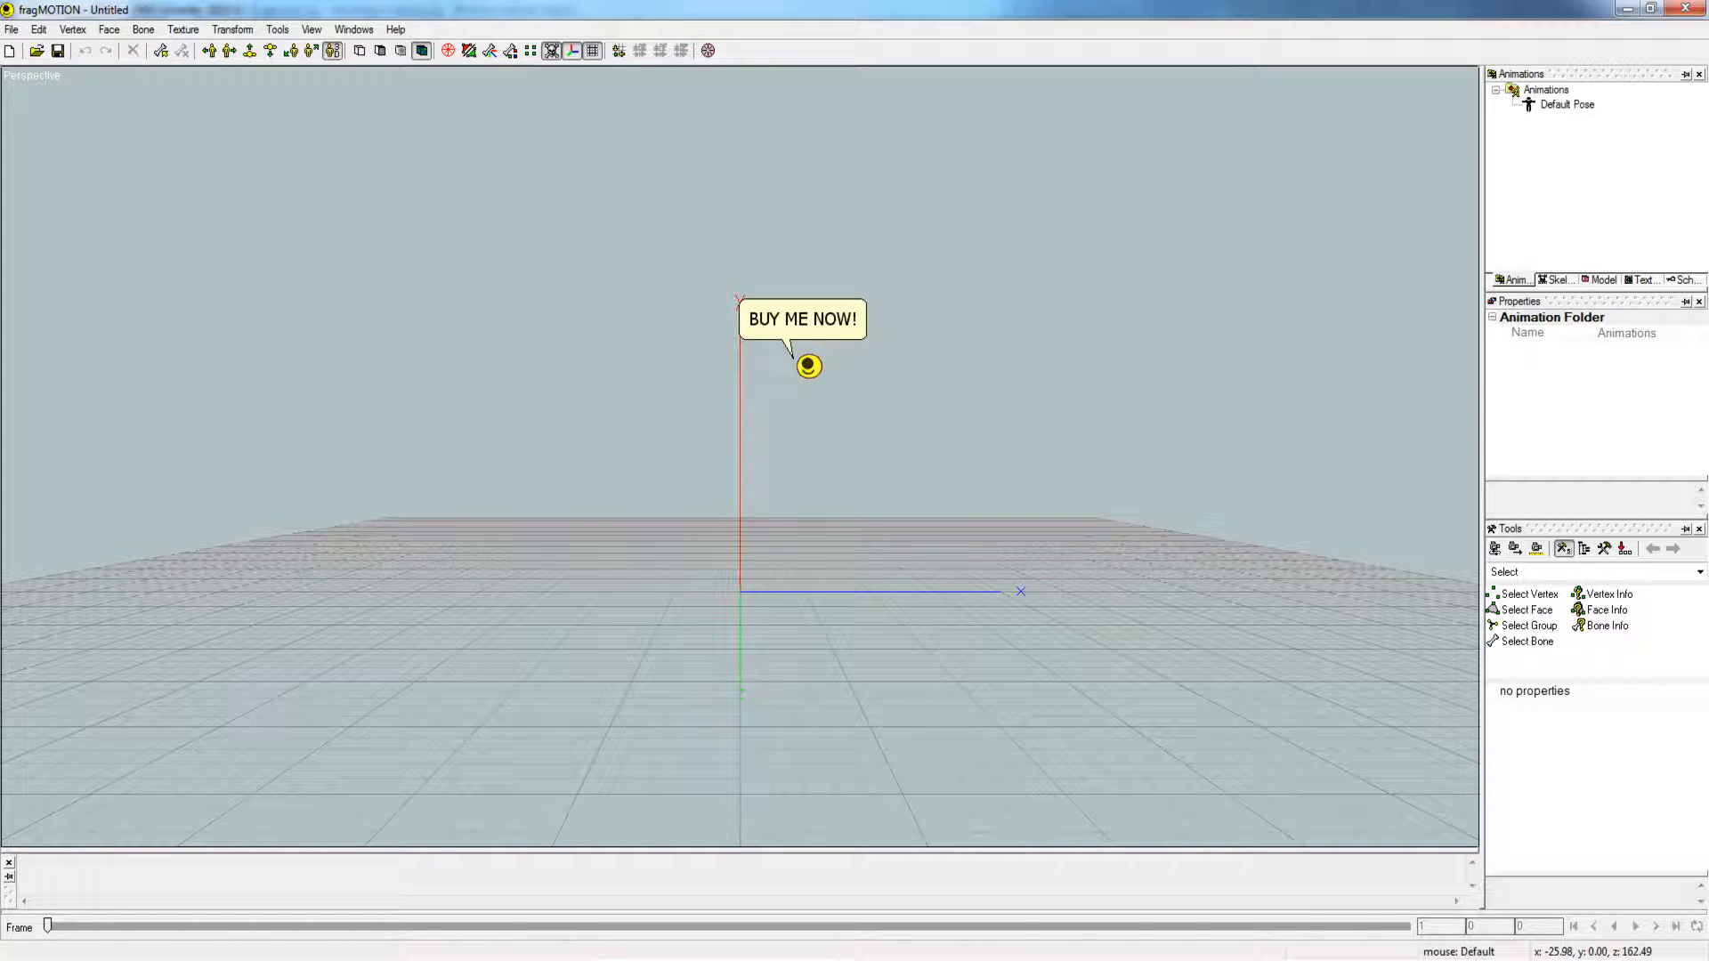
{"action": "left_click", "coordinate": [598, 960]}
{"action": "left_click", "coordinate": [551, 960]}
{"action": "left_click", "coordinate": [551, 960]}
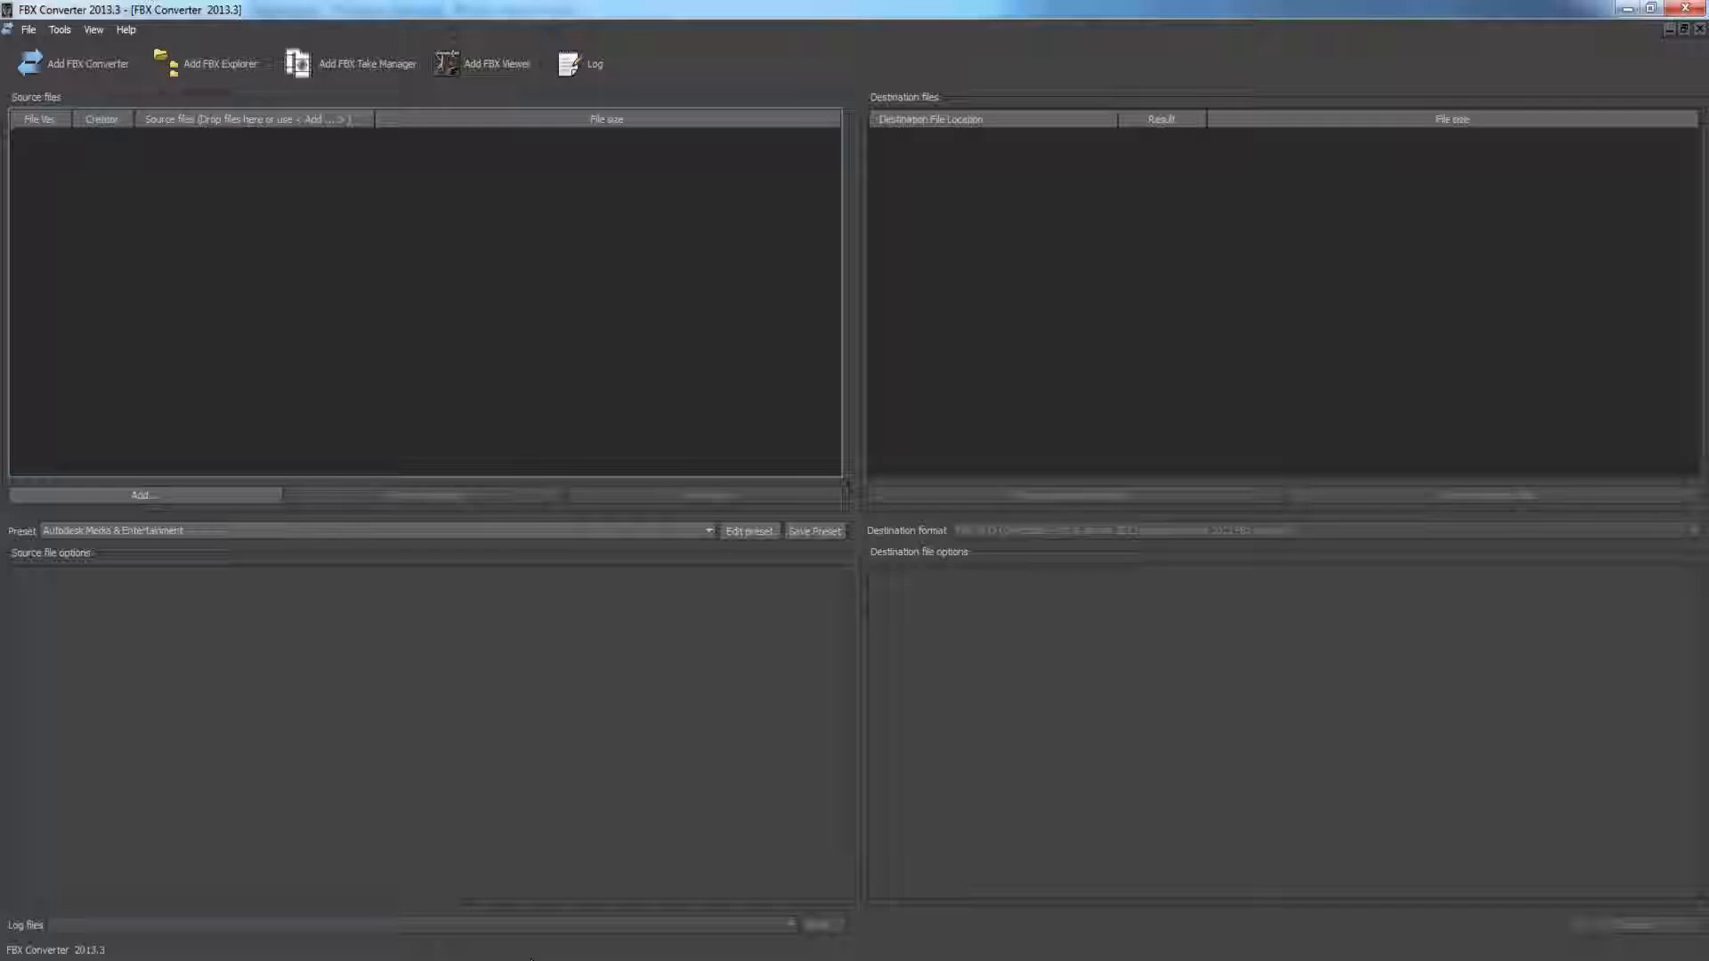
{"action": "left_click", "coordinate": [1628, 8]}
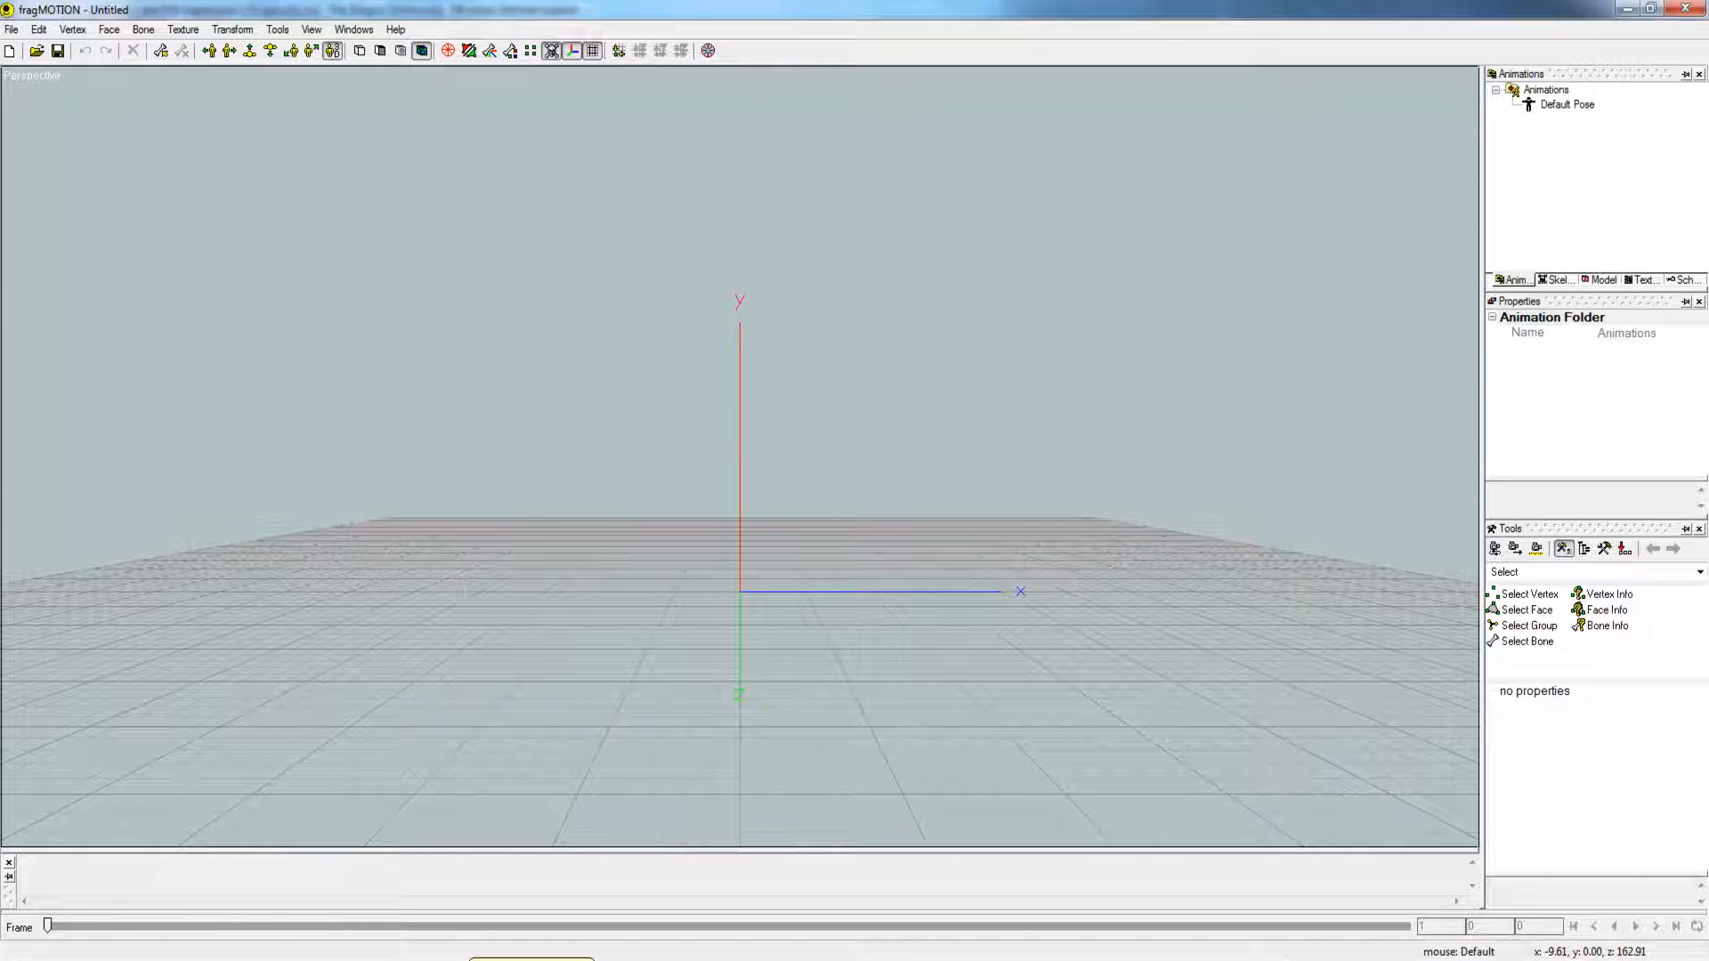
Return to CopperCube and examine the pond with its waterfall and the character near the central building.
{"action": "mouse_move", "coordinate": [531, 959]}
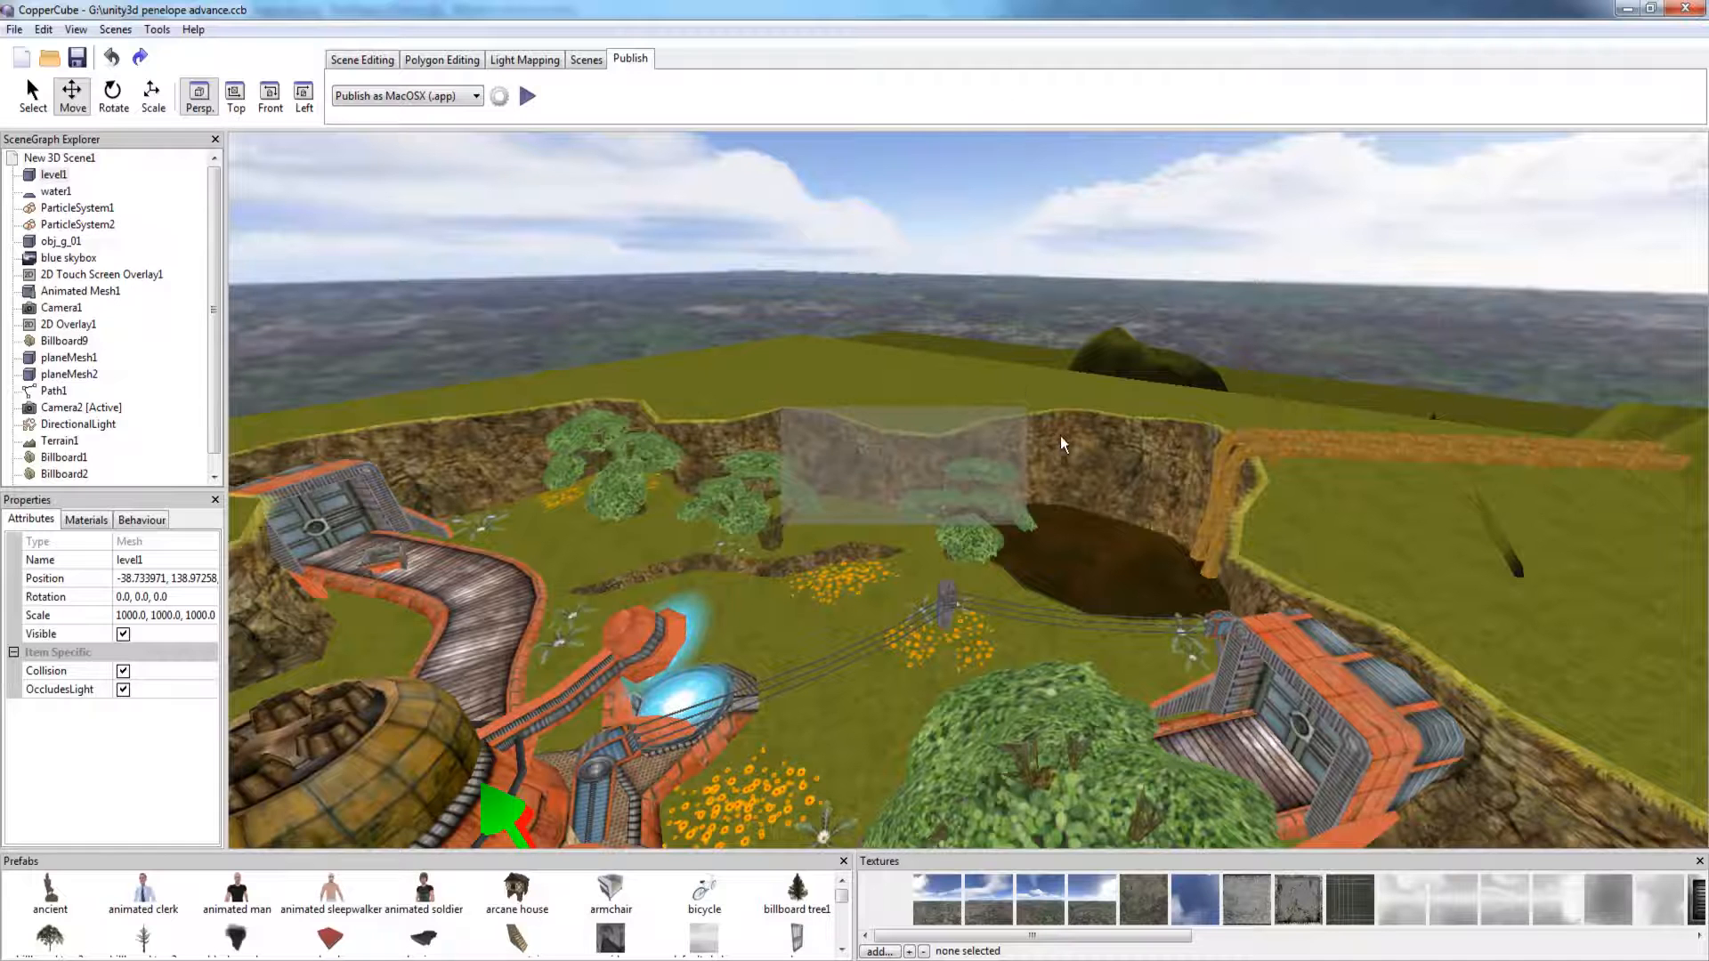
{"action": "scroll", "coordinate": [959, 459], "scroll_direction": "up", "scroll_amount": 6}
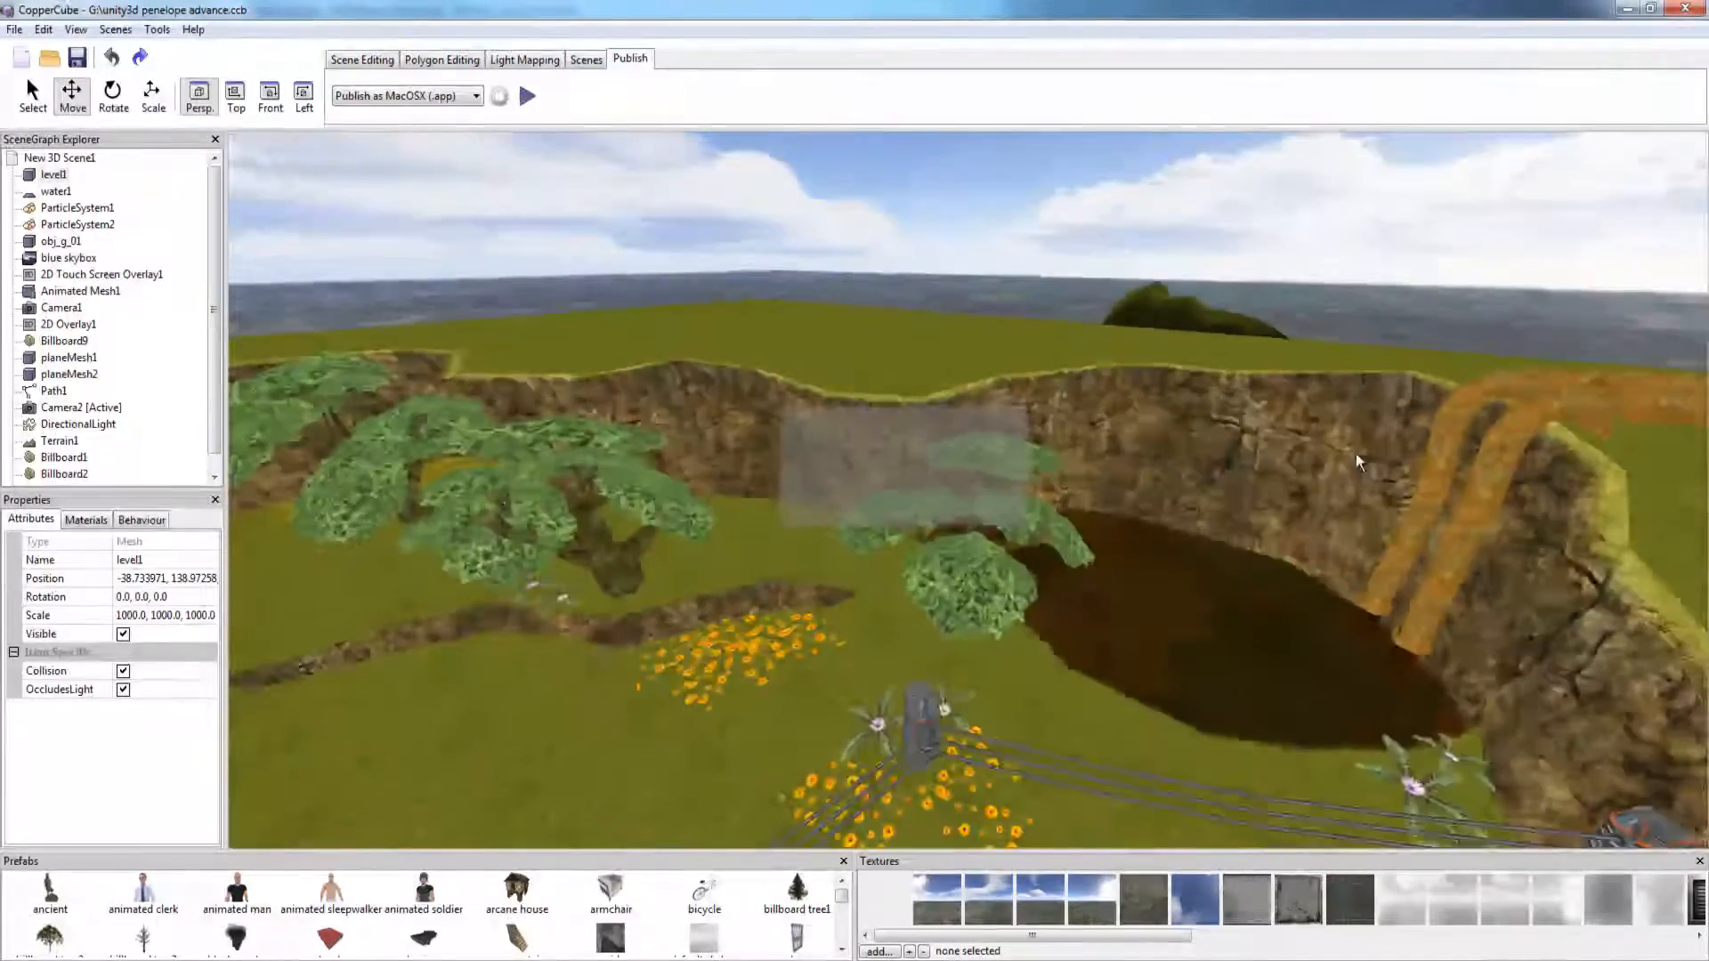
{"action": "left_click_drag", "start_coordinate": [1355, 452], "coordinate": [1150, 333]}
{"action": "scroll", "coordinate": [1218, 326], "scroll_direction": "up", "scroll_amount": 3}
{"action": "scroll", "coordinate": [1218, 326], "scroll_direction": "down", "scroll_amount": 3}
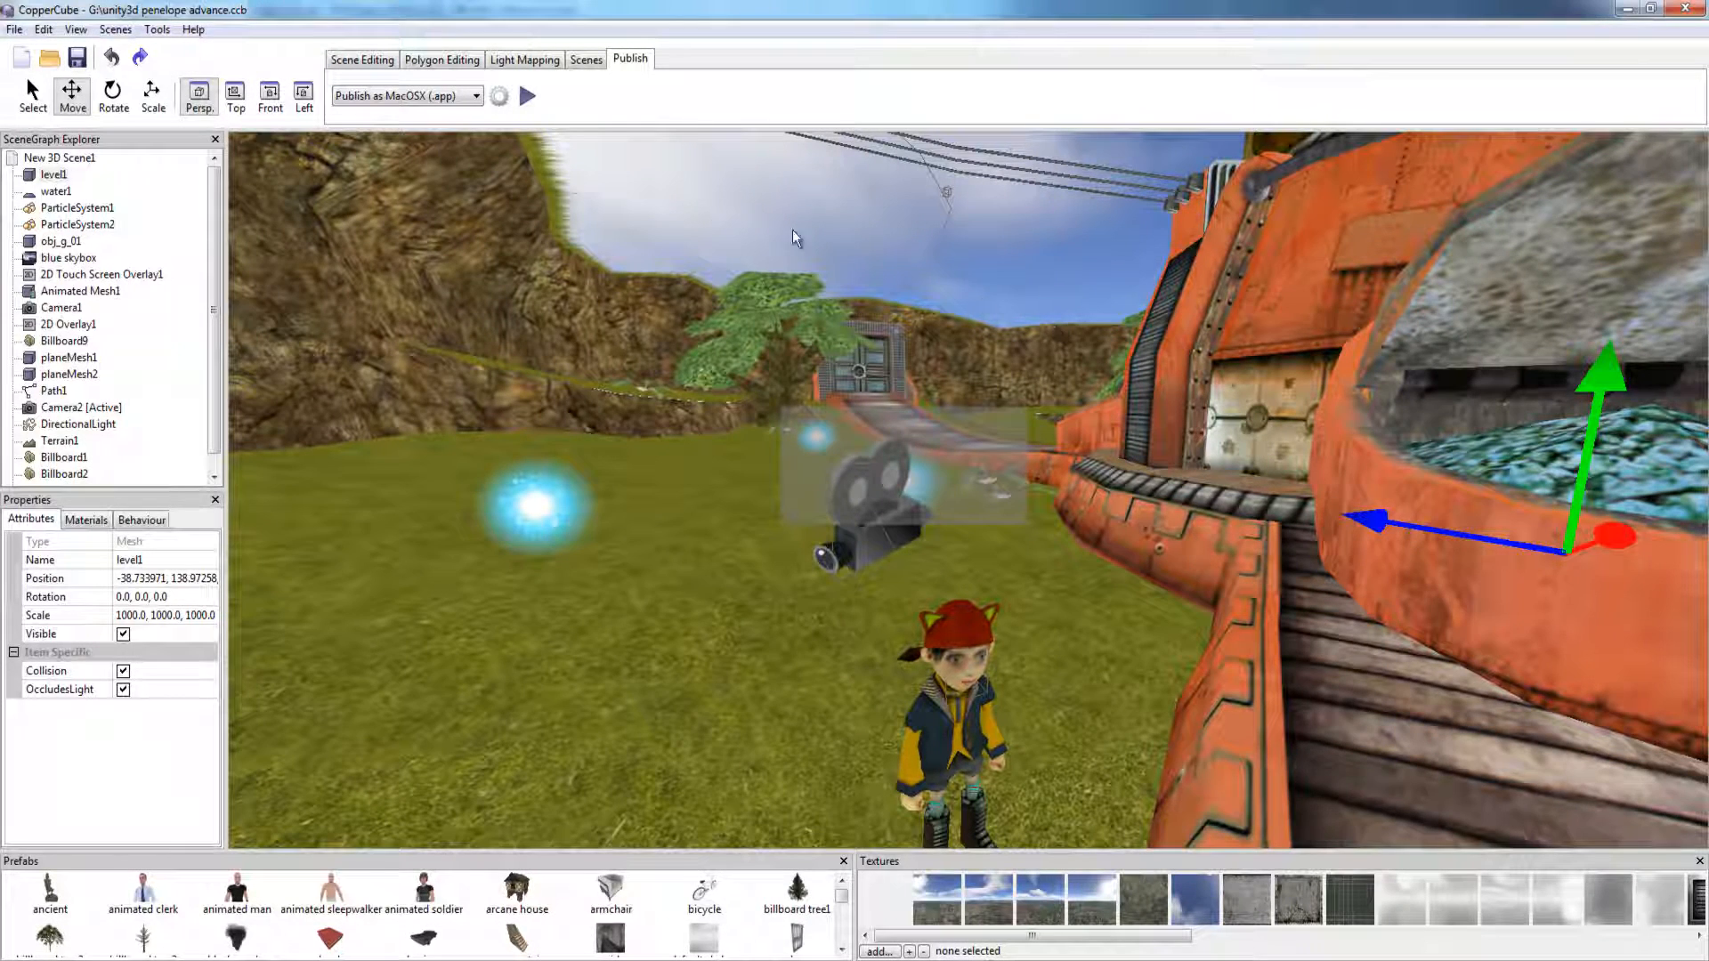
Set the publishing target to Windows (.exe).
{"action": "left_click", "coordinate": [424, 96]}
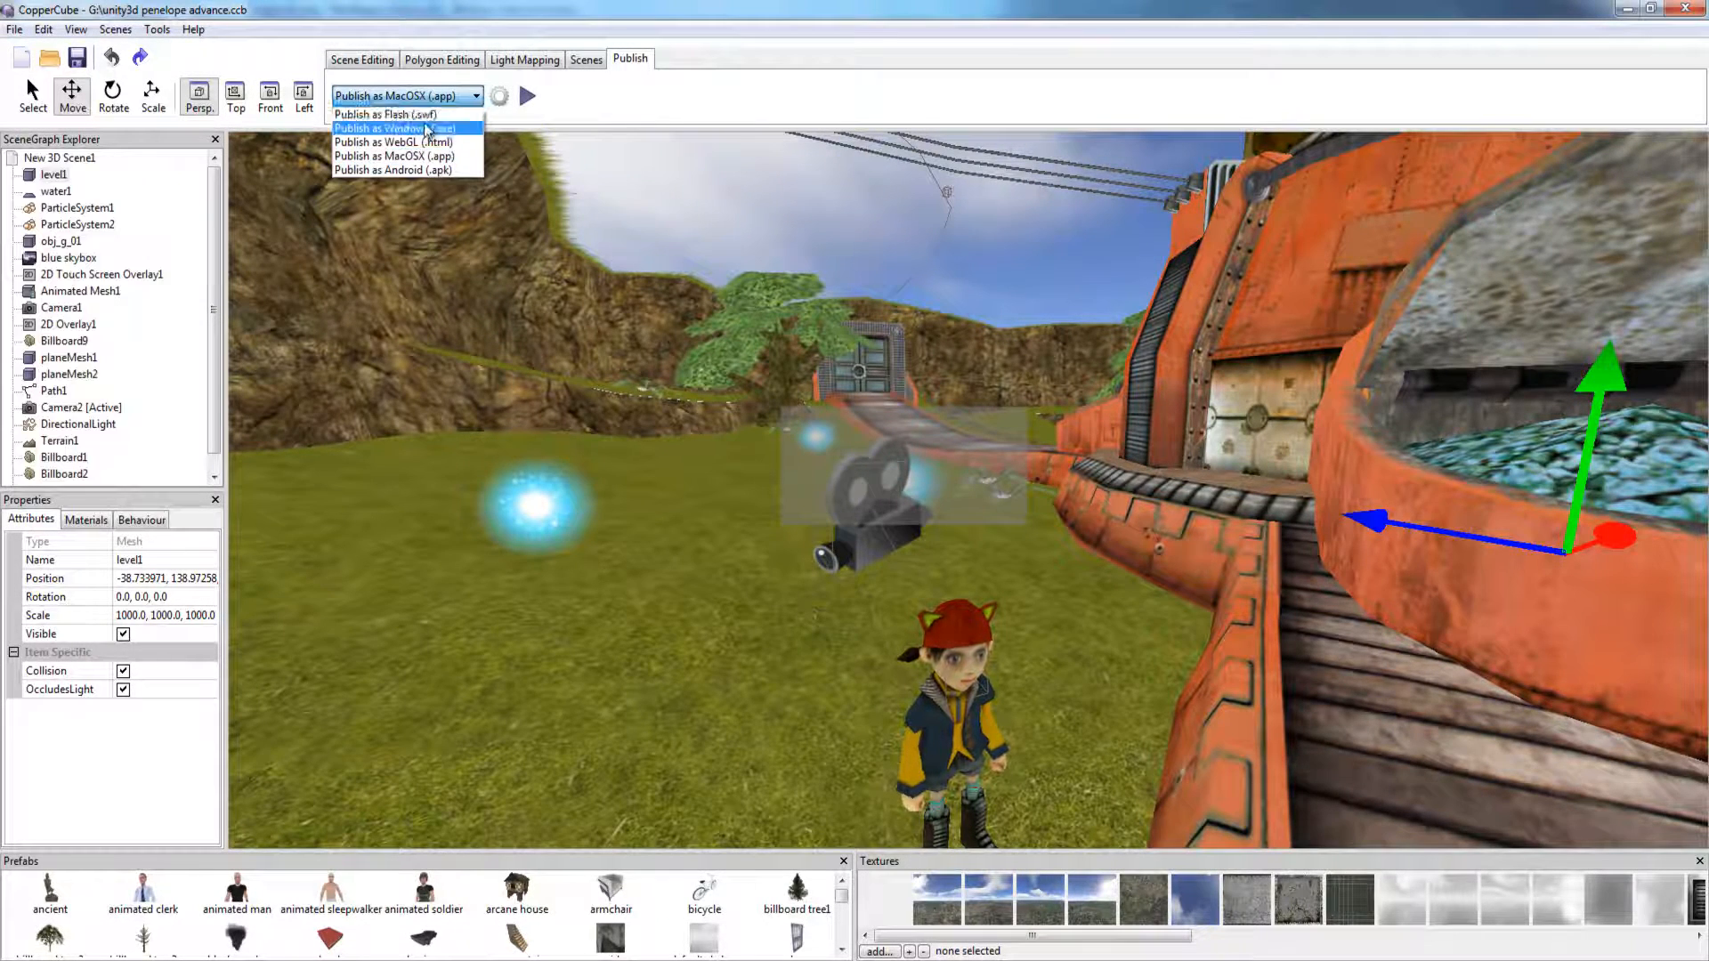
{"action": "left_click", "coordinate": [399, 112]}
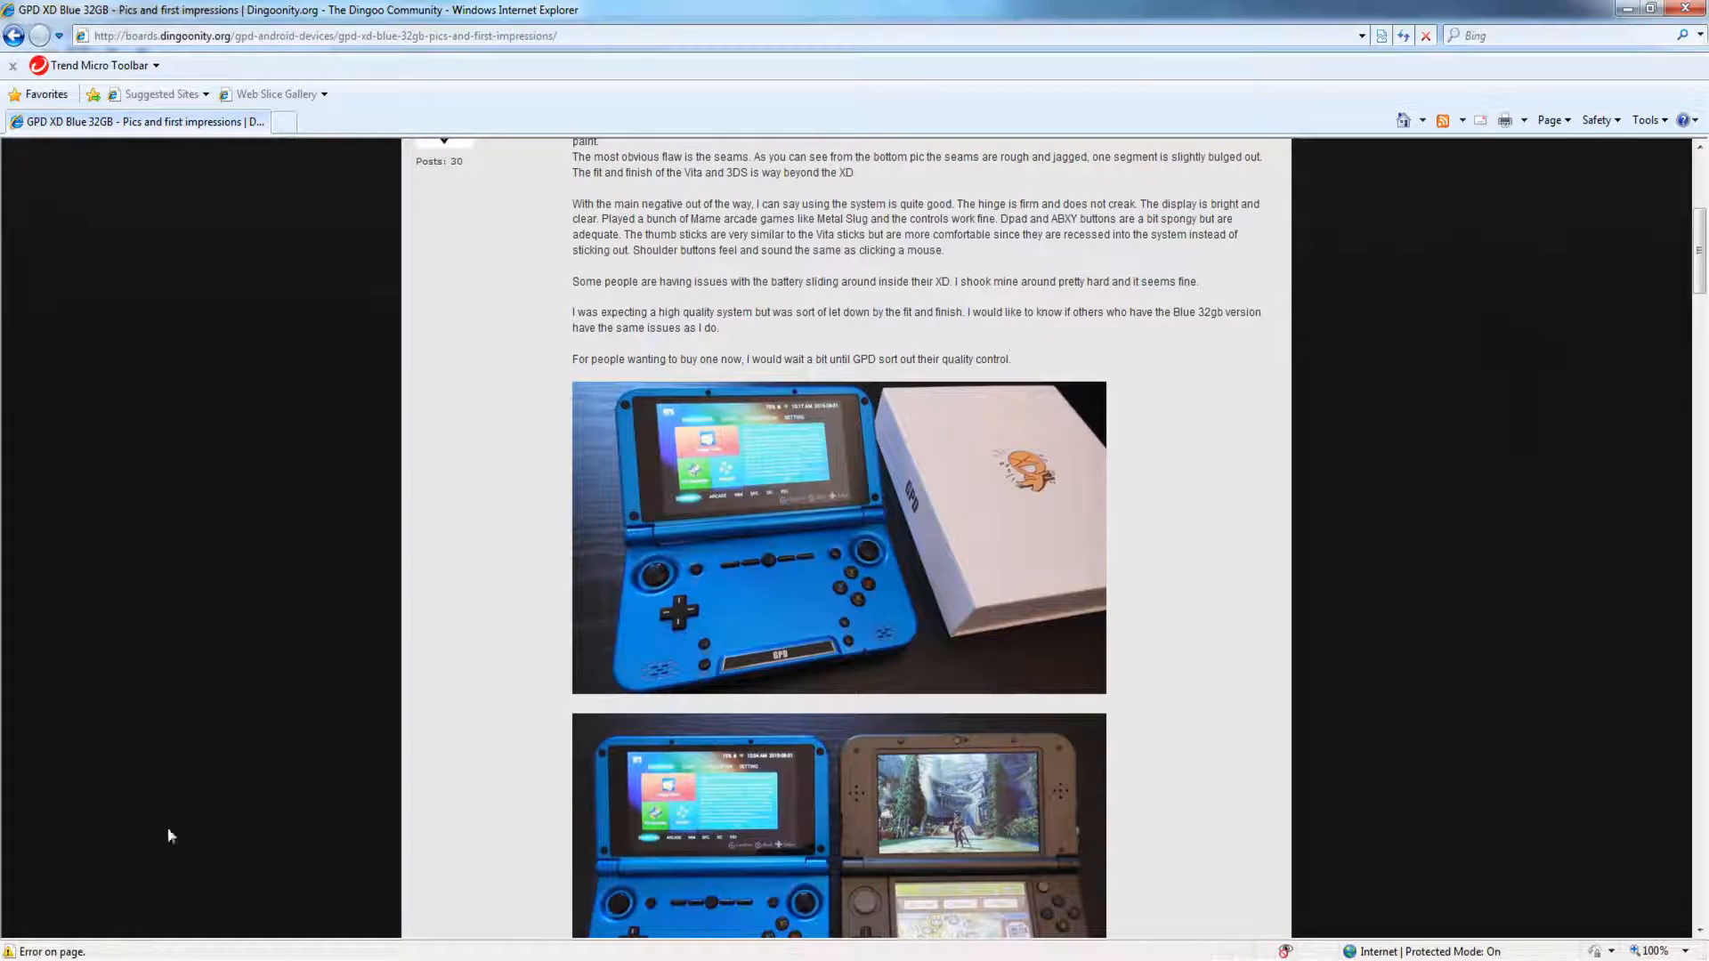
Switch to Internet Explorer and examine the photos comparing the blue GPD XD handheld with other consoles.
{"action": "scroll", "coordinate": [269, 667], "scroll_direction": "down", "scroll_amount": 2}
{"action": "scroll", "coordinate": [265, 648], "scroll_direction": "up", "scroll_amount": 1}
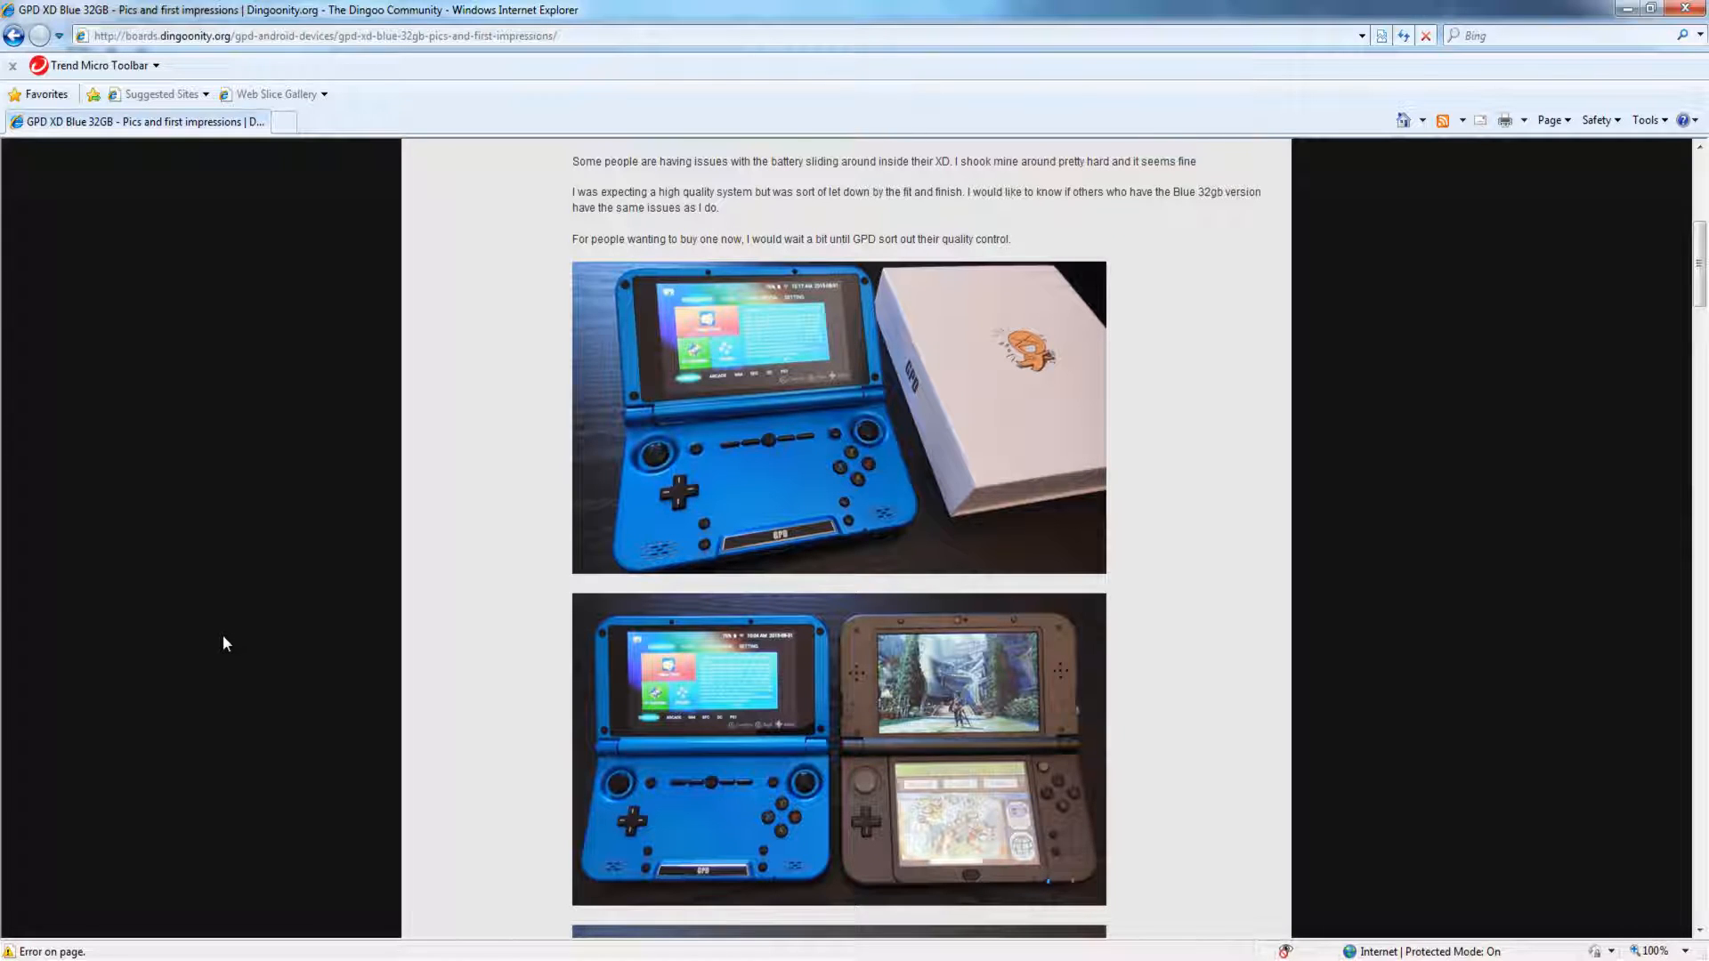
{"action": "scroll", "coordinate": [375, 408], "scroll_direction": "down", "scroll_amount": 3}
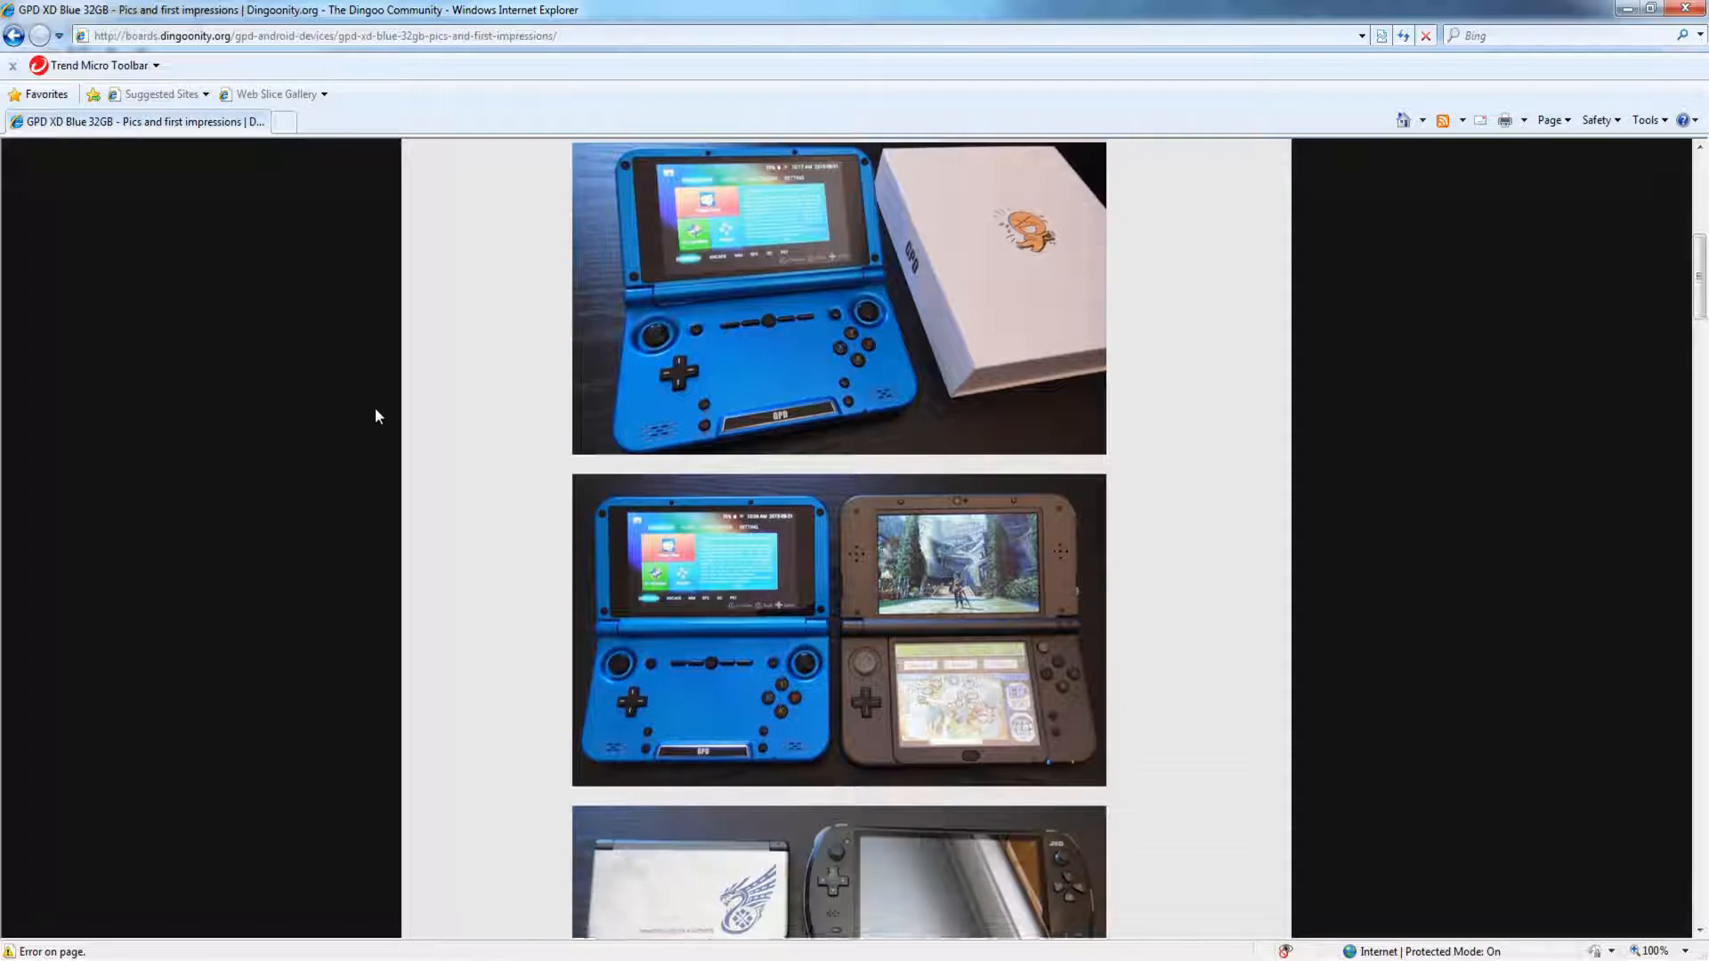
{"action": "scroll", "coordinate": [472, 414], "scroll_direction": "down", "scroll_amount": 4}
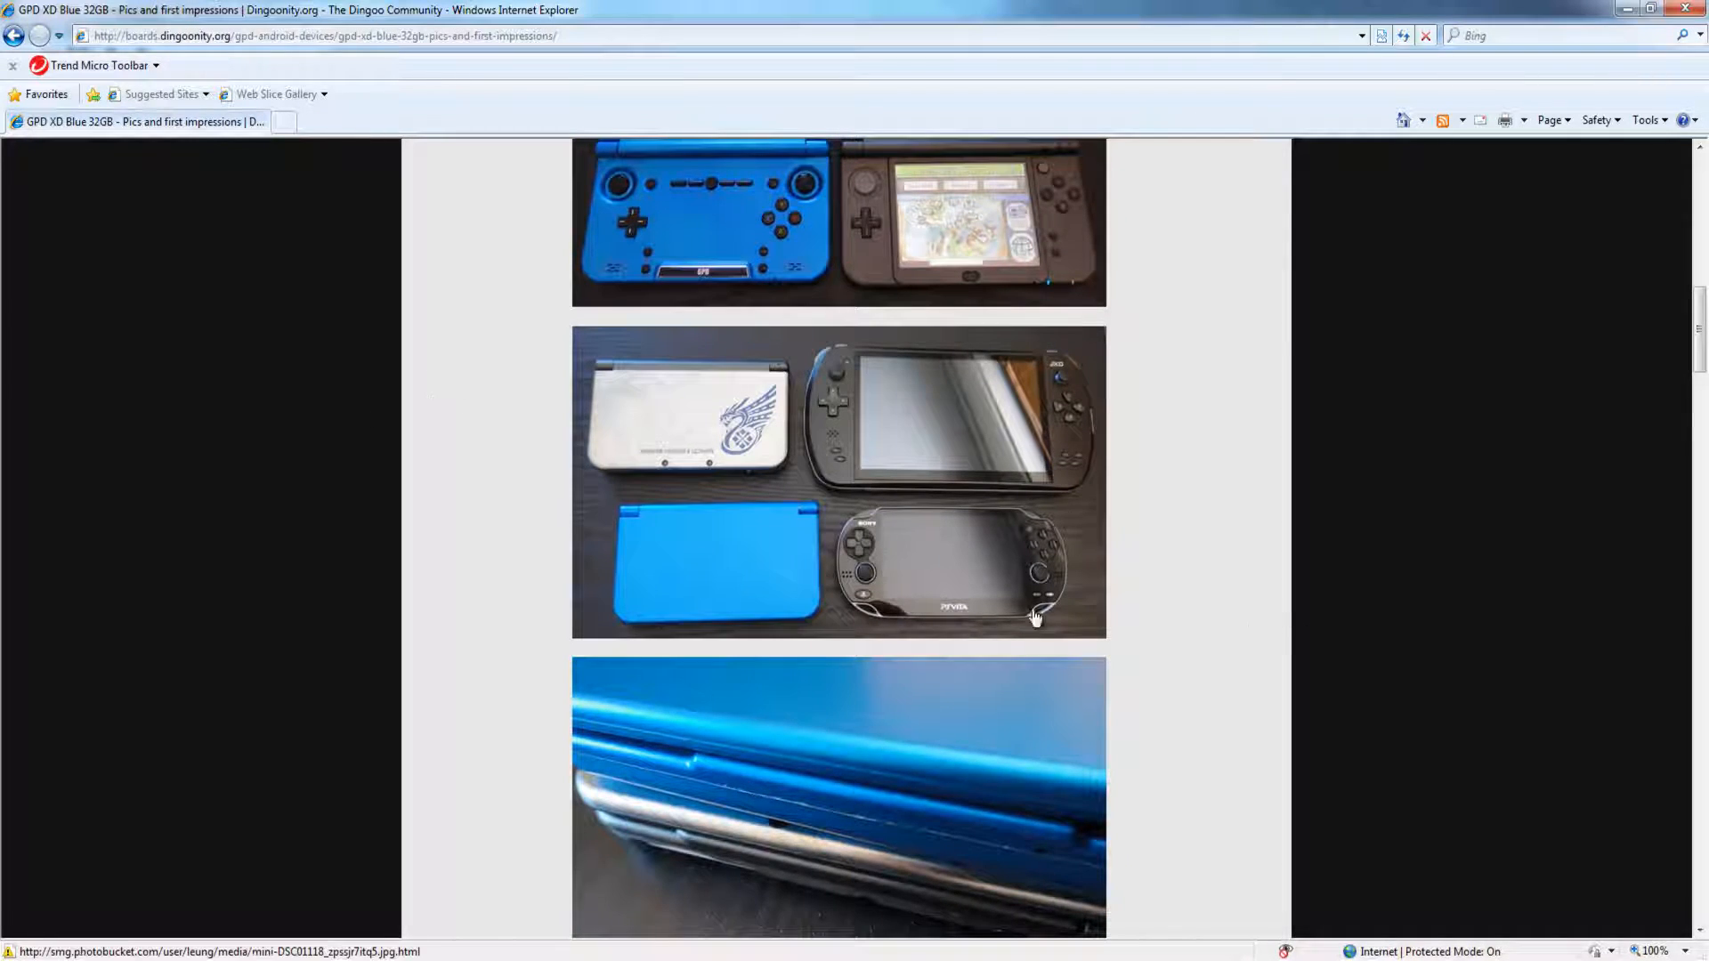
{"action": "scroll", "coordinate": [752, 579], "scroll_direction": "up", "scroll_amount": 4}
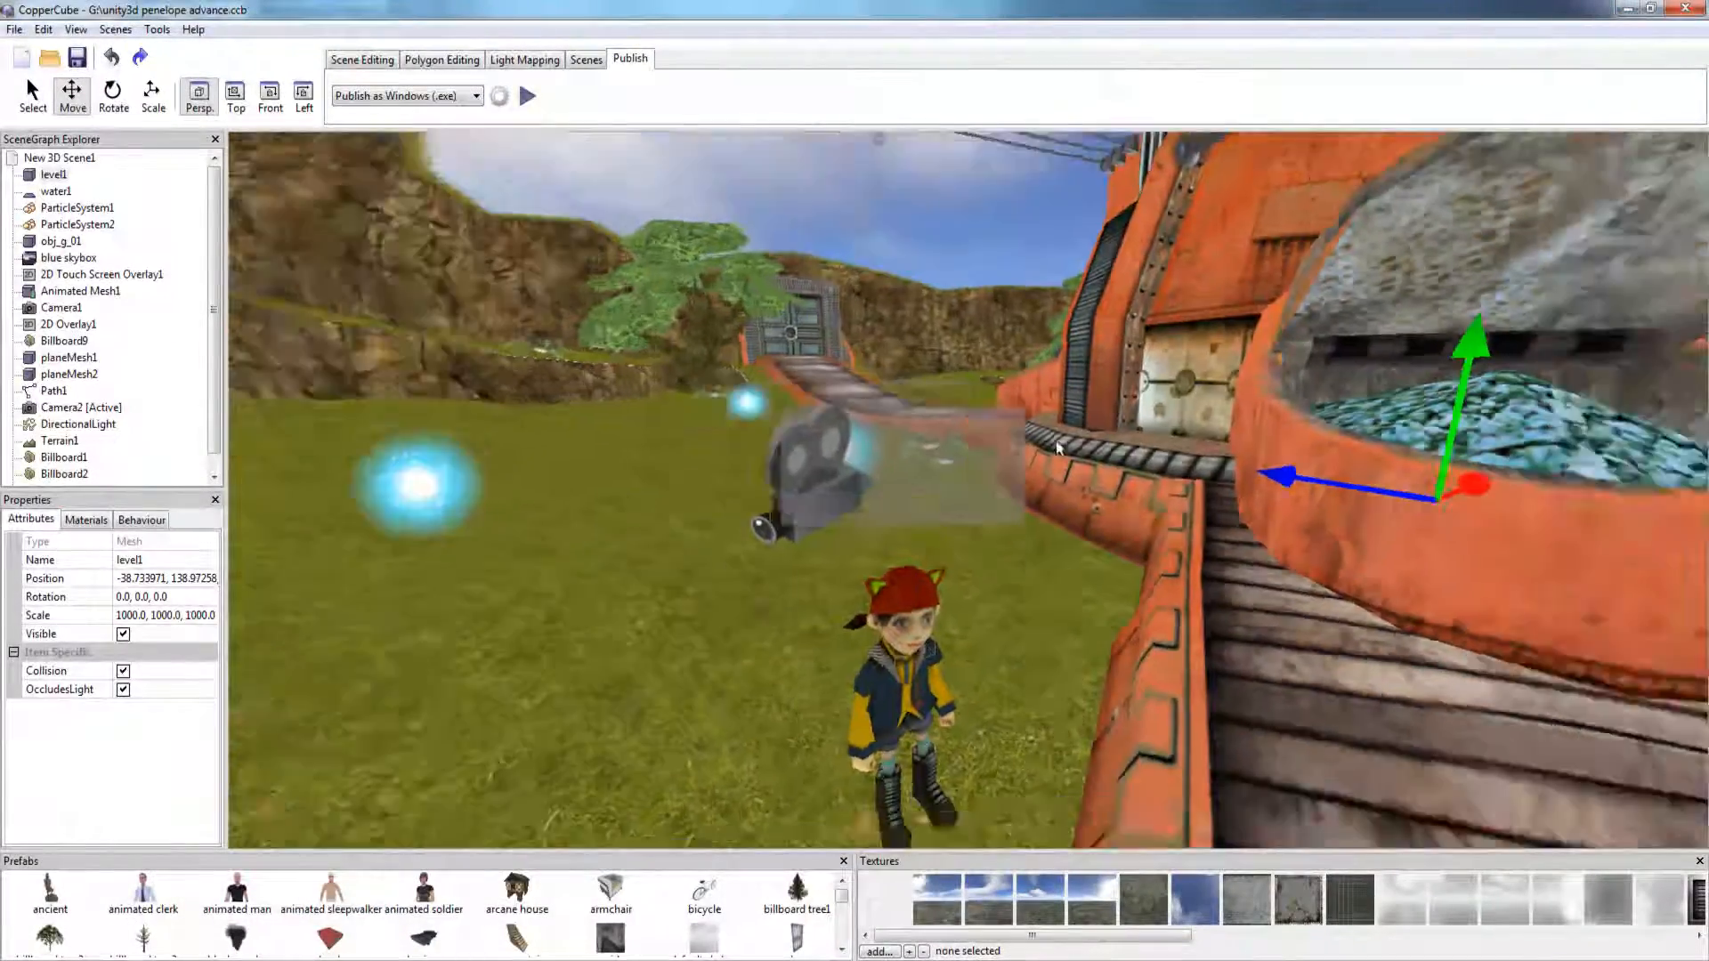
Return to CopperCube and examine the character and the surrounding level from several angles.
{"action": "mouse_move", "coordinate": [1056, 441]}
{"action": "left_mouse_down"}
{"action": "mouse_move", "coordinate": [1158, 449]}
{"action": "mouse_move", "coordinate": [1030, 435]}
{"action": "left_mouse_up"}
{"action": "middle_click_drag", "start_coordinate": [1029, 435], "coordinate": [1045, 397]}
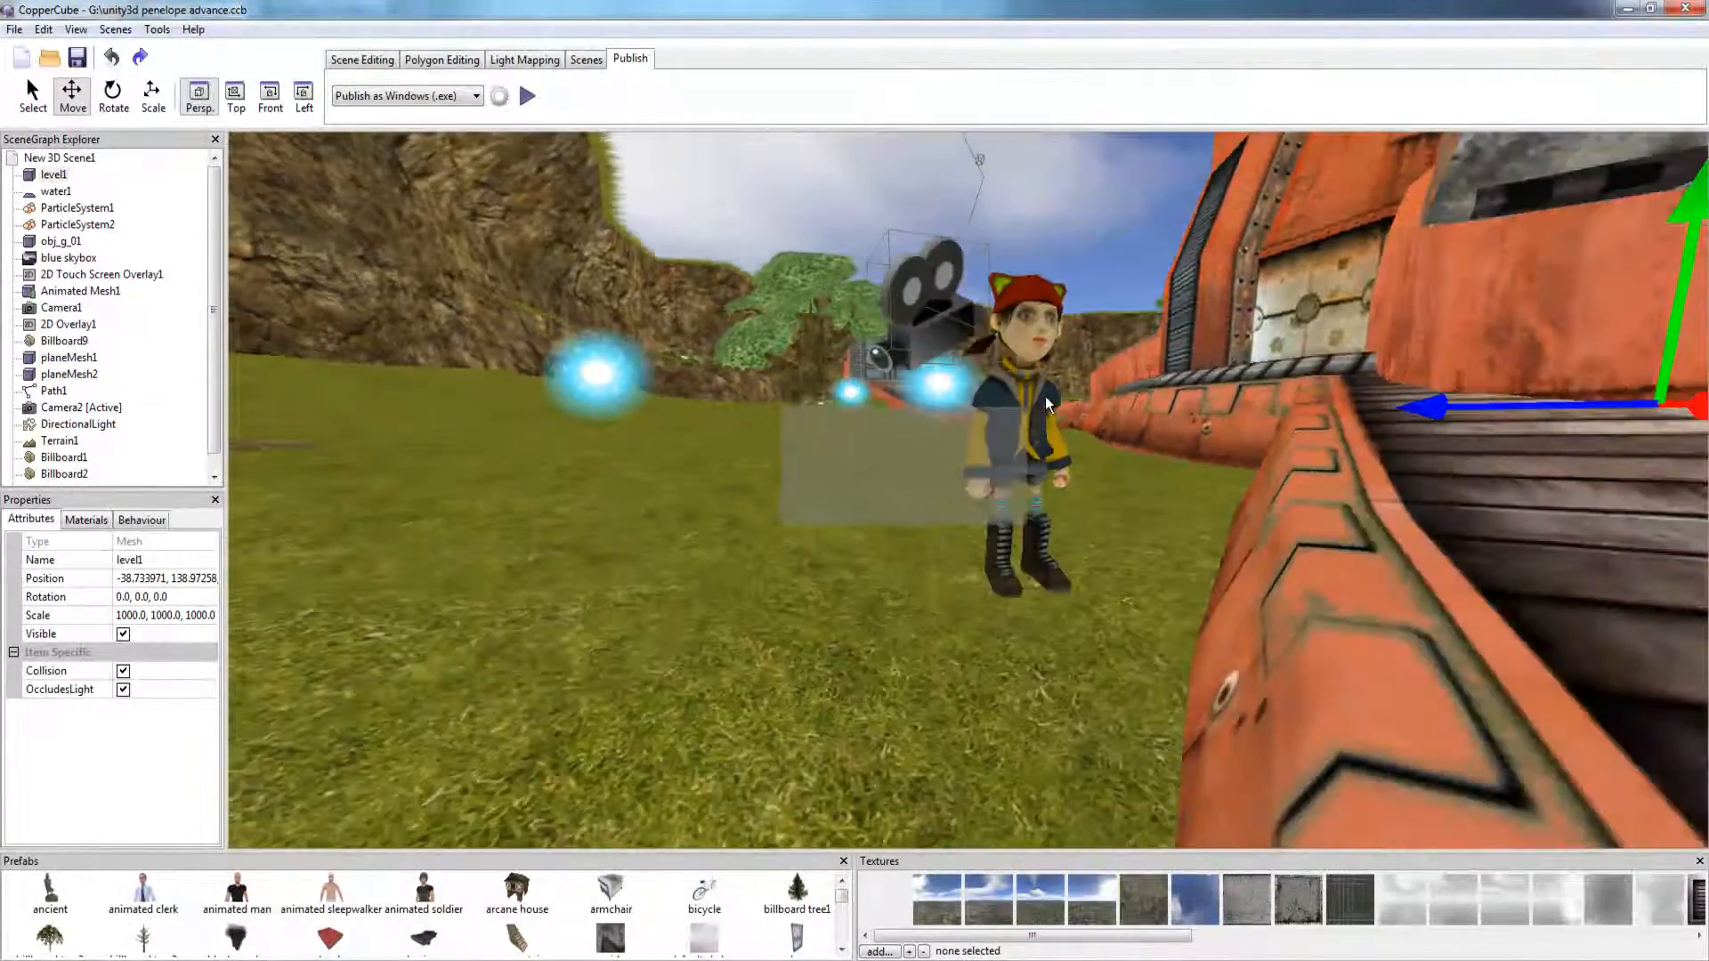
{"action": "scroll", "coordinate": [1040, 398], "scroll_direction": "up", "scroll_amount": 5}
{"action": "scroll", "coordinate": [986, 394], "scroll_direction": "down", "scroll_amount": 5}
{"action": "left_click_drag", "start_coordinate": [777, 374], "coordinate": [589, 315]}
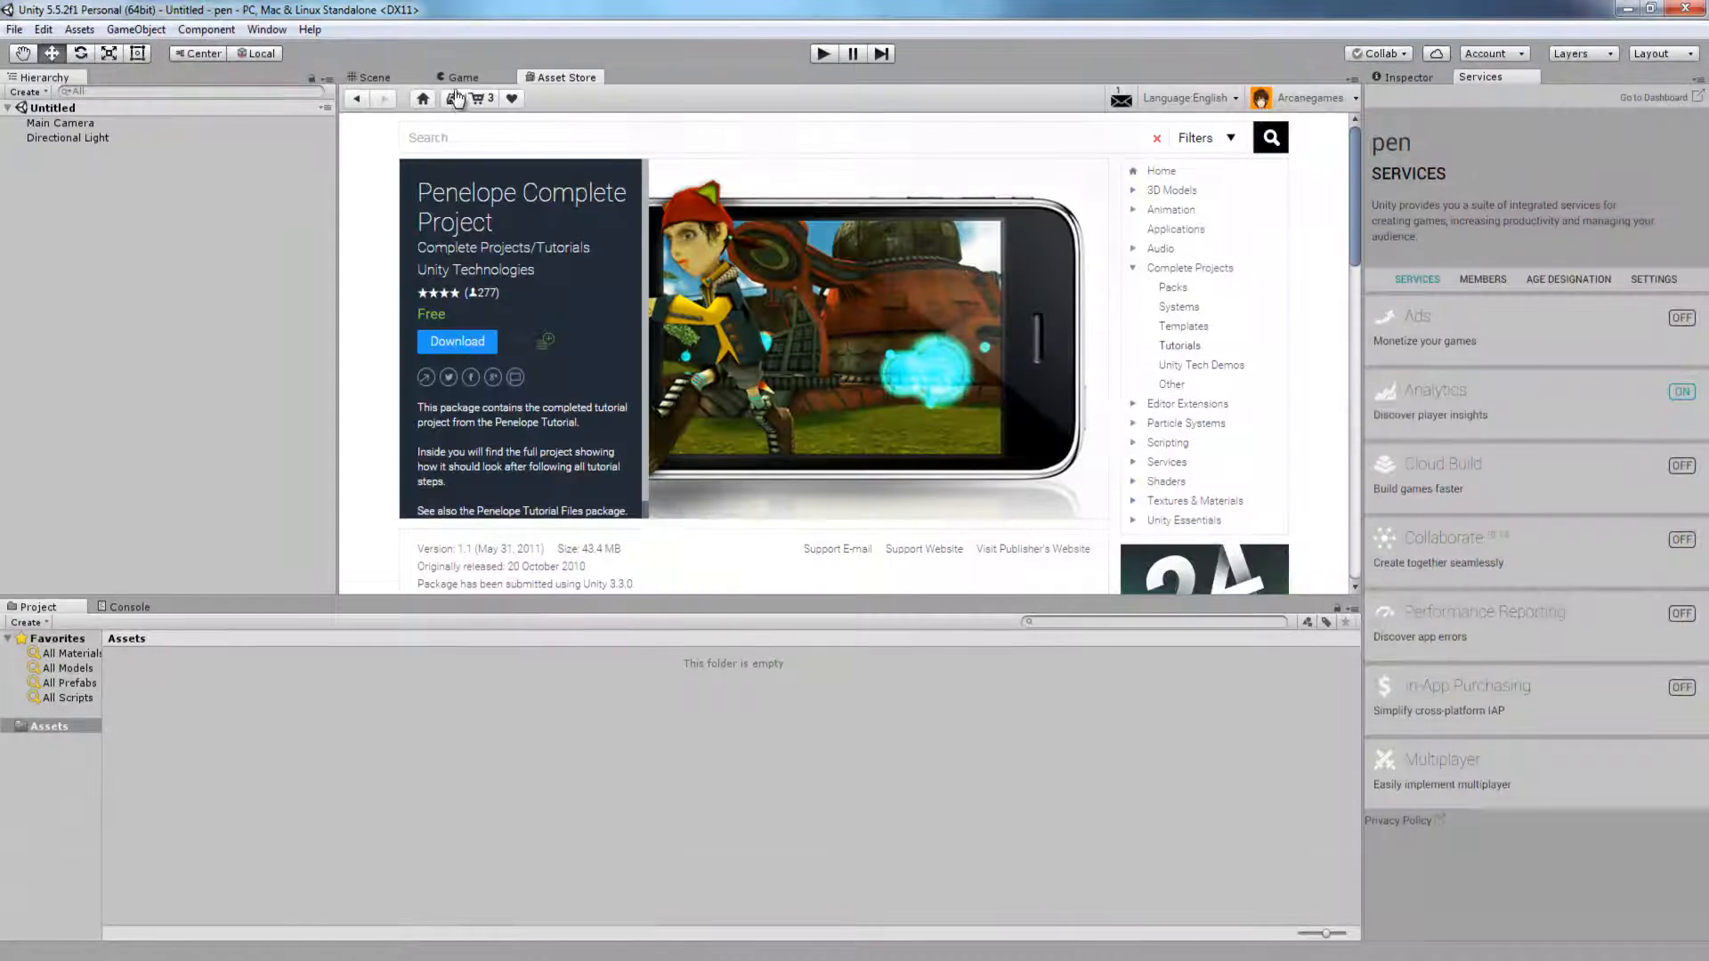
Switch to Unity, download the Penelope Complete Project from the Asset Store into the project, and accept the automatic API update.
{"action": "left_click", "coordinate": [452, 342]}
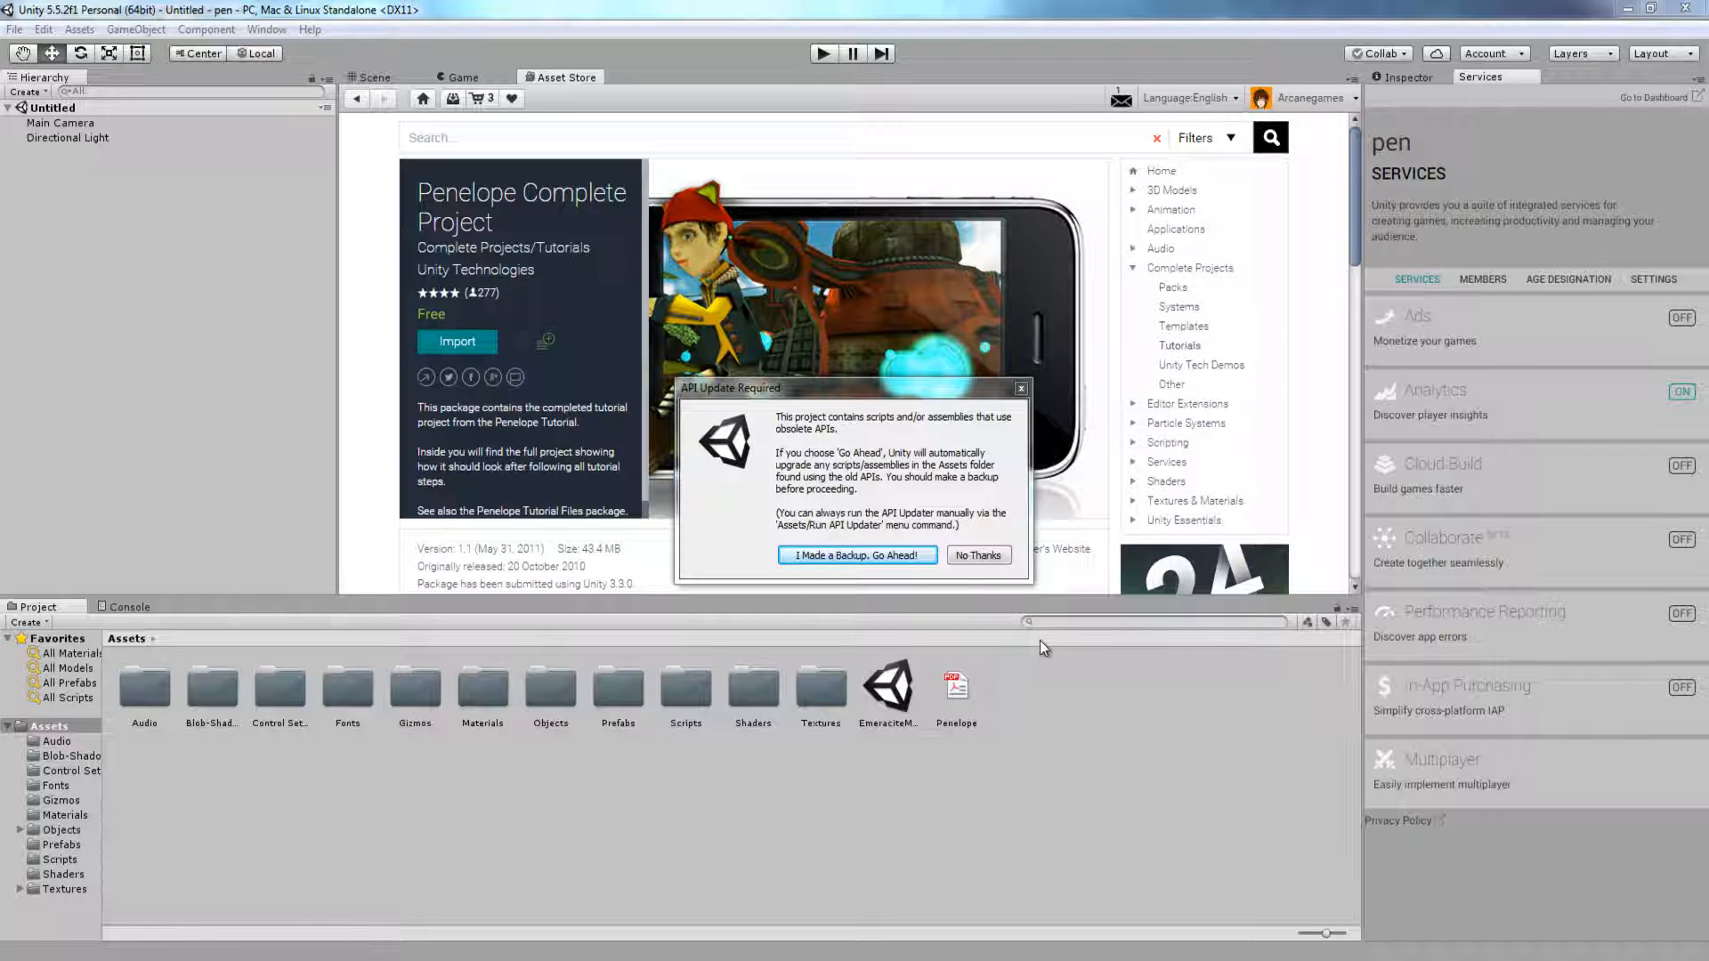
{"action": "left_click", "coordinate": [900, 556]}
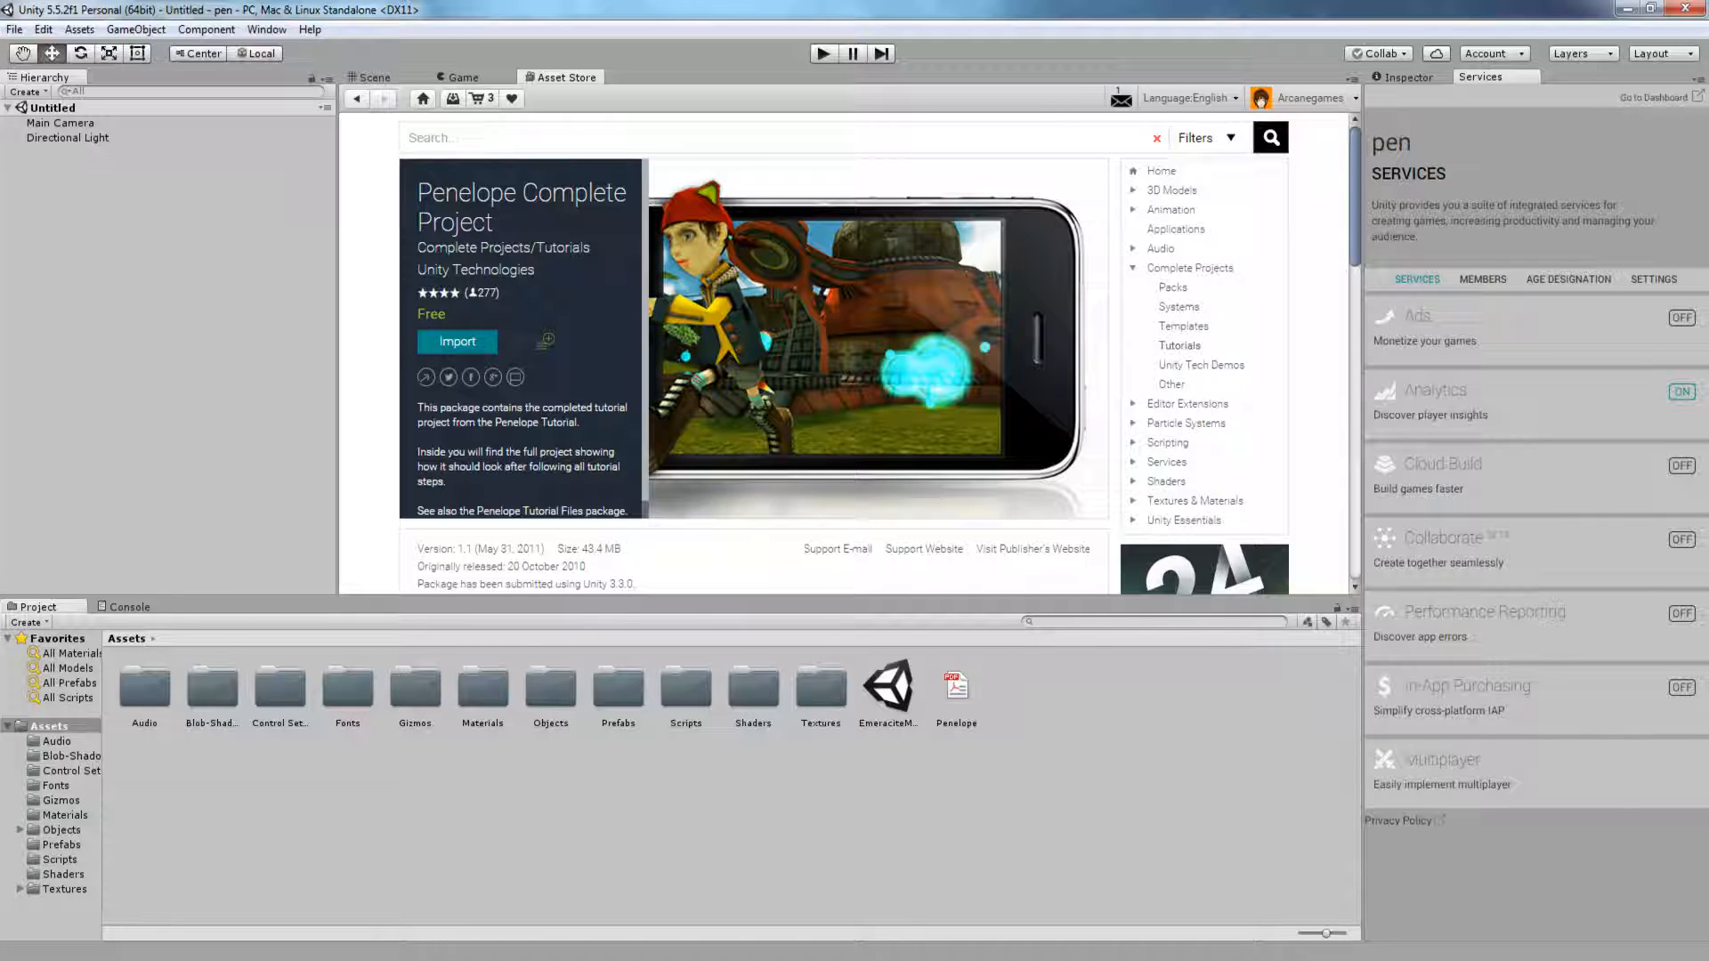
Launch Blender and dismiss its splash screen.
{"action": "left_click", "coordinate": [1555, 959]}
{"action": "right_click", "coordinate": [1529, 853]}
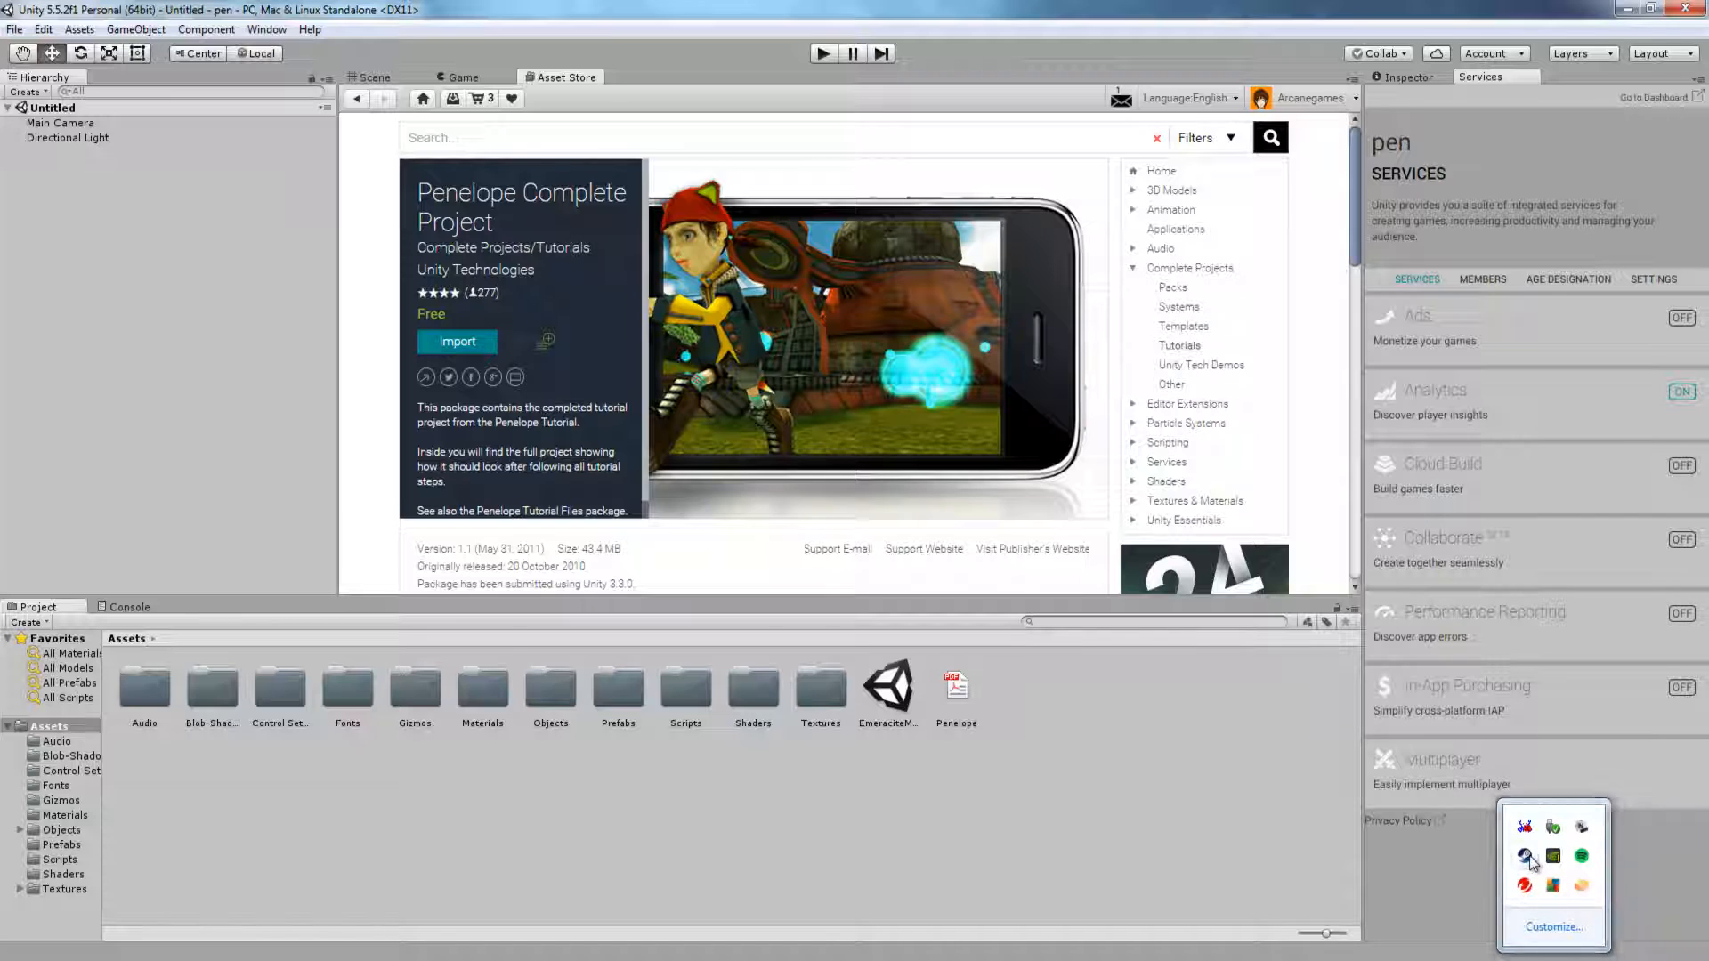
{"action": "left_click", "coordinate": [1553, 632]}
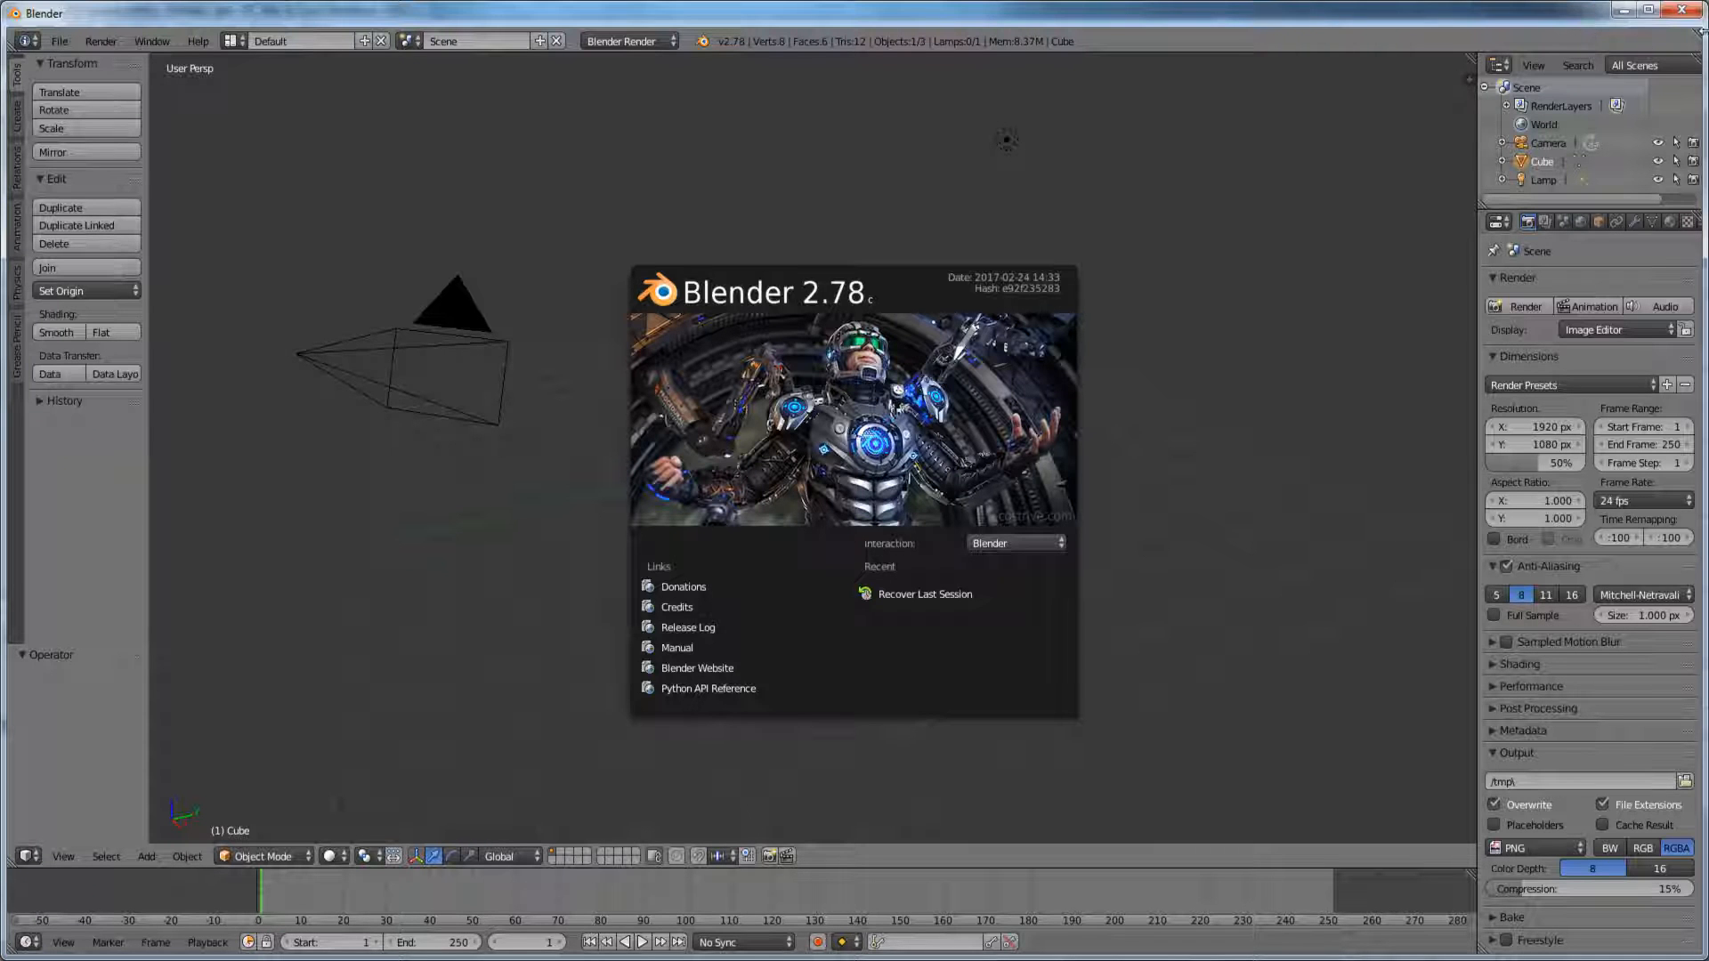
{"action": "left_click", "coordinate": [1114, 429]}
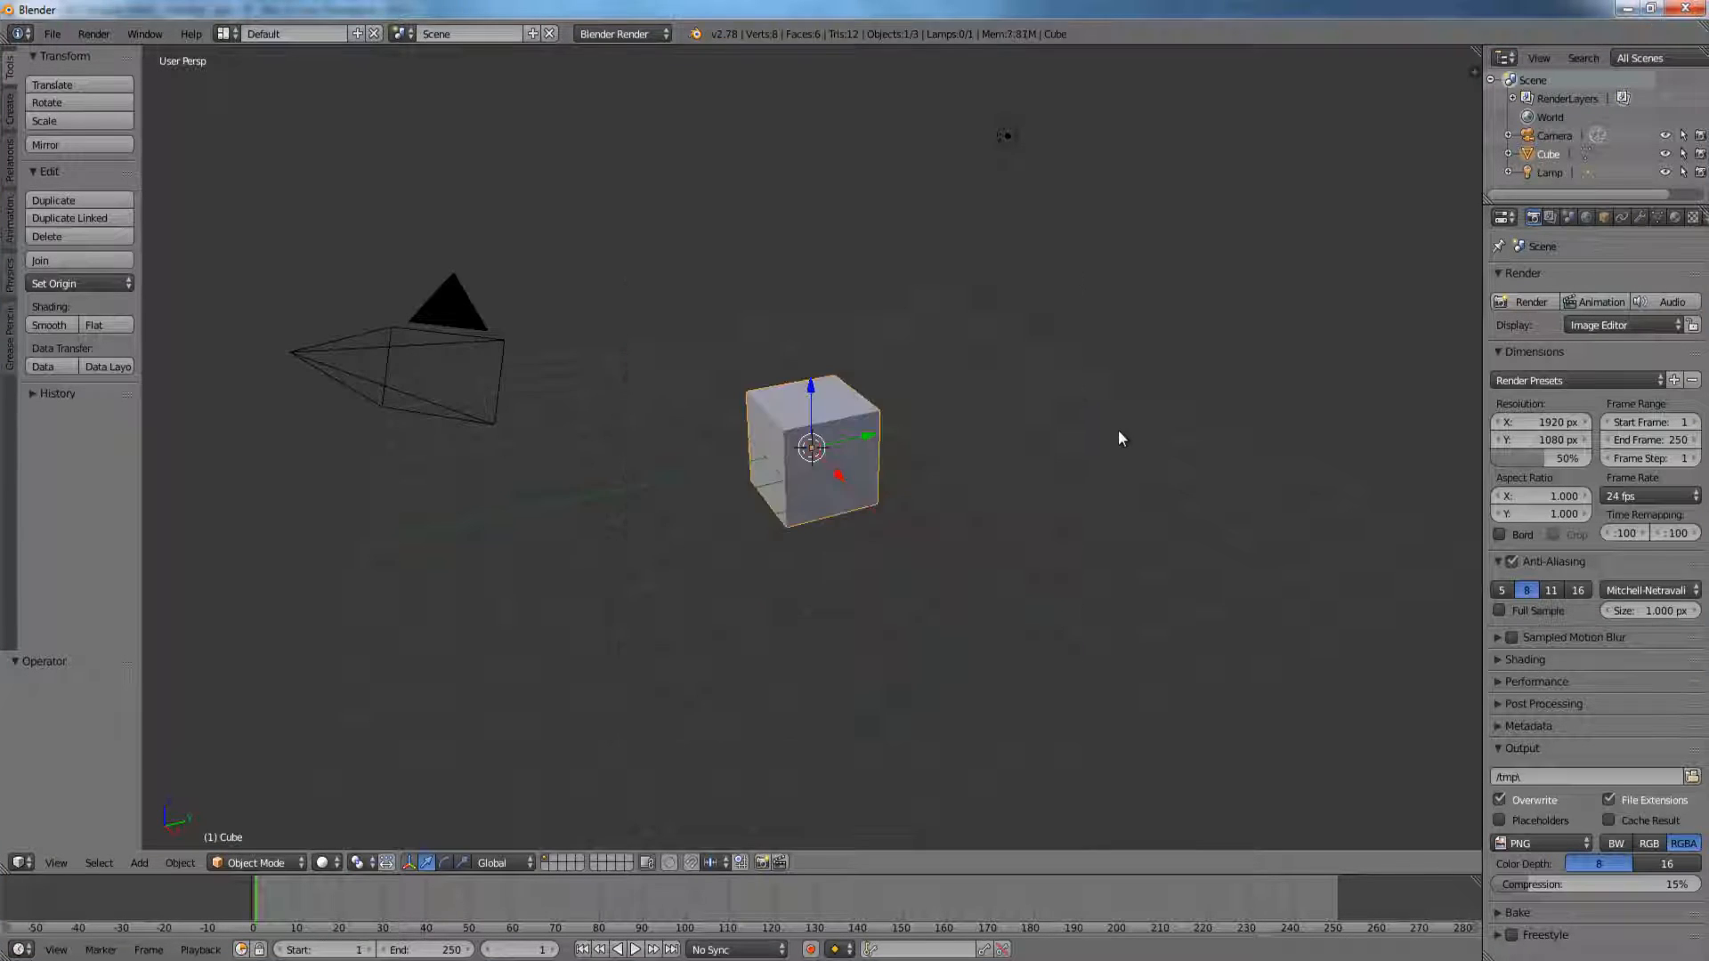
Delete all default objects from the Blender scene and minimize the Blender window.
{"action": "key", "text": "a"}
{"action": "key", "text": "a"}
{"action": "key", "text": "Delete"}
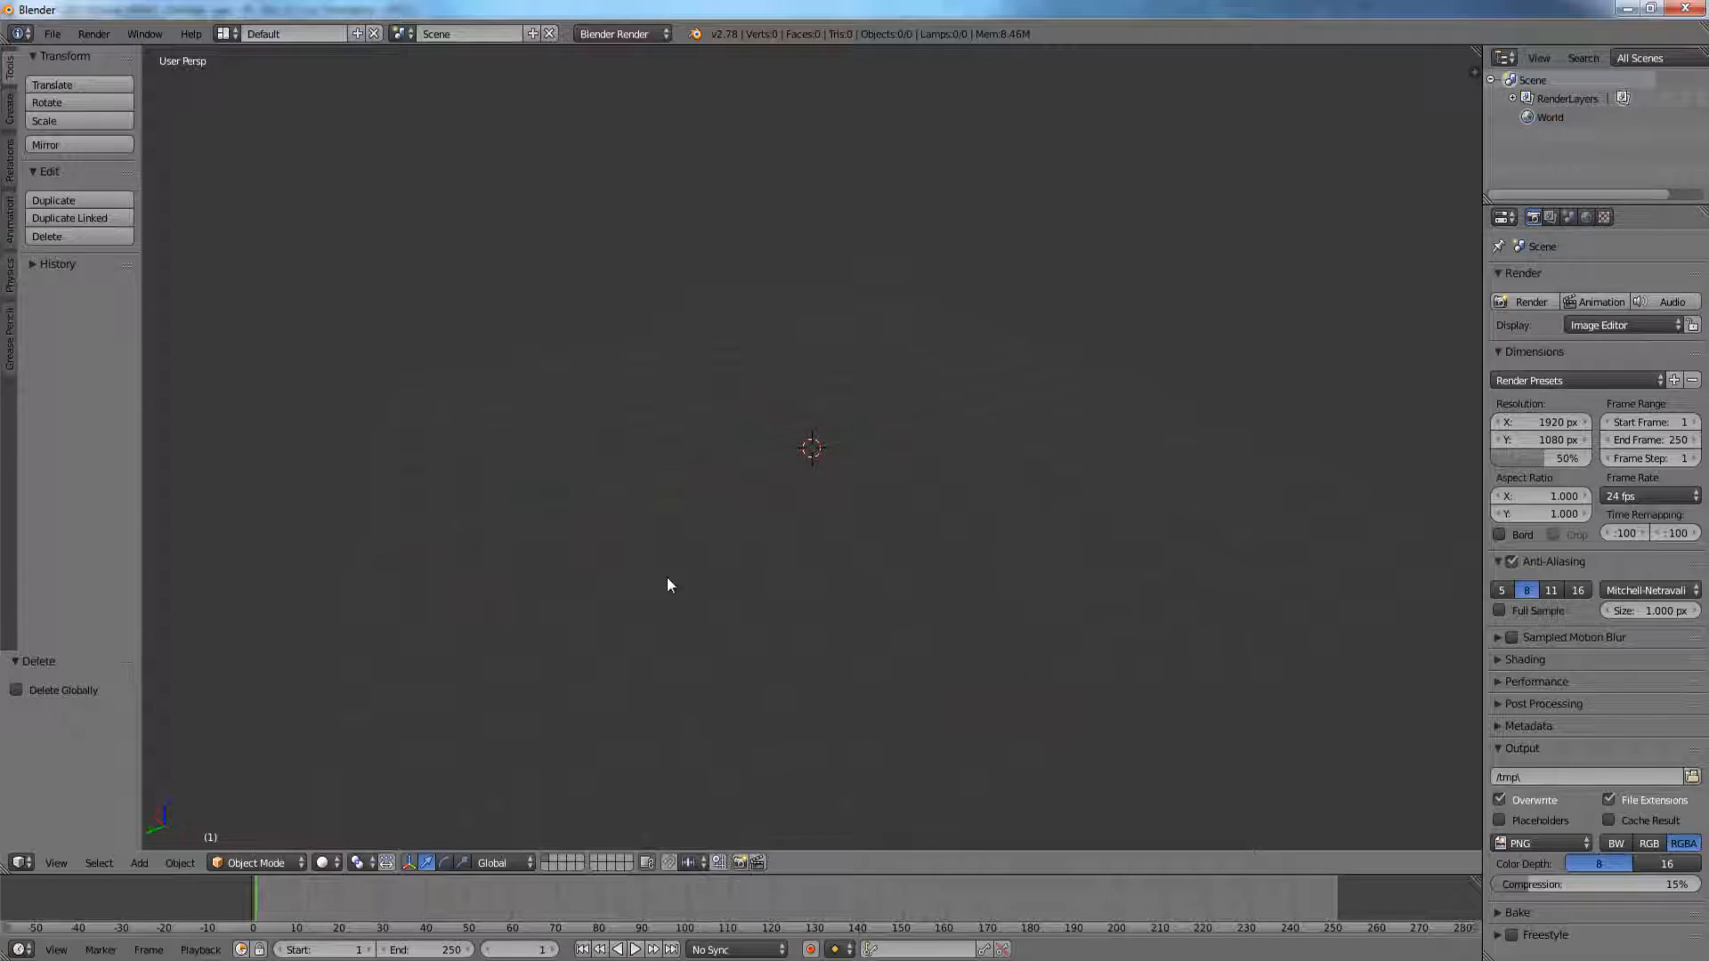
{"action": "middle_click_drag", "start_coordinate": [671, 585], "coordinate": [835, 667]}
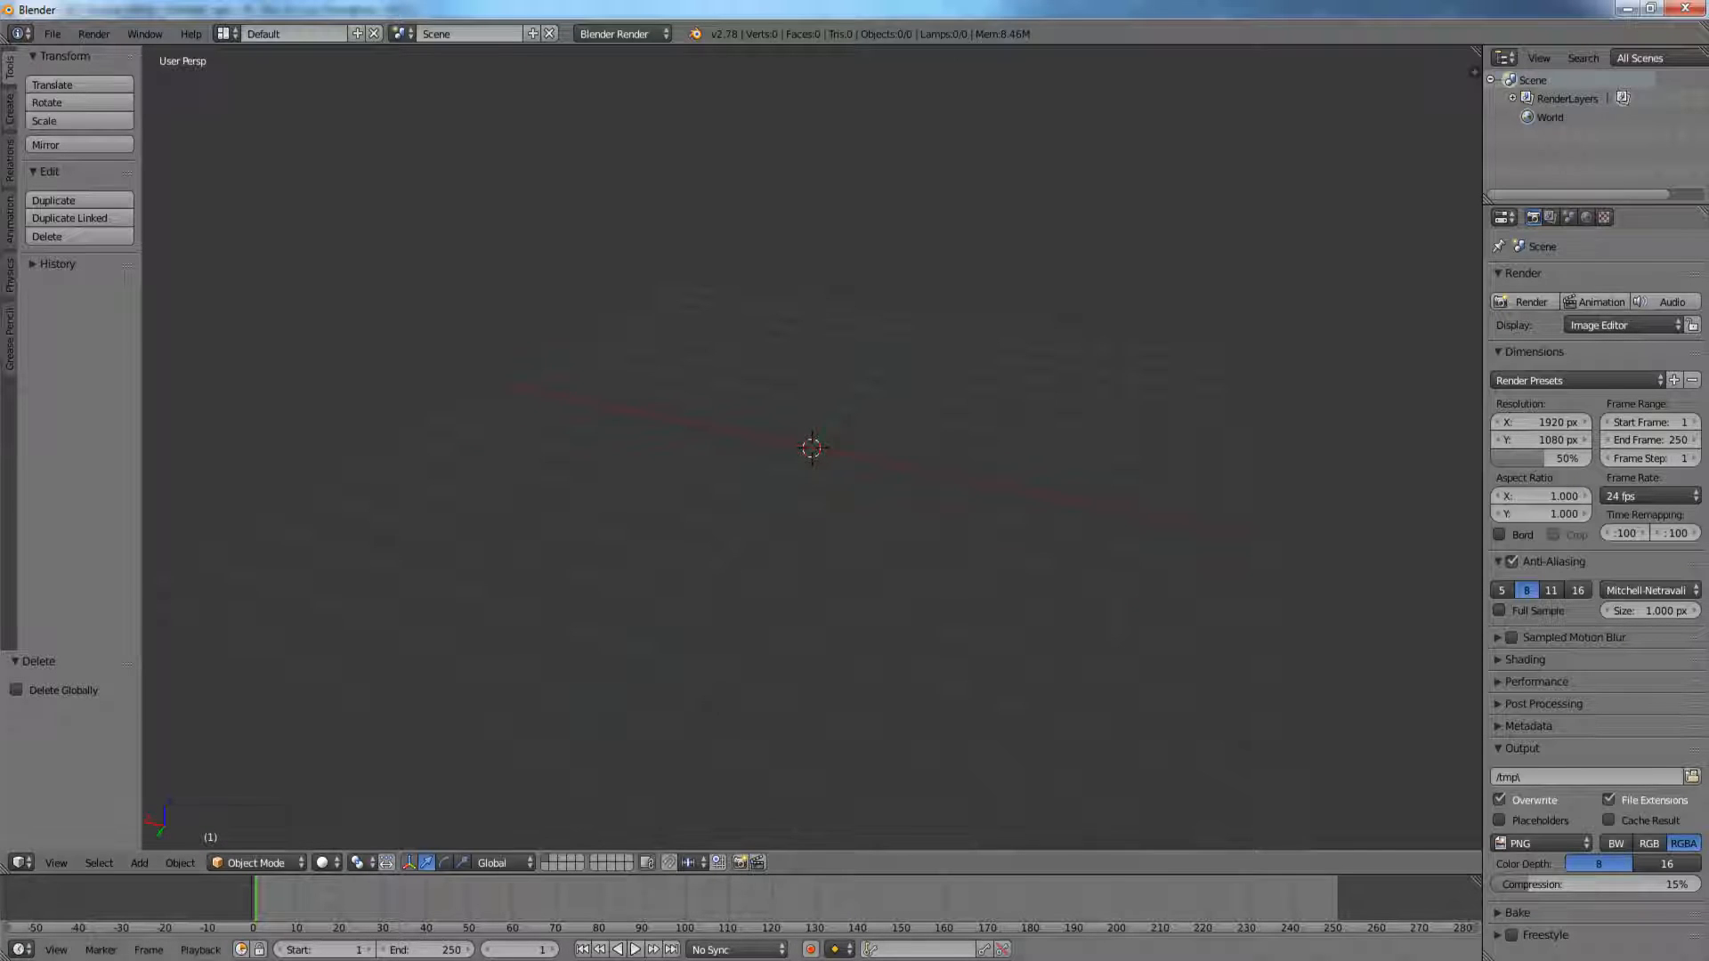
{"action": "left_click", "coordinate": [1625, 9]}
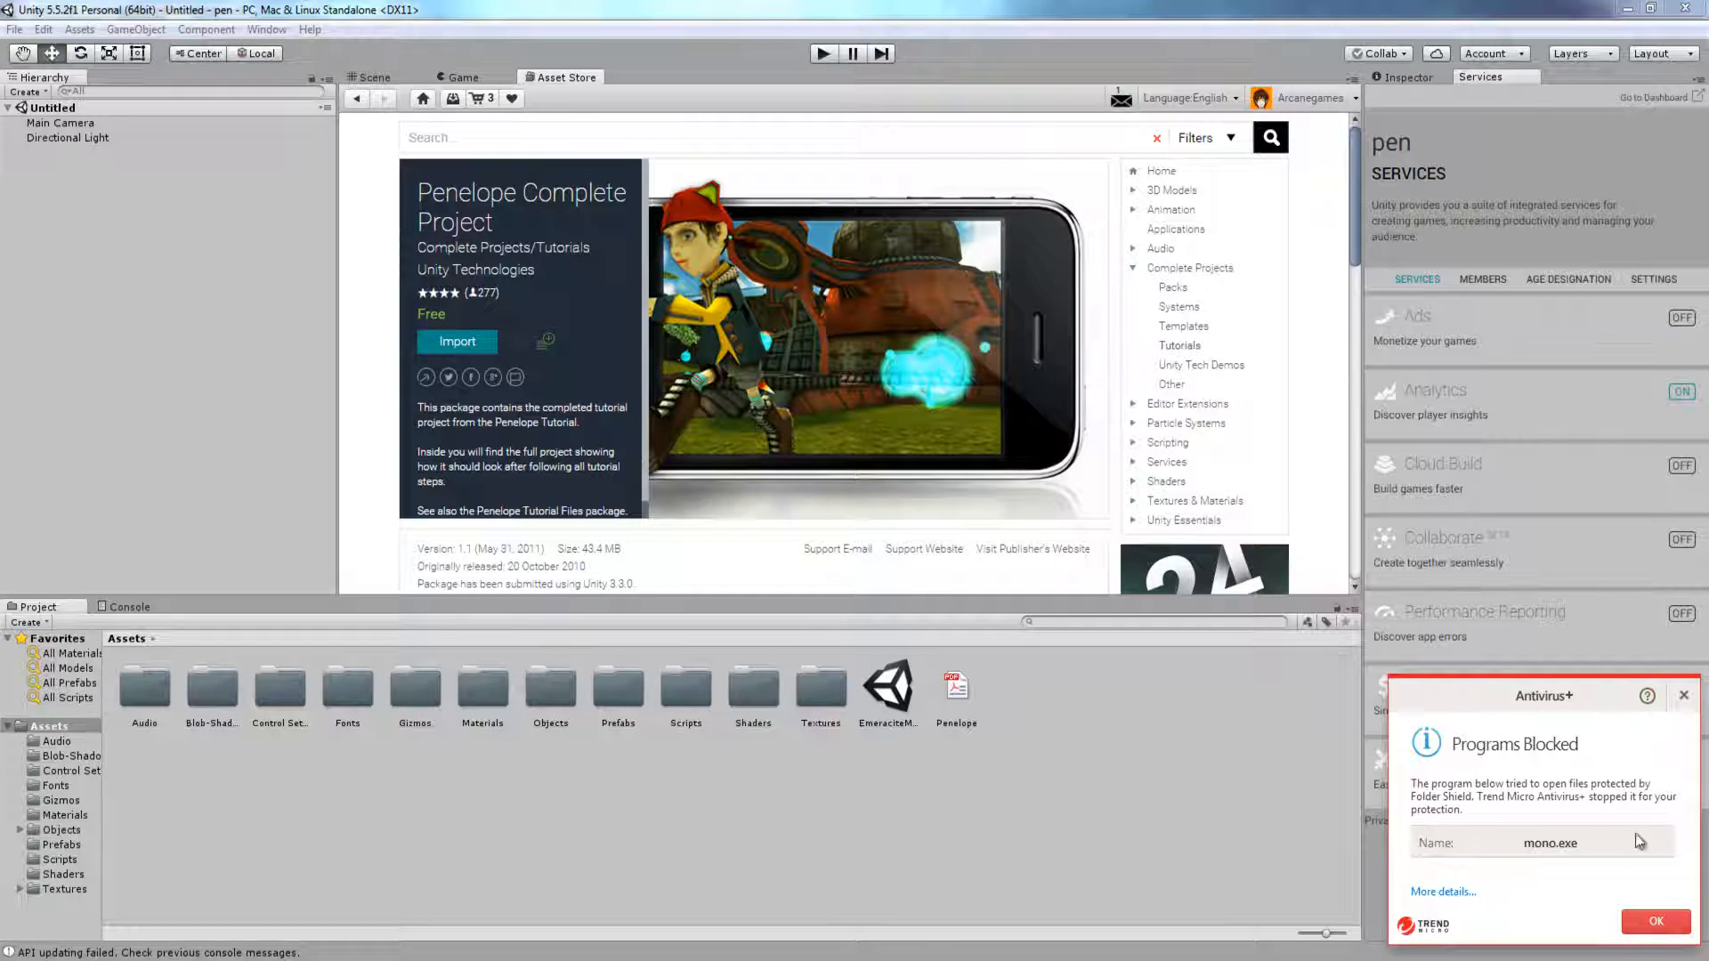
Unblock mono.exe in the Trend Micro Folder Shield log and close the log.
{"action": "left_click", "coordinate": [1442, 892]}
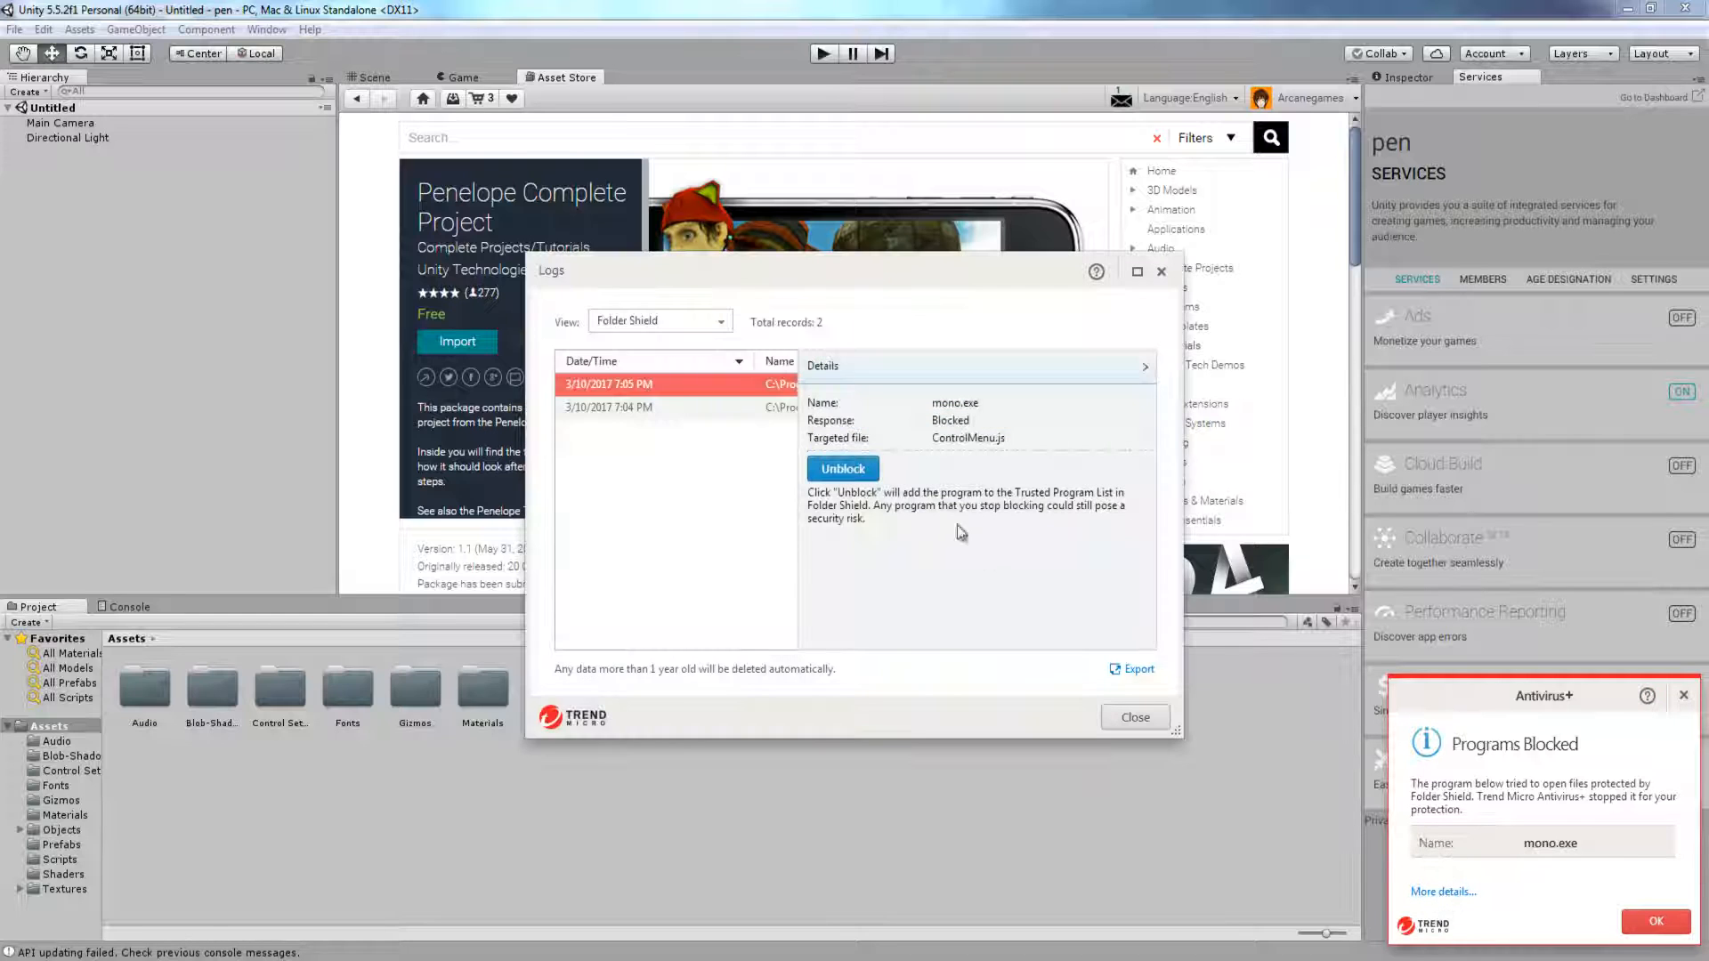
{"action": "left_click", "coordinate": [841, 482]}
{"action": "left_click", "coordinate": [956, 499]}
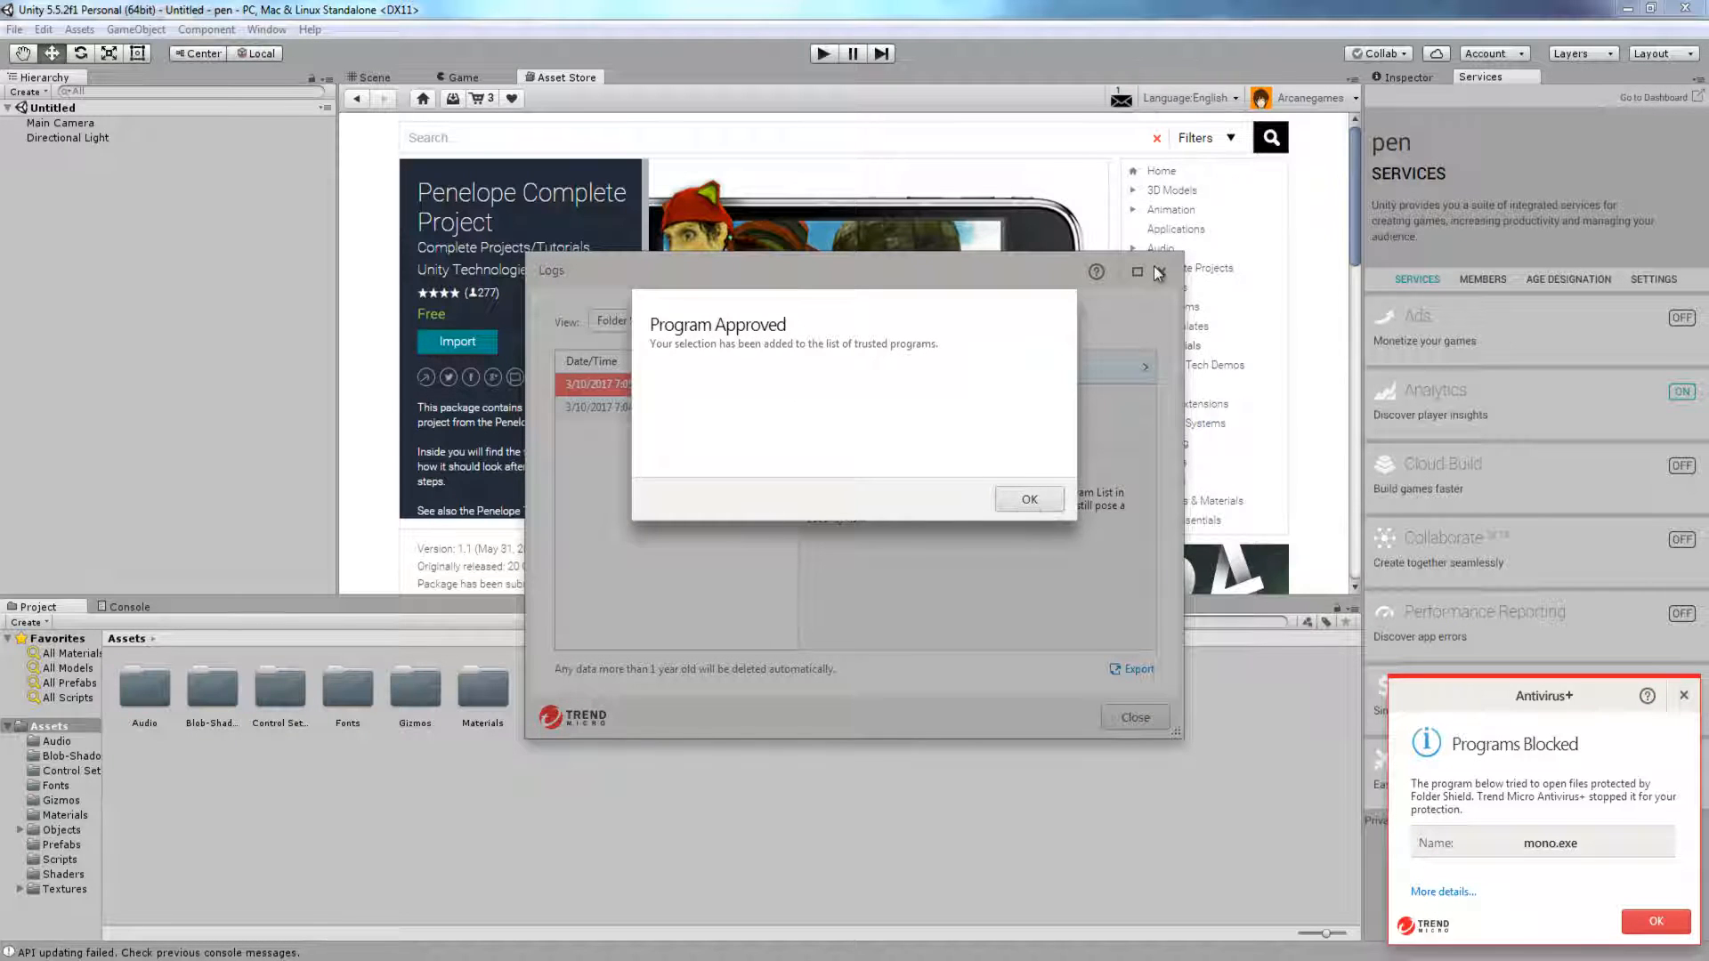
{"action": "left_click", "coordinate": [1028, 506]}
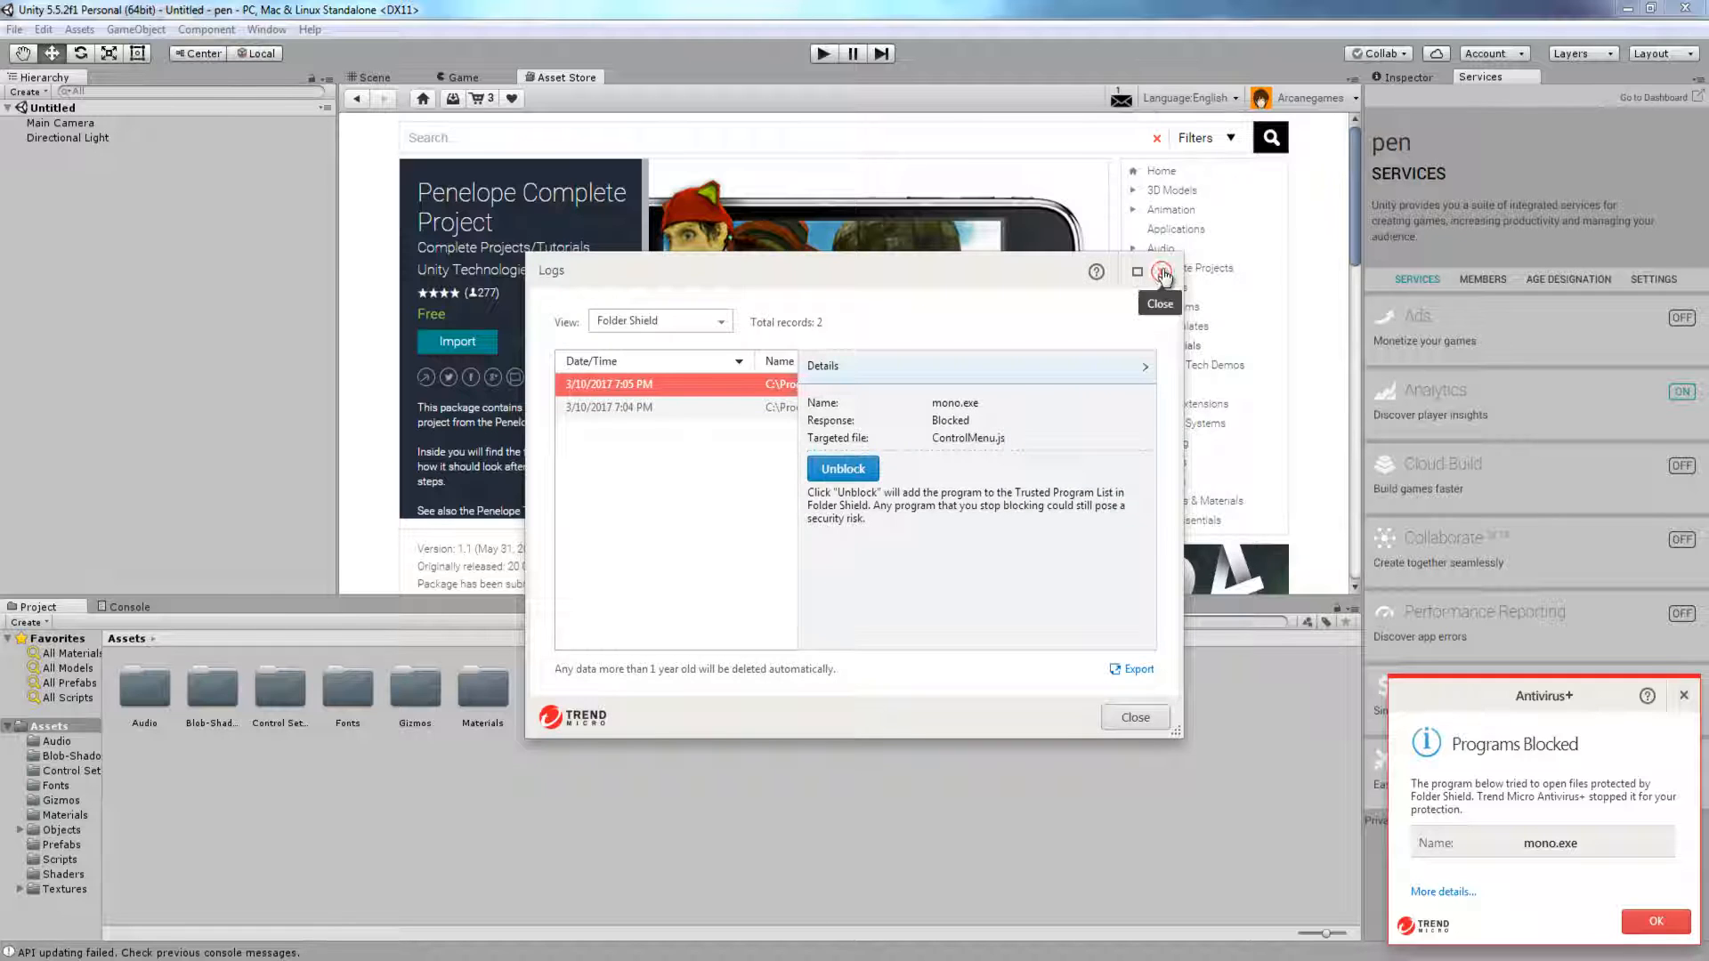
{"action": "left_click", "coordinate": [1161, 271]}
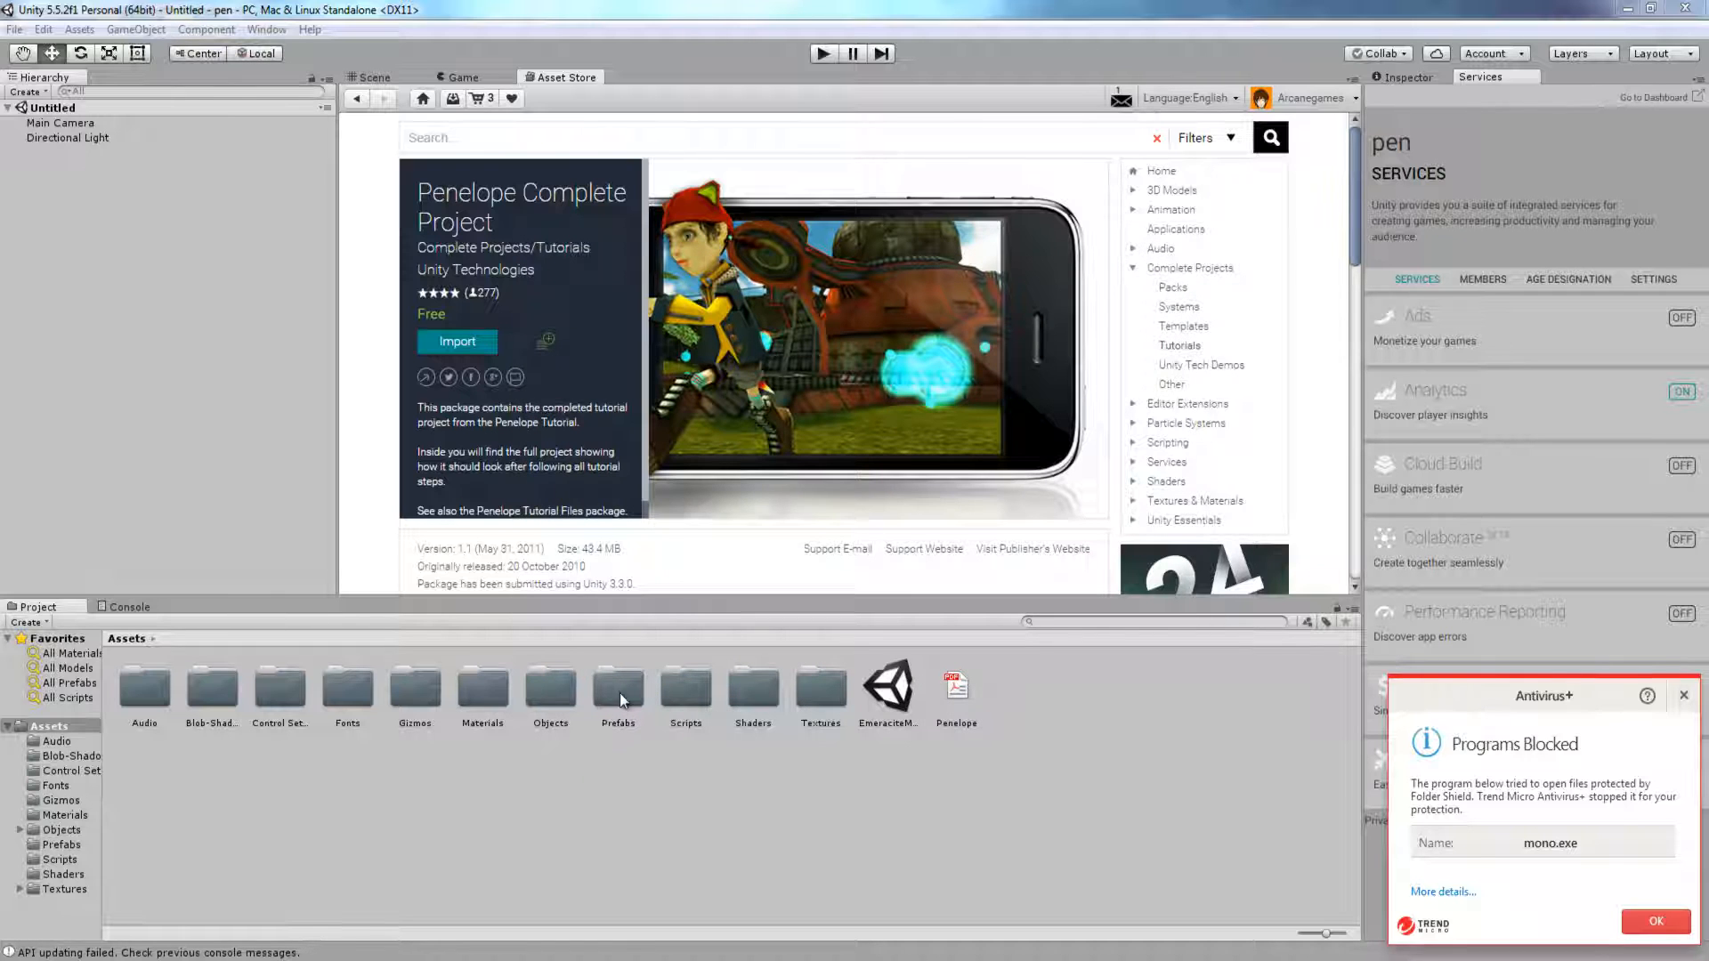
Show mainLevelFBX from the Unity project's Objects folder in Windows Explorer and copy that folder's path.
{"action": "double_click", "coordinate": [554, 698]}
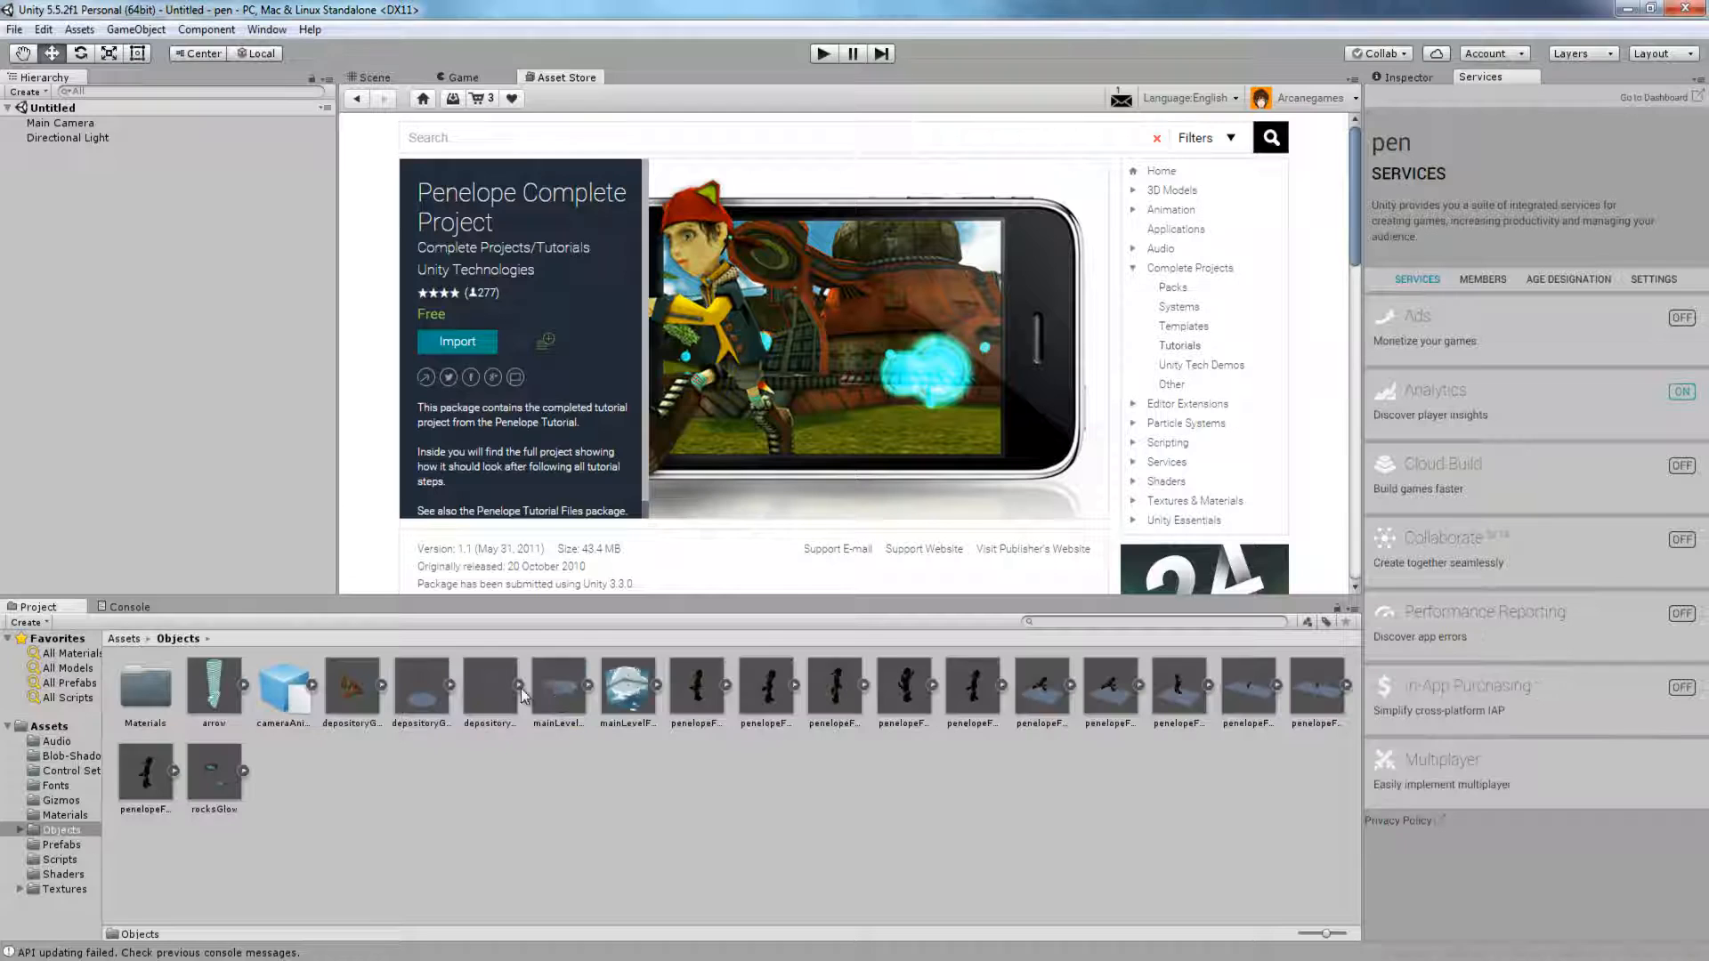
{"action": "right_click", "coordinate": [617, 694]}
{"action": "left_click", "coordinate": [703, 358]}
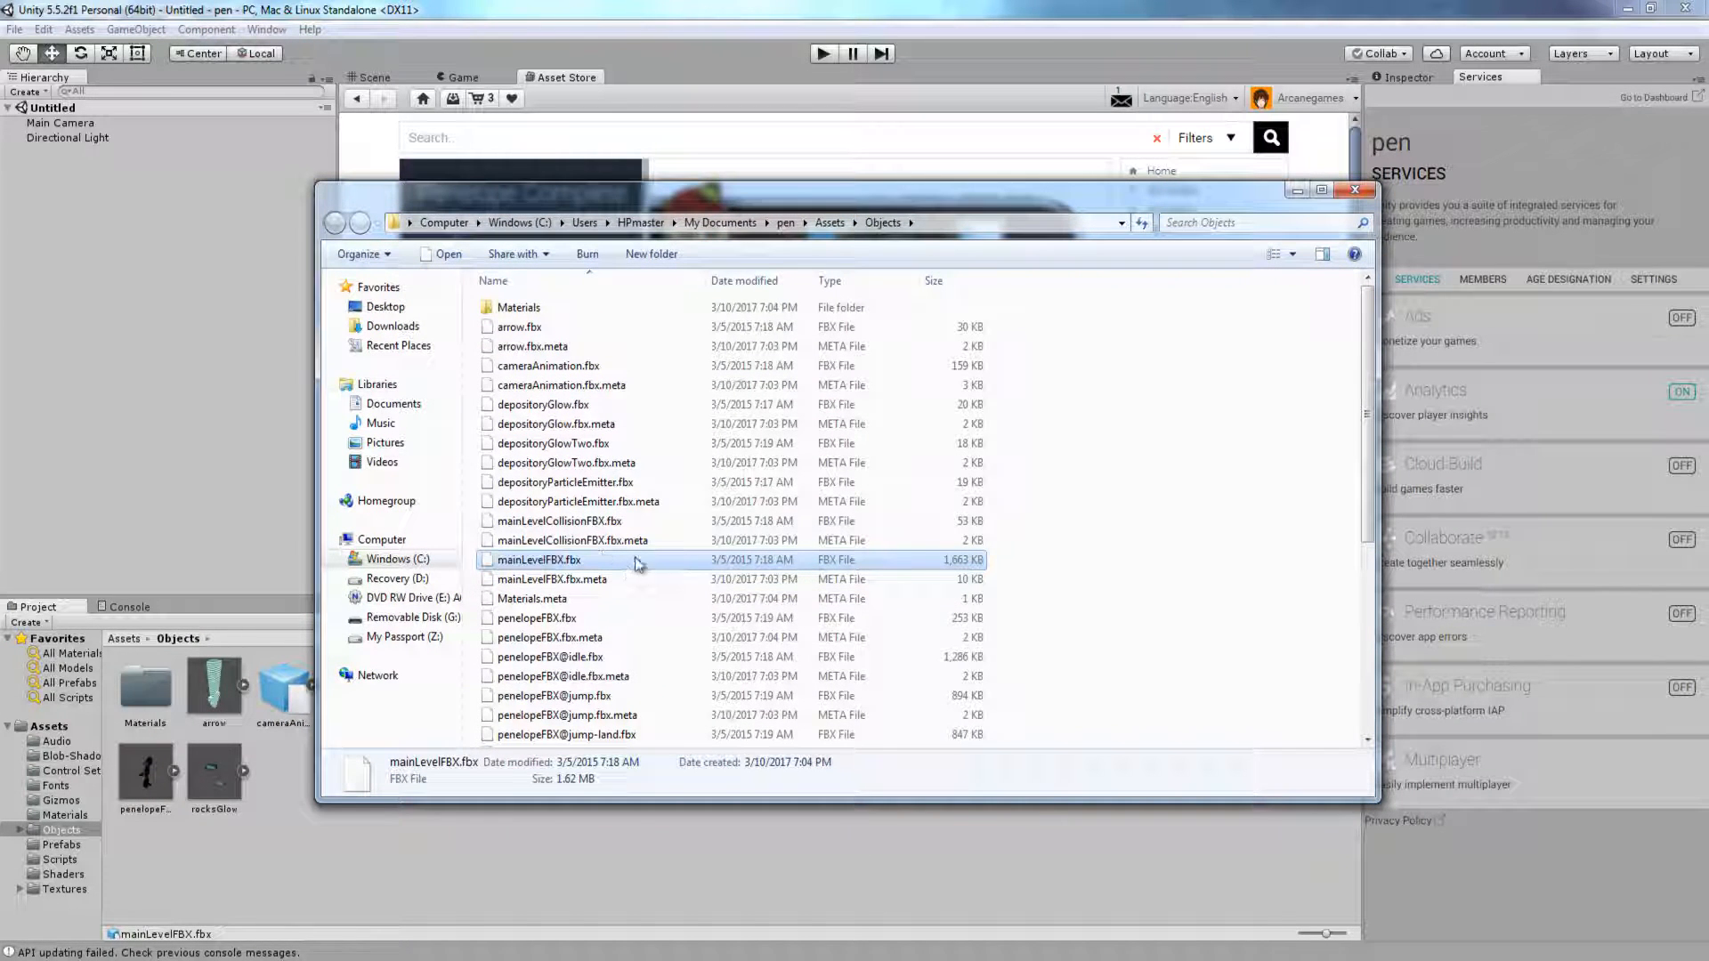
{"action": "left_click", "coordinate": [983, 228]}
{"action": "right_click", "coordinate": [985, 228]}
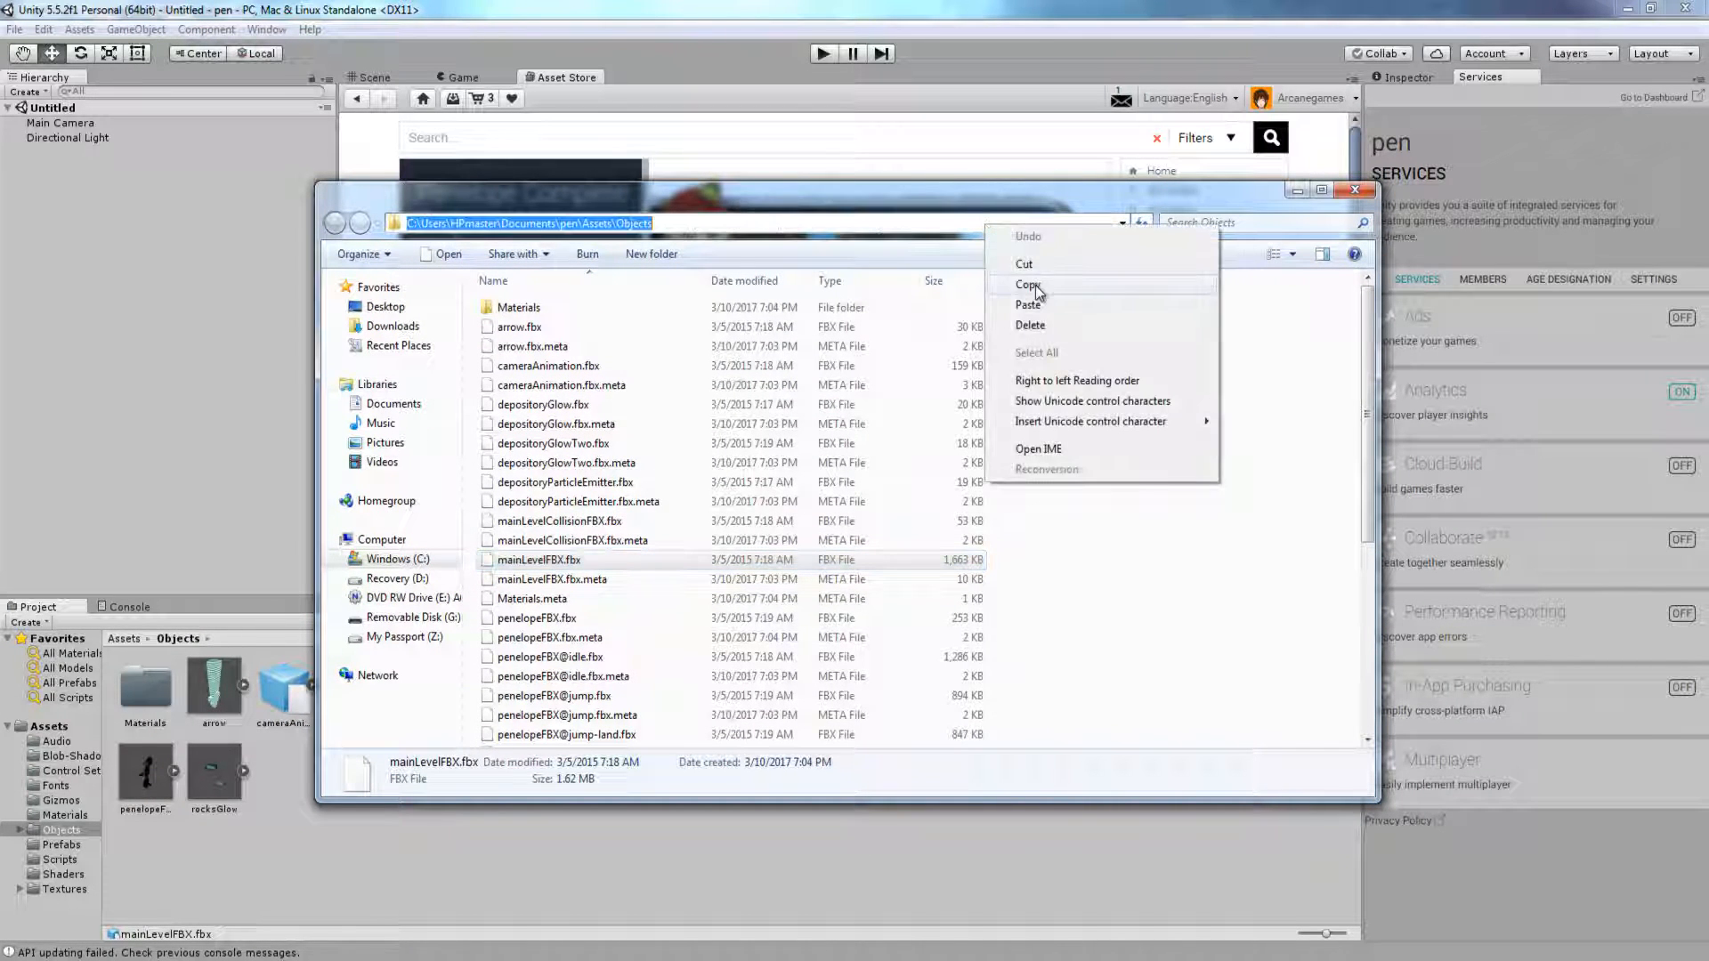
{"action": "left_click", "coordinate": [1030, 285]}
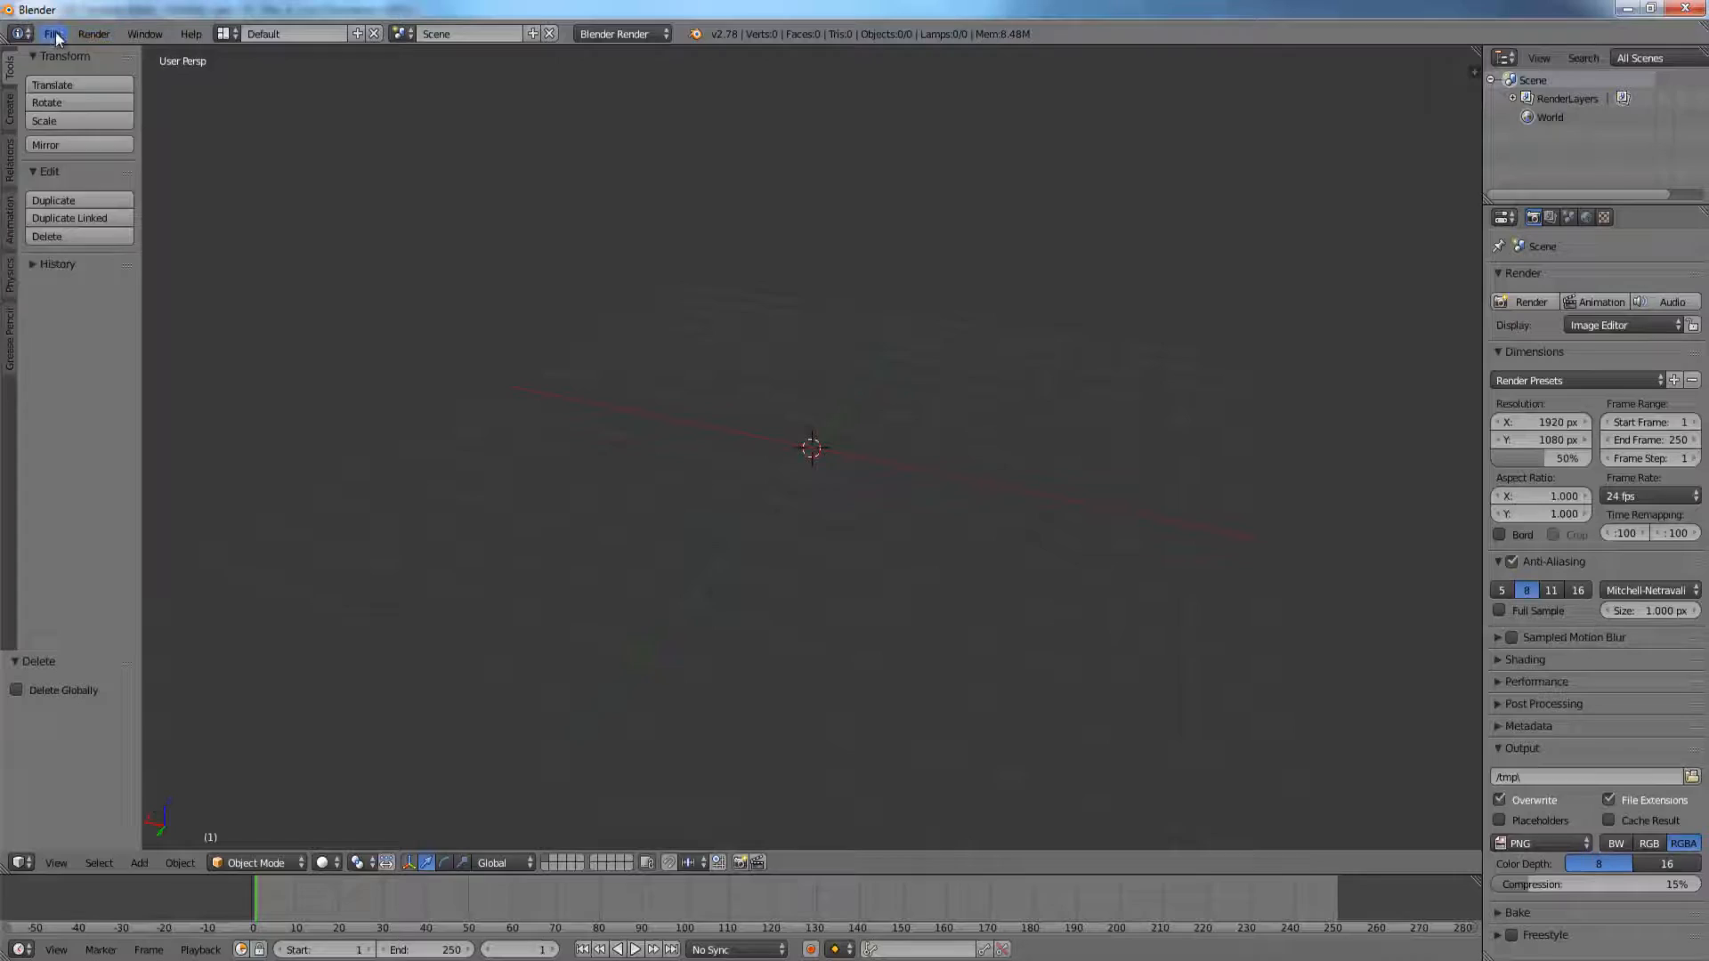
Switch to Blender and import mainLevelFBX.fbx as FBX from the copied pen\Assets\Objects path.
{"action": "left_click", "coordinate": [54, 34]}
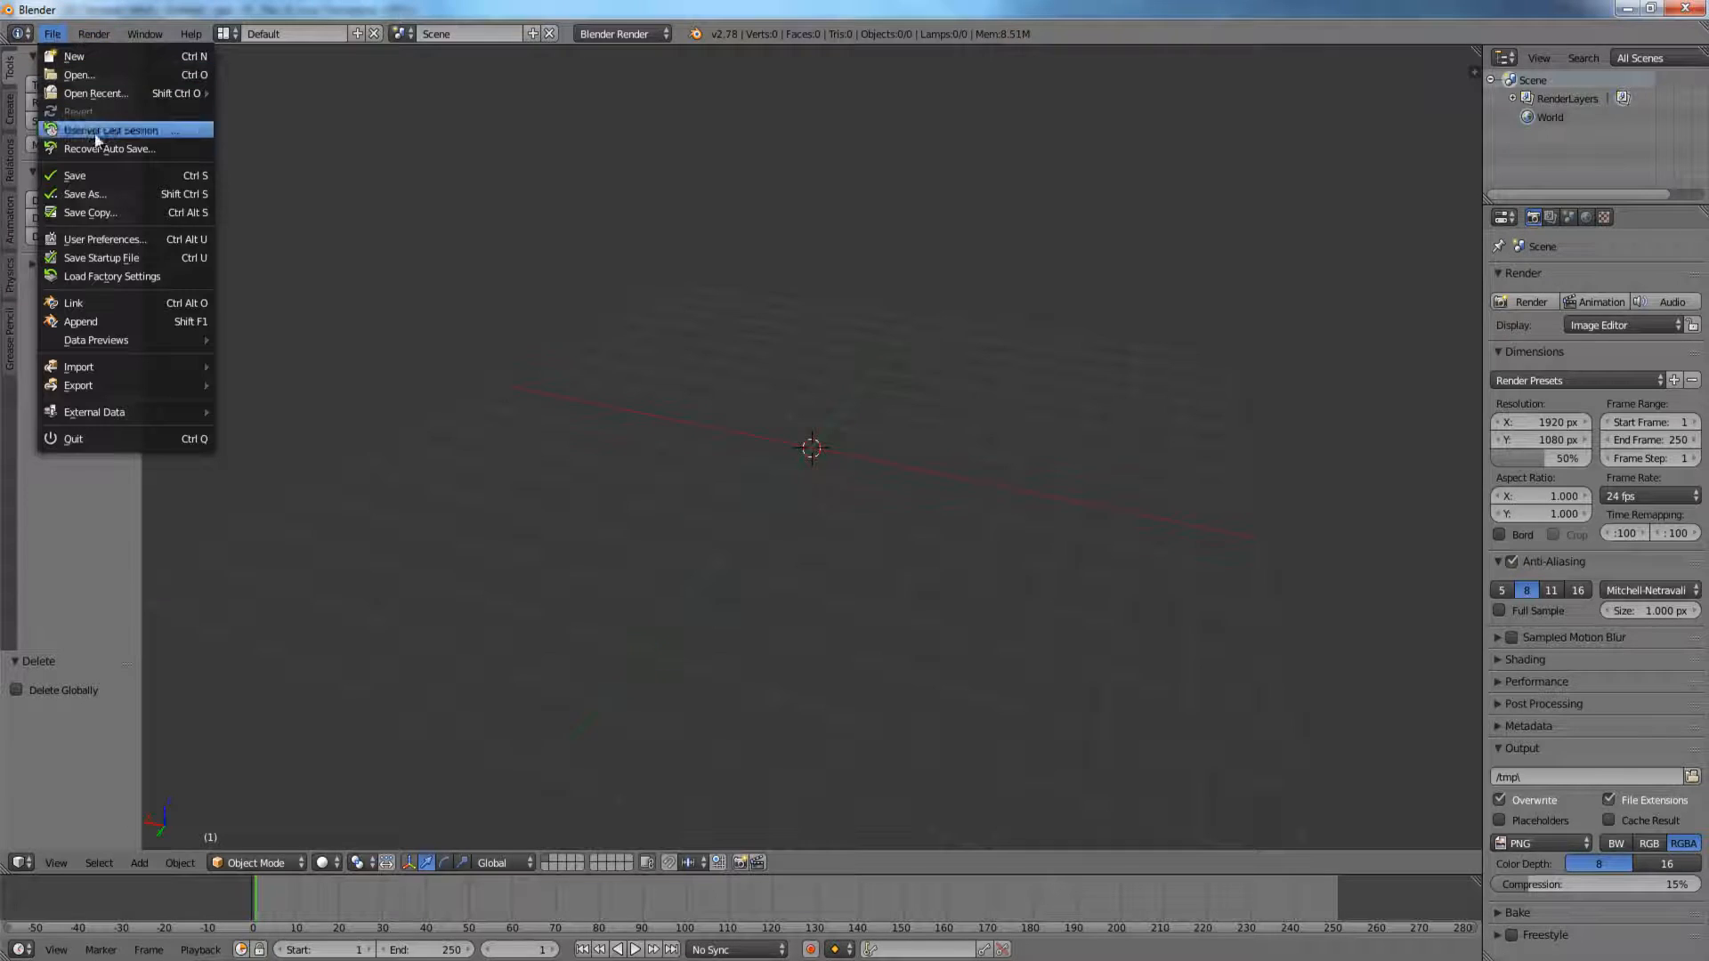
{"action": "mouse_move", "coordinate": [114, 373]}
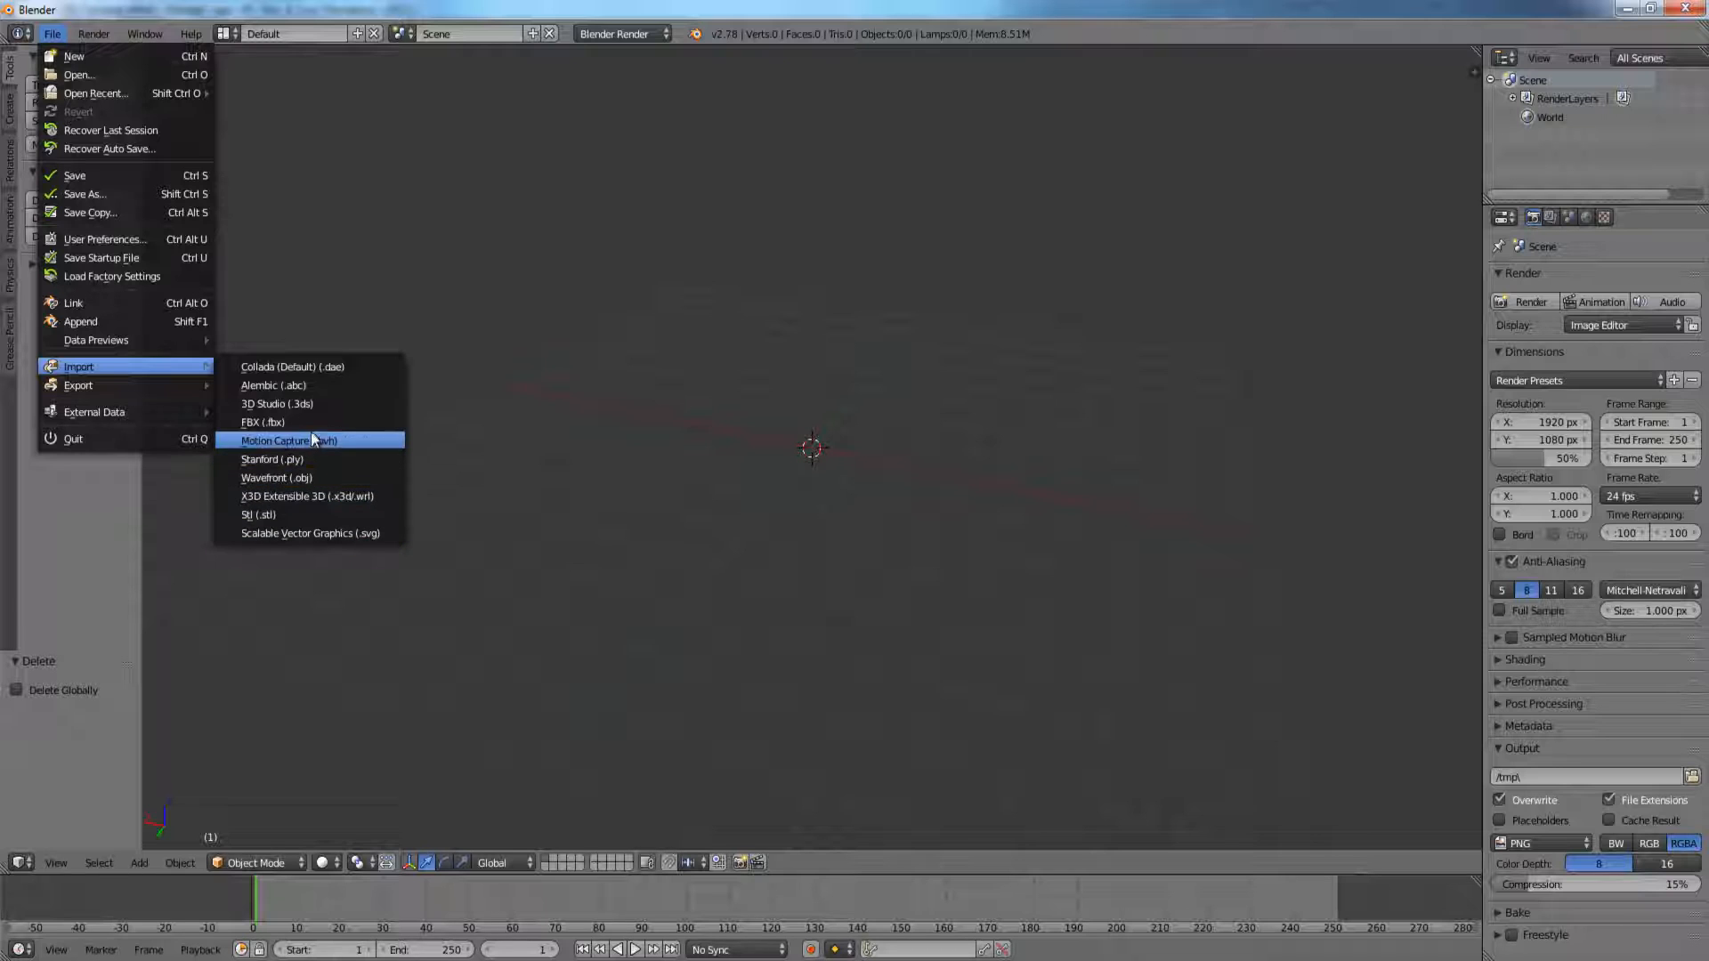
{"action": "left_click", "coordinate": [289, 422]}
{"action": "left_click", "coordinate": [423, 81]}
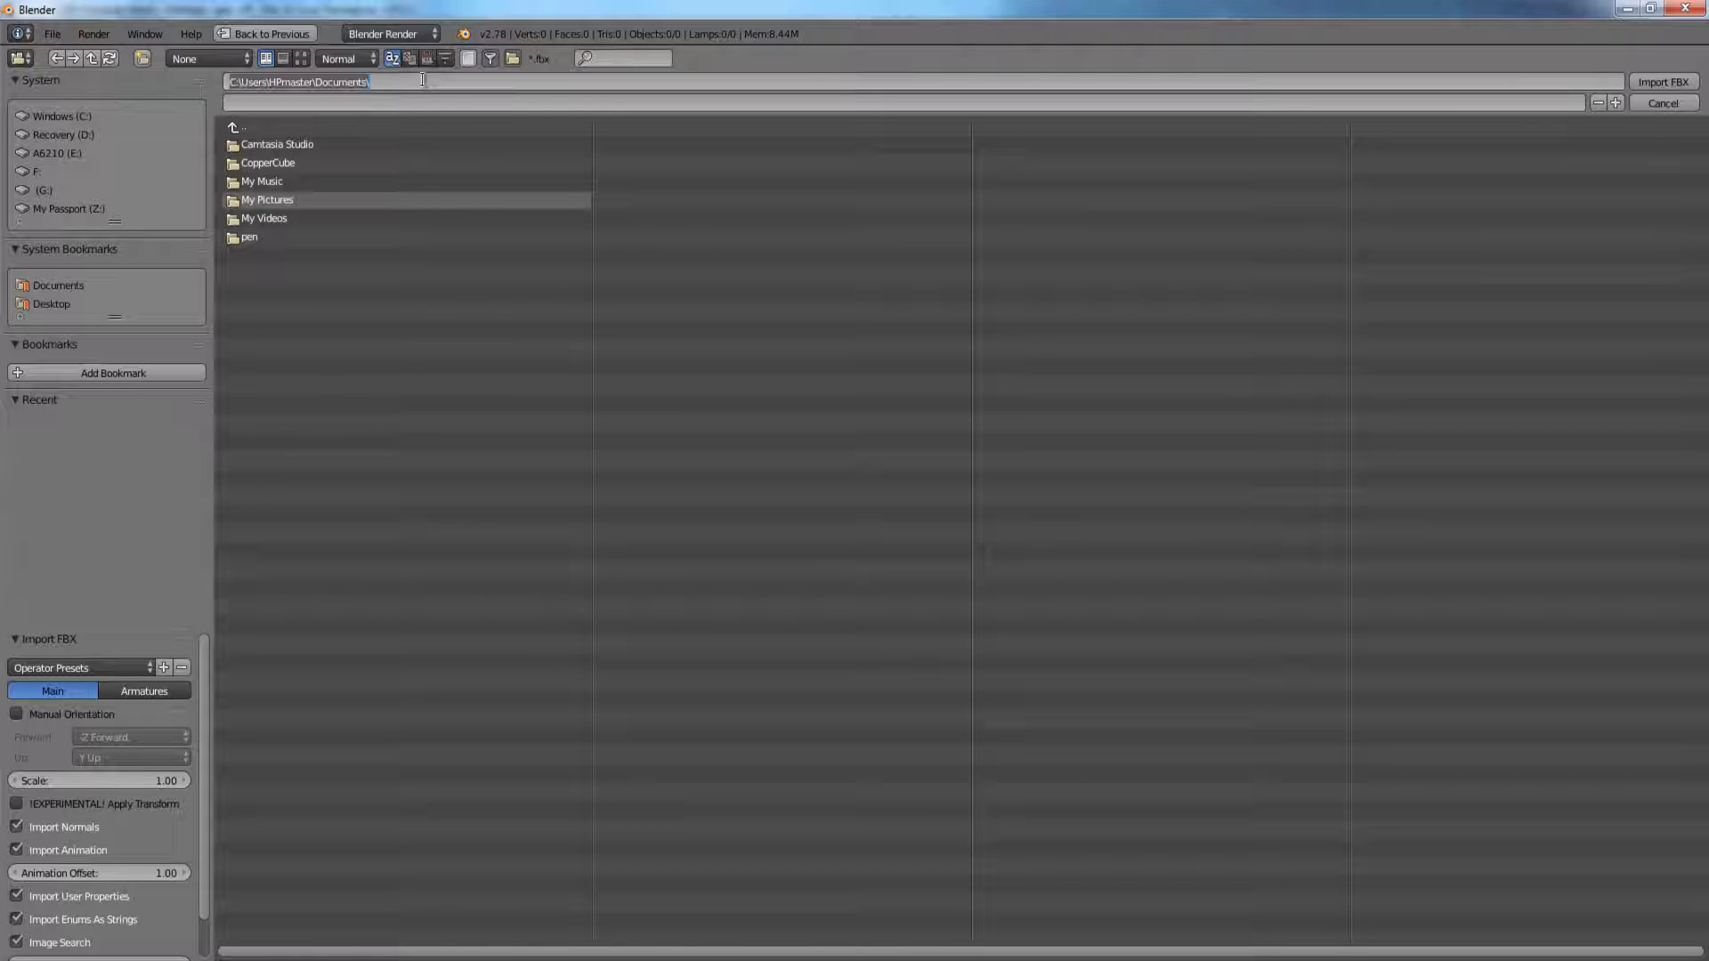
{"action": "key", "text": "ctrl+v"}
{"action": "key", "text": "Return"}
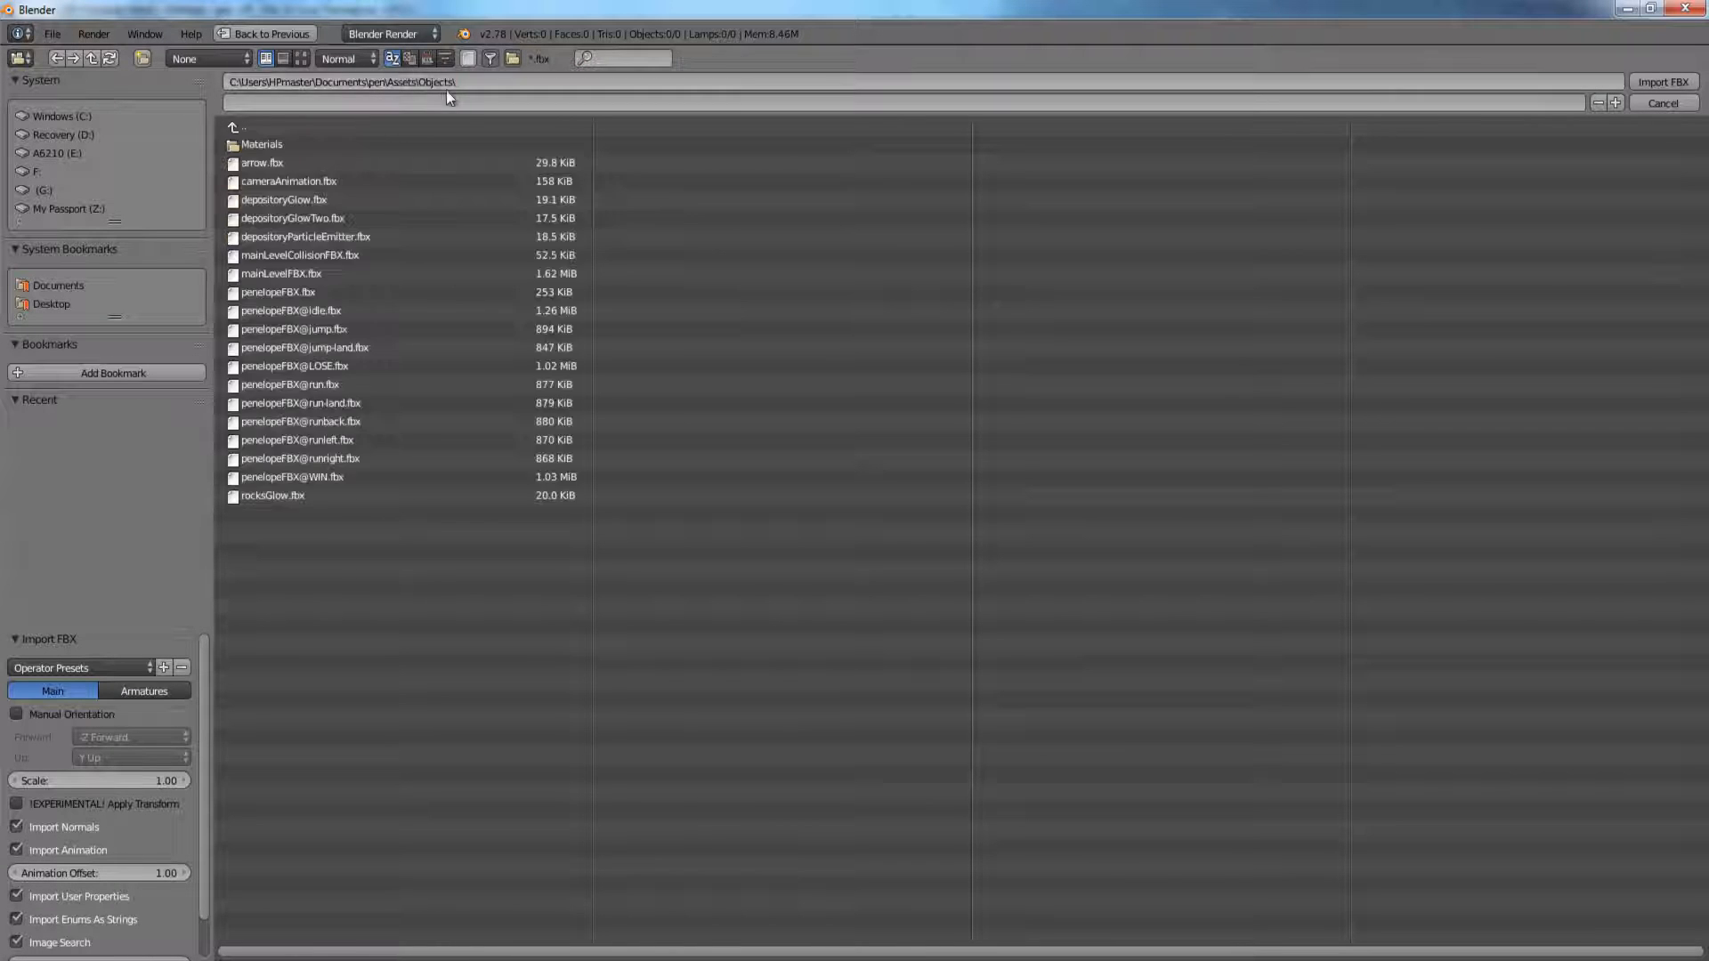
{"action": "left_click", "coordinate": [266, 499]}
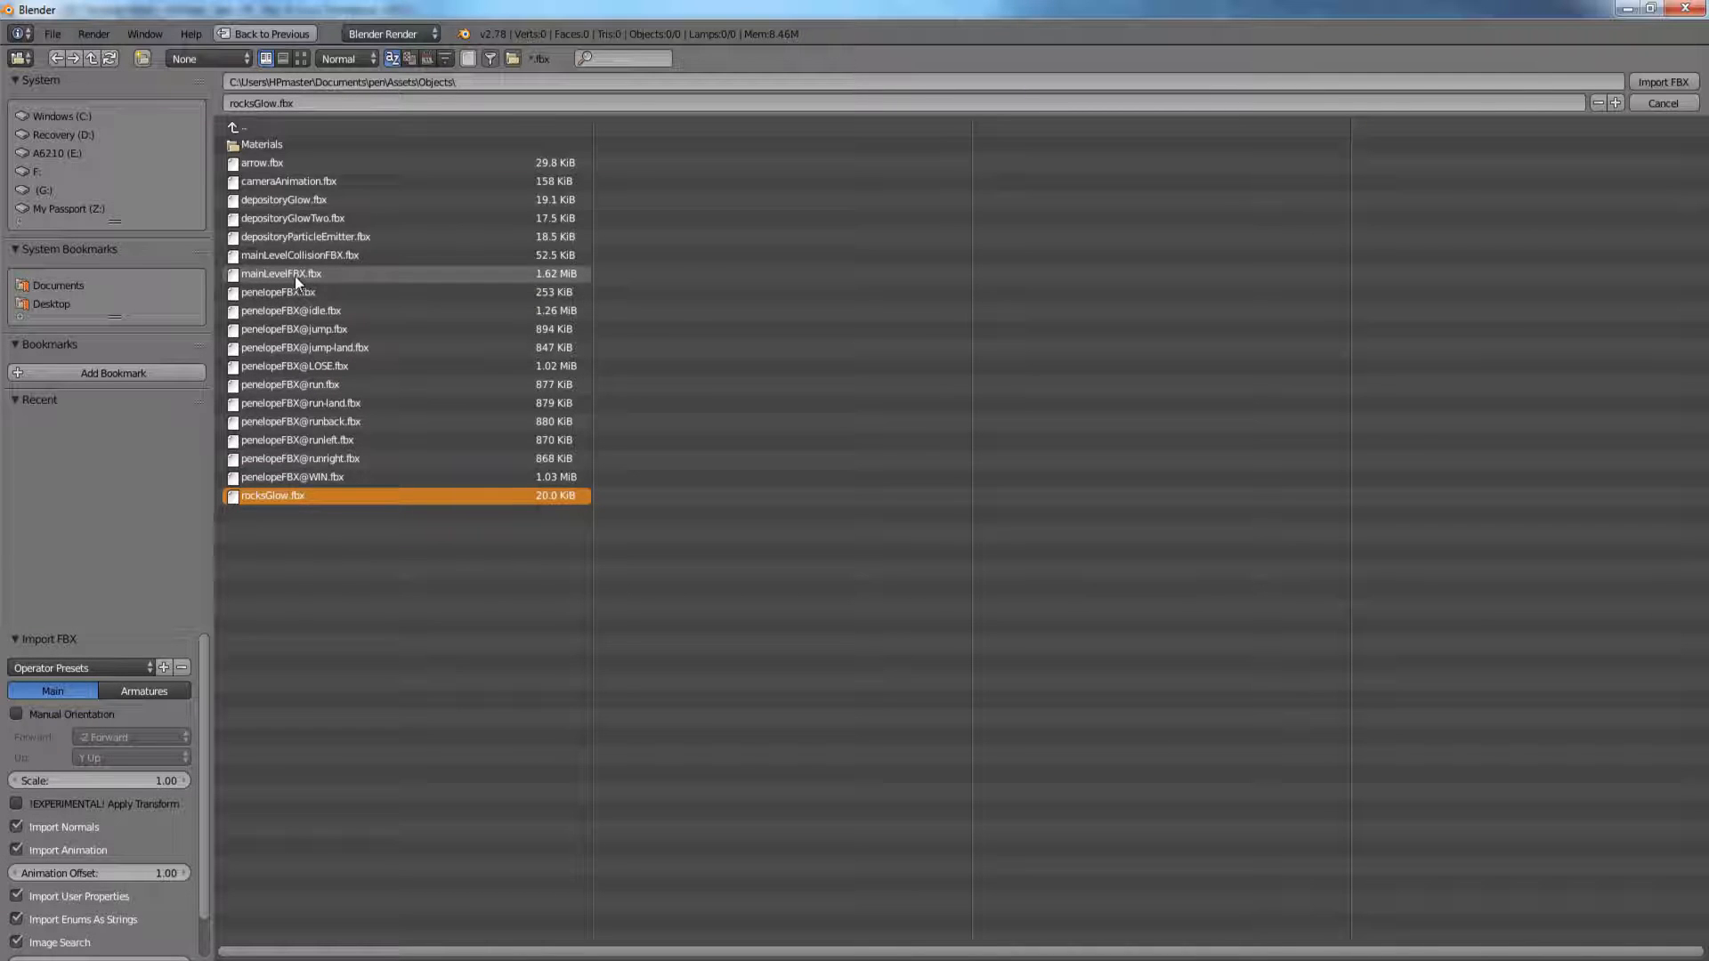
{"action": "left_click", "coordinate": [319, 271]}
{"action": "double_click", "coordinate": [348, 267]}
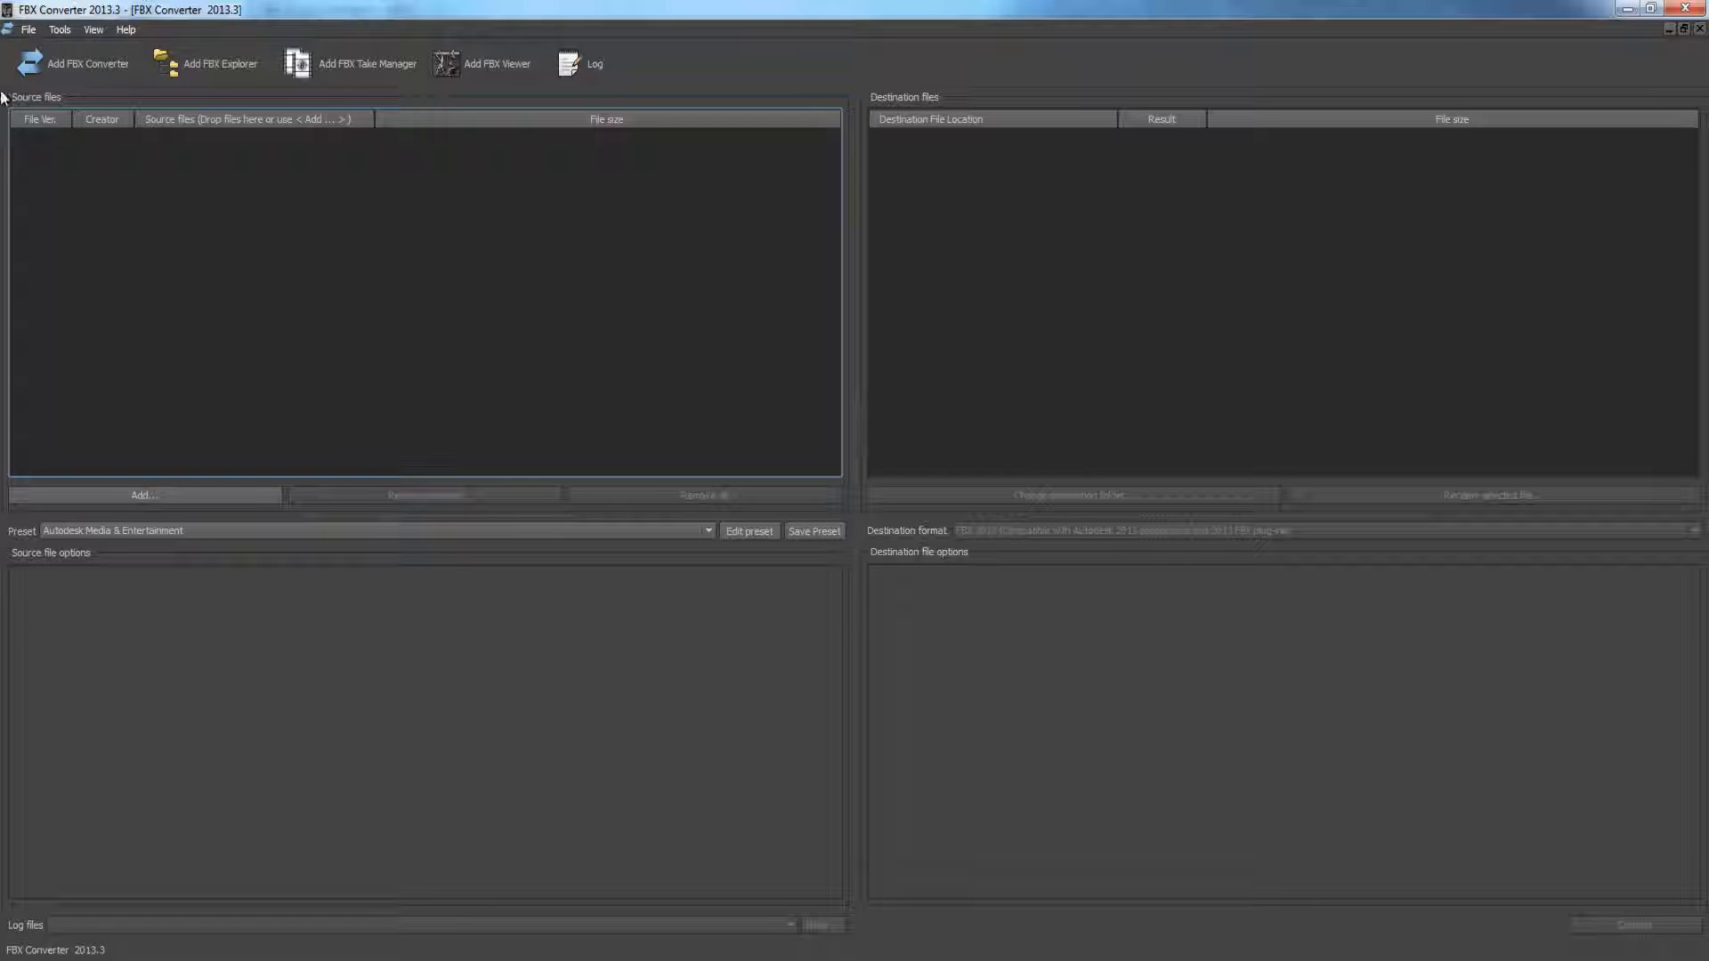
Open the selection of source files to convert and go to the copied pen\Assets\Objects folder.
{"action": "left_click", "coordinate": [32, 30]}
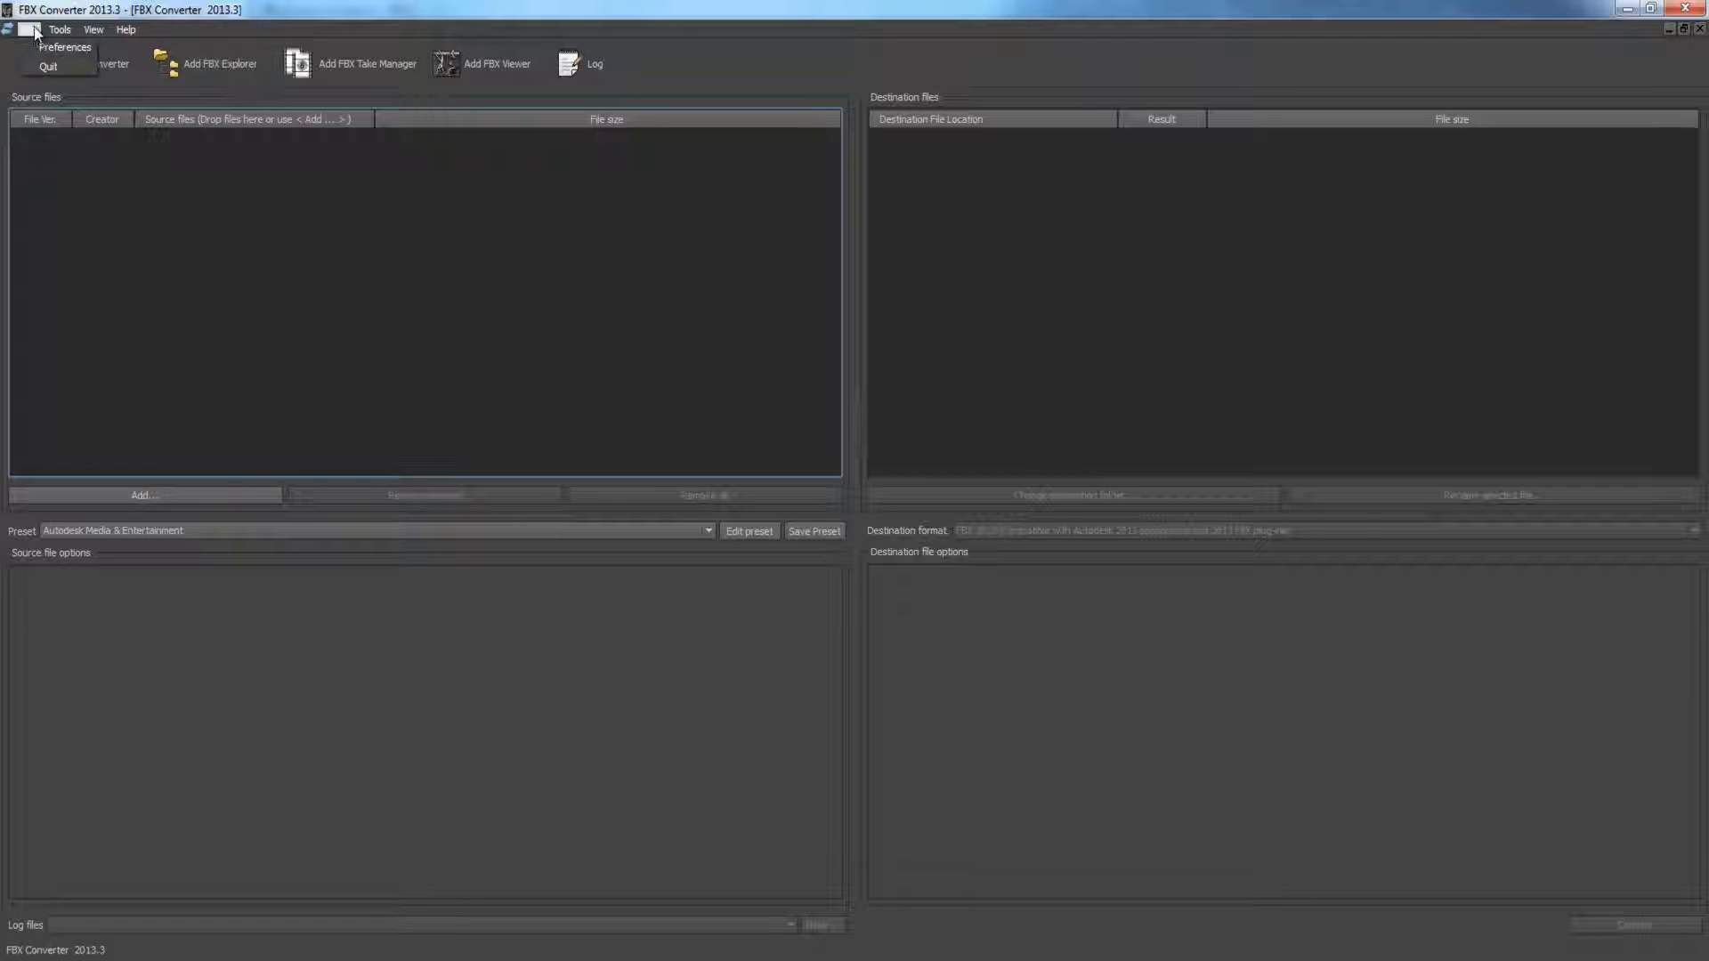
{"action": "left_click", "coordinate": [242, 16]}
{"action": "left_click", "coordinate": [180, 498]}
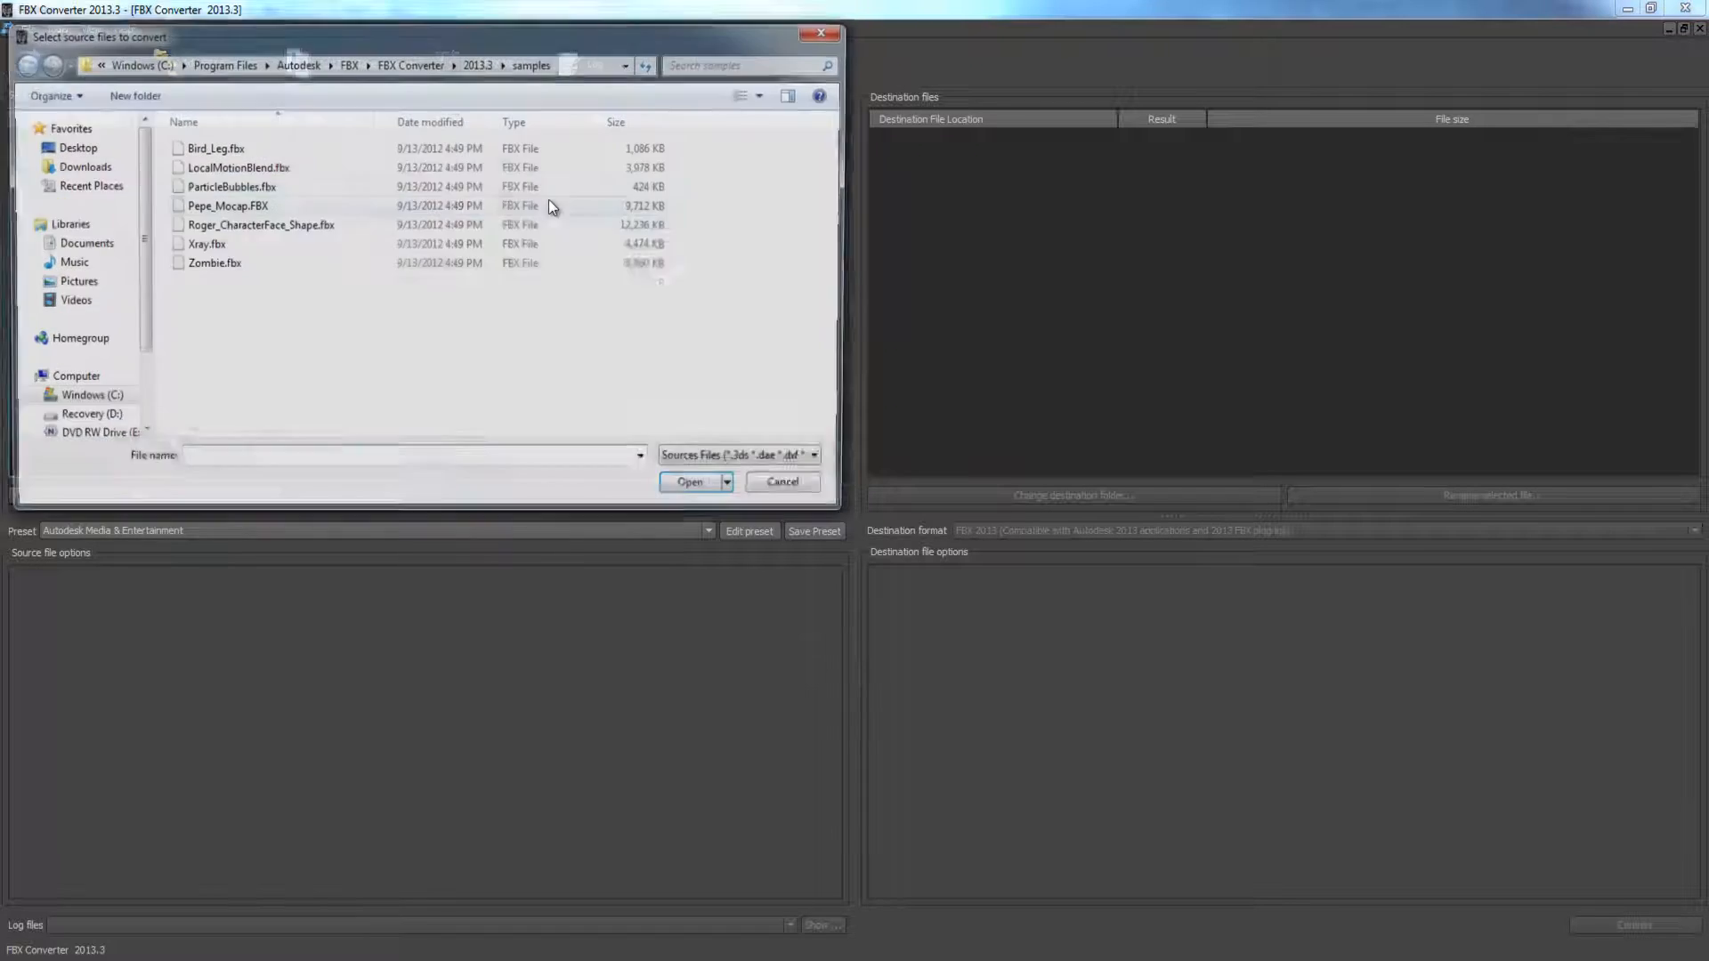
{"action": "left_click", "coordinate": [585, 64]}
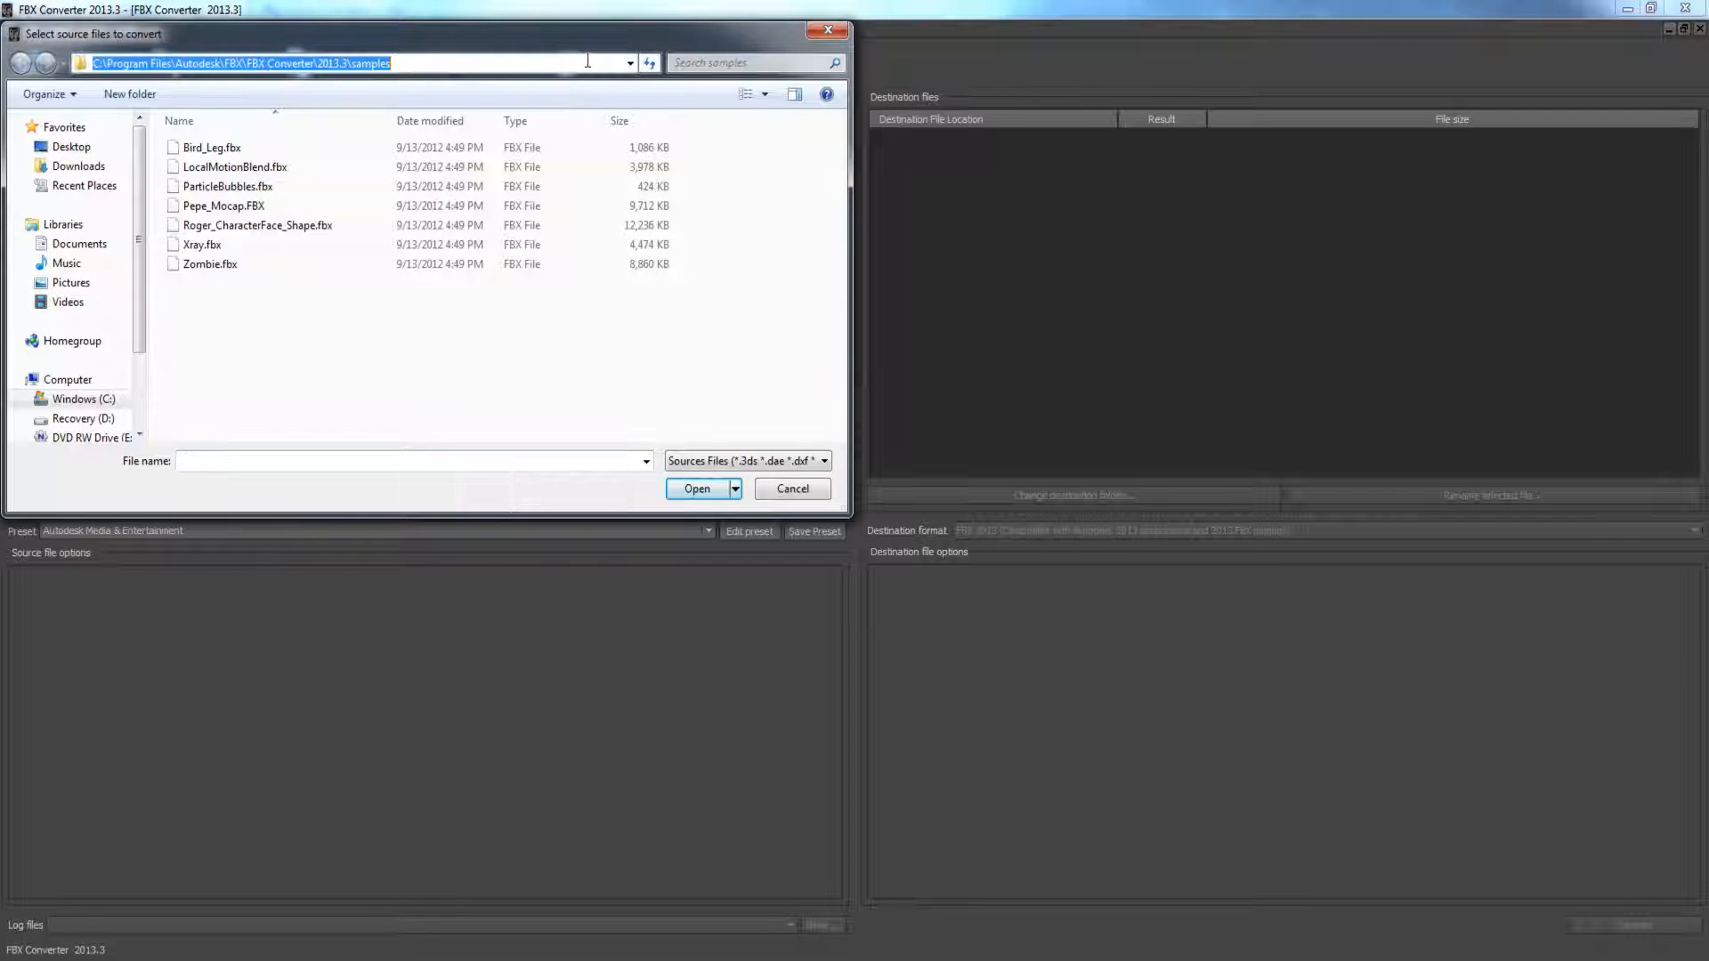
{"action": "key", "text": "ctrl+v"}
{"action": "key", "text": "Return"}
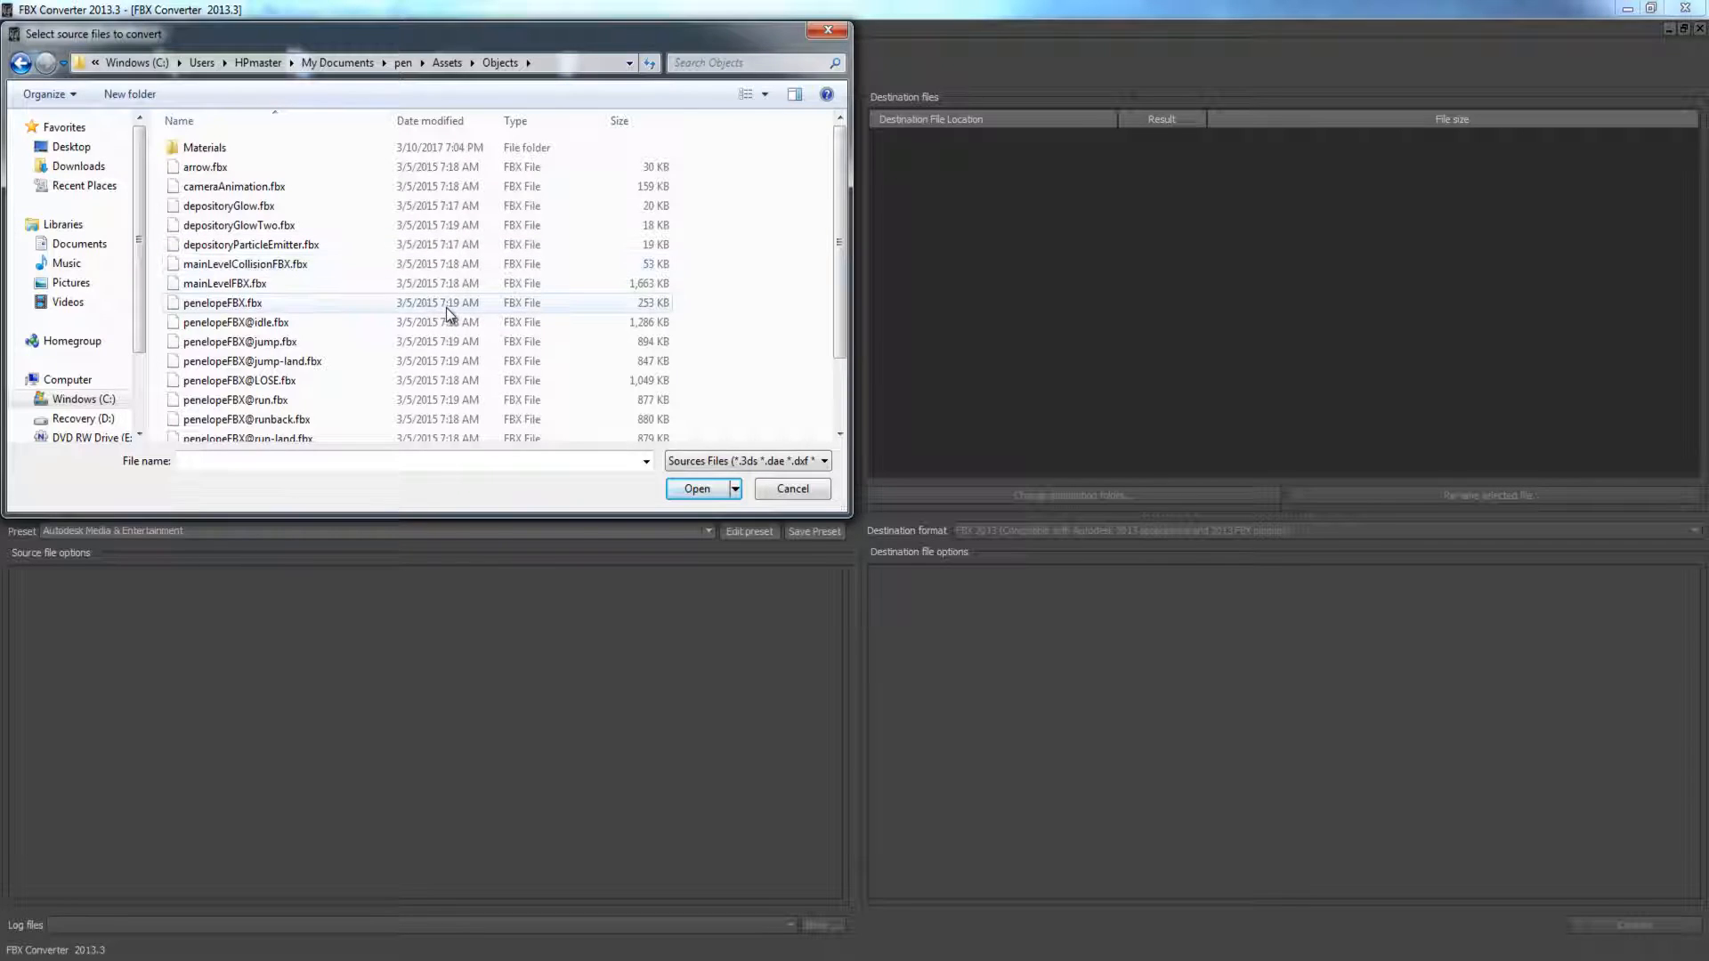
Filter the source files to FBX (*.fbx) and add all FBX files from arrow.fbx to rocksGlow.fbx for conversion.
{"action": "left_click", "coordinate": [695, 460]}
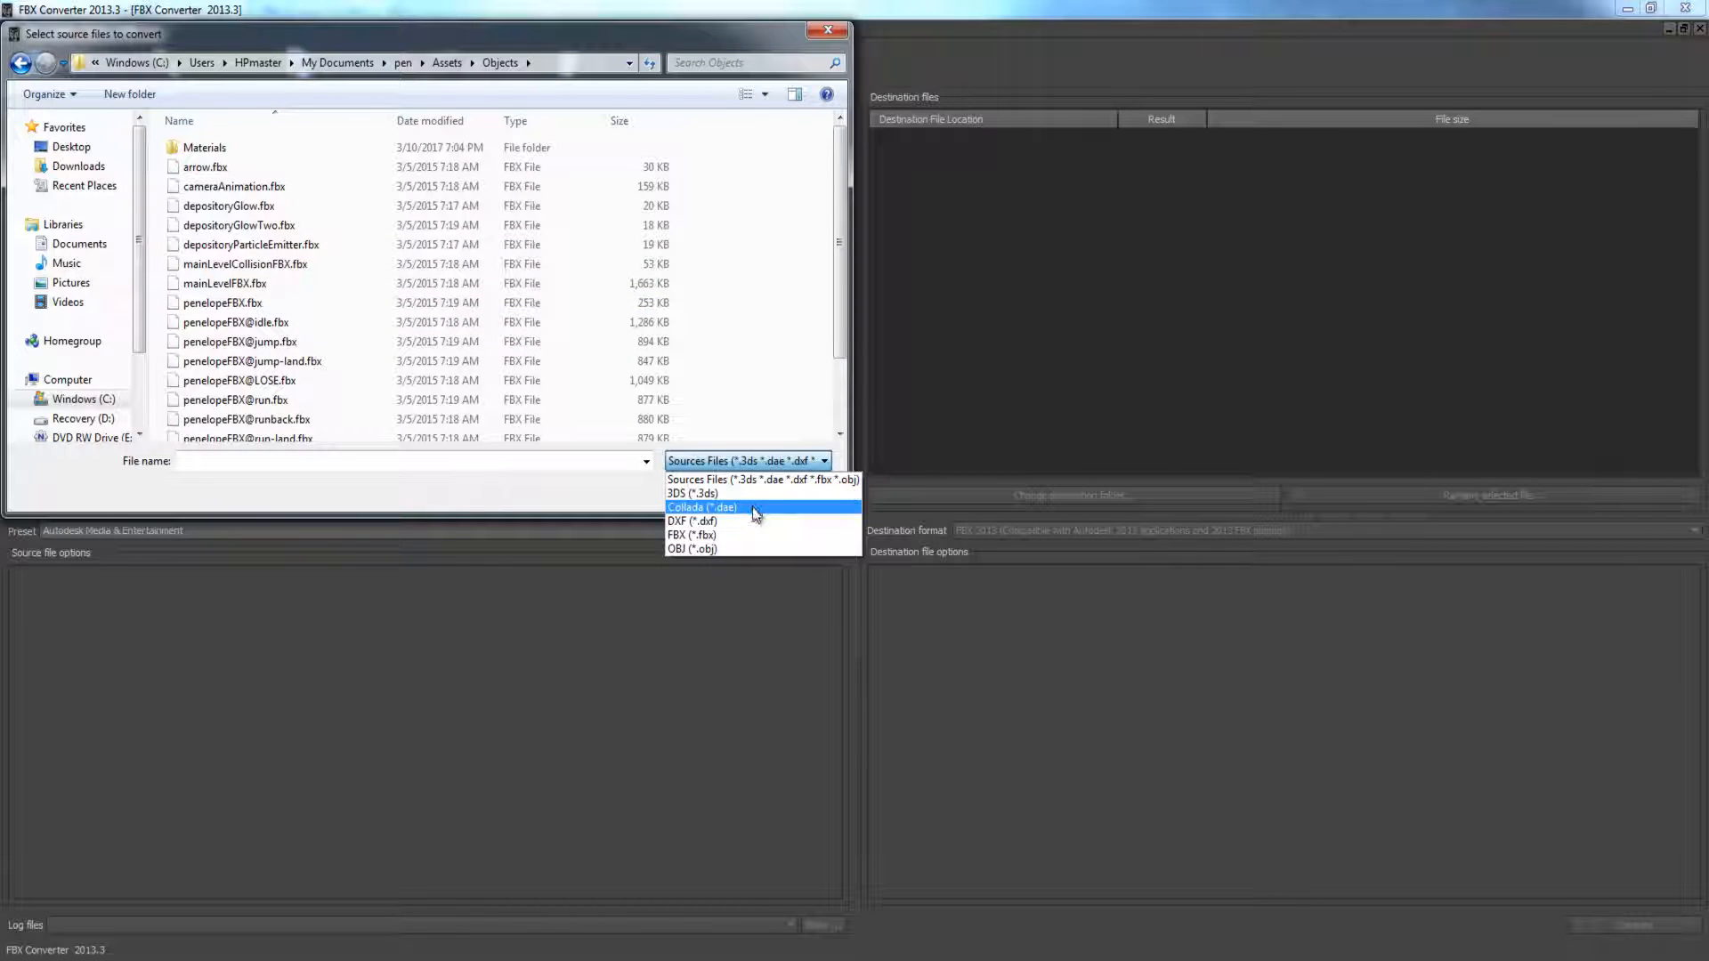
{"action": "left_click", "coordinate": [718, 535]}
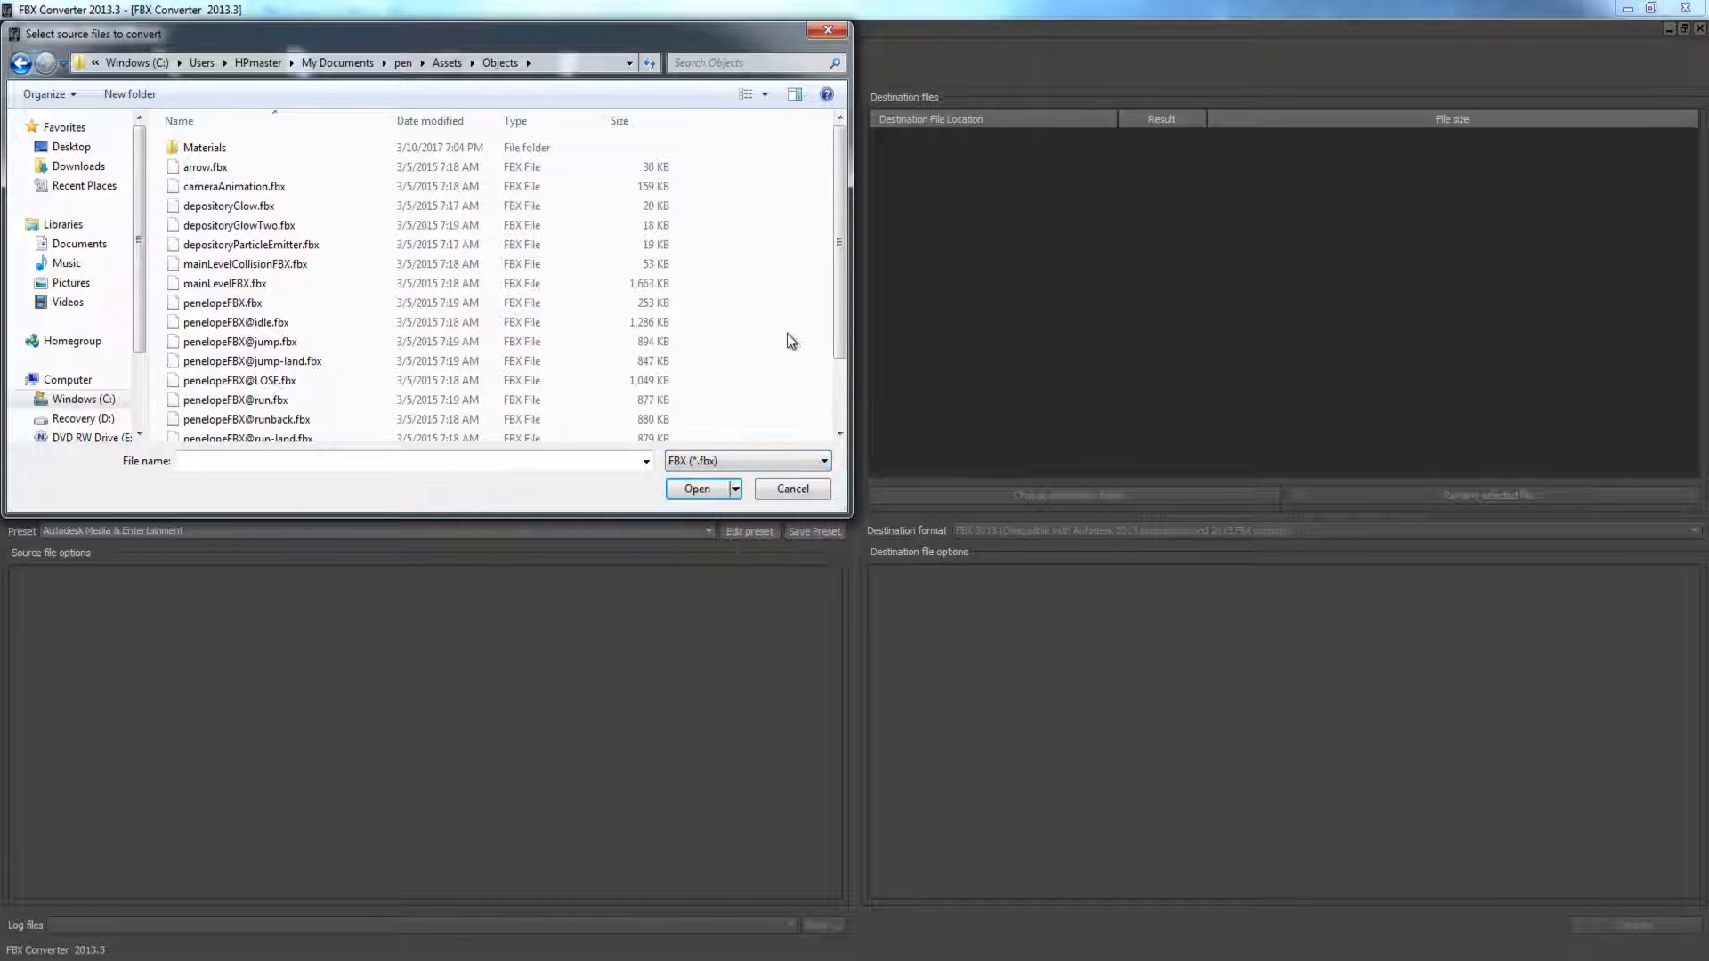
{"action": "left_click", "coordinate": [623, 363]}
{"action": "left_click", "coordinate": [210, 167]}
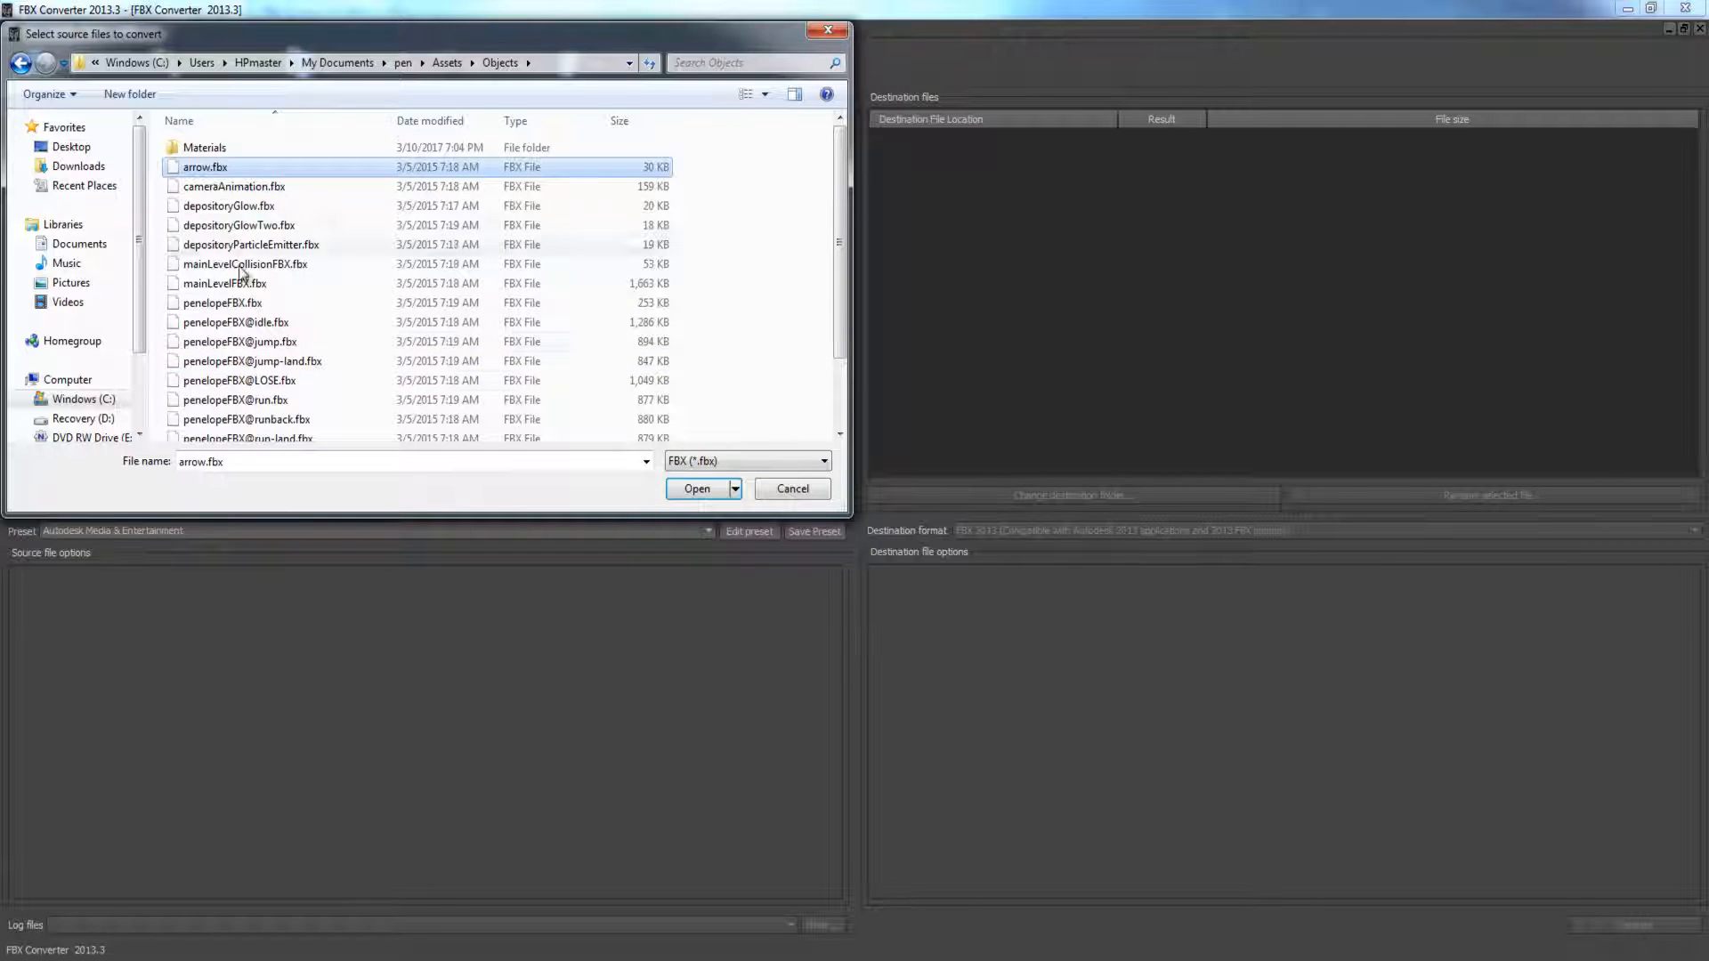
{"action": "scroll", "coordinate": [240, 392], "scroll_direction": "down", "scroll_amount": 2}
{"action": "left_click", "coordinate": [233, 432], "text": "shift"}
{"action": "left_click", "coordinate": [697, 489]}
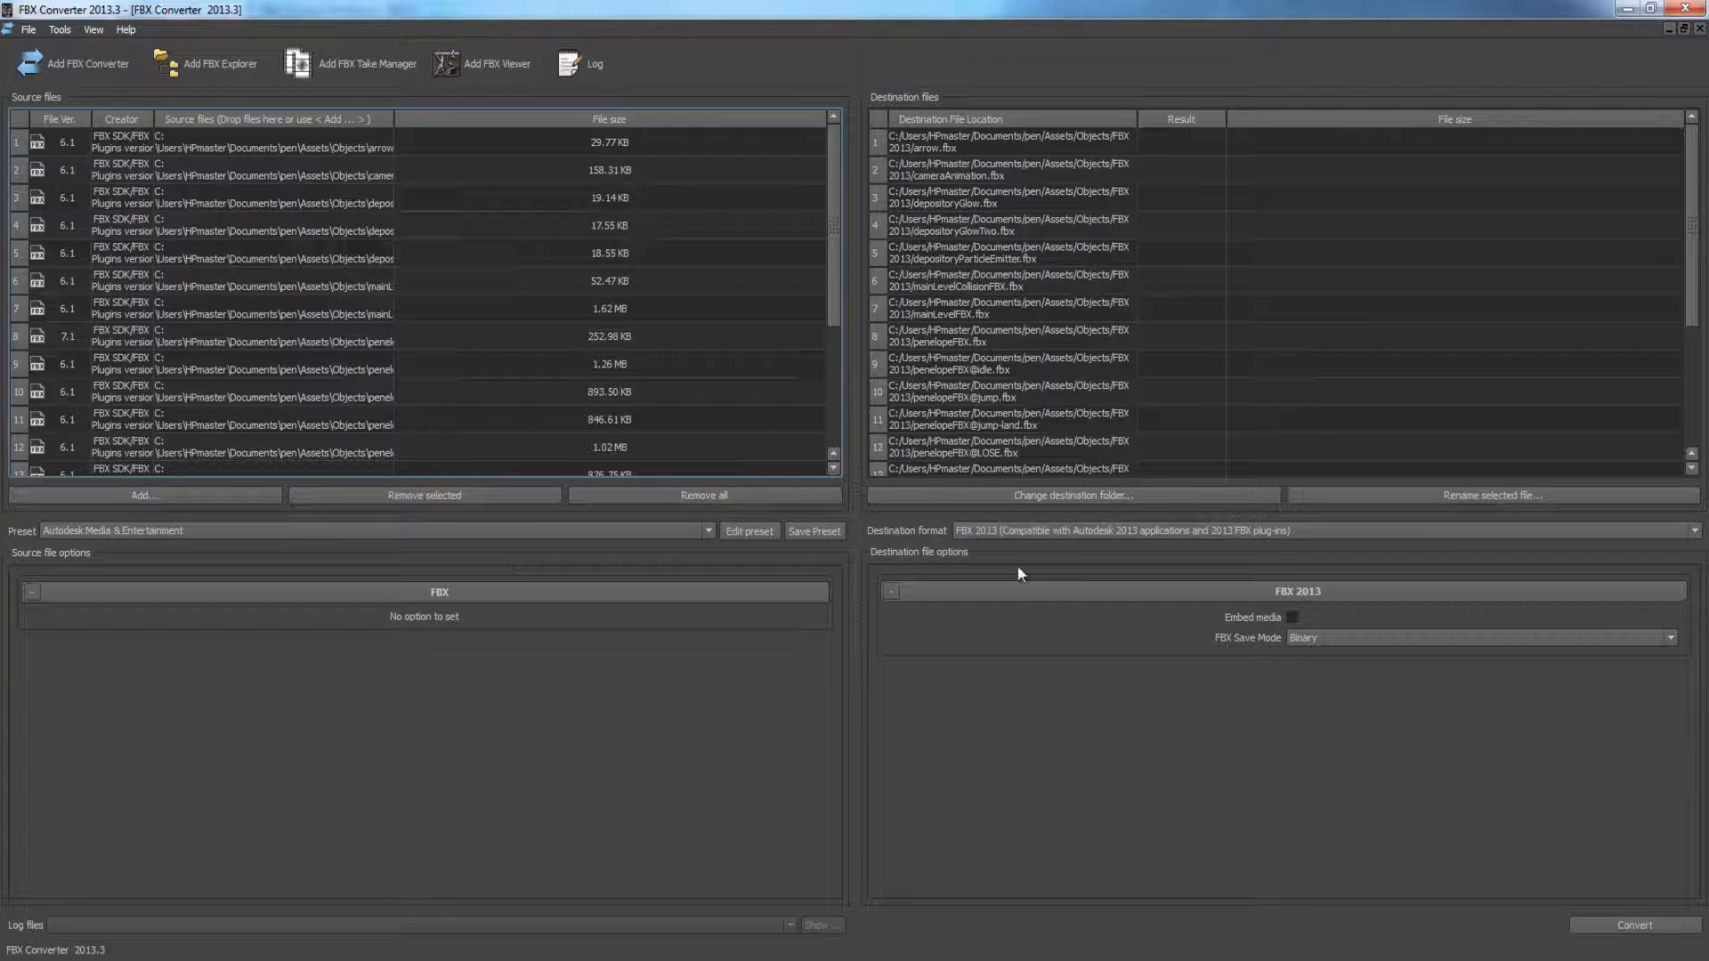
Convert all listed source files to the FBX 2009 destination format.
{"action": "left_click", "coordinate": [1033, 533]}
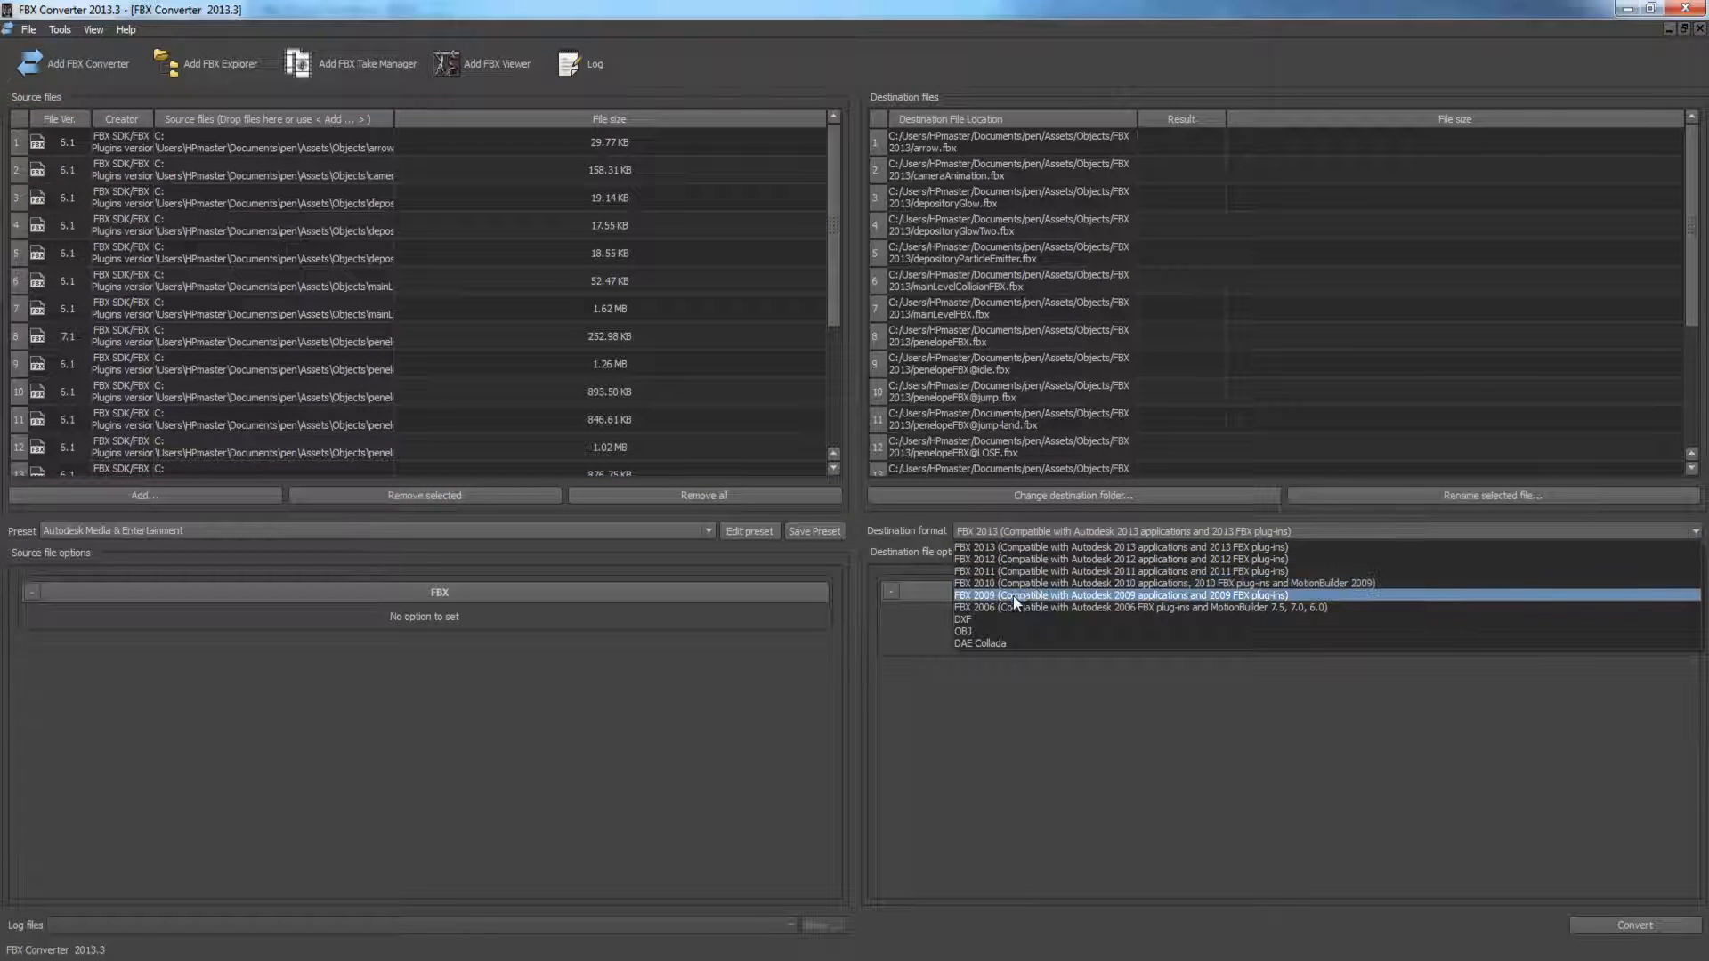
{"action": "left_click", "coordinate": [1011, 596]}
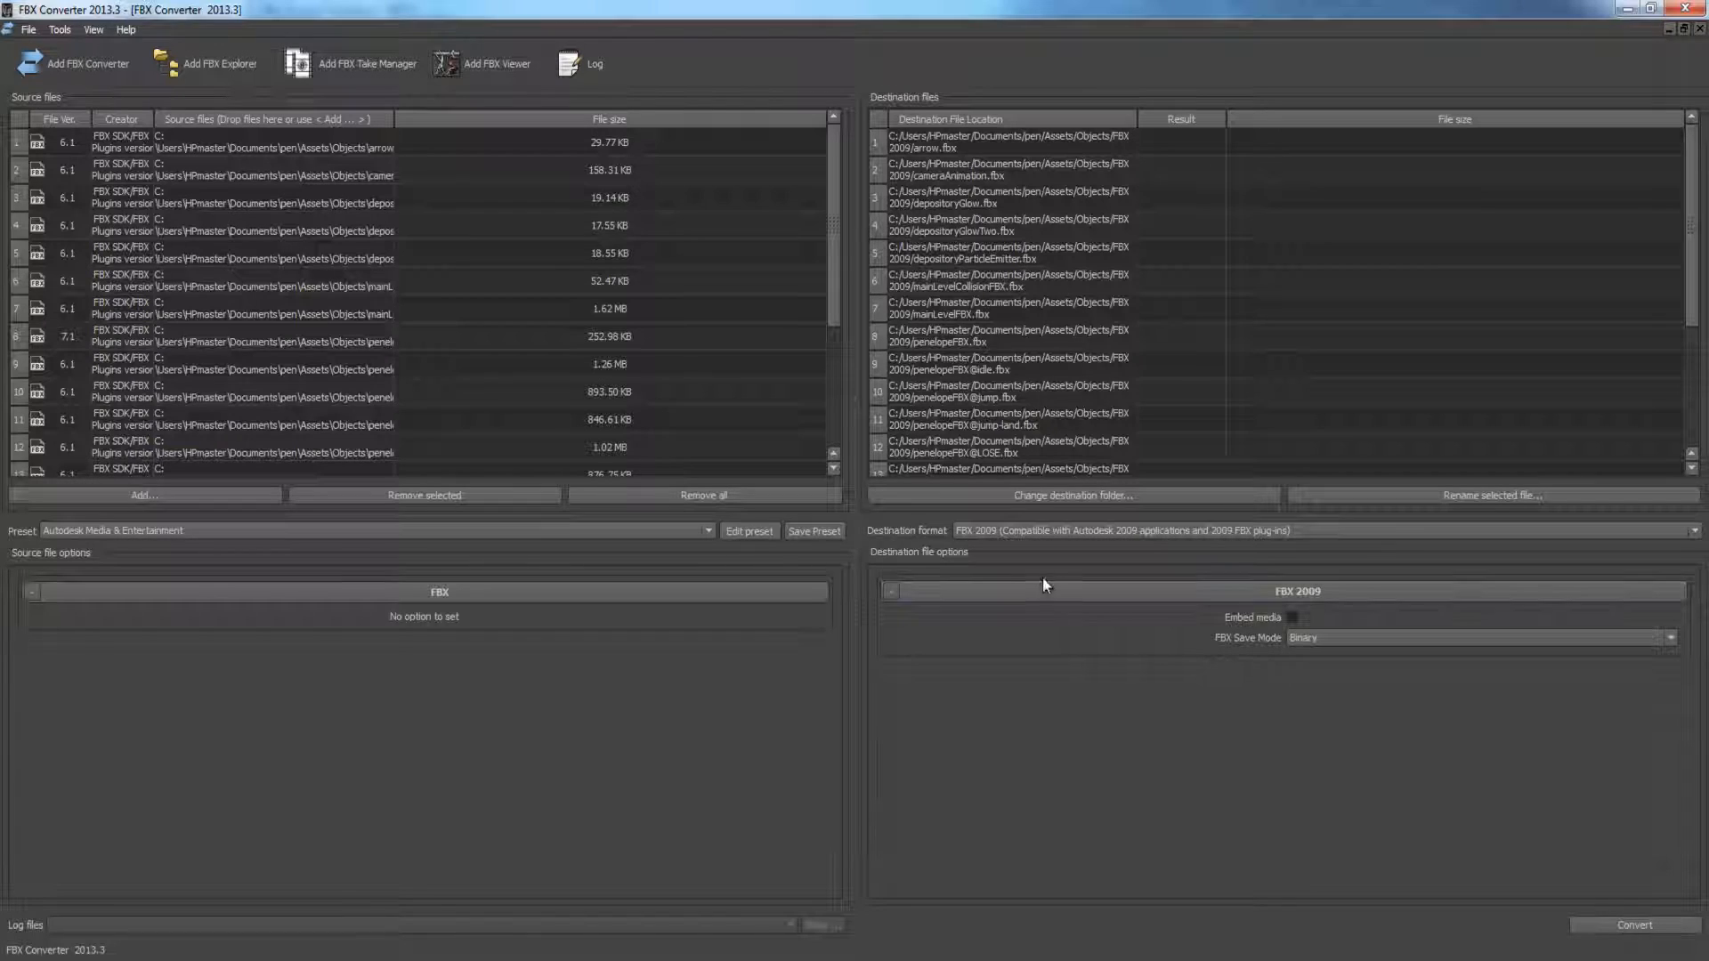
{"action": "left_click", "coordinate": [1603, 926]}
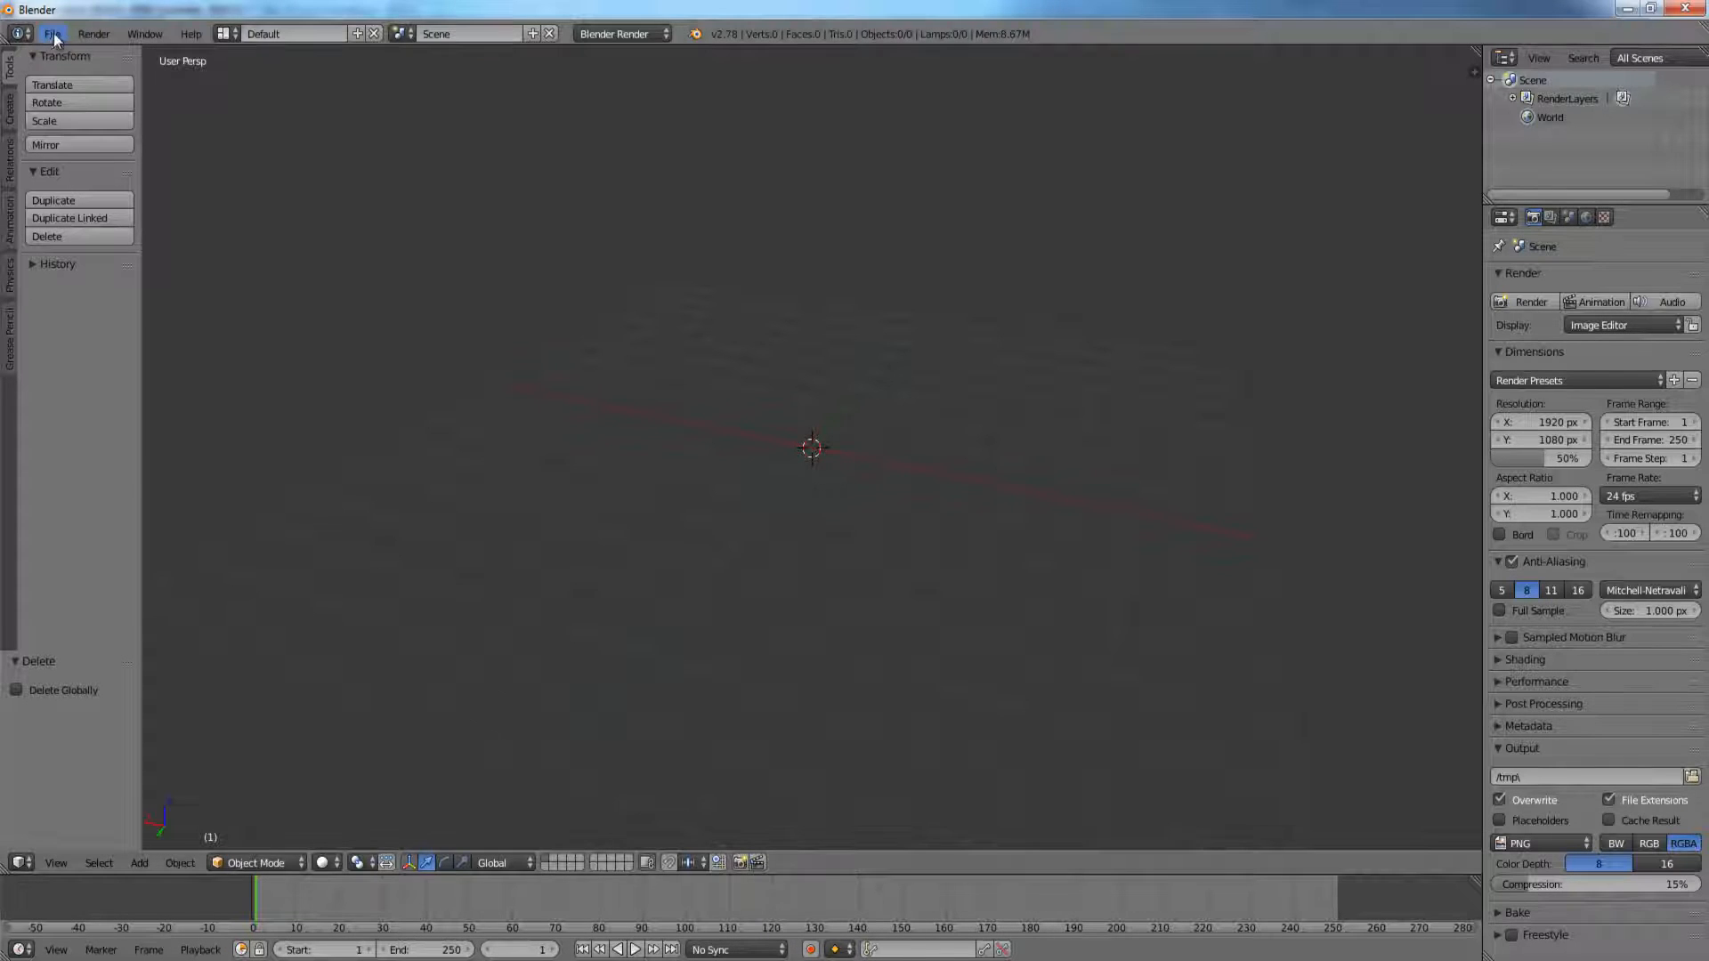
Switch to Blender and try to import mainLevelFBX.fbx from the FBX 2009 subfolder.
{"action": "left_click", "coordinate": [52, 34]}
{"action": "mouse_move", "coordinate": [111, 369]}
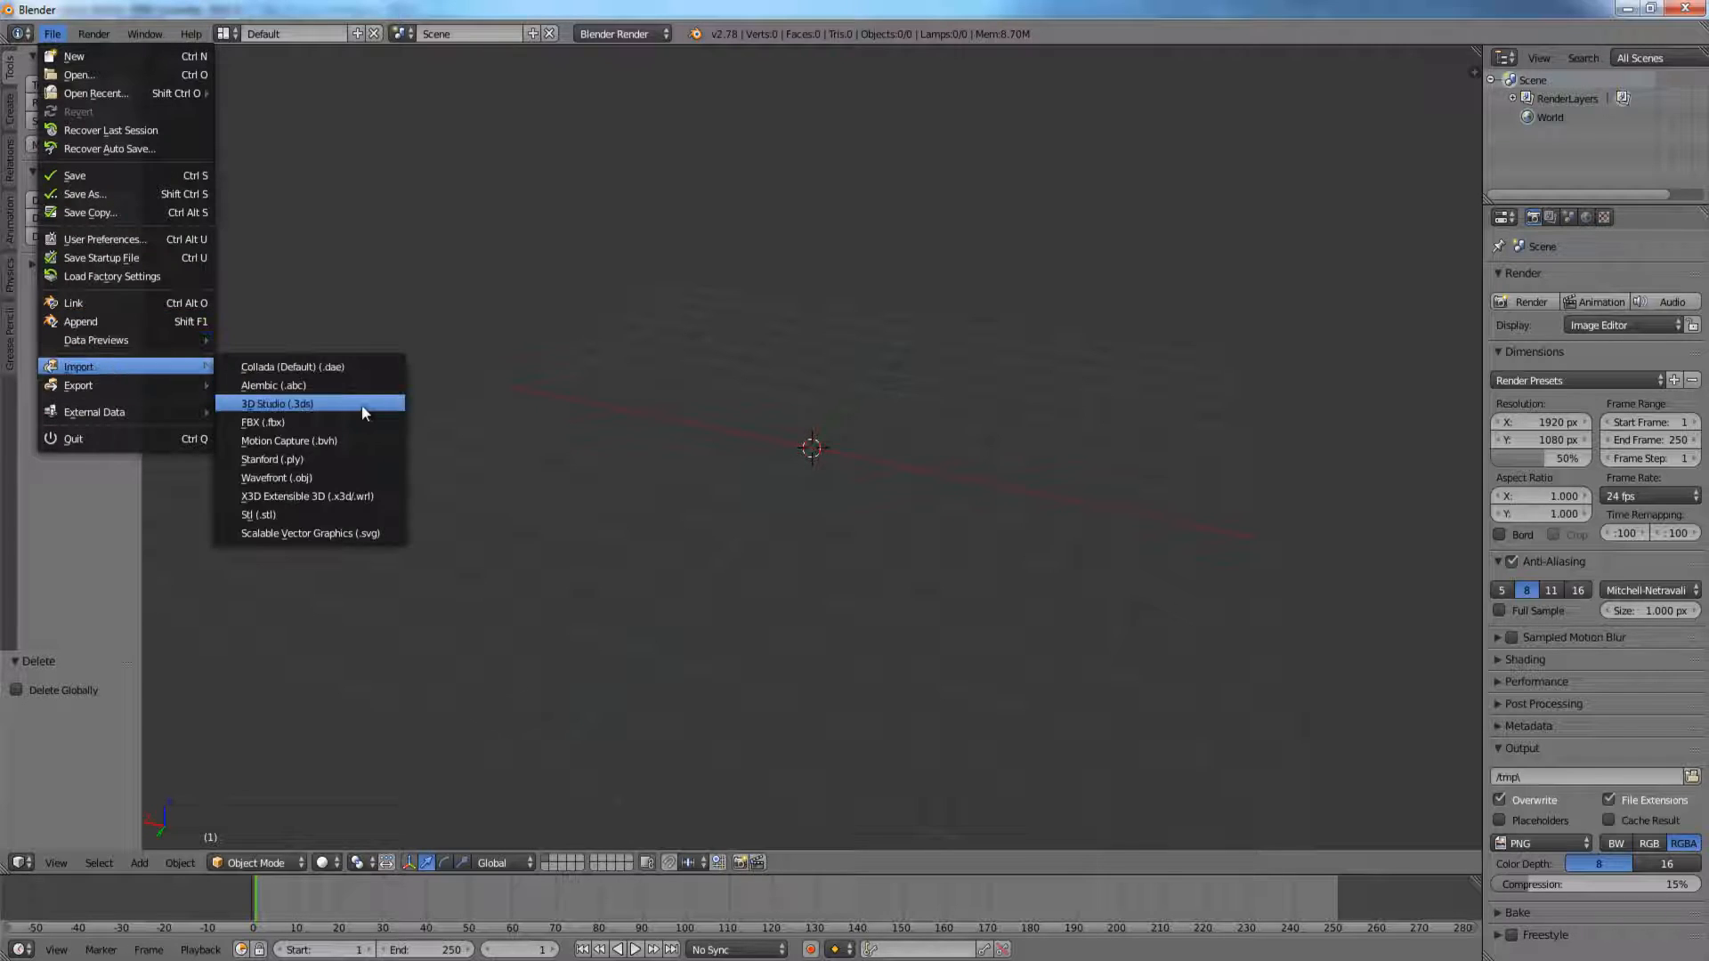
{"action": "left_click", "coordinate": [327, 422]}
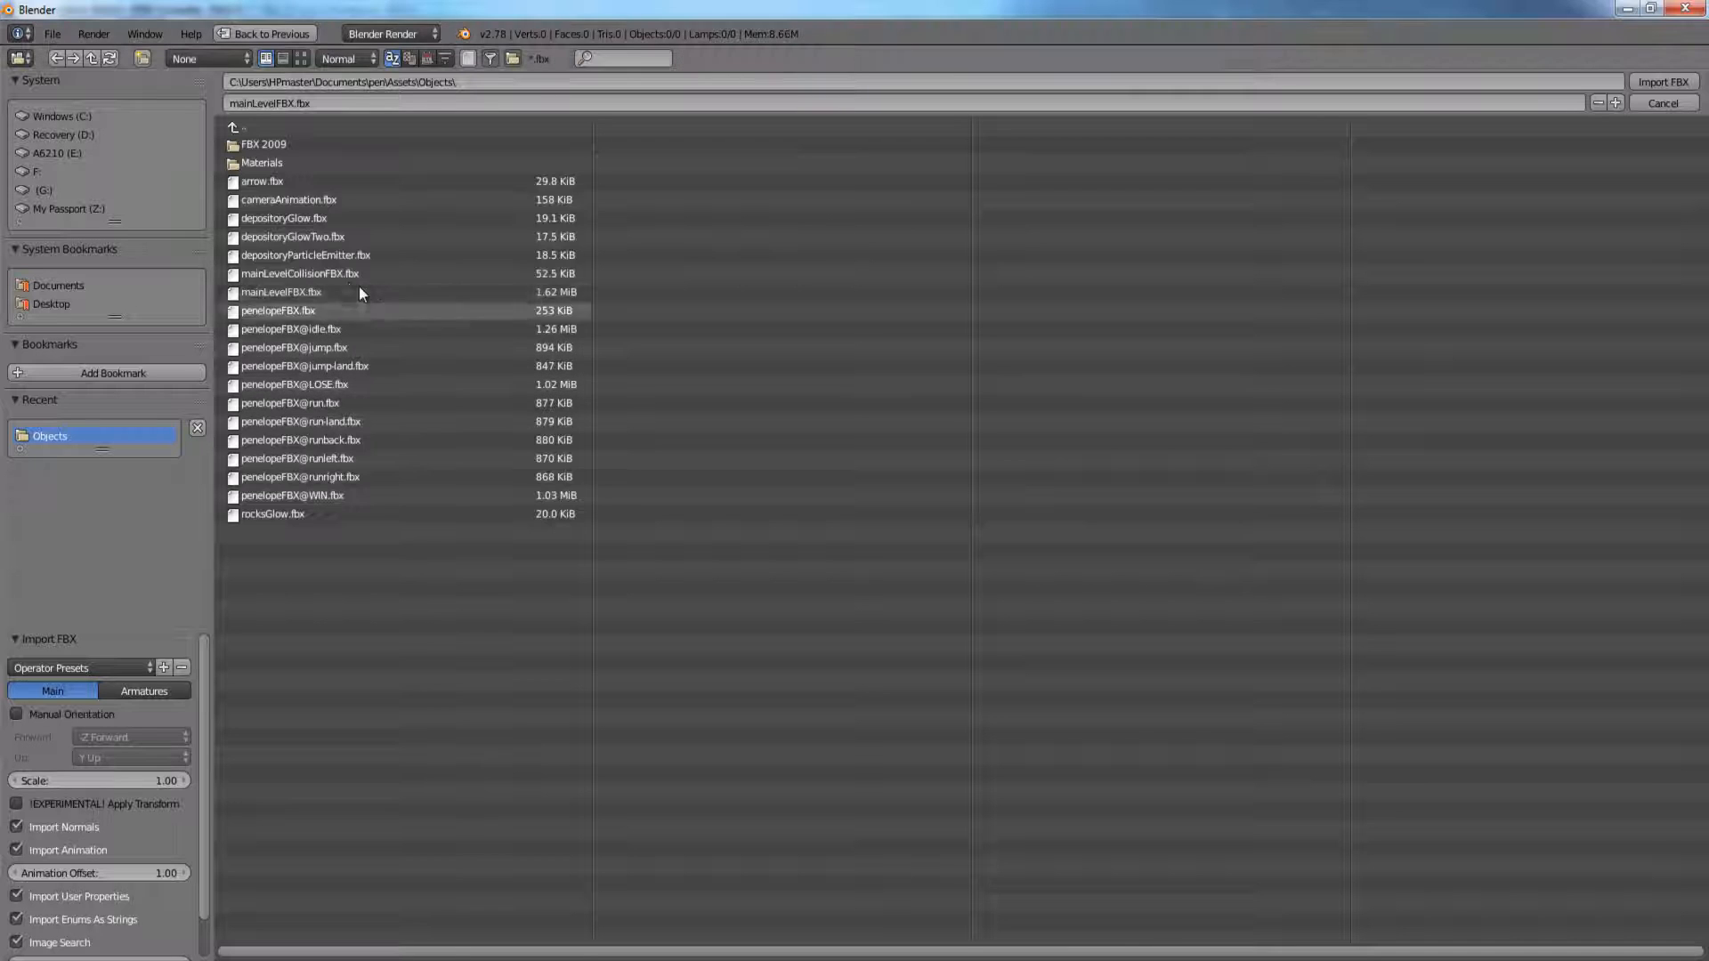
{"action": "left_click", "coordinate": [292, 146]}
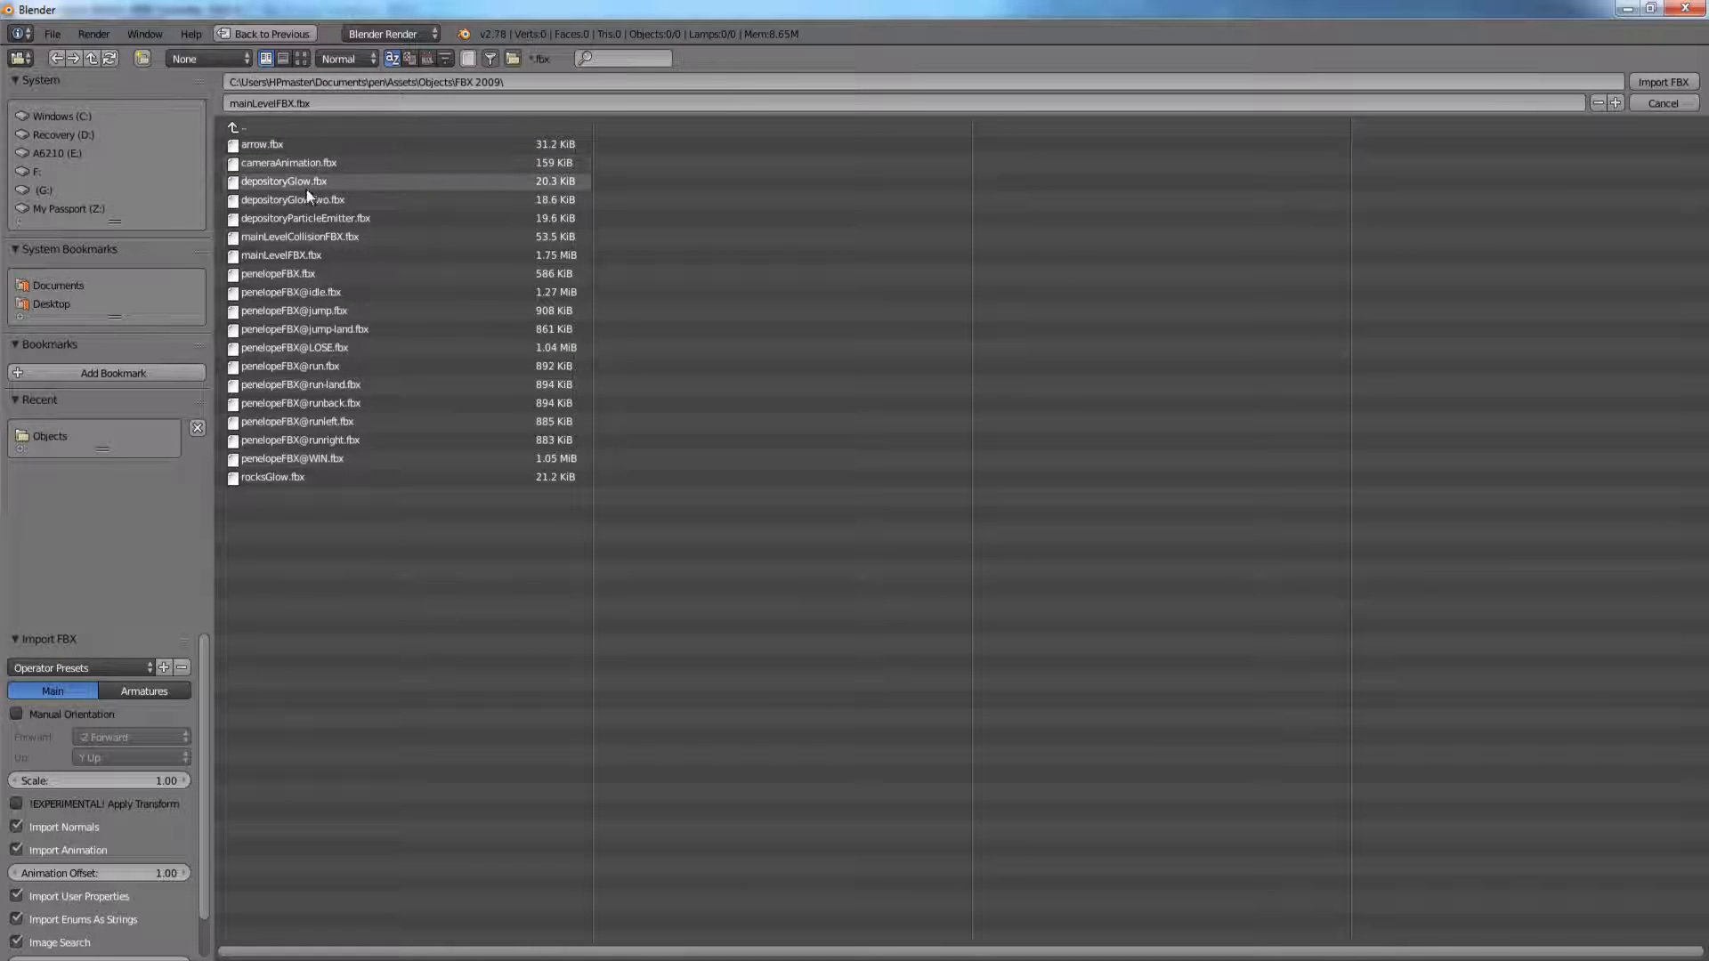
{"action": "double_click", "coordinate": [264, 255]}
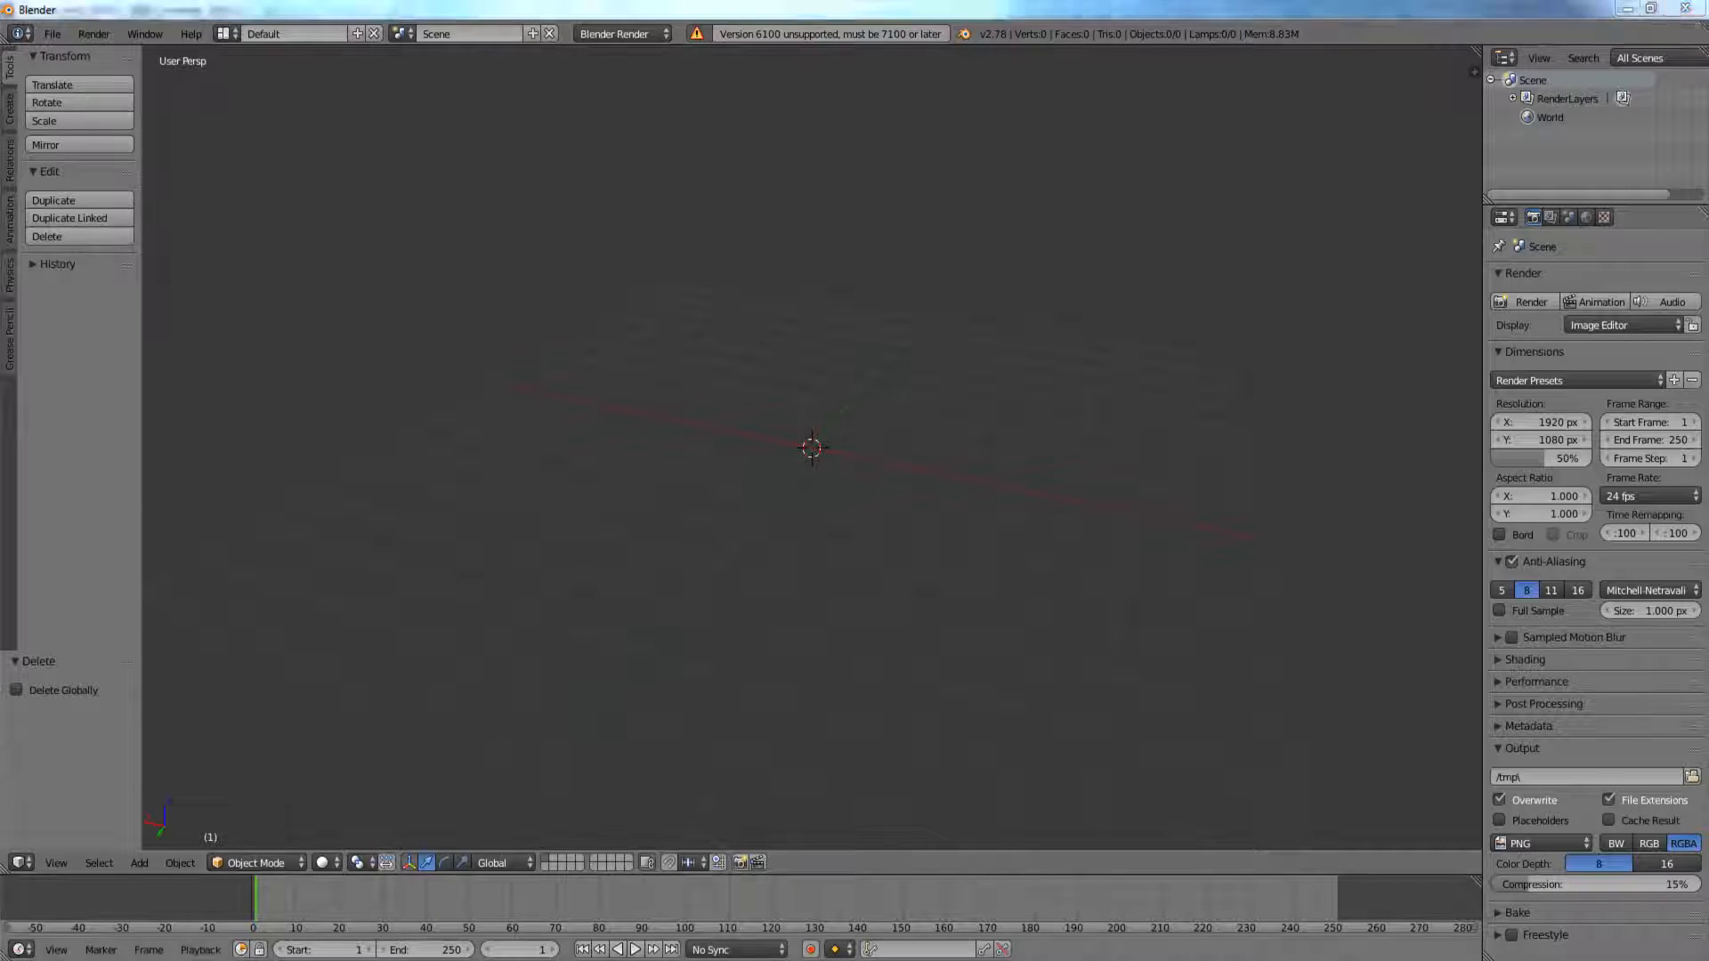
Return to FBX Converter and convert all listed files to the FBX 2013 destination format.
{"action": "key", "text": "alt+Tab"}
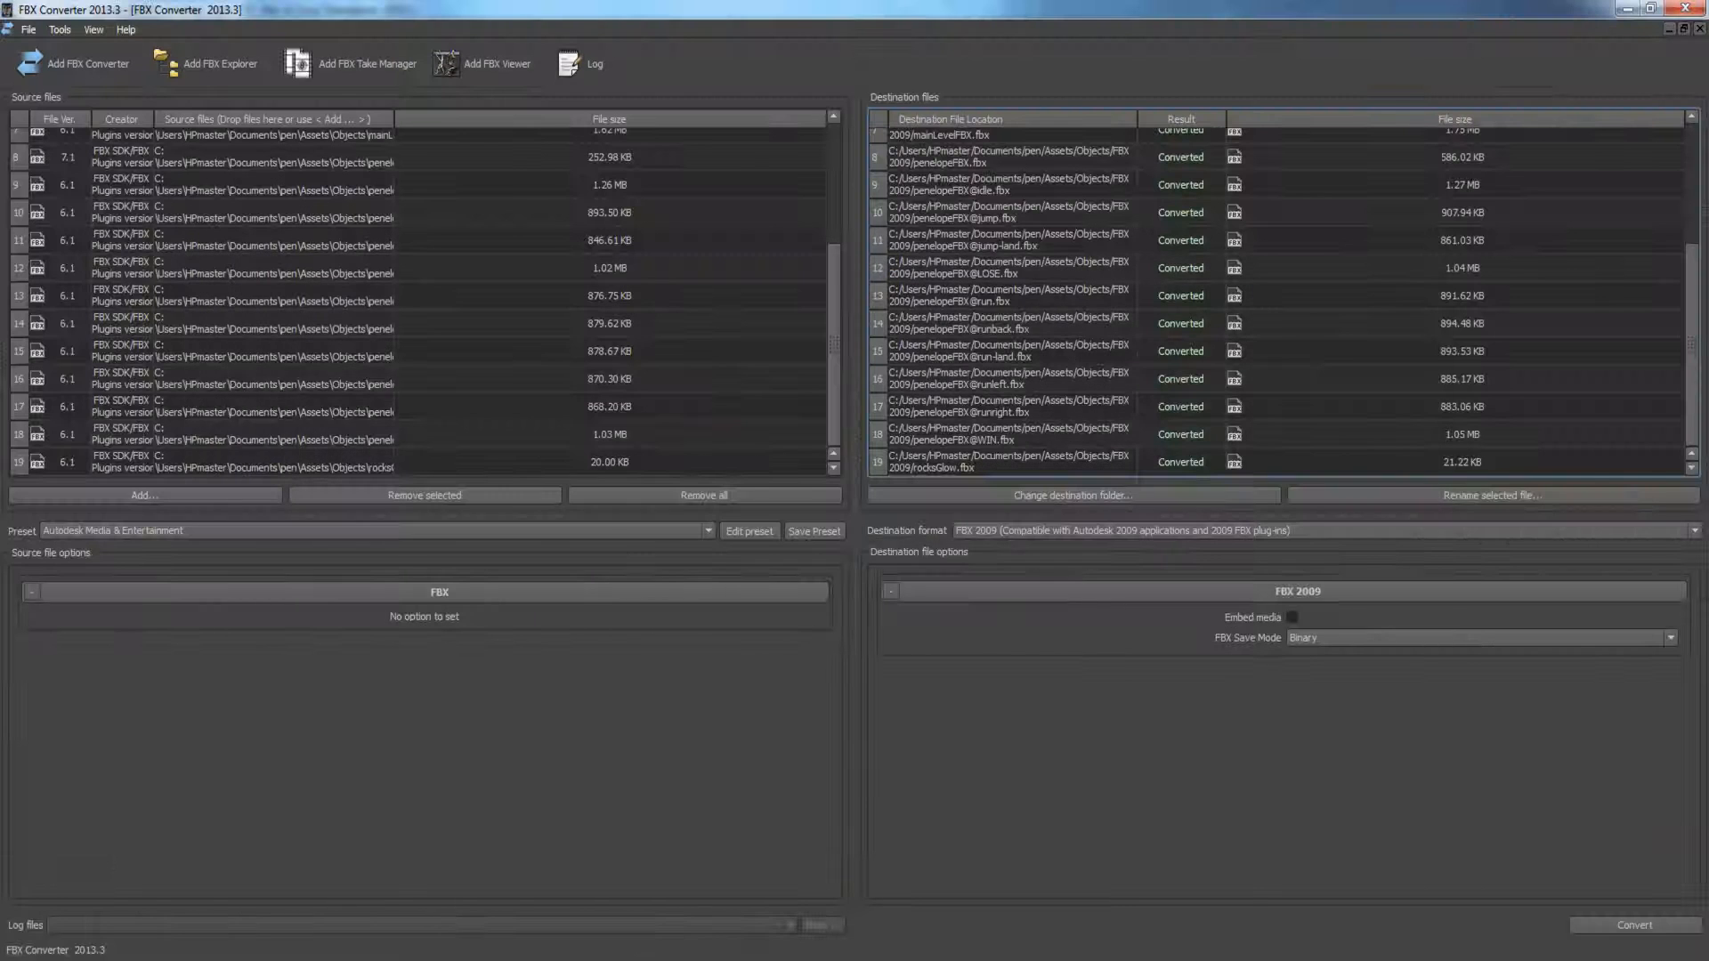
{"action": "left_click", "coordinate": [992, 533]}
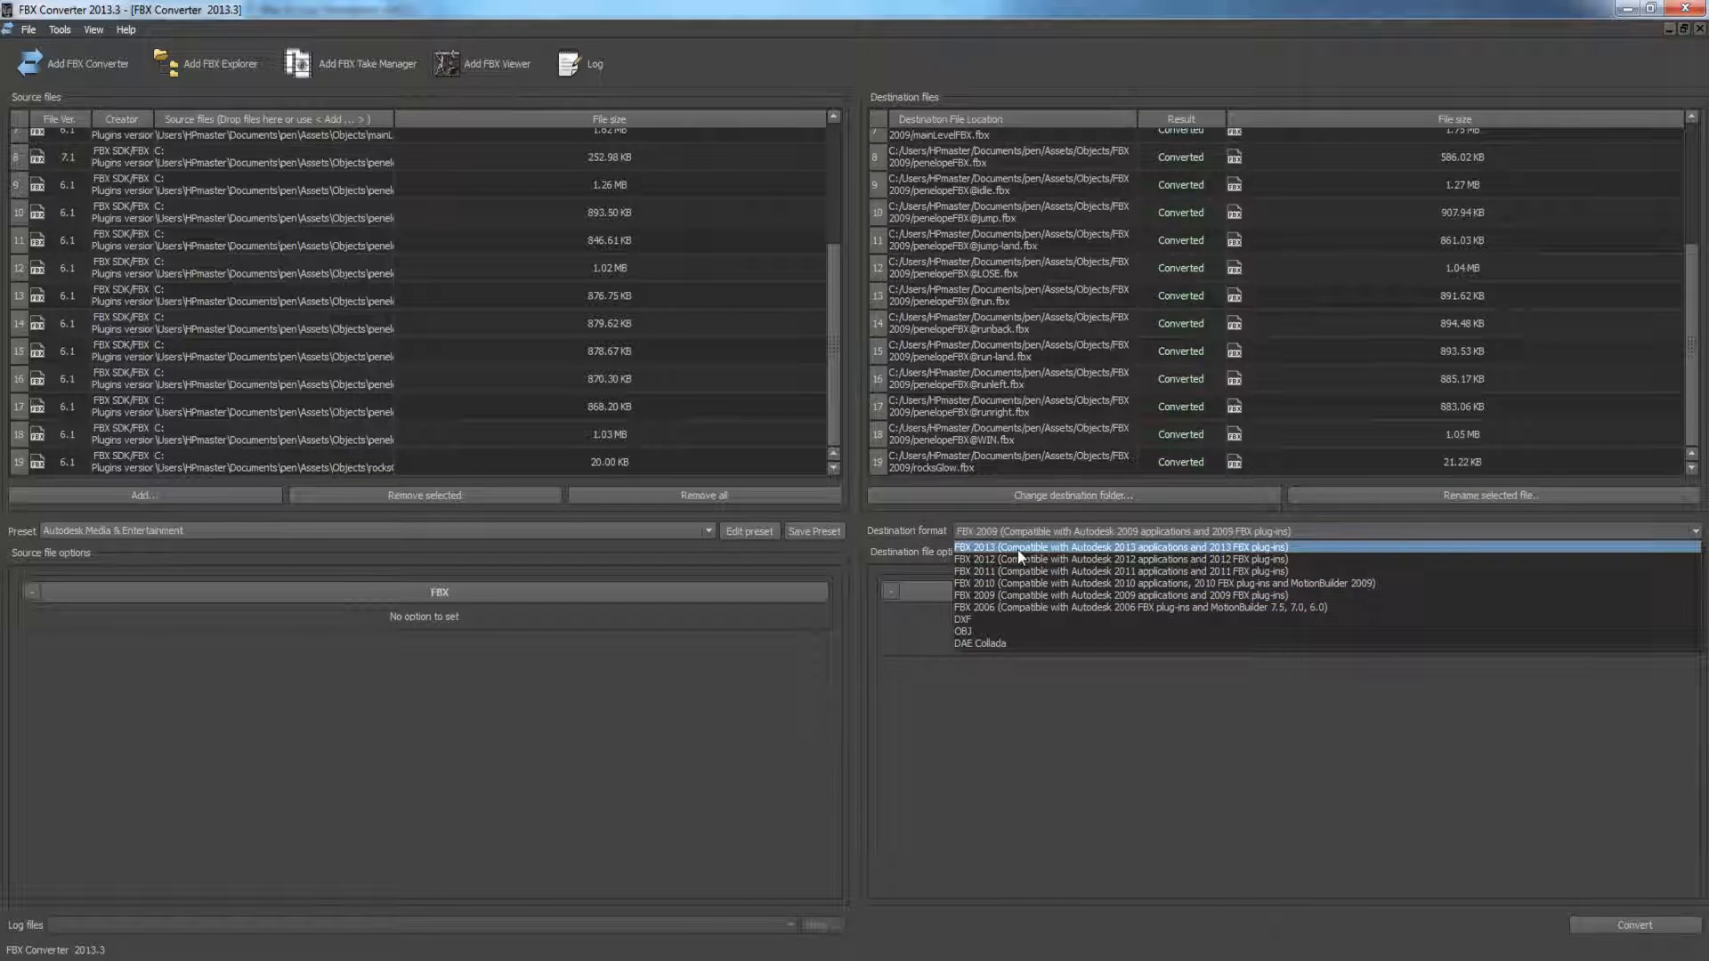
{"action": "left_click", "coordinate": [1017, 548]}
{"action": "left_click", "coordinate": [1018, 530]}
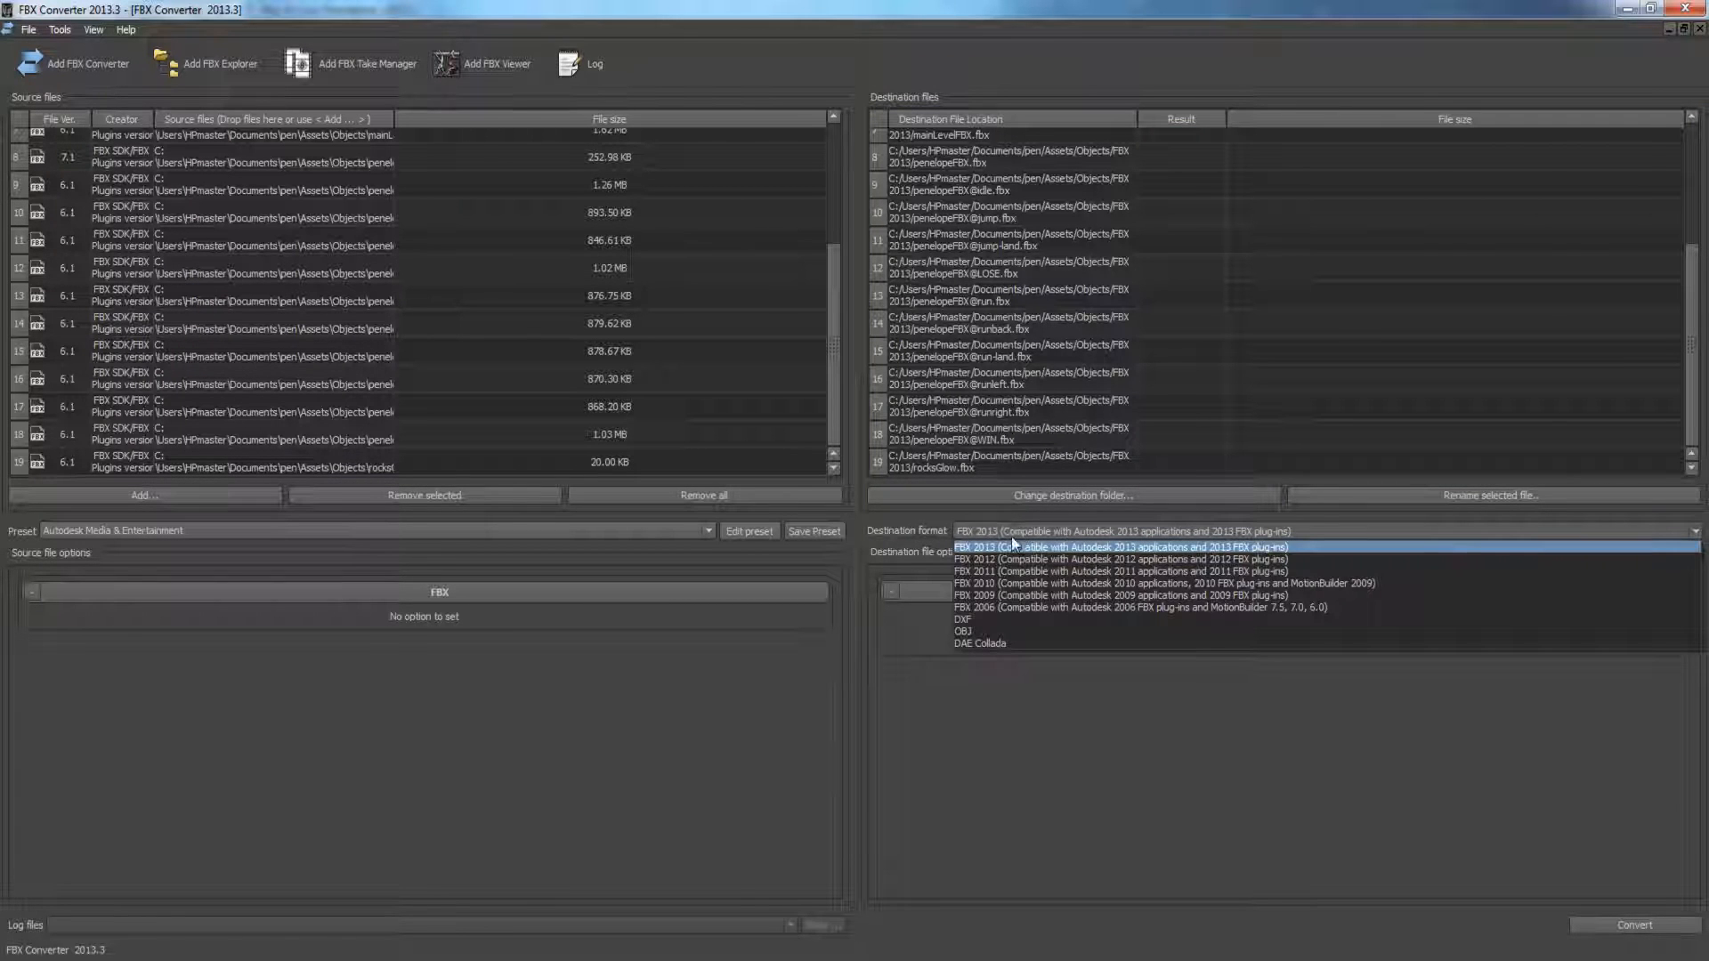
{"action": "left_click", "coordinate": [1006, 548]}
{"action": "left_click", "coordinate": [1600, 928]}
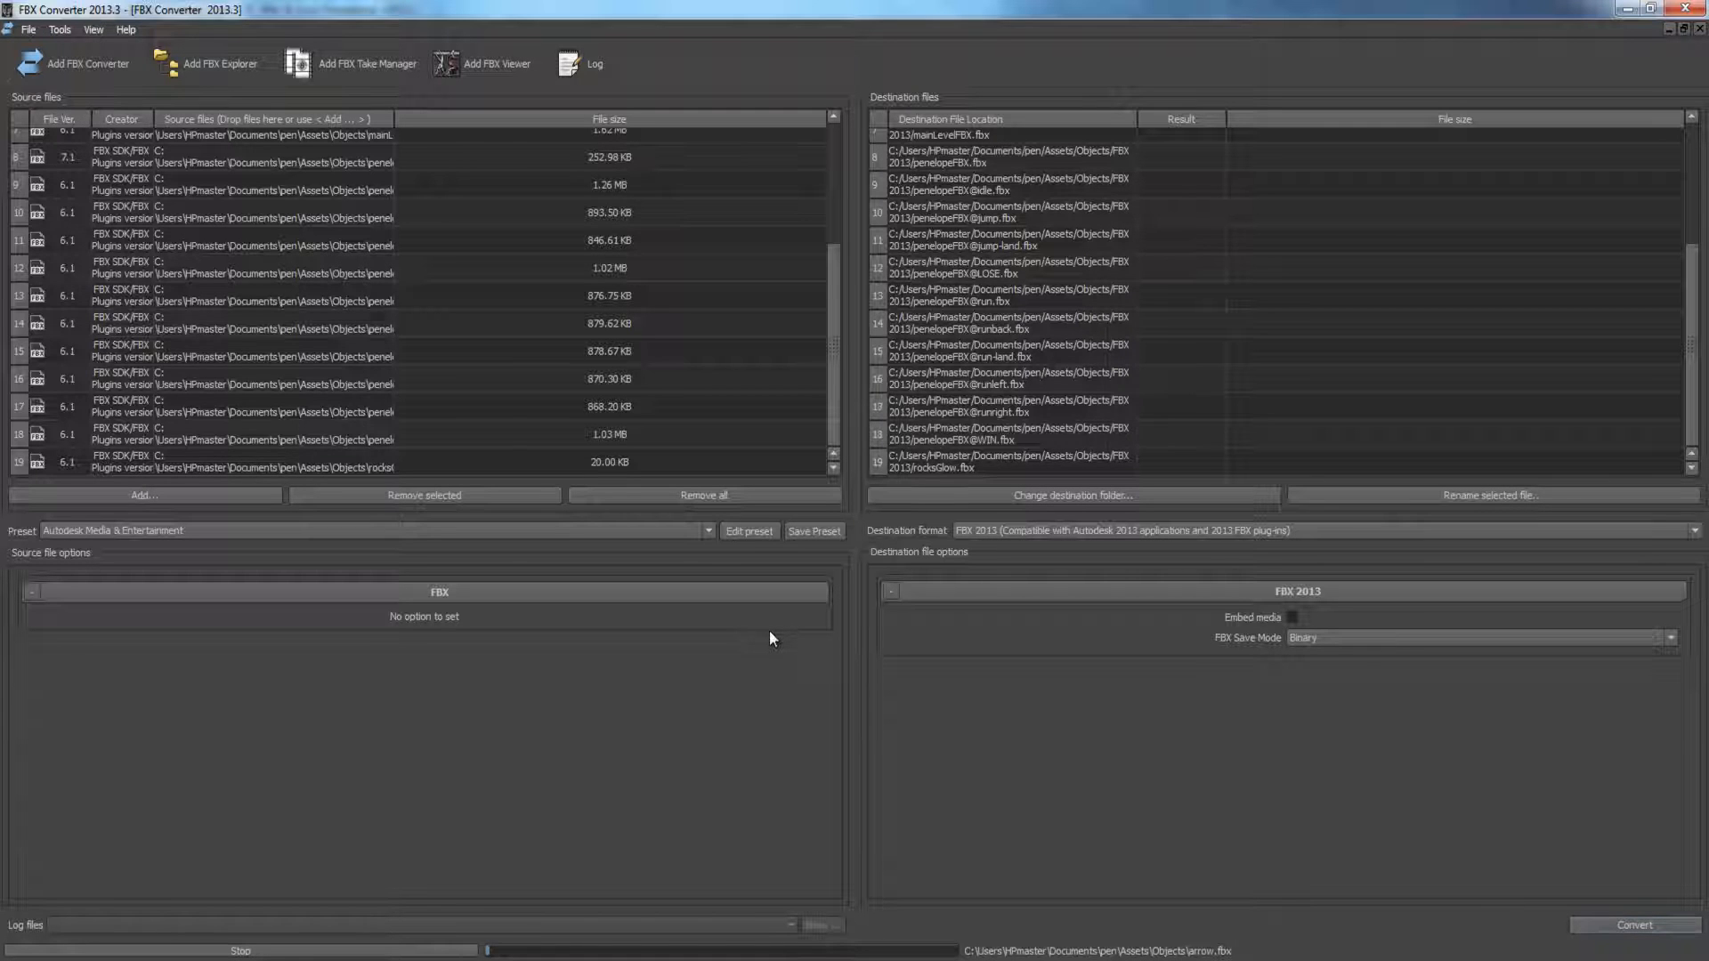
Convert the same source files to the DAE Collada destination format.
{"action": "left_click", "coordinate": [996, 528]}
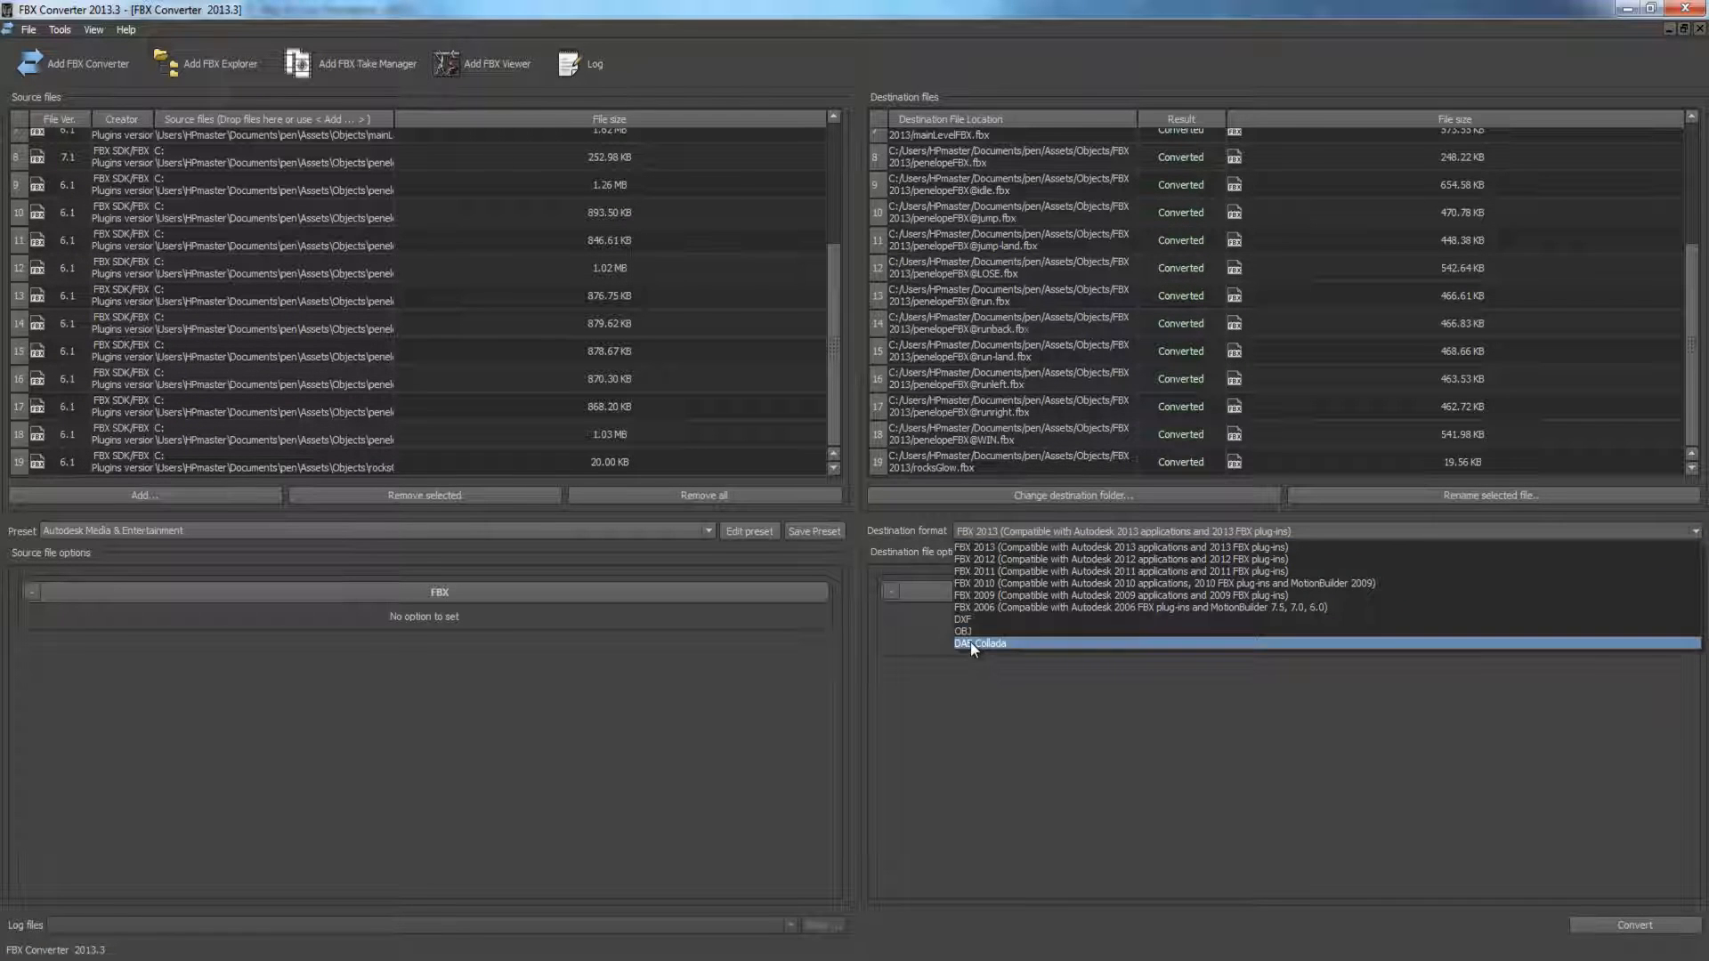
{"action": "left_click", "coordinate": [971, 643]}
{"action": "left_click", "coordinate": [1604, 927]}
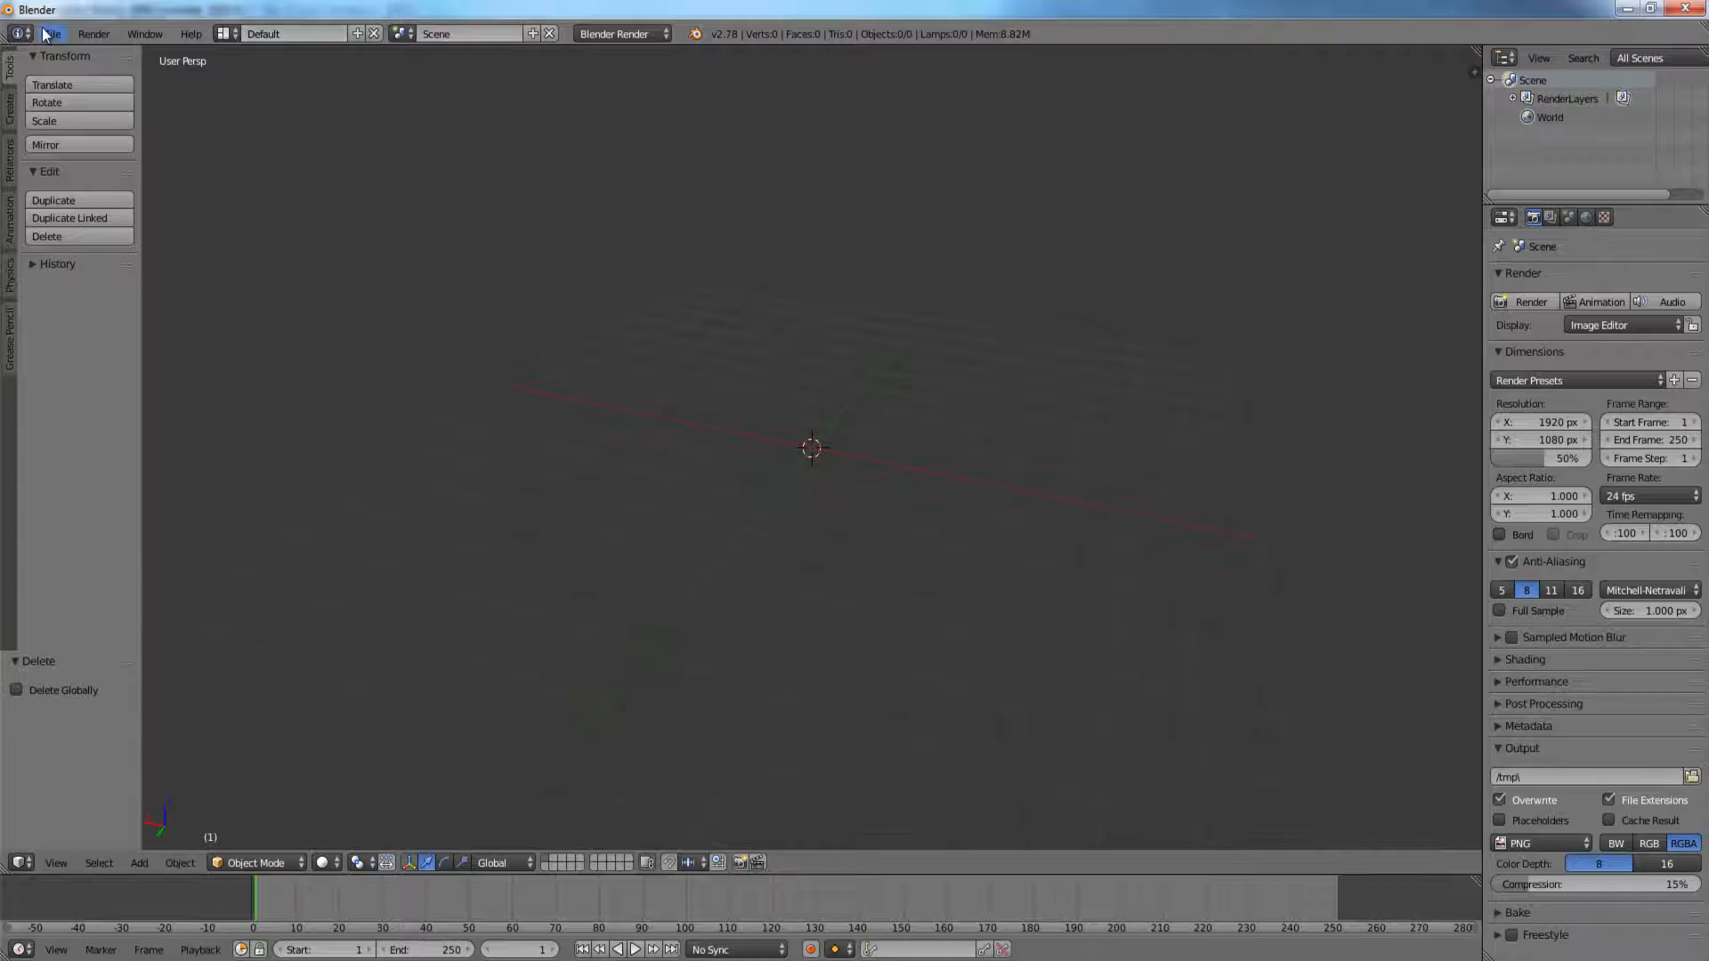
Switch to Blender and import mainLevelFBX.fbx as FBX from the FBX 2013 subfolder.
{"action": "left_click", "coordinate": [49, 34]}
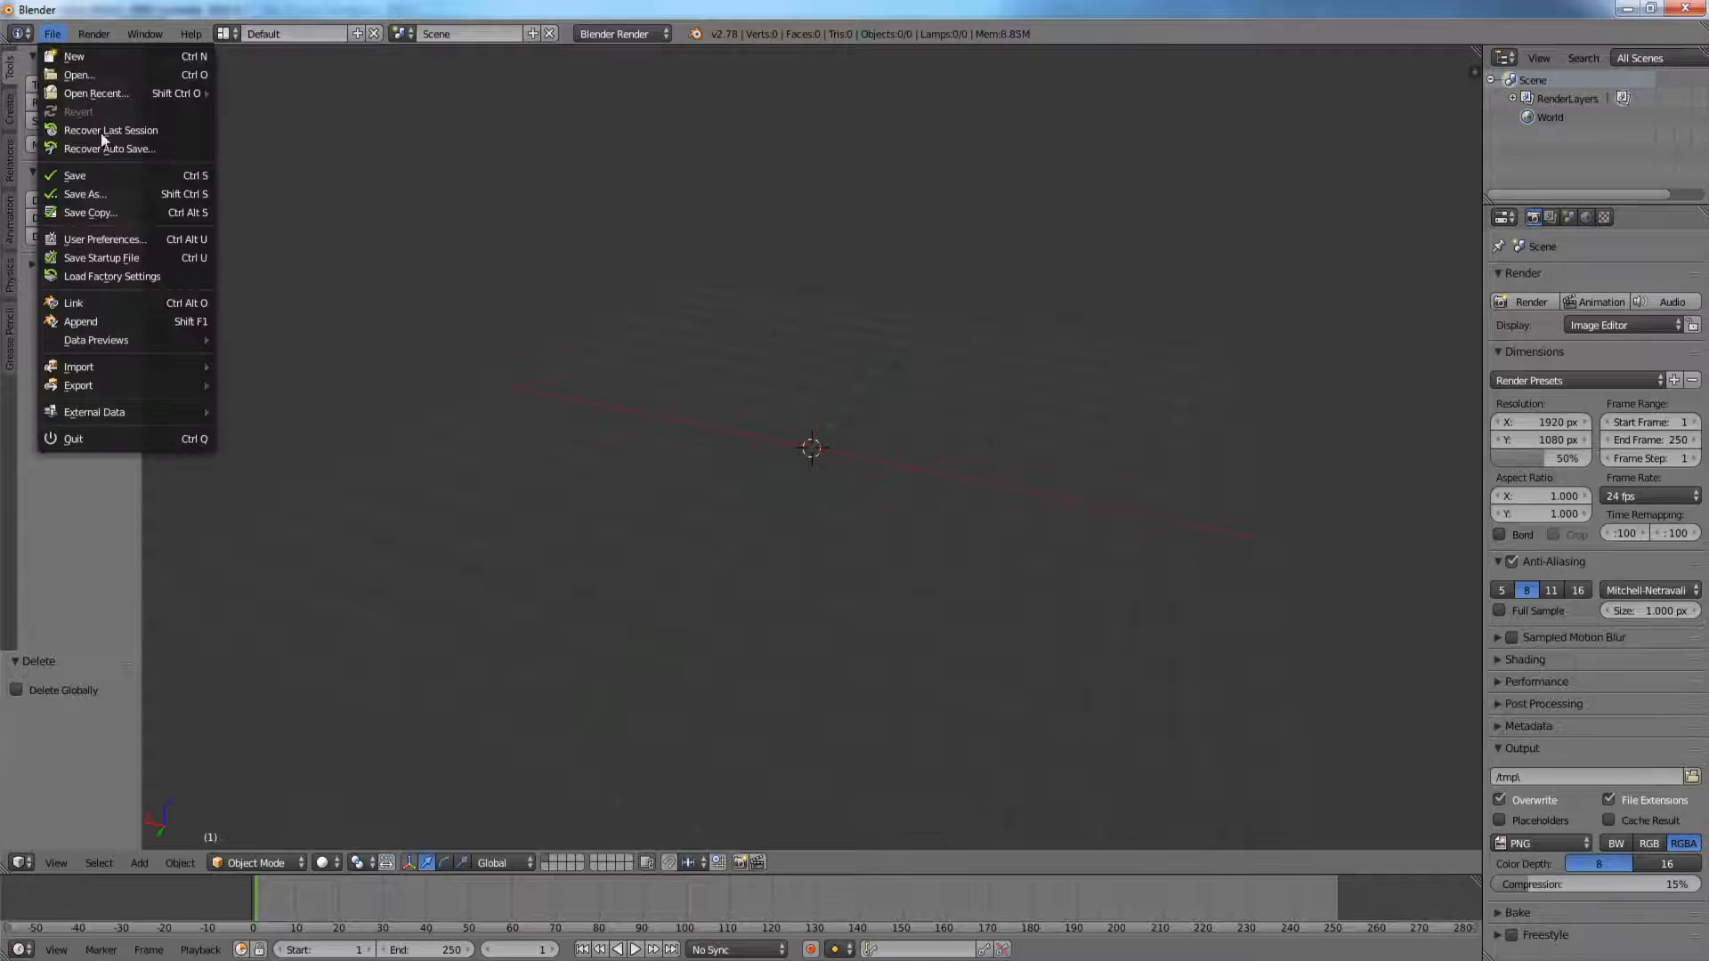
{"action": "mouse_move", "coordinate": [132, 365]}
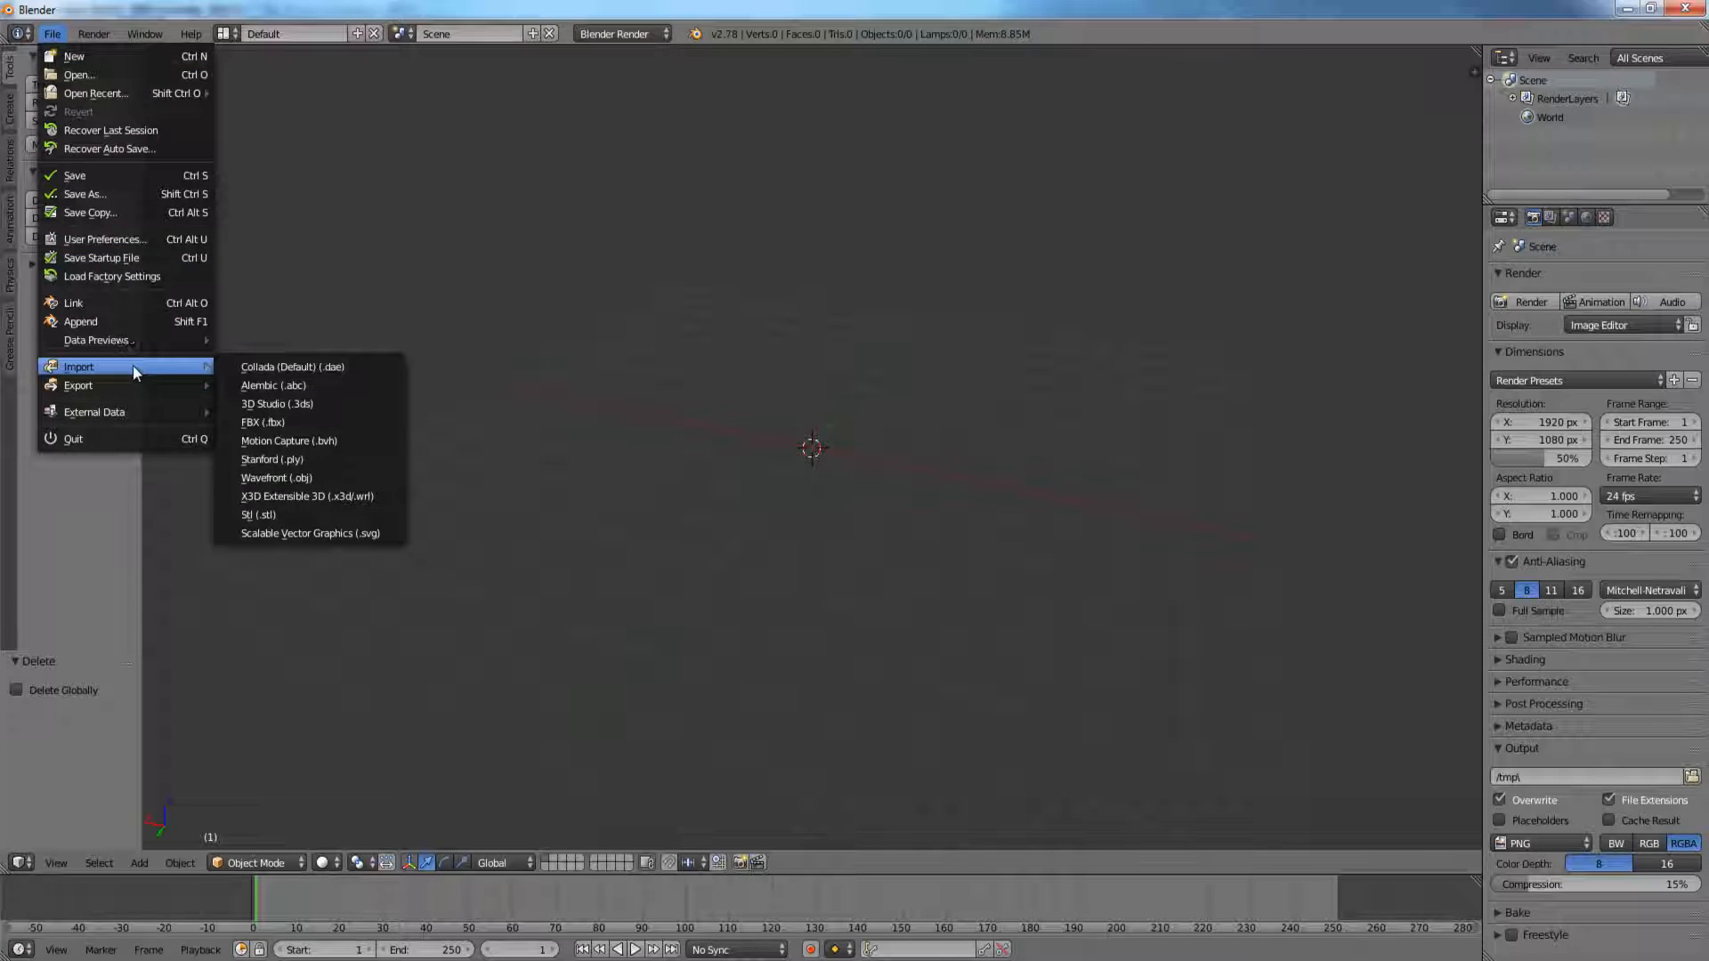
{"action": "left_click", "coordinate": [360, 421]}
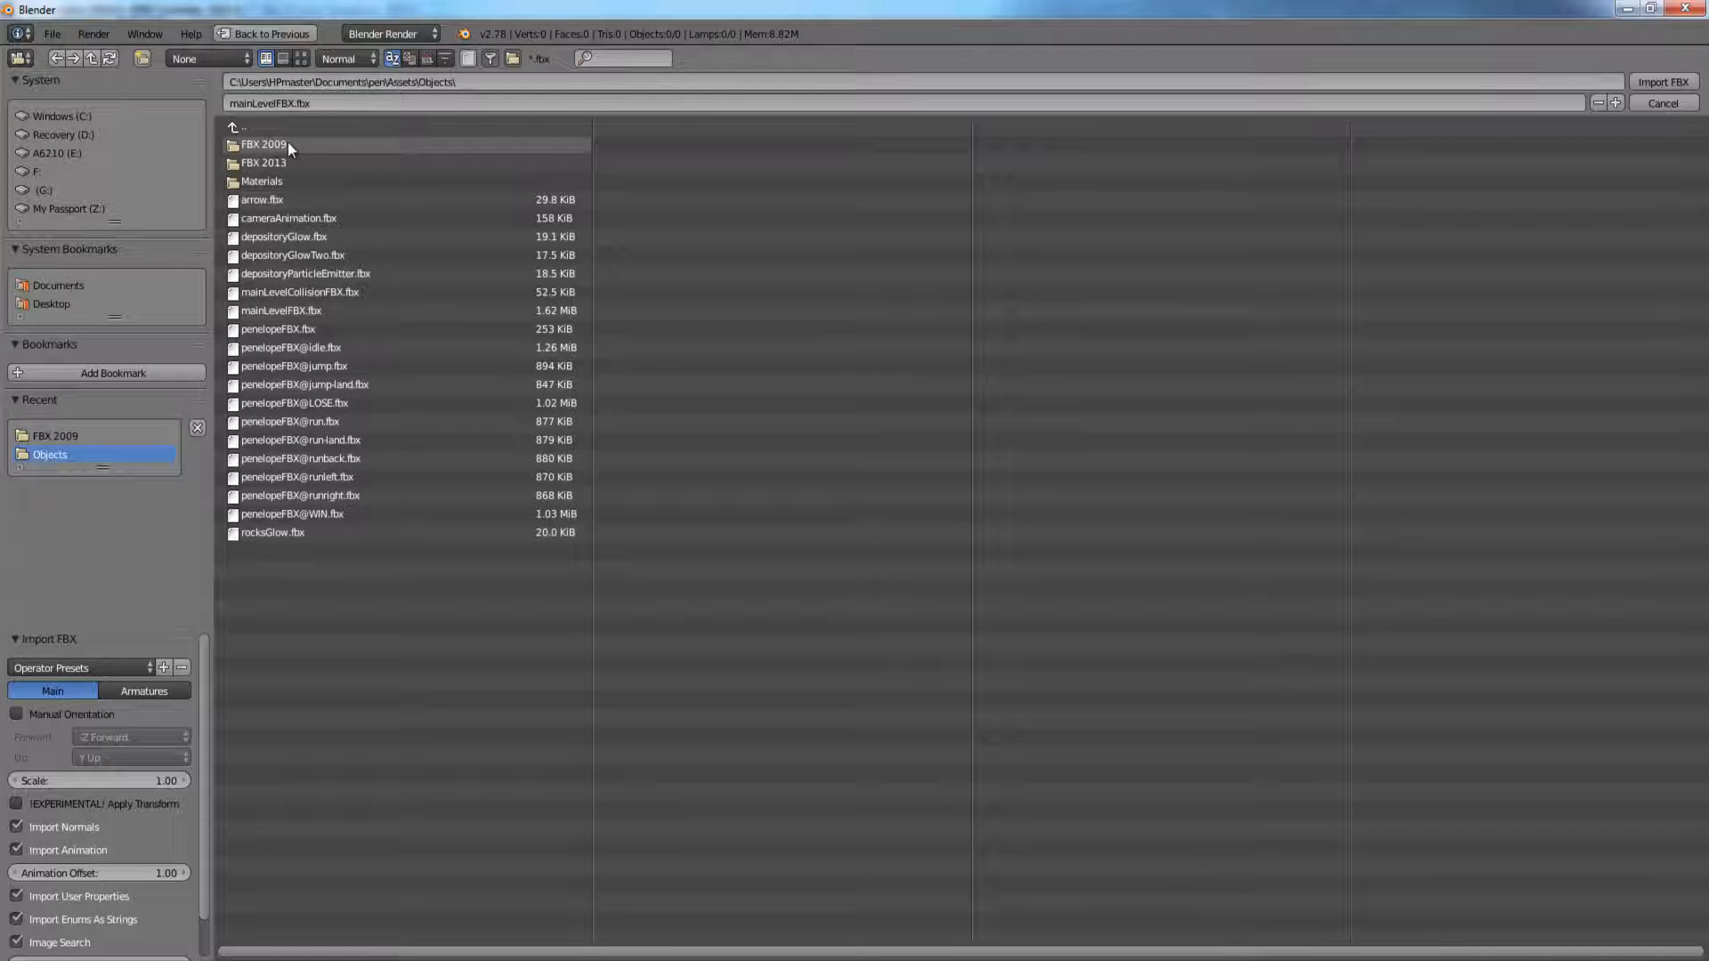
{"action": "left_click", "coordinate": [264, 162]}
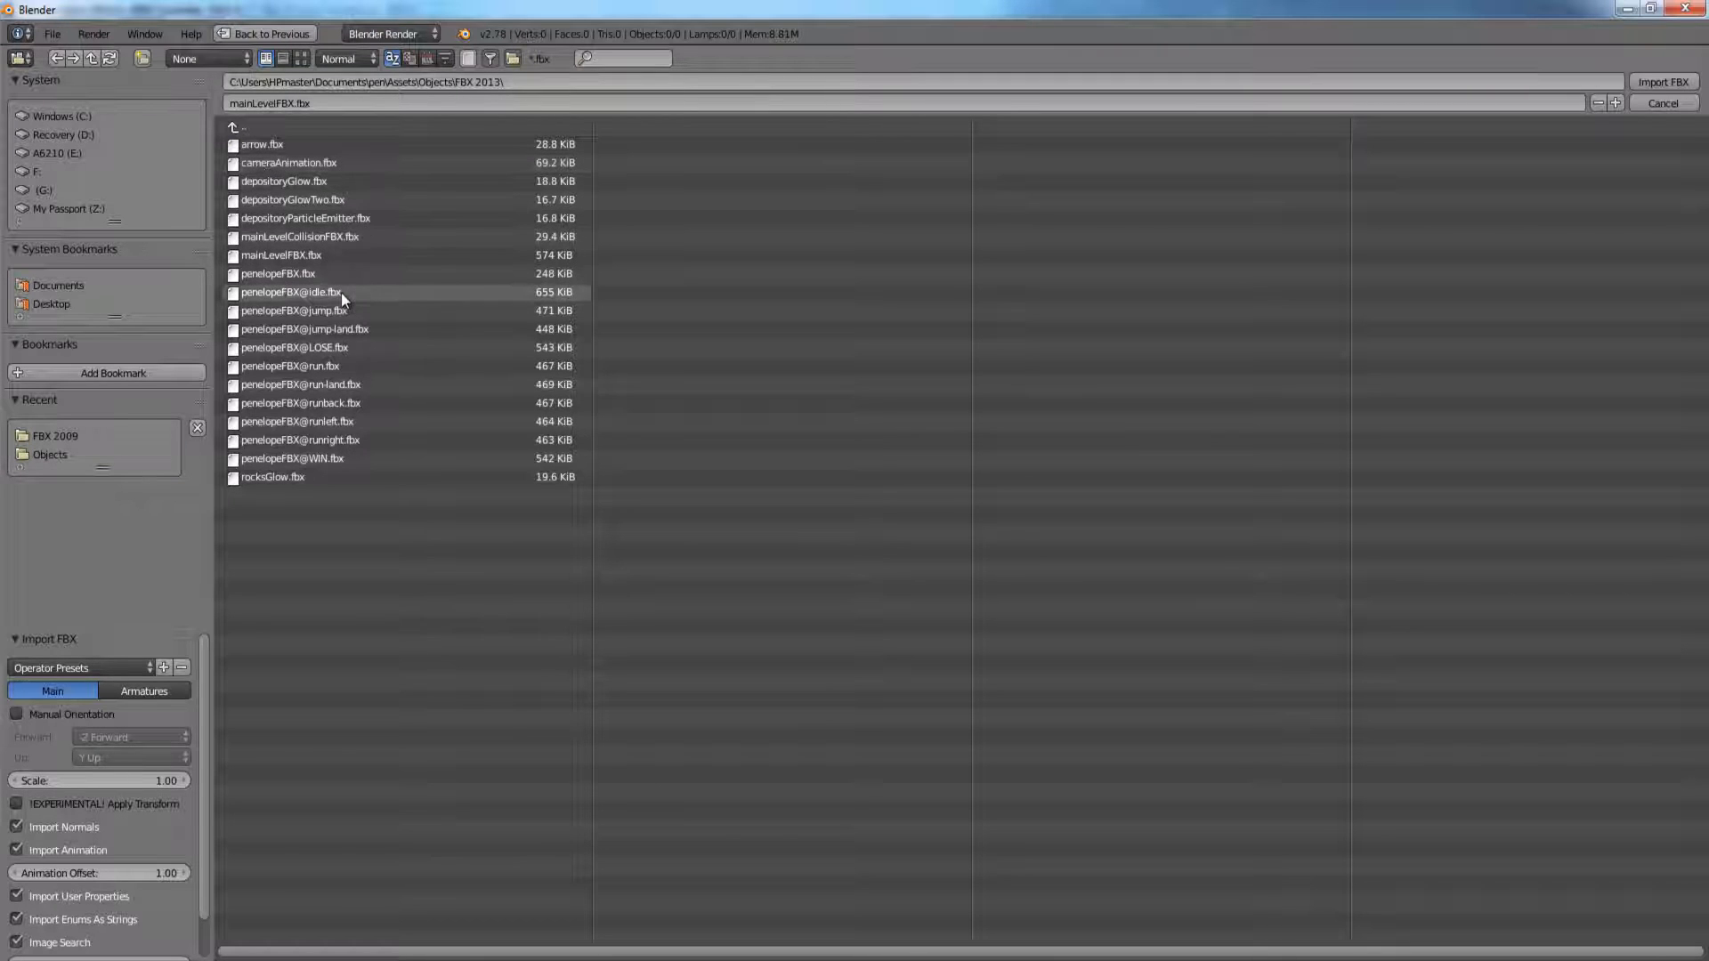
{"action": "double_click", "coordinate": [327, 256]}
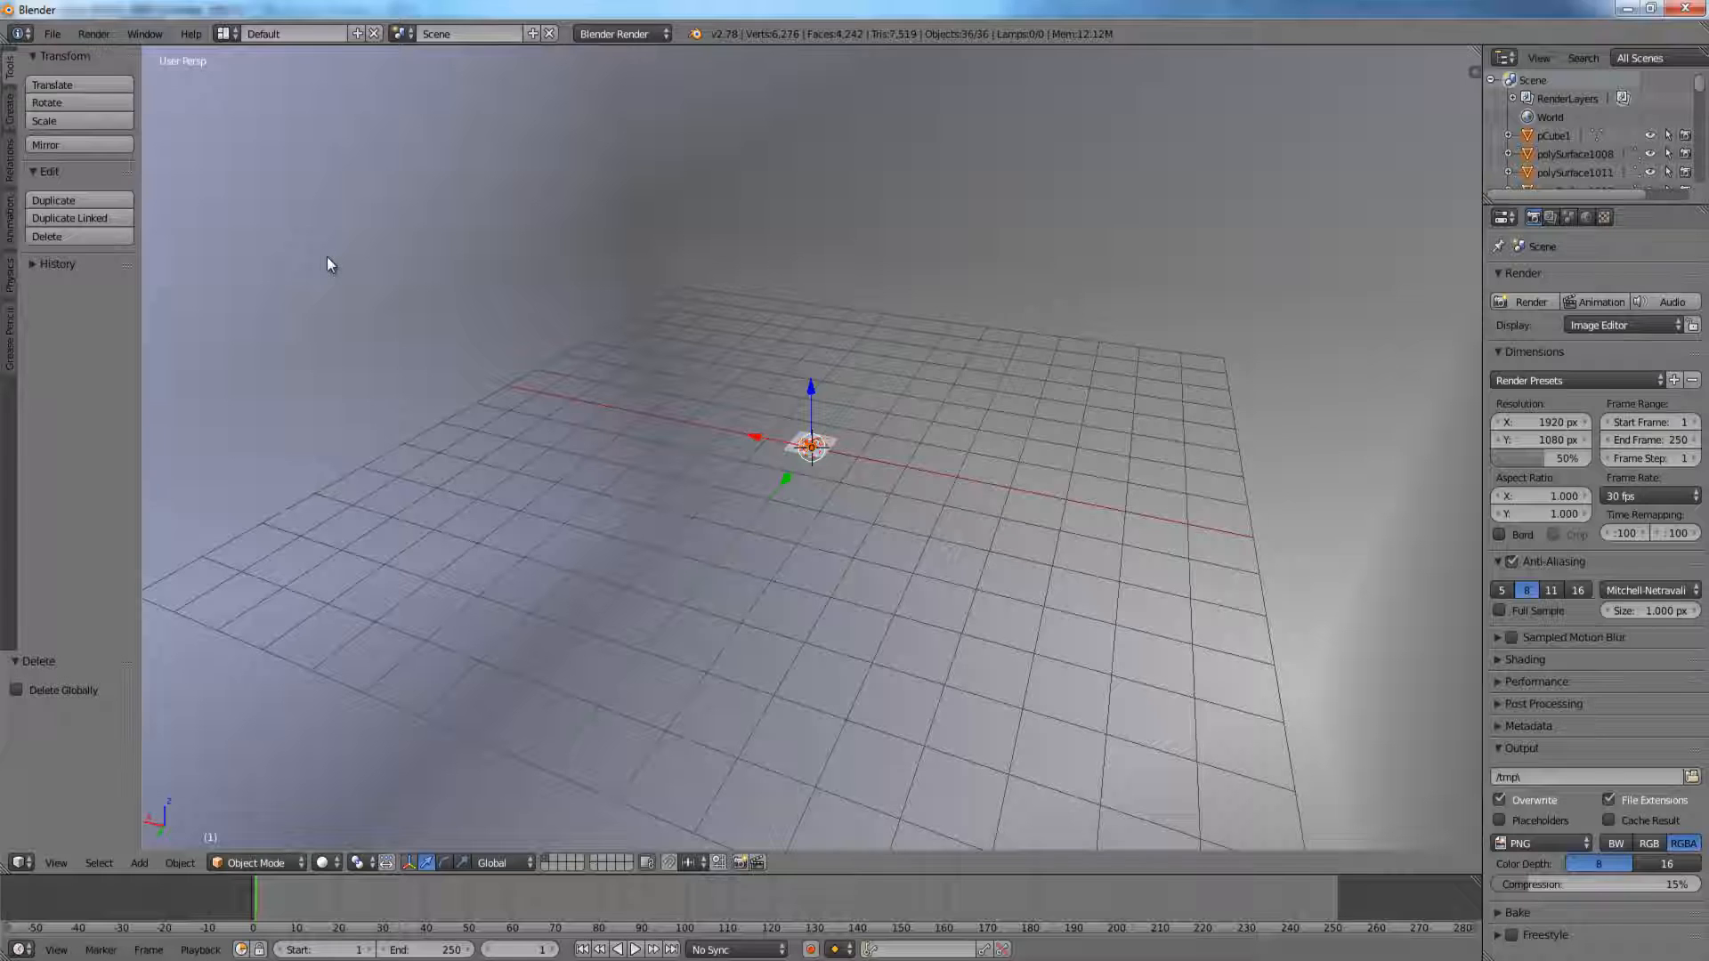
Examine the imported level from outside its enclosing cube and from inside, selecting the pCube1 sky cube.
{"action": "scroll", "coordinate": [877, 476], "scroll_direction": "down", "scroll_amount": 5}
{"action": "scroll", "coordinate": [878, 476], "scroll_direction": "up", "scroll_amount": 8}
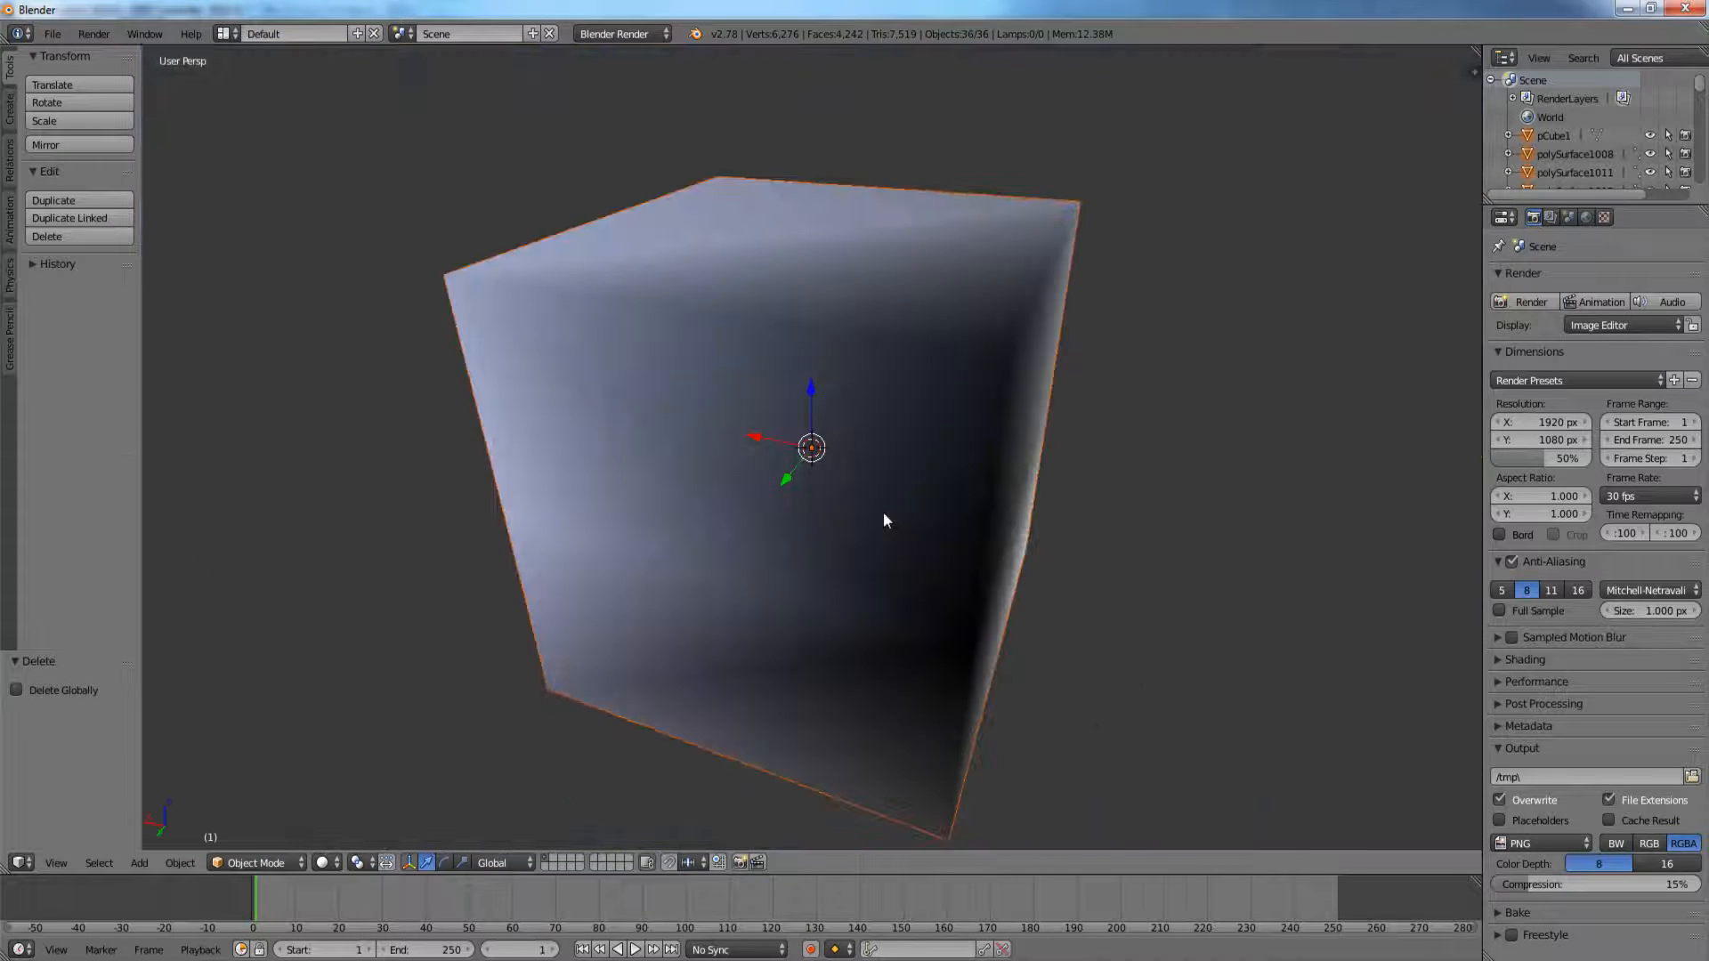
{"action": "scroll", "coordinate": [838, 455], "scroll_direction": "down", "scroll_amount": 8}
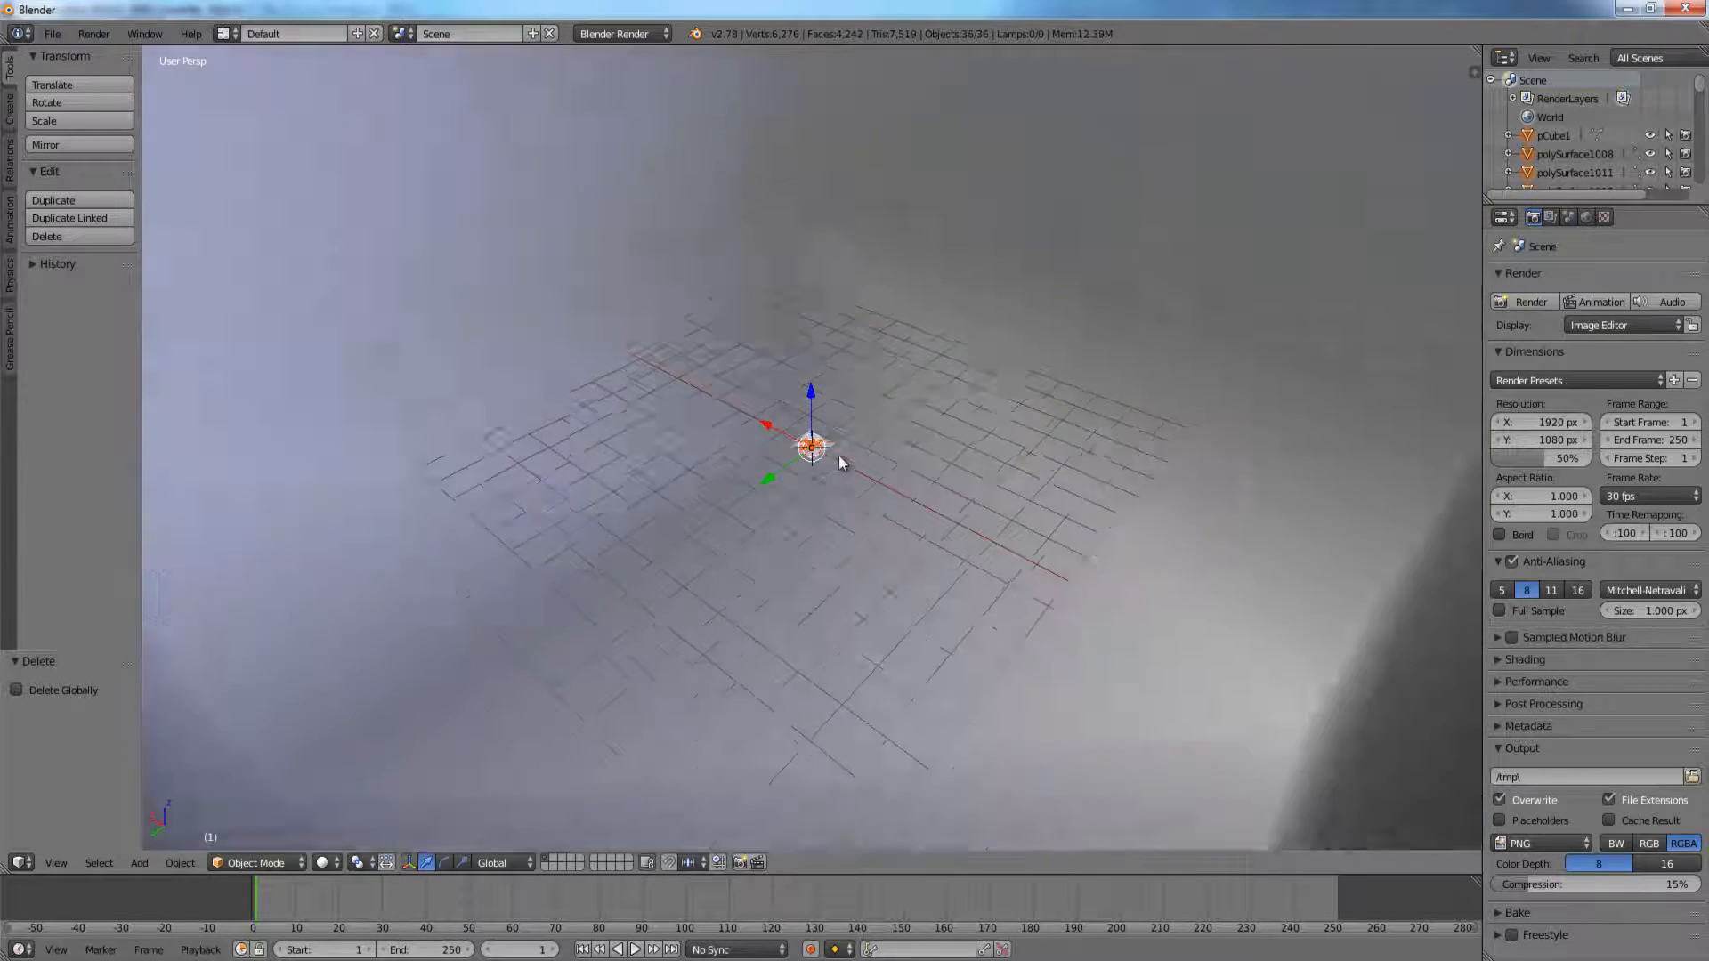
{"action": "right_click", "coordinate": [842, 386]}
{"action": "scroll", "coordinate": [877, 402], "scroll_direction": "up", "scroll_amount": 5}
{"action": "middle_click_drag", "start_coordinate": [878, 410], "coordinate": [756, 460]}
{"action": "scroll", "coordinate": [757, 457], "scroll_direction": "up", "scroll_amount": 6}
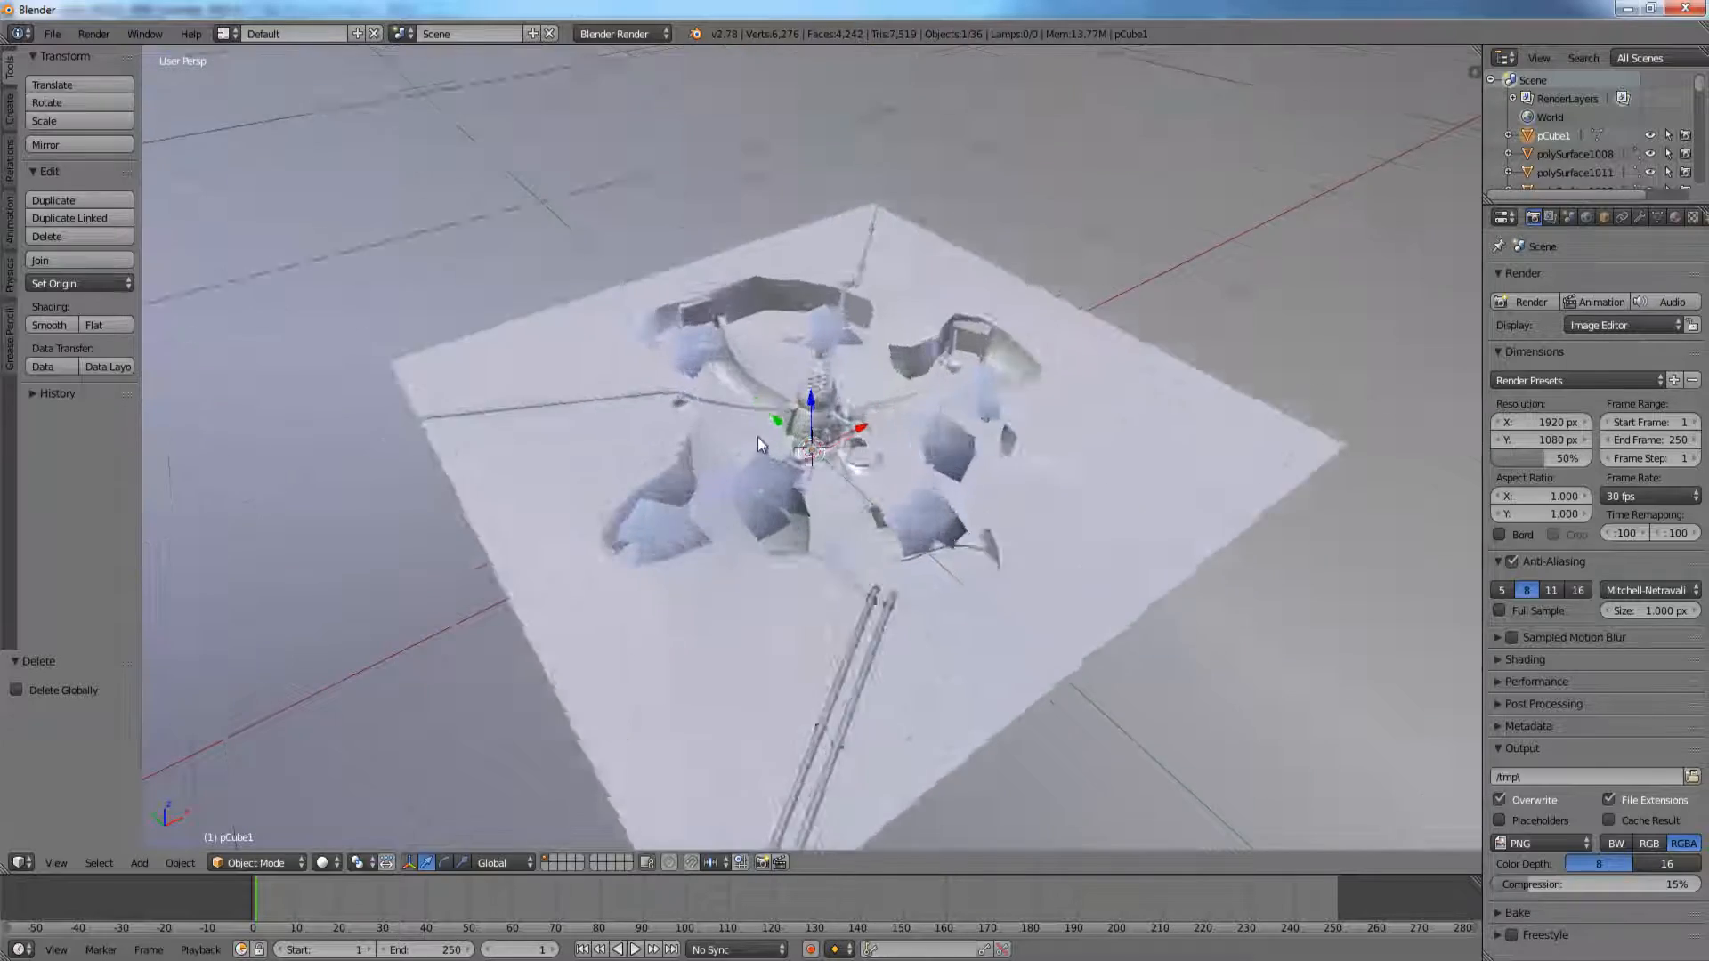
Inspect the level's trees and central tower up close from several angles, selecting individual meshes.
{"action": "right_click", "coordinate": [649, 570]}
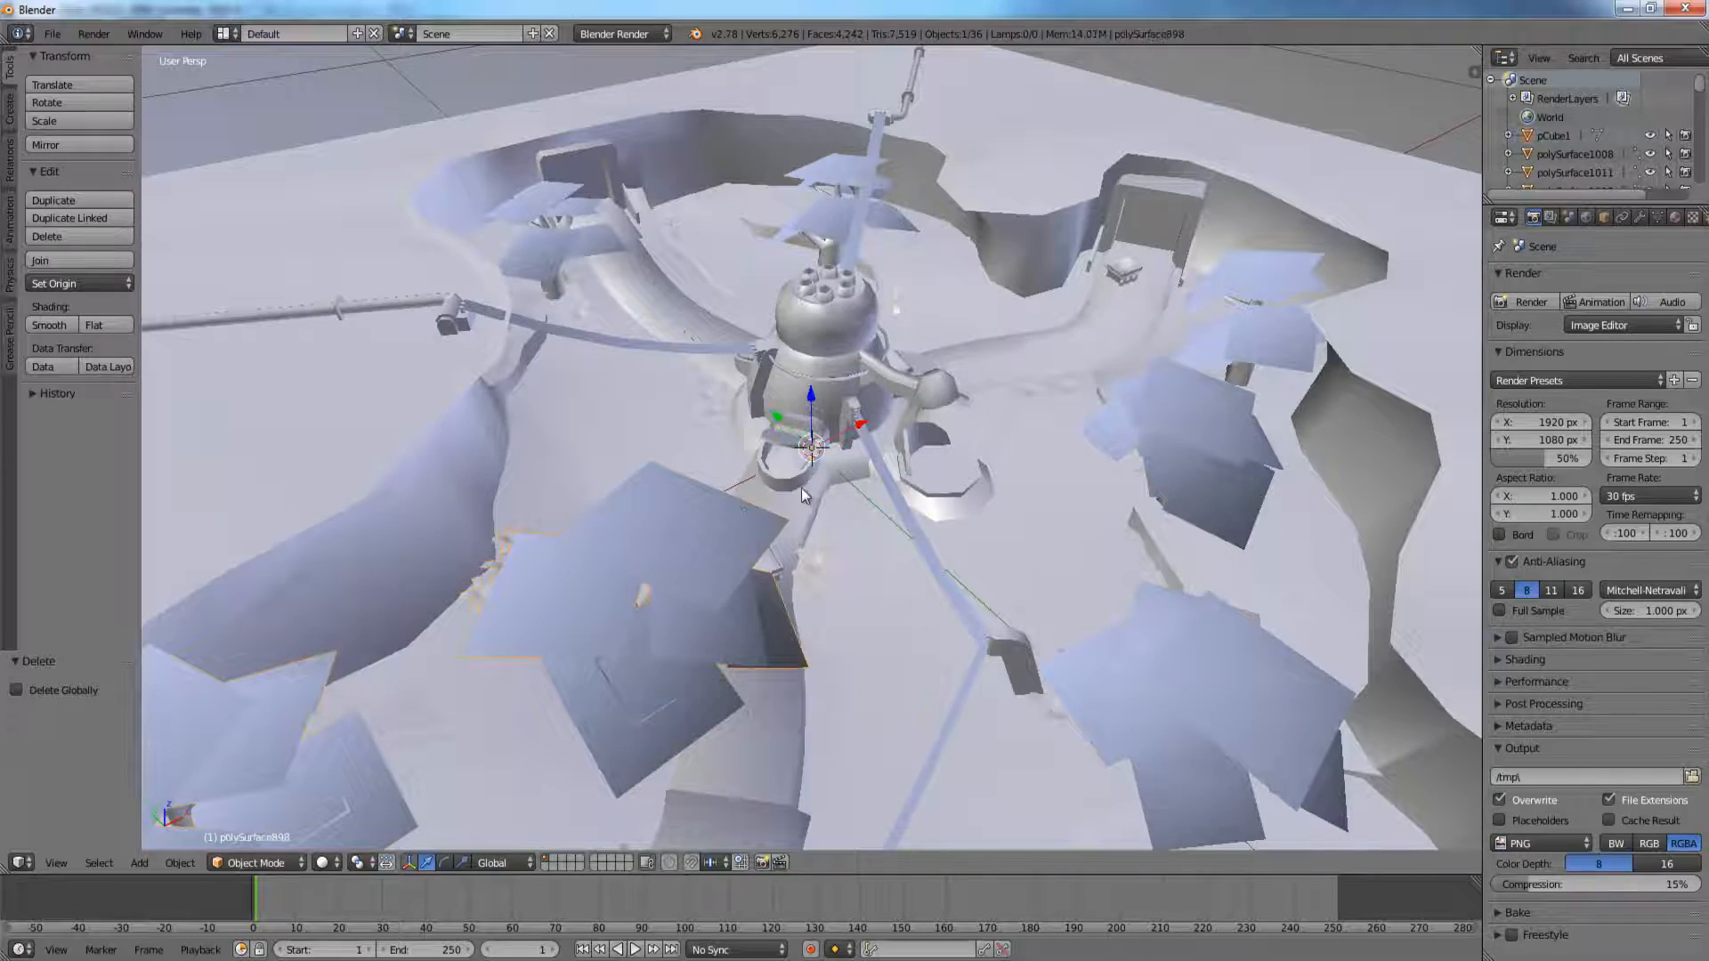
{"action": "middle_click_drag", "start_coordinate": [801, 488], "coordinate": [708, 381]}
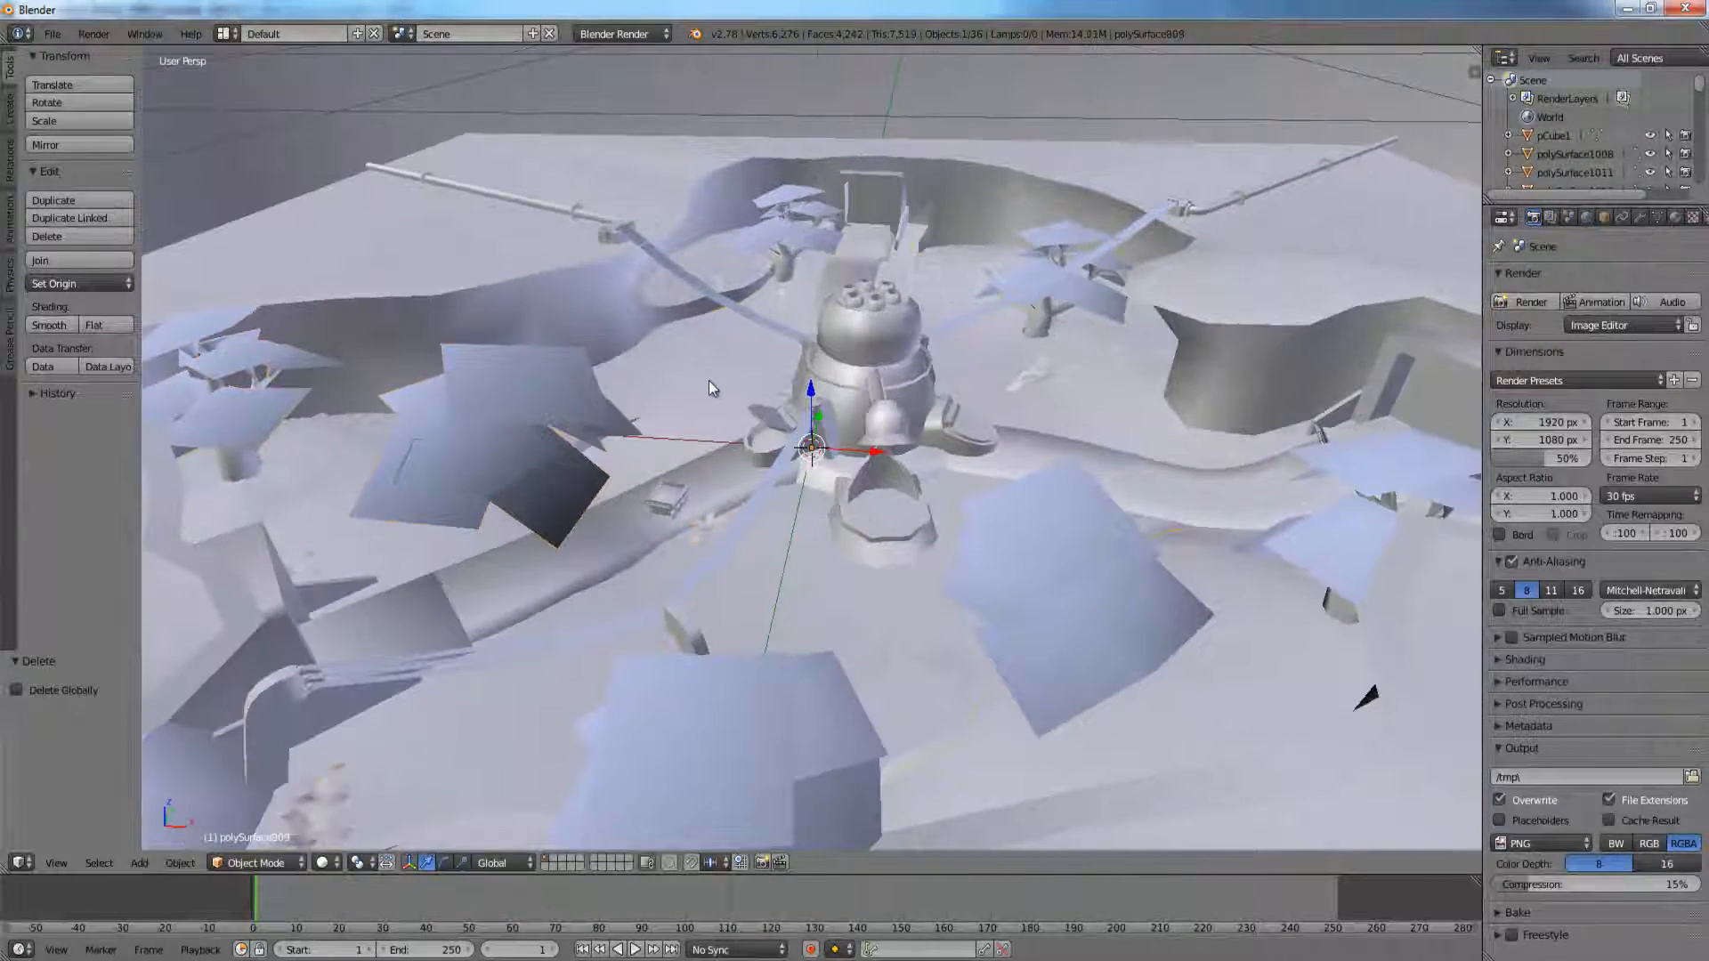
{"action": "right_click", "coordinate": [874, 340]}
{"action": "scroll", "coordinate": [874, 340], "scroll_direction": "up", "scroll_amount": 5}
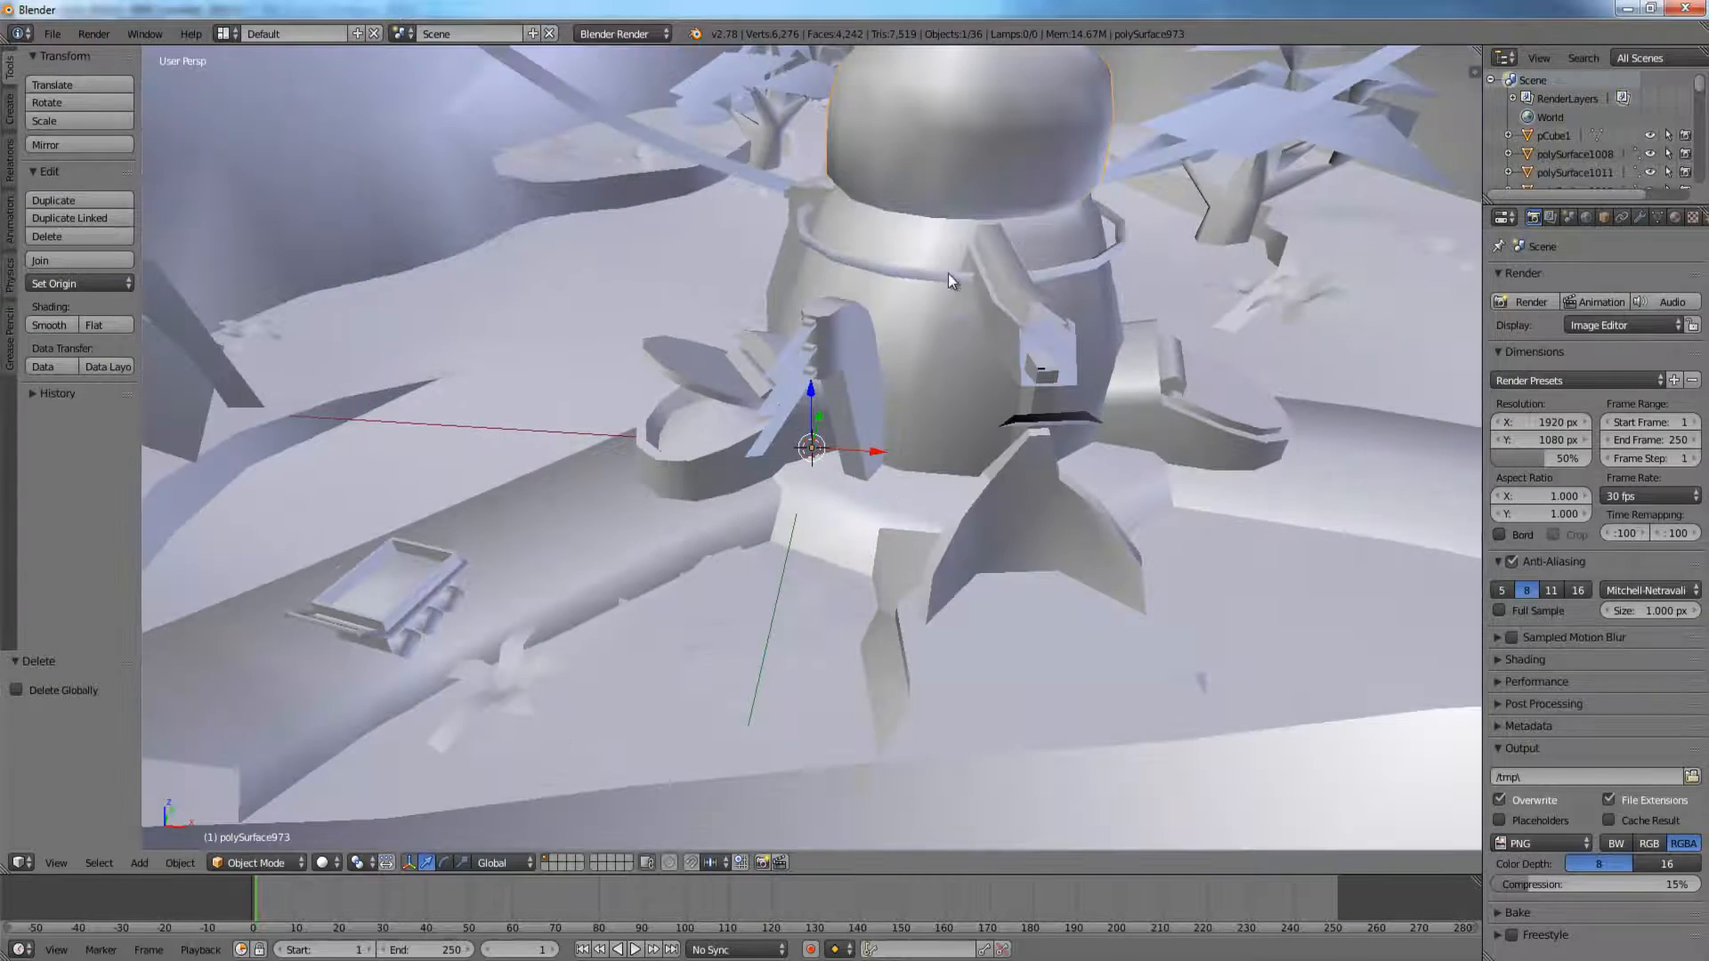
{"action": "middle_click_drag", "start_coordinate": [948, 274], "coordinate": [825, 495]}
{"action": "scroll", "coordinate": [816, 511], "scroll_direction": "down", "scroll_amount": 2}
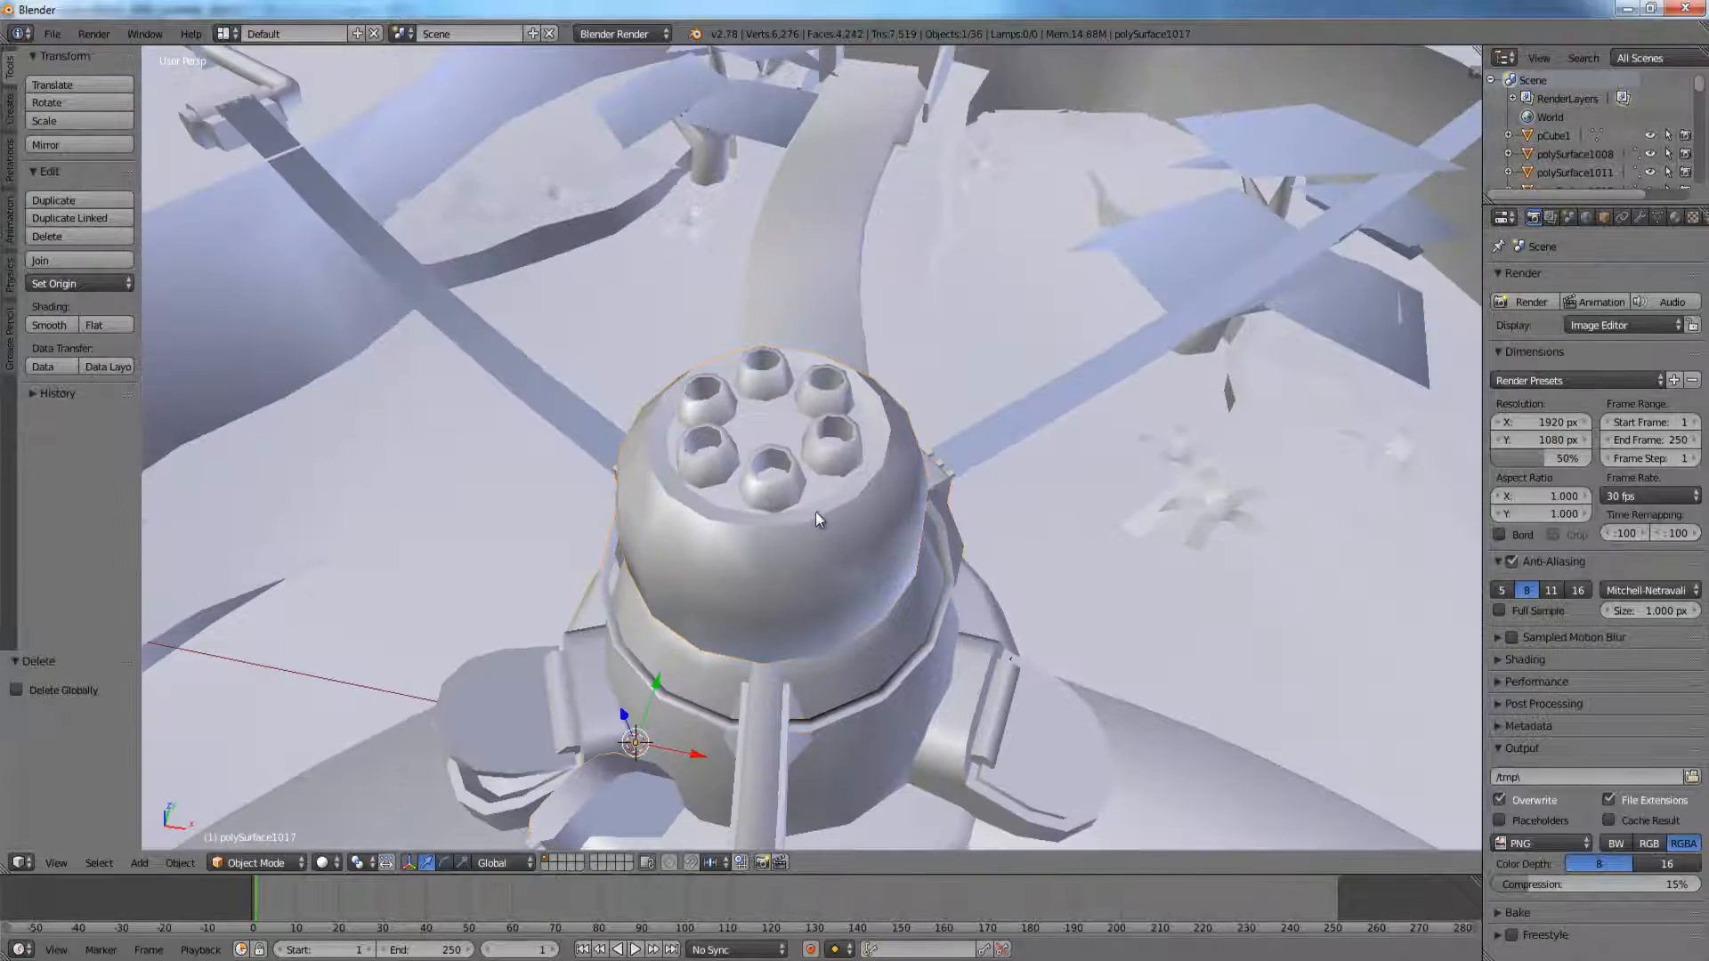
{"action": "scroll", "coordinate": [804, 511], "scroll_direction": "down", "scroll_amount": 5}
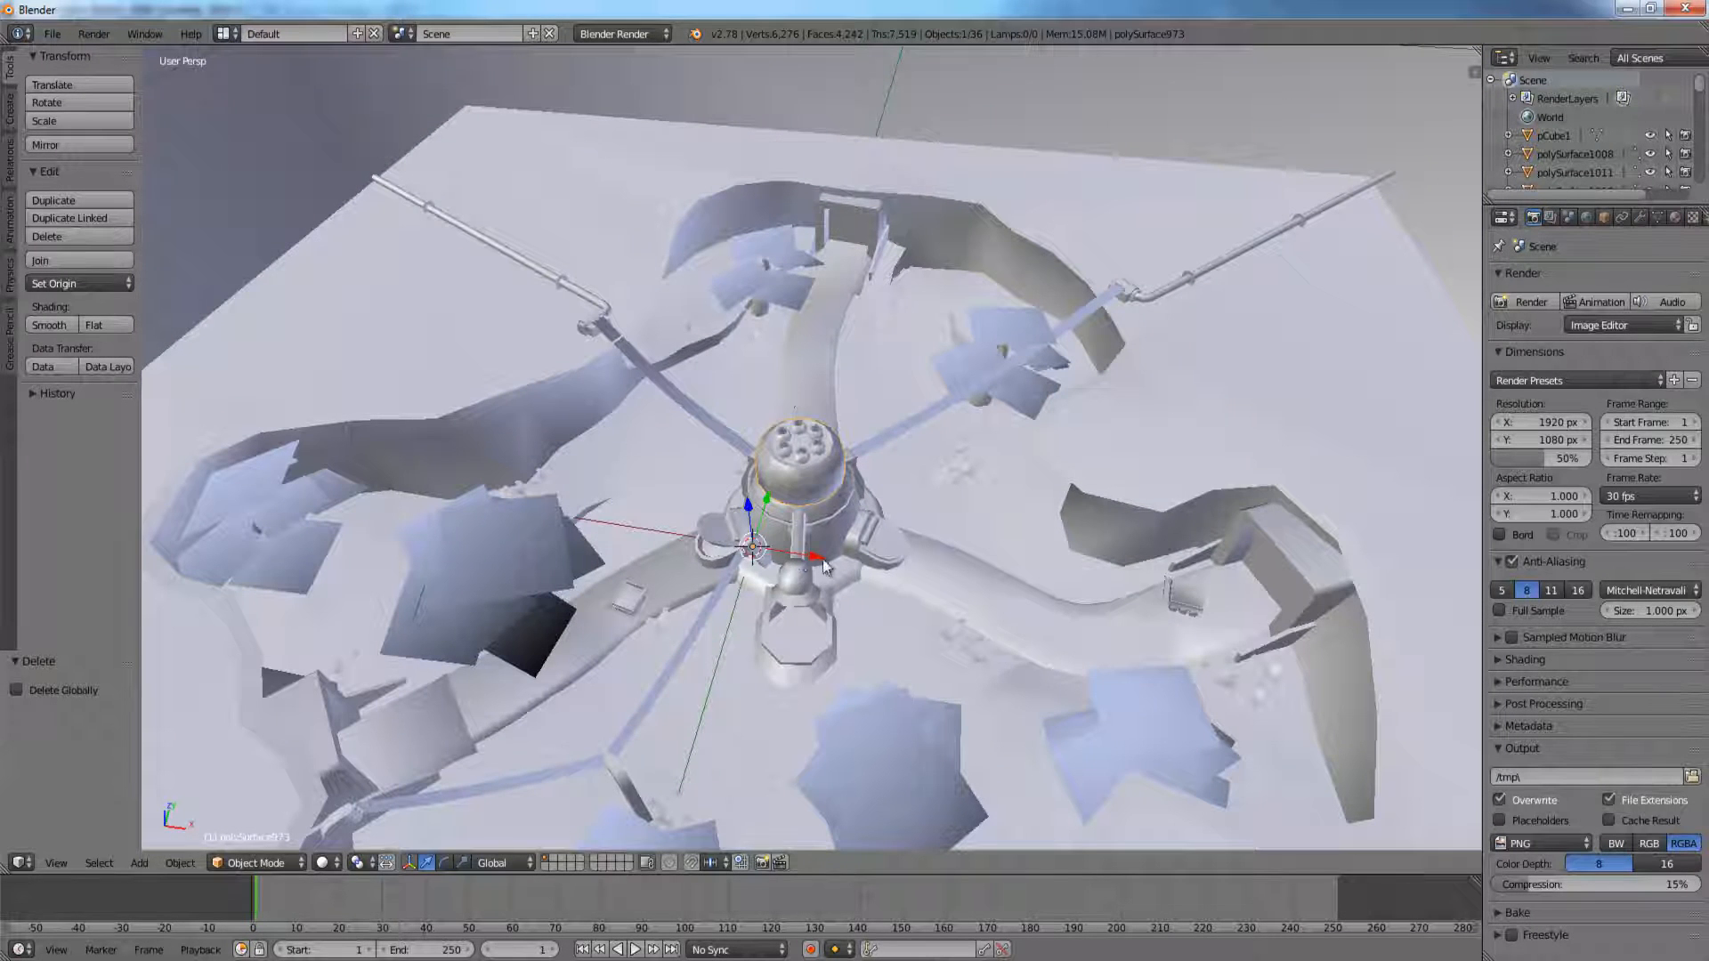
Try moving the central tower's dome along the X axis, undo the move, and inspect the tower's surroundings.
{"action": "left_click_drag", "start_coordinate": [823, 561], "coordinate": [757, 562]}
{"action": "key", "text": "ctrl+z"}
{"action": "right_click", "coordinate": [1124, 291]}
{"action": "scroll", "coordinate": [897, 291], "scroll_direction": "up", "scroll_amount": 6}
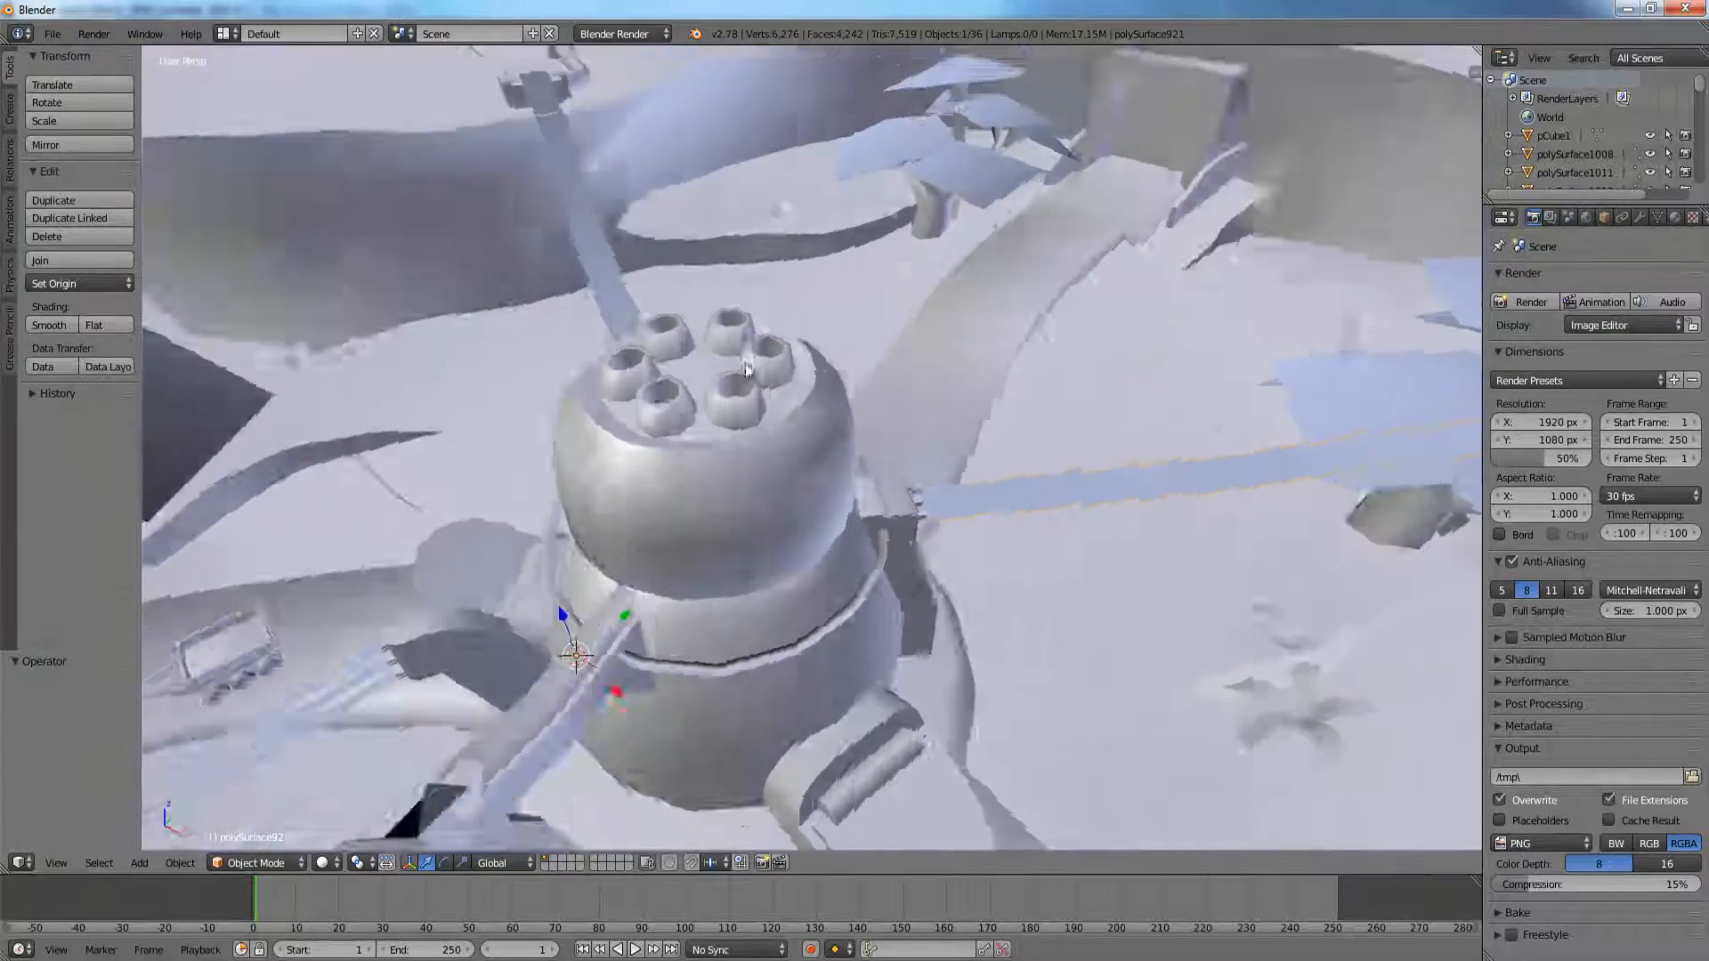
Widen the properties area beside the 3D view and change it to the UV/Image Editor.
{"action": "middle_click_drag", "start_coordinate": [748, 369], "coordinate": [500, 329]}
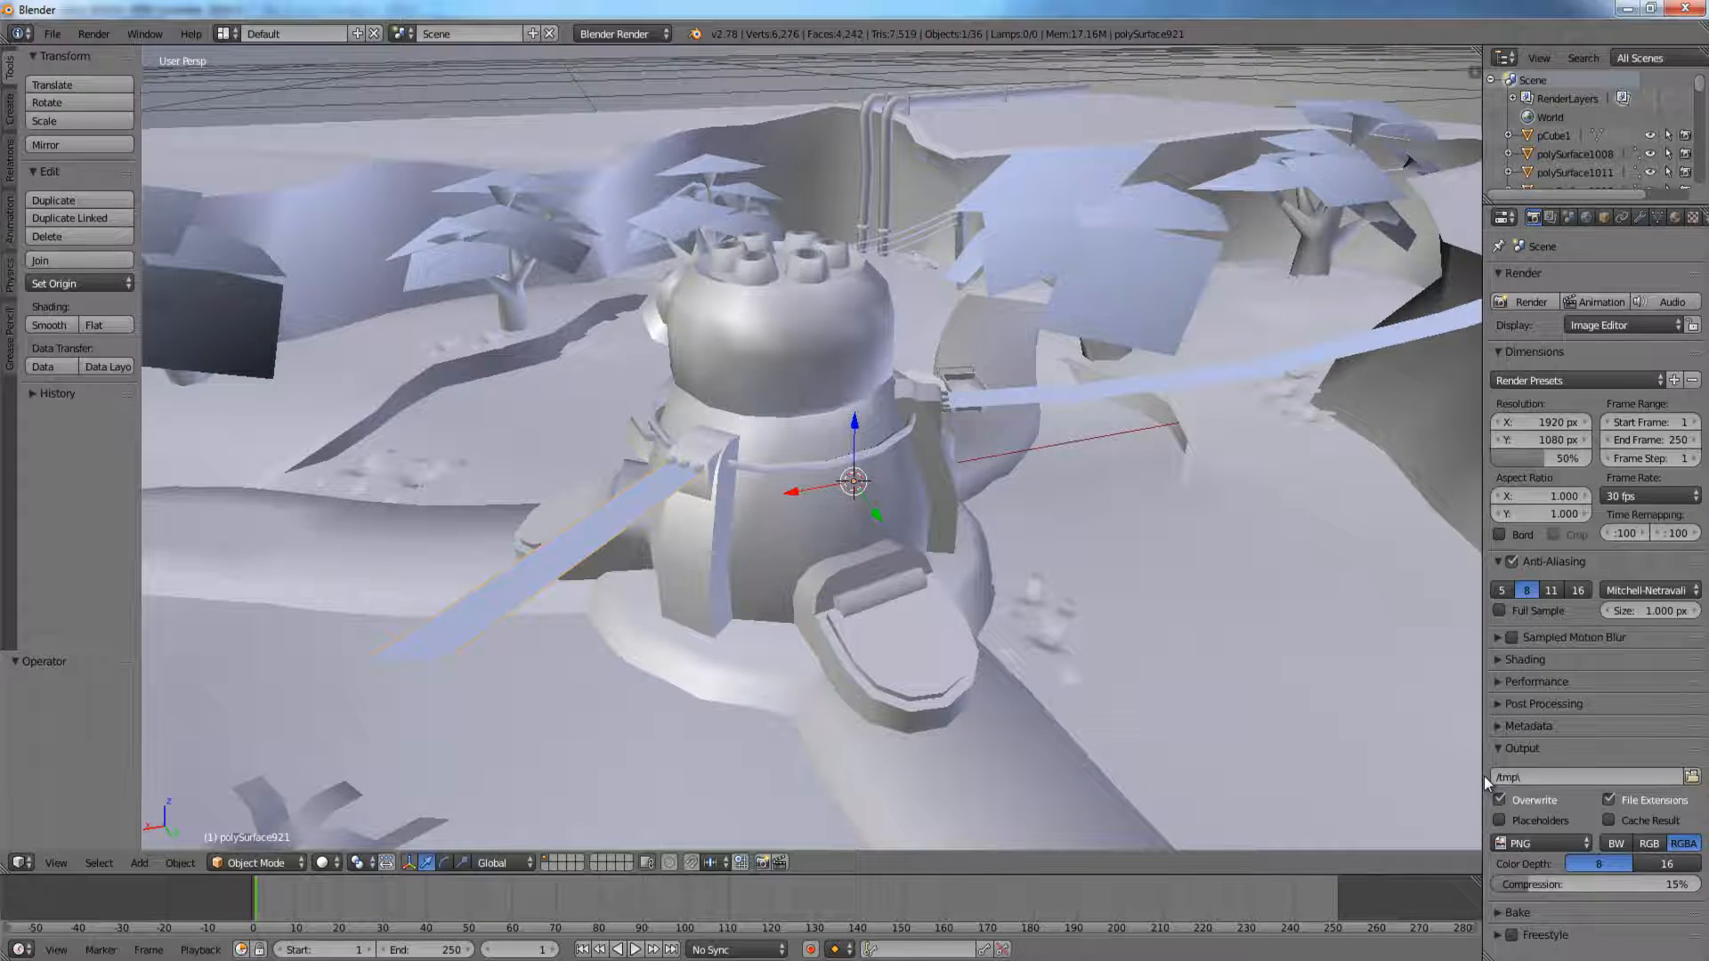
{"action": "left_click_drag", "start_coordinate": [1484, 777], "coordinate": [1277, 776]}
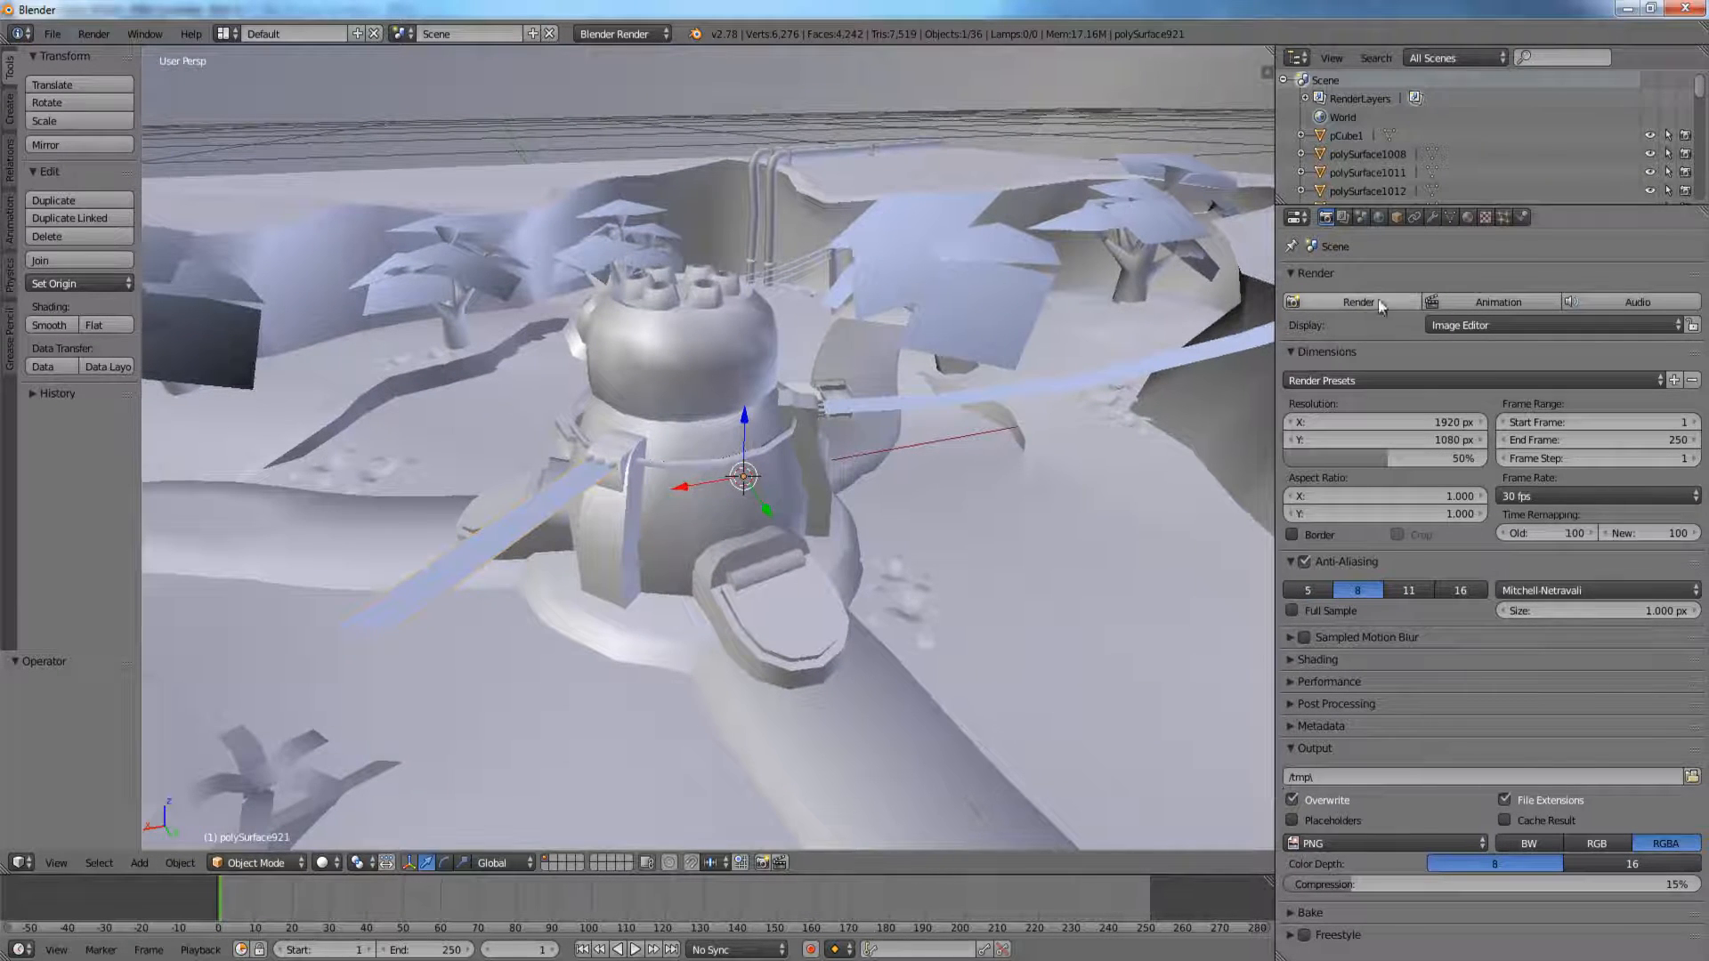
{"action": "left_click", "coordinate": [1303, 222]}
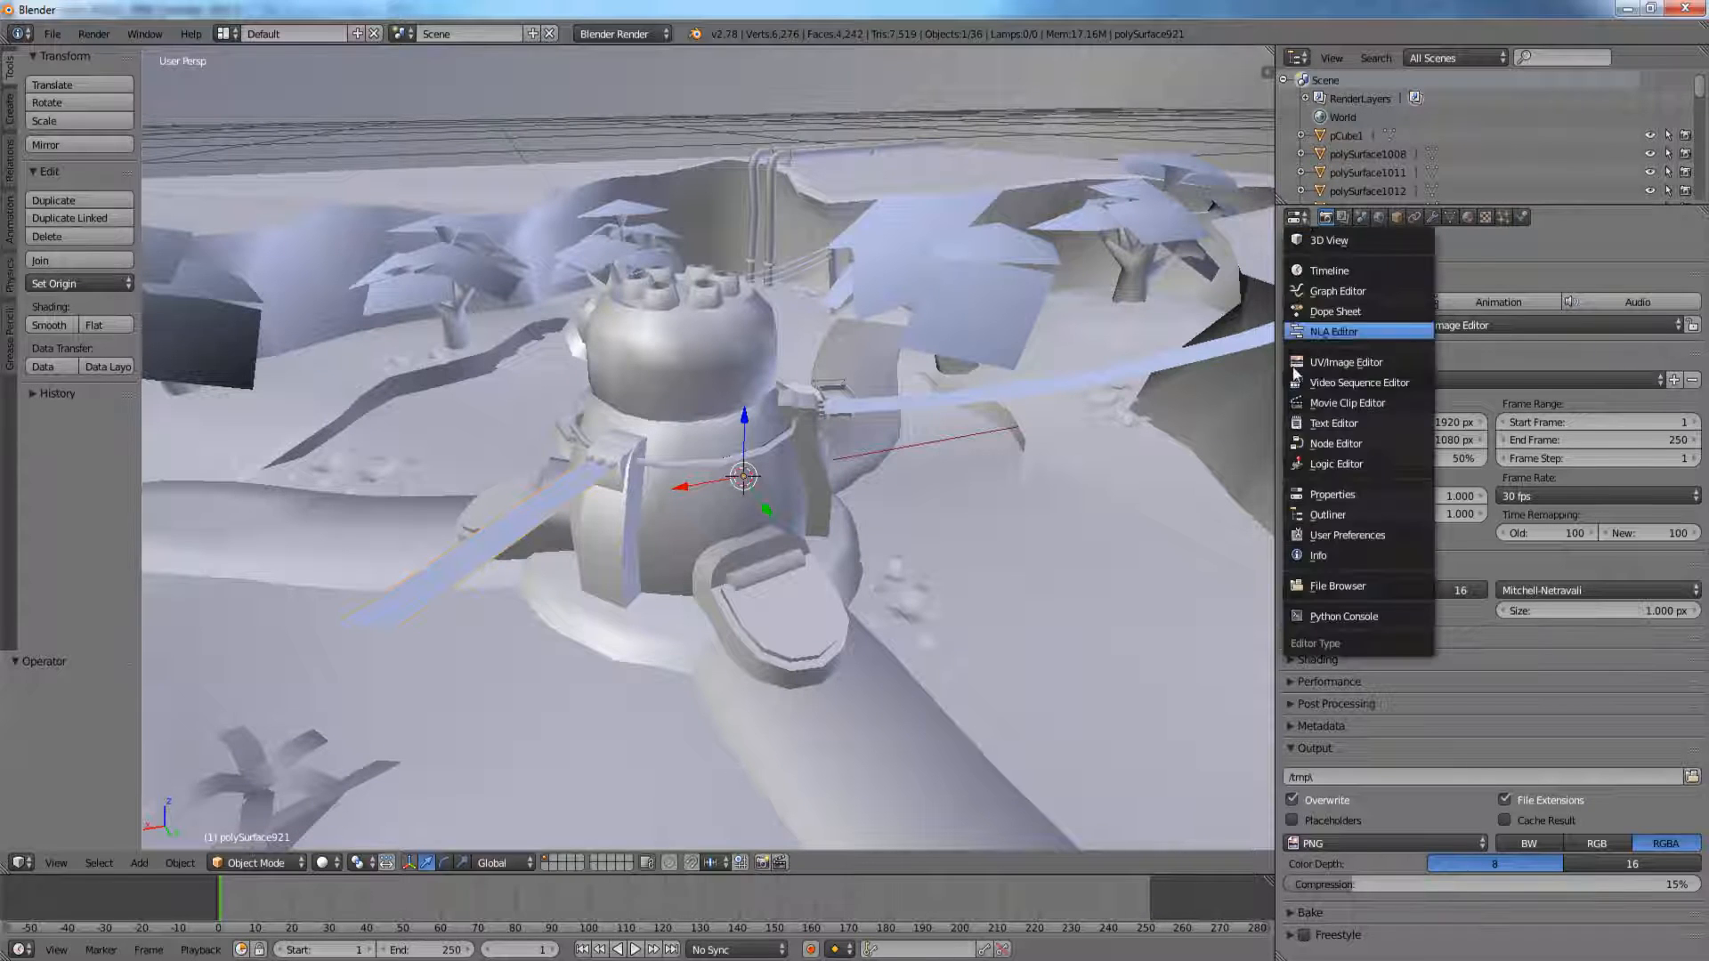
{"action": "left_click", "coordinate": [1342, 361]}
Start opening an image and browse to the Textures folder inside the pen project's Assets folder.
{"action": "left_click", "coordinate": [1374, 950]}
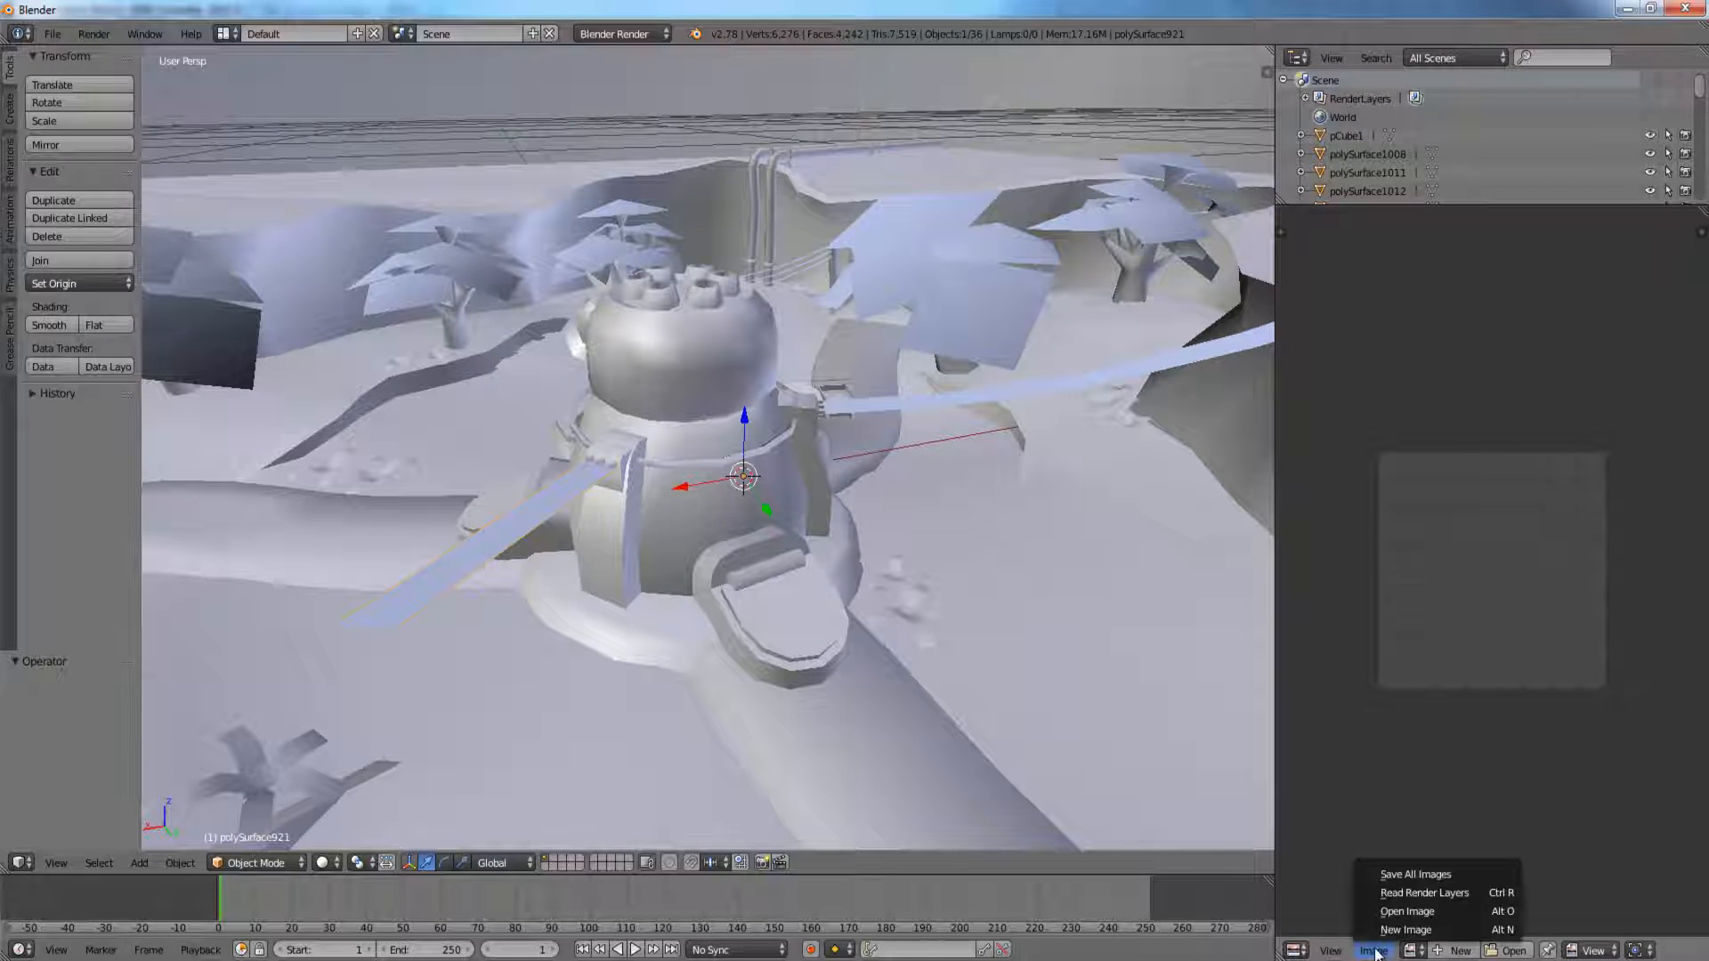
{"action": "left_click", "coordinate": [1411, 806]}
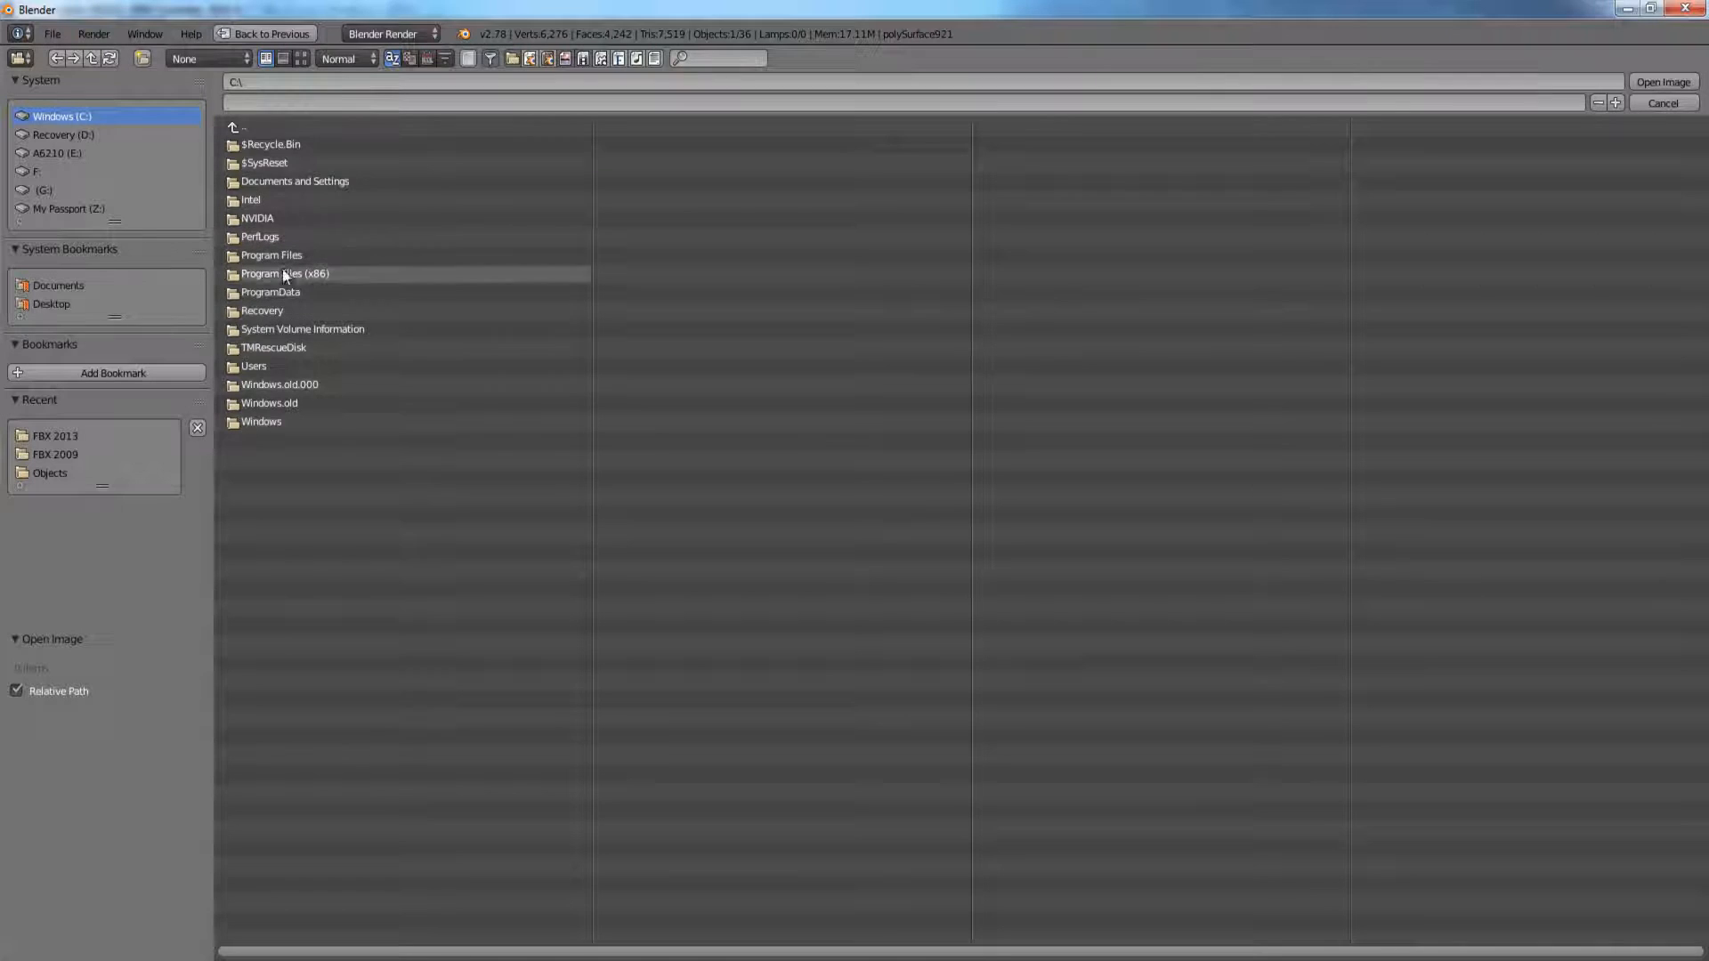
{"action": "left_click", "coordinate": [315, 81]}
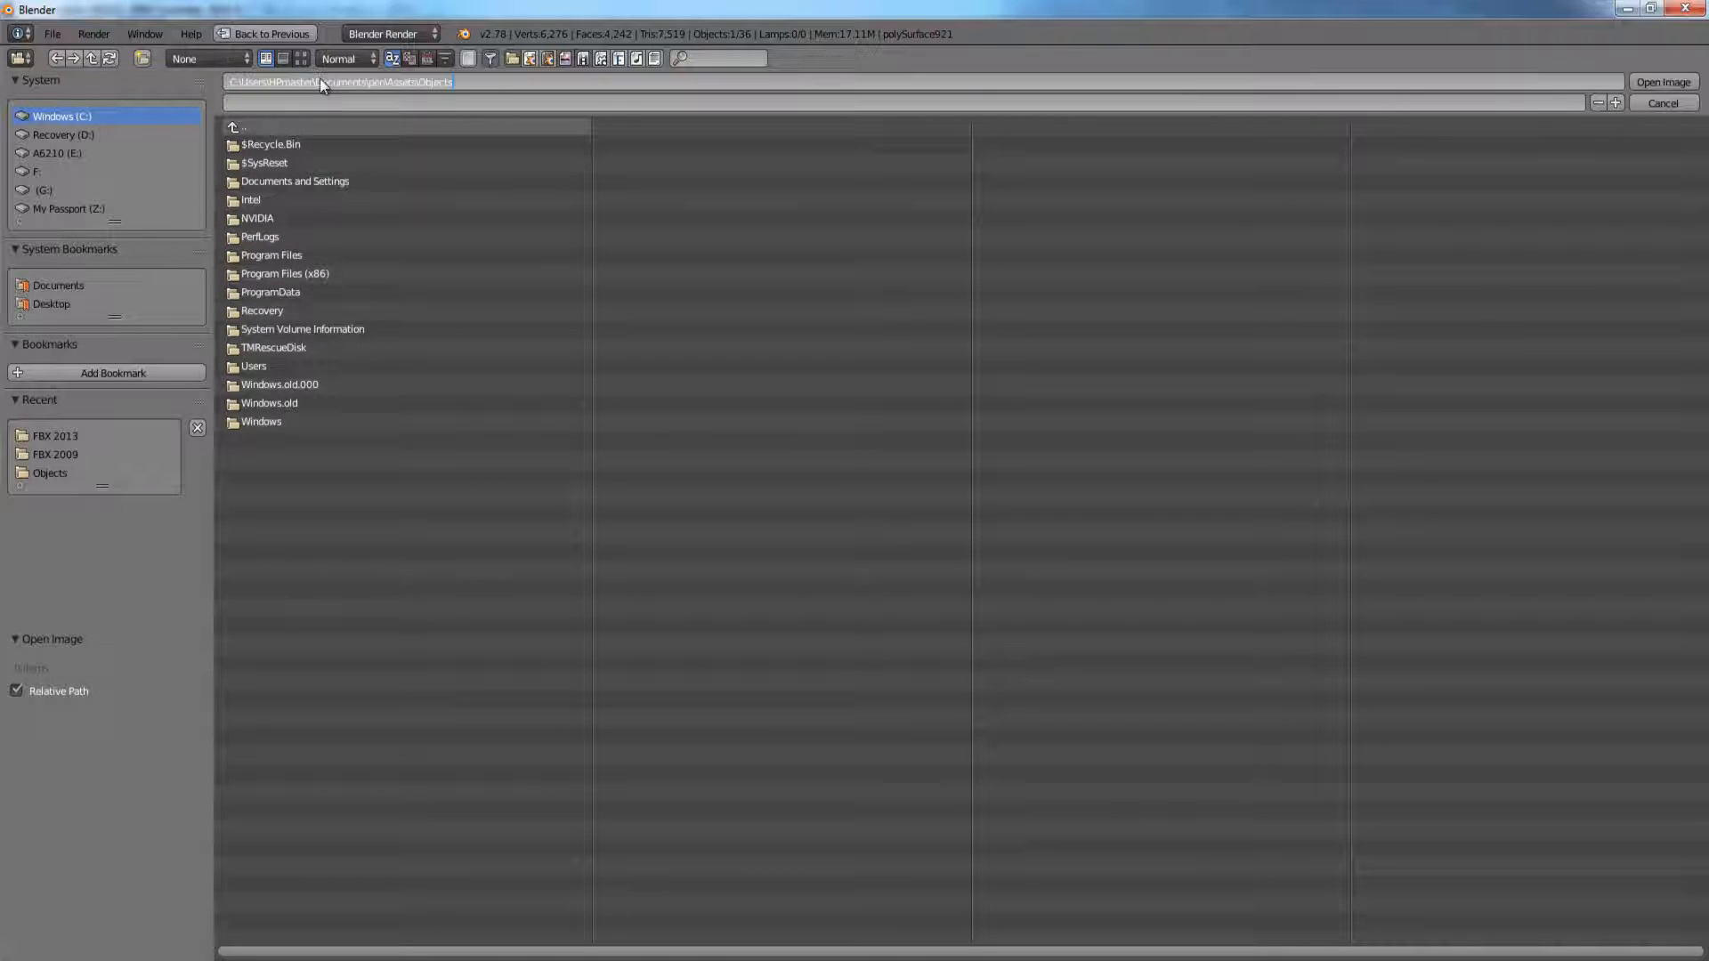
{"action": "key", "text": "Return"}
{"action": "left_click", "coordinate": [260, 127]}
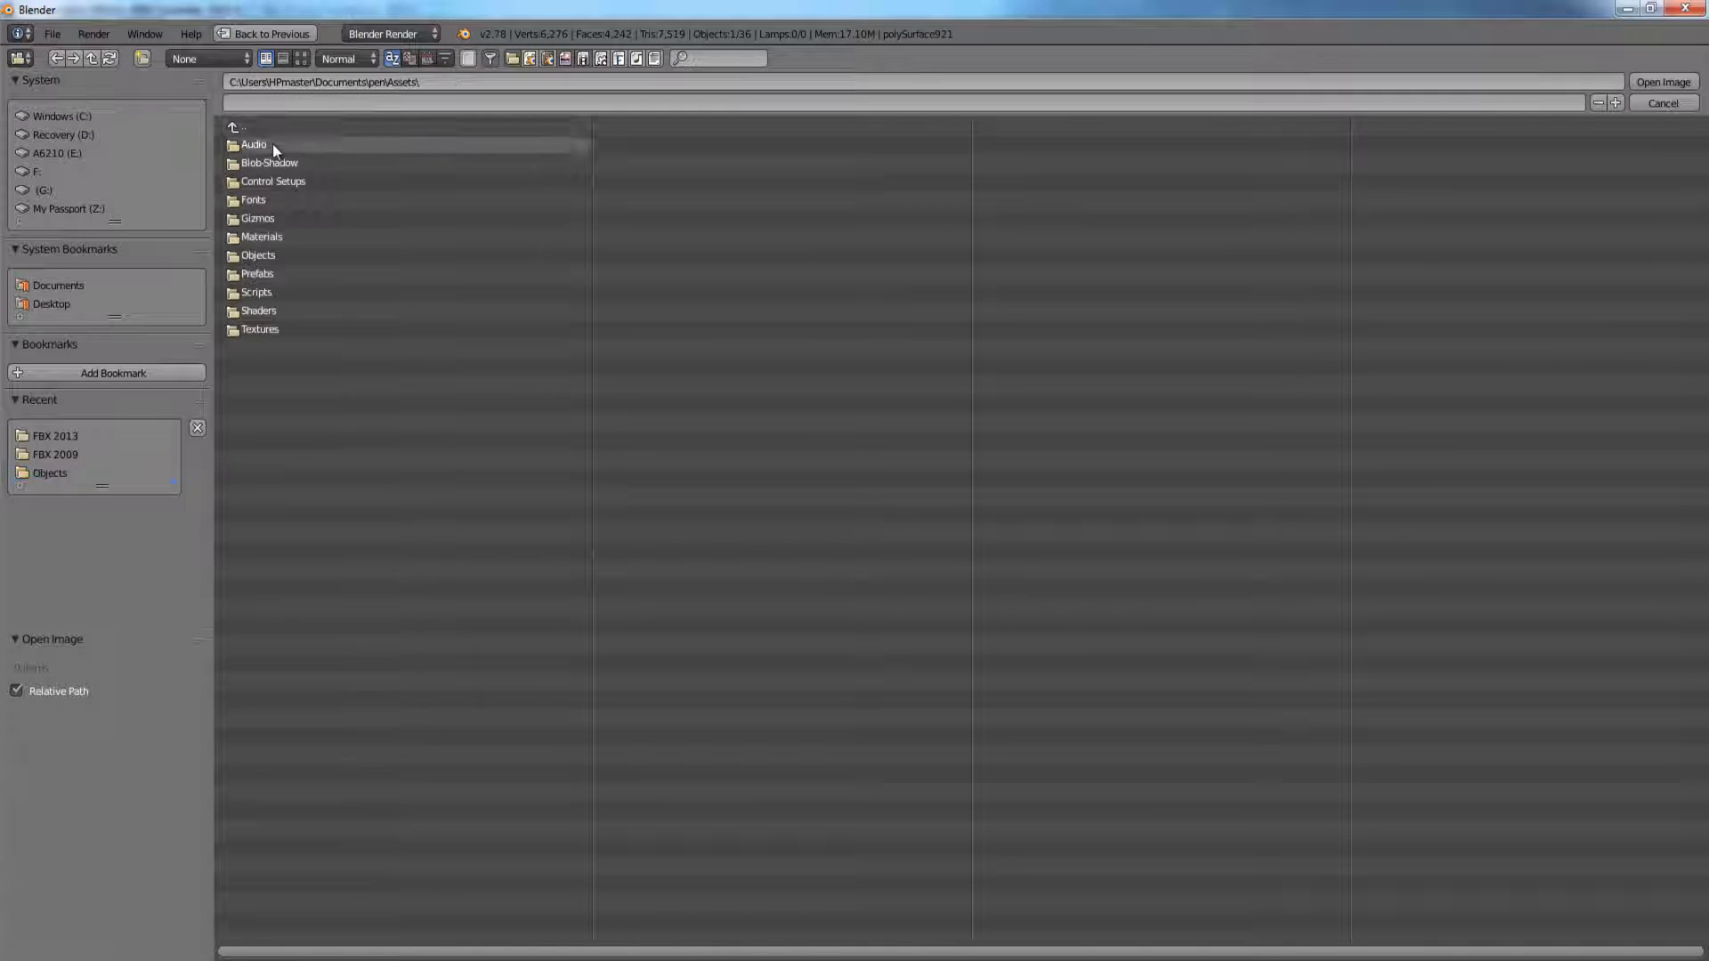
{"action": "left_click", "coordinate": [263, 330]}
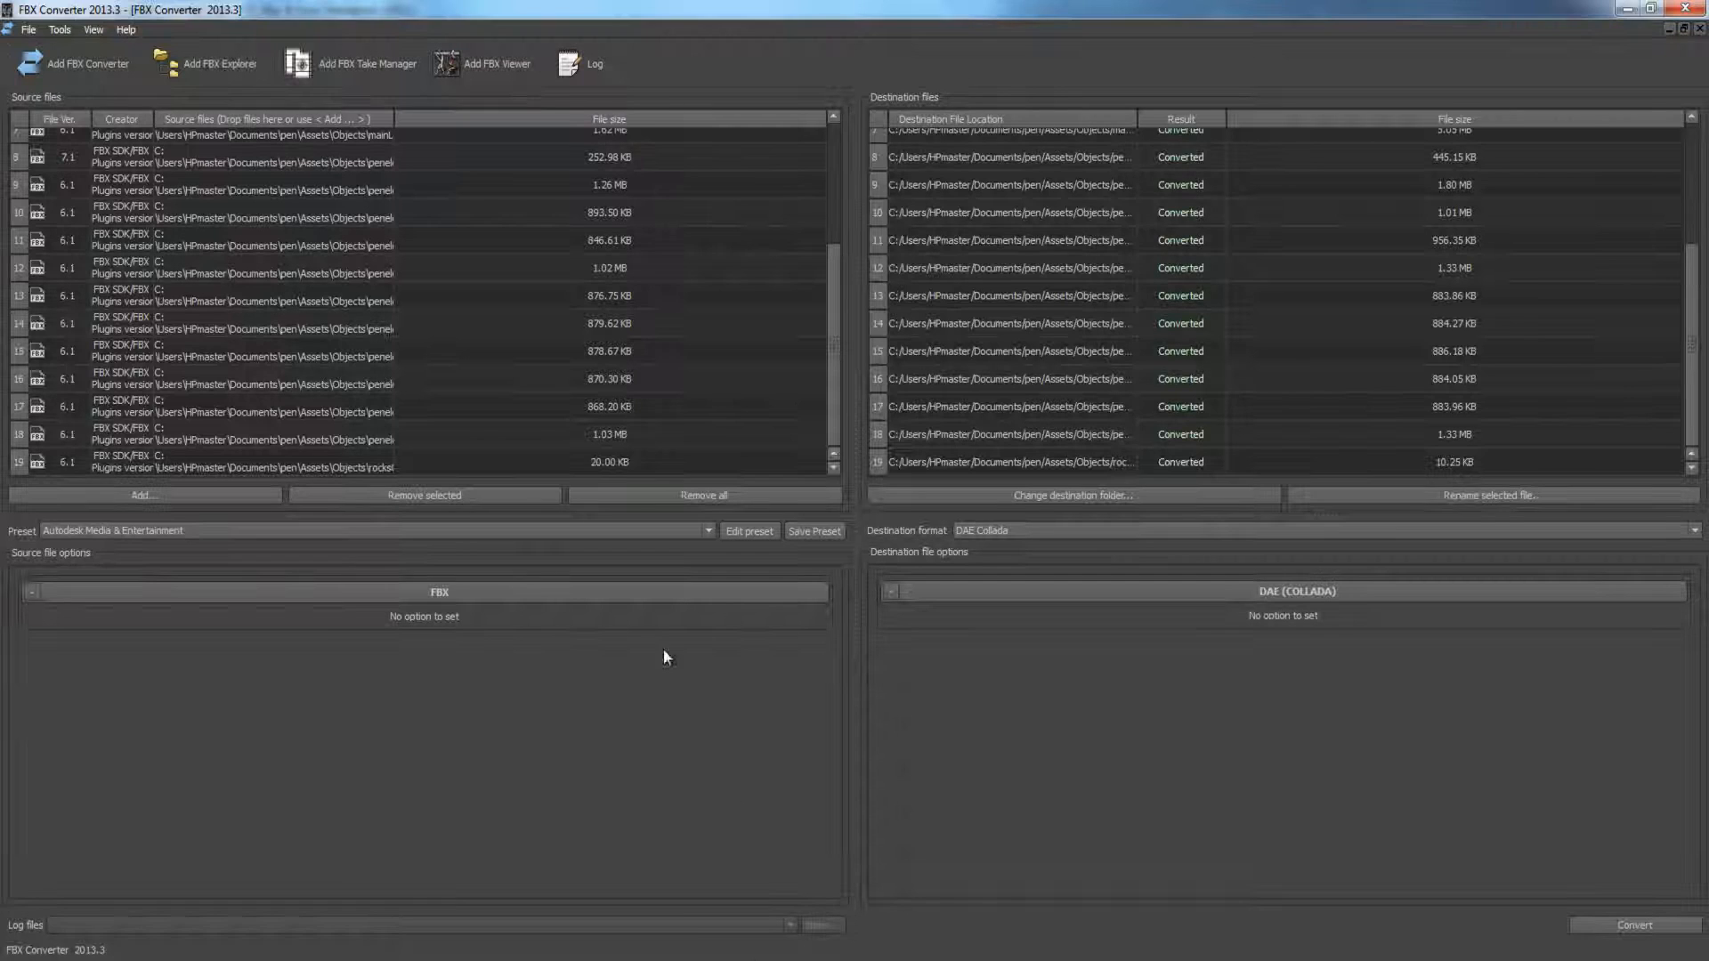
Return to Blender's image browser and open cableOneTGA.tga.
{"action": "left_click", "coordinate": [1626, 9]}
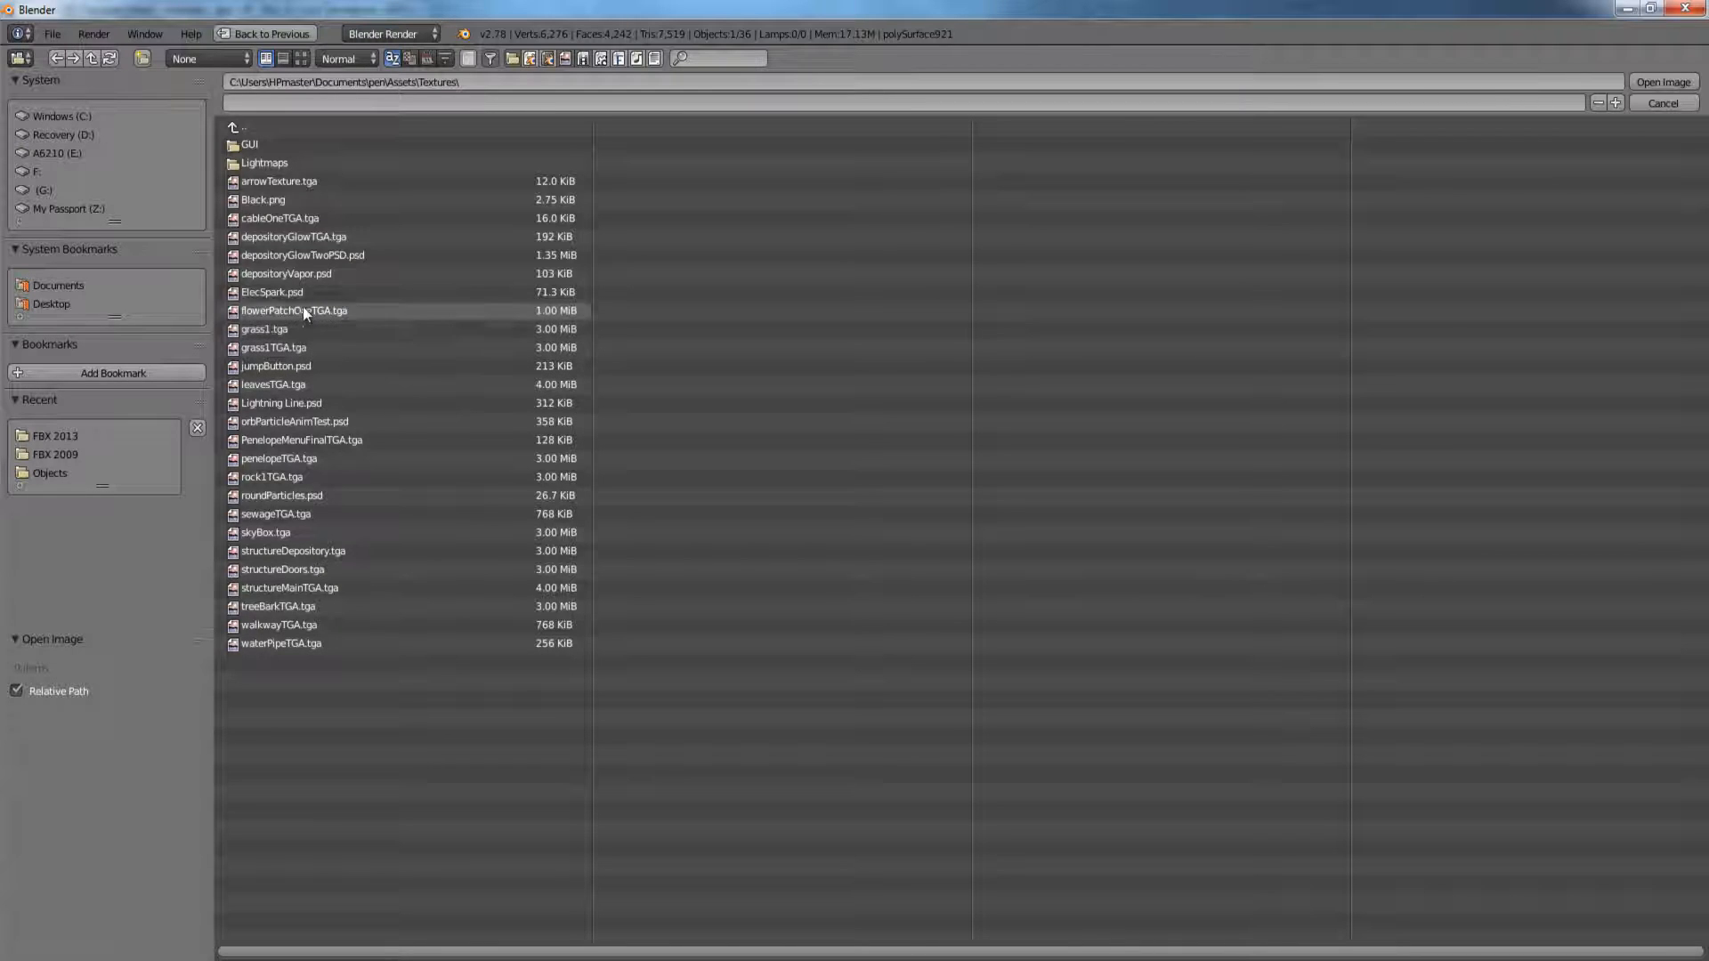
{"action": "left_click", "coordinate": [269, 220]}
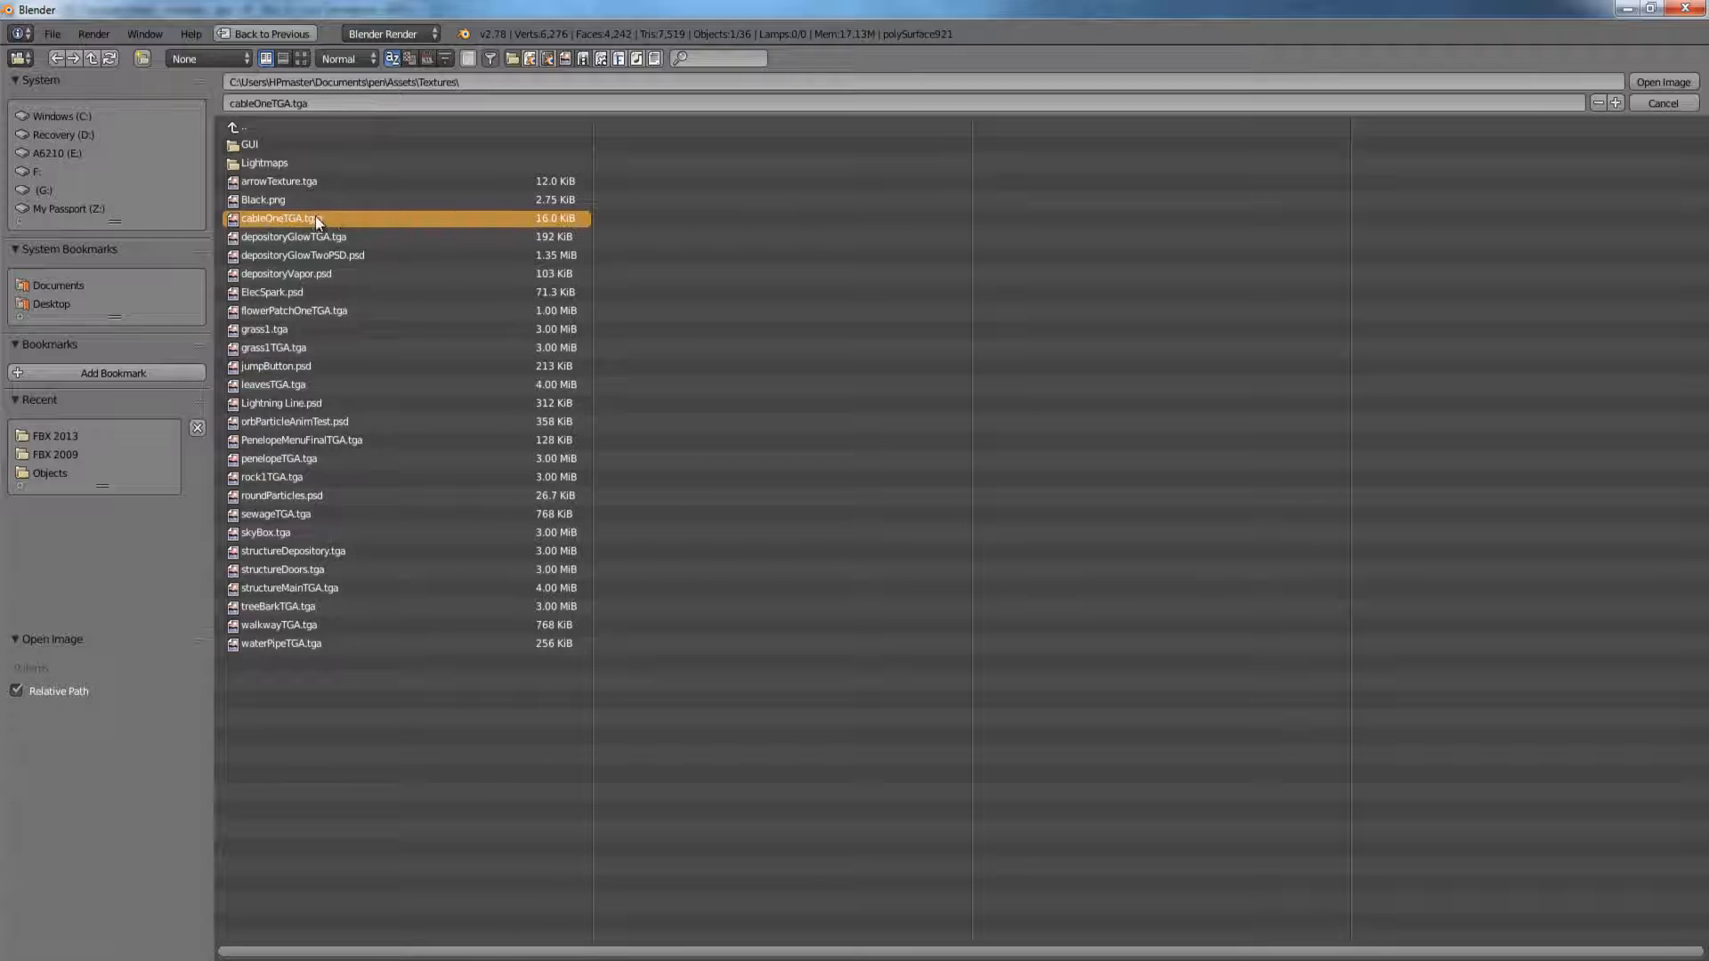
{"action": "double_click", "coordinate": [360, 218]}
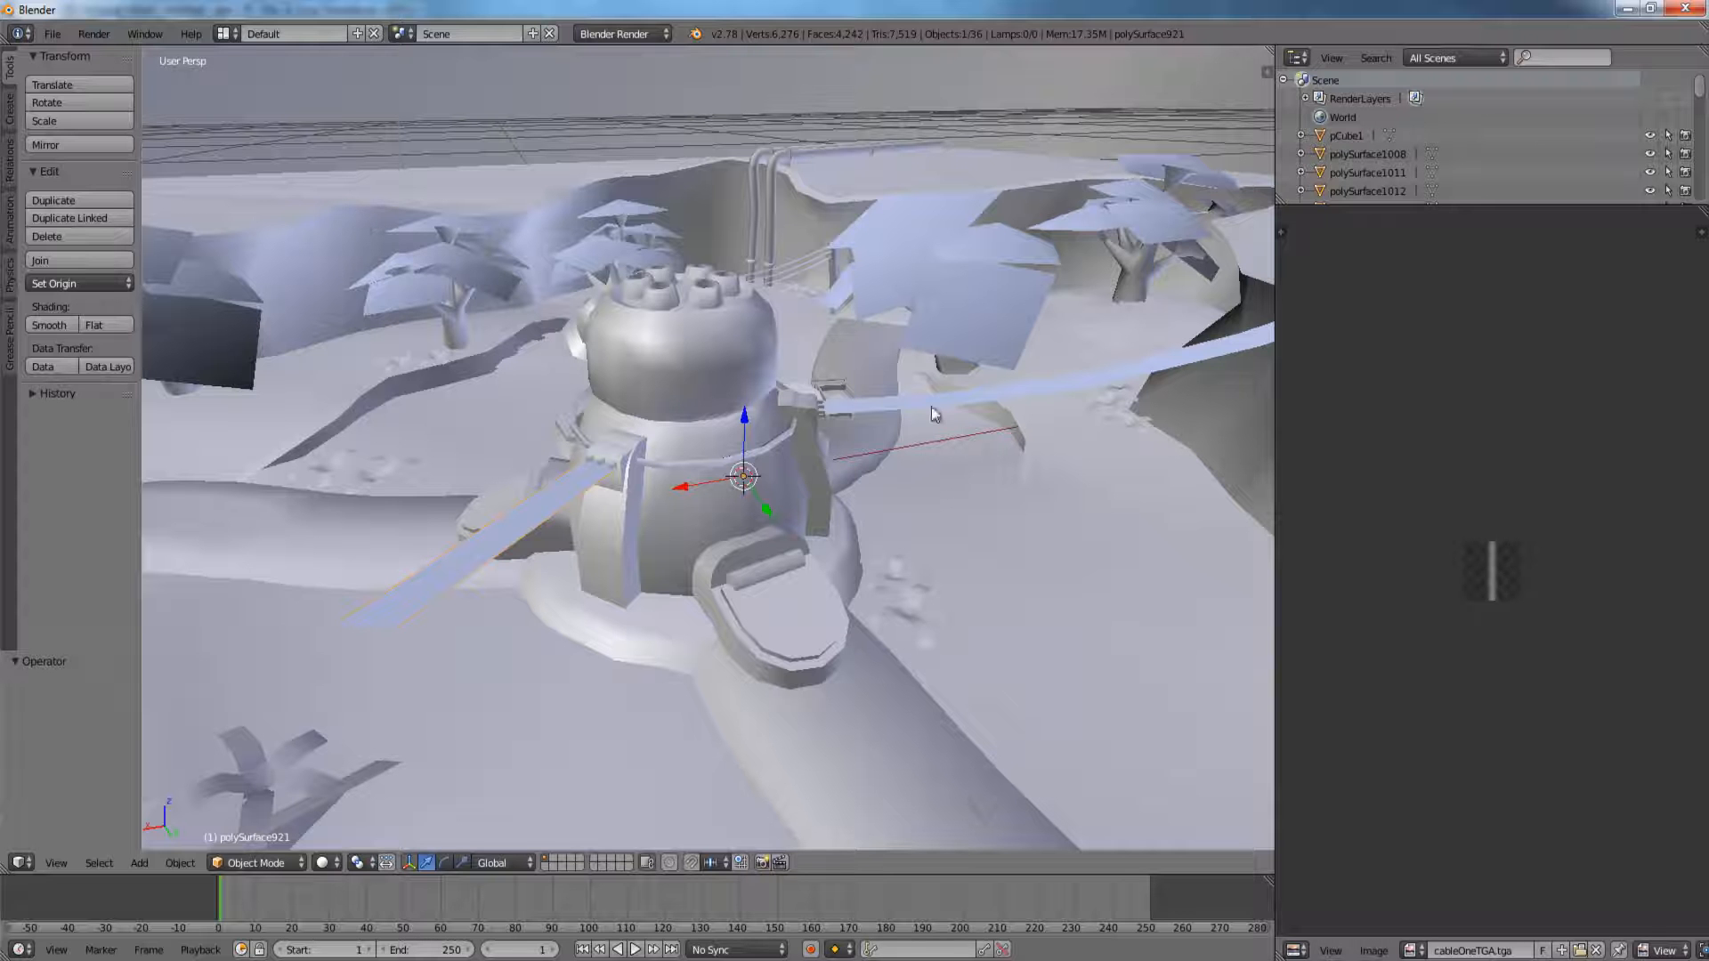
Enter Edit Mode on the flat cable strip beside the central tower and select all its faces.
{"action": "middle_click_drag", "start_coordinate": [857, 435], "coordinate": [577, 467], "text": "shift"}
{"action": "middle_click_drag", "start_coordinate": [577, 468], "coordinate": [597, 537]}
{"action": "key", "text": "Tab"}
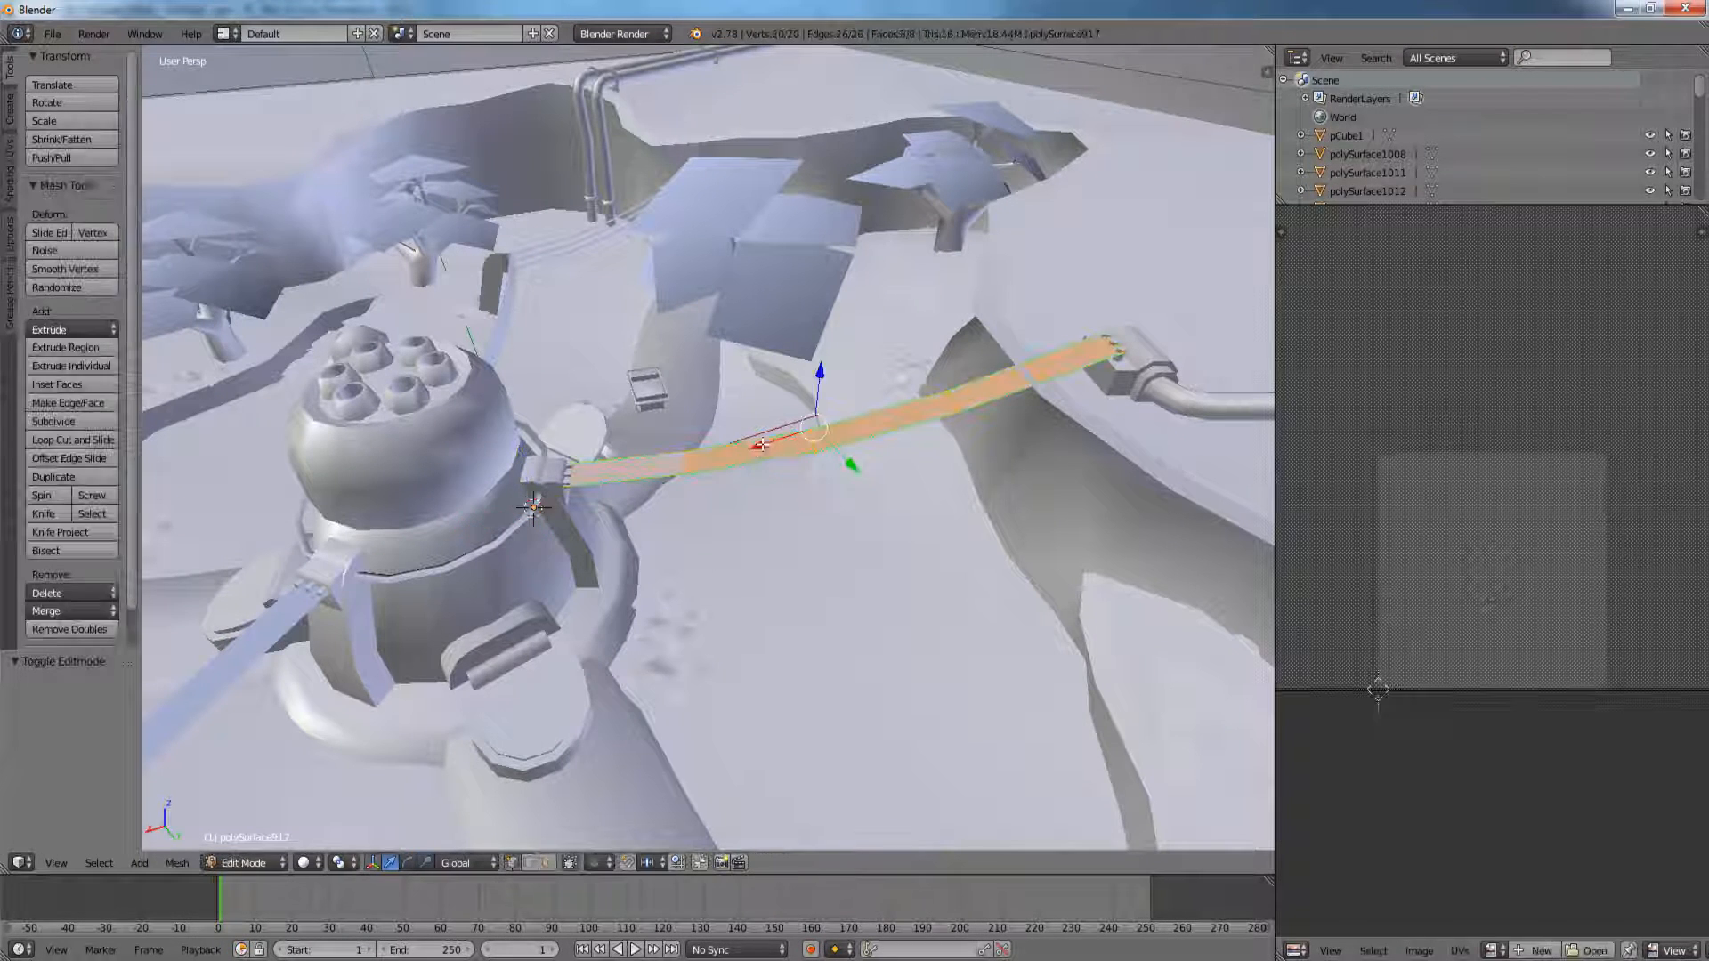
{"action": "key", "text": "a"}
{"action": "key", "text": "a"}
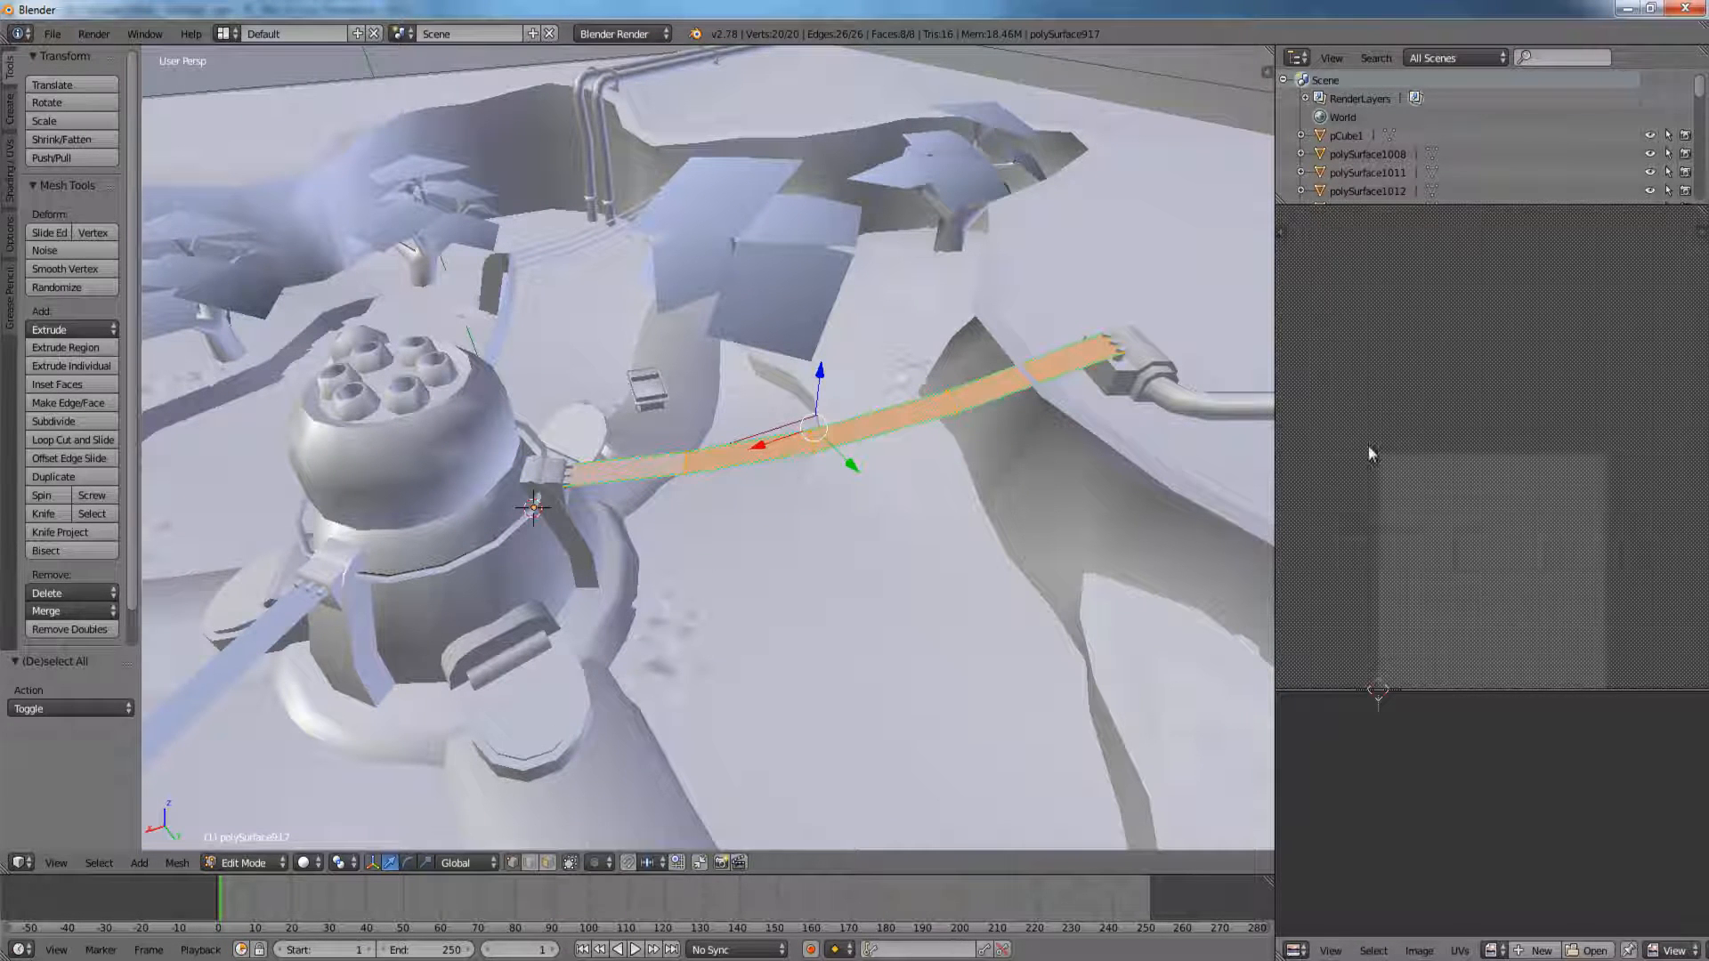
Assign the loaded cableOneTGA.tga image to the cable strip's UVs.
{"action": "scroll", "coordinate": [1370, 454], "scroll_direction": "down", "scroll_amount": 5}
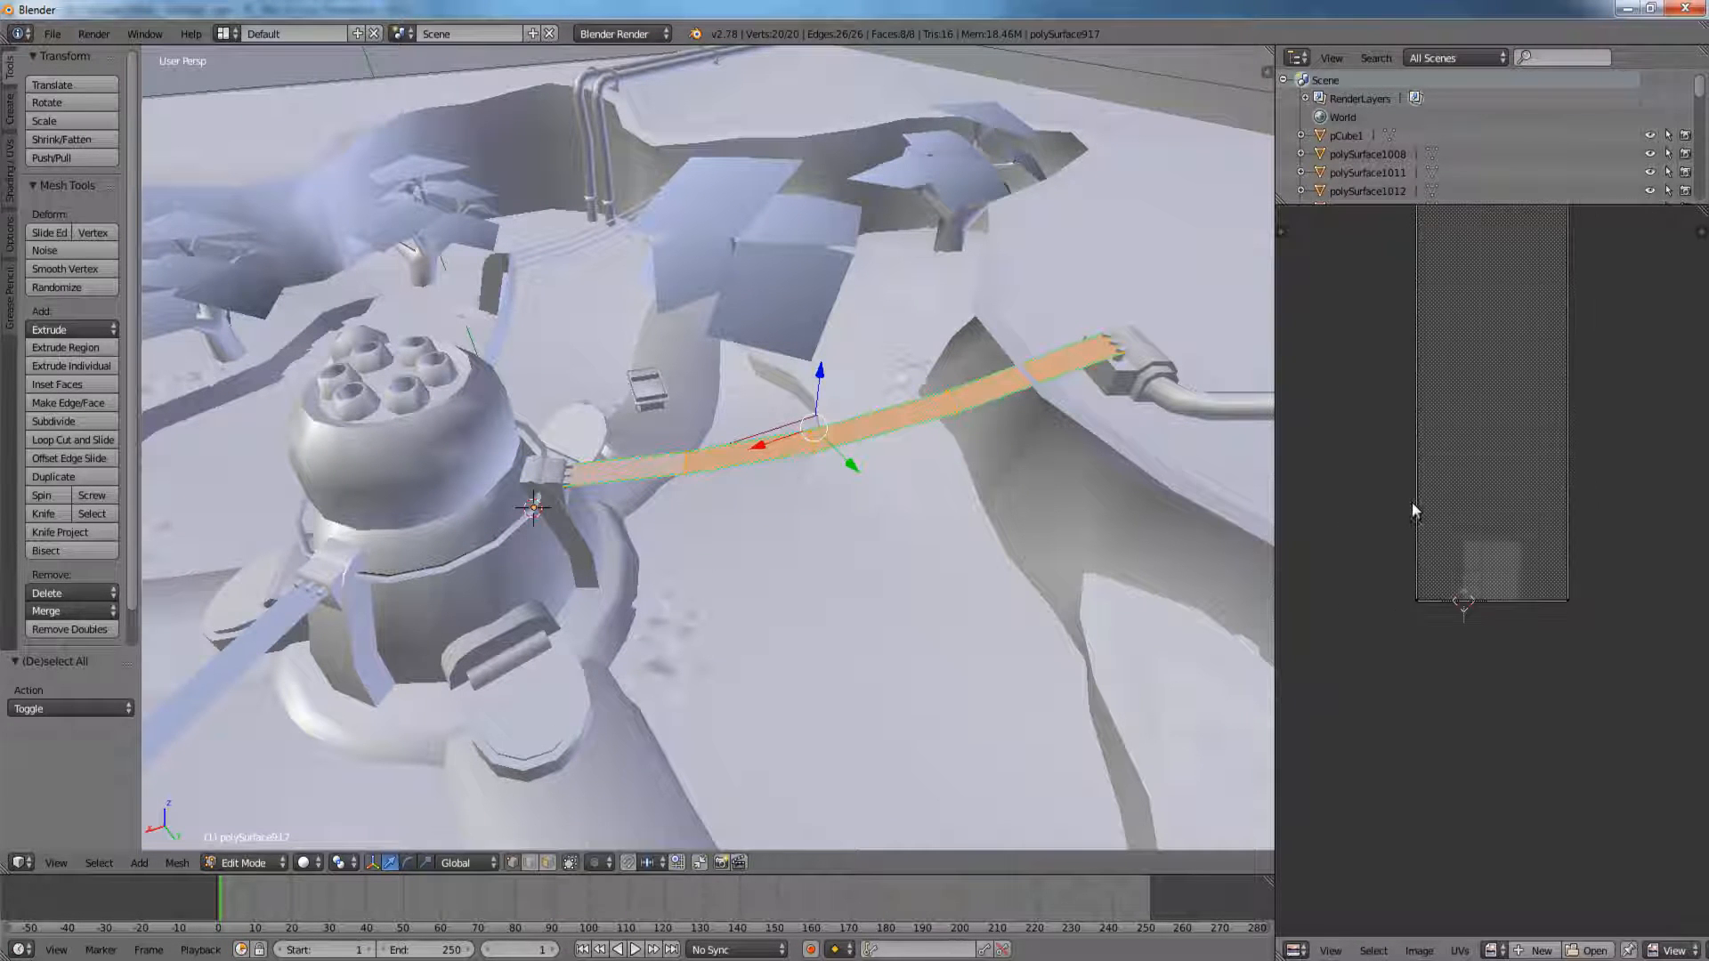
{"action": "left_click", "coordinate": [1422, 952]}
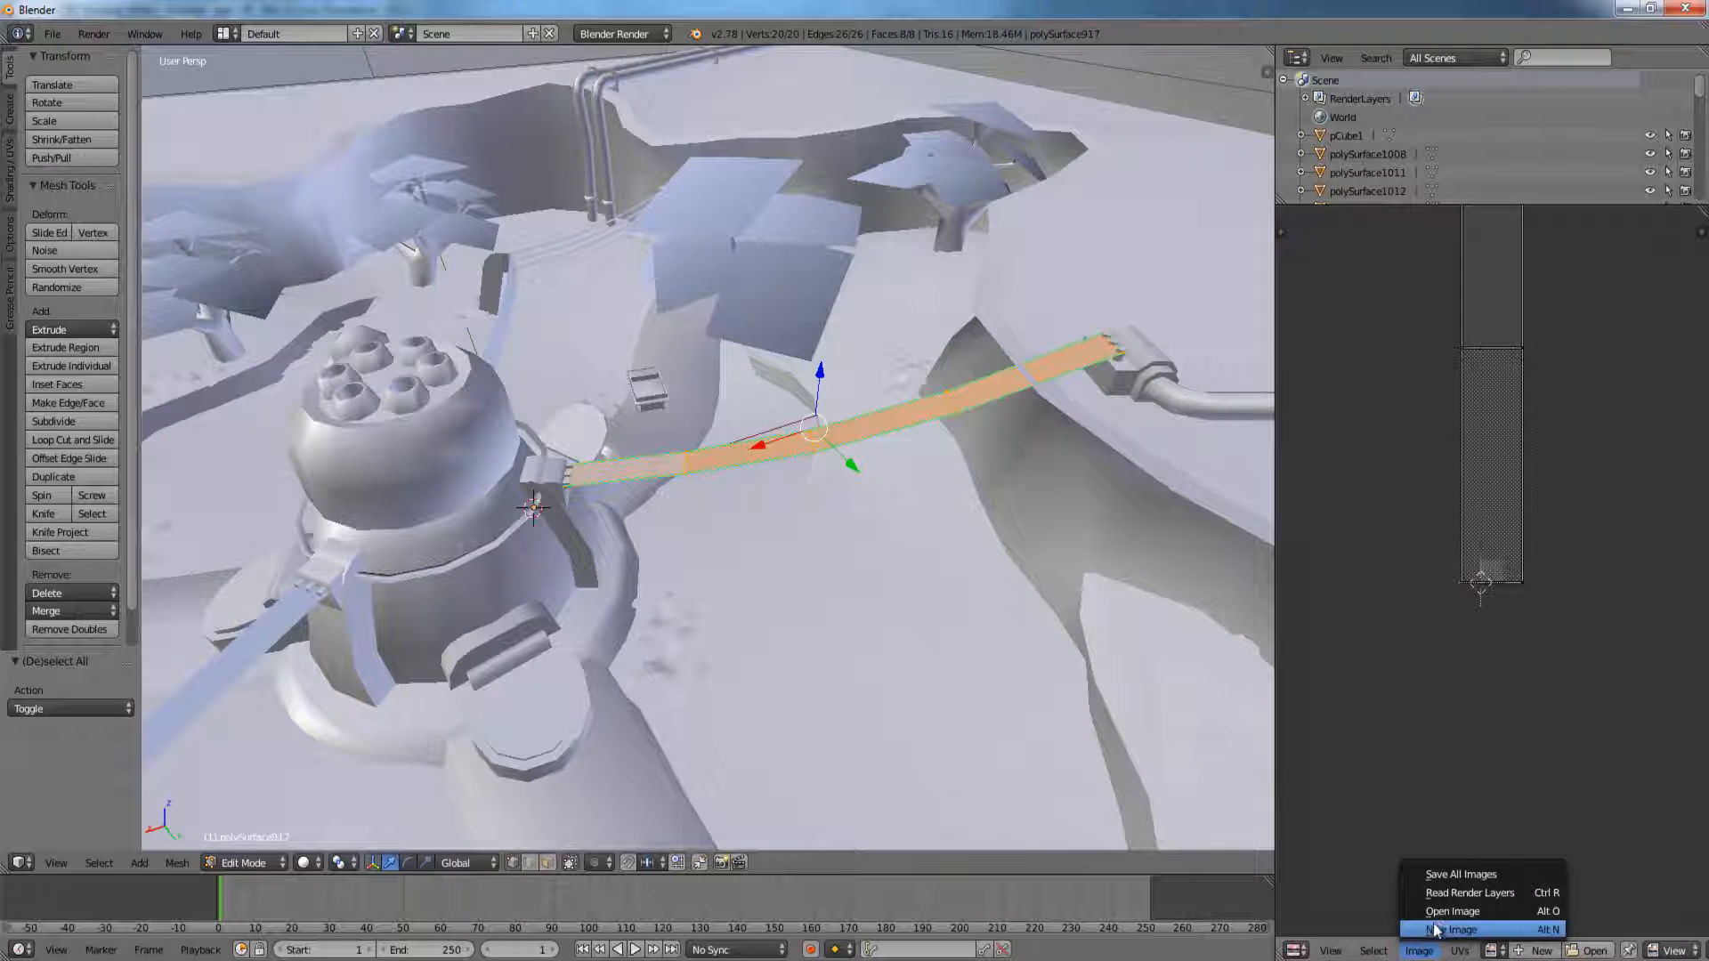
{"action": "left_click", "coordinate": [1491, 950]}
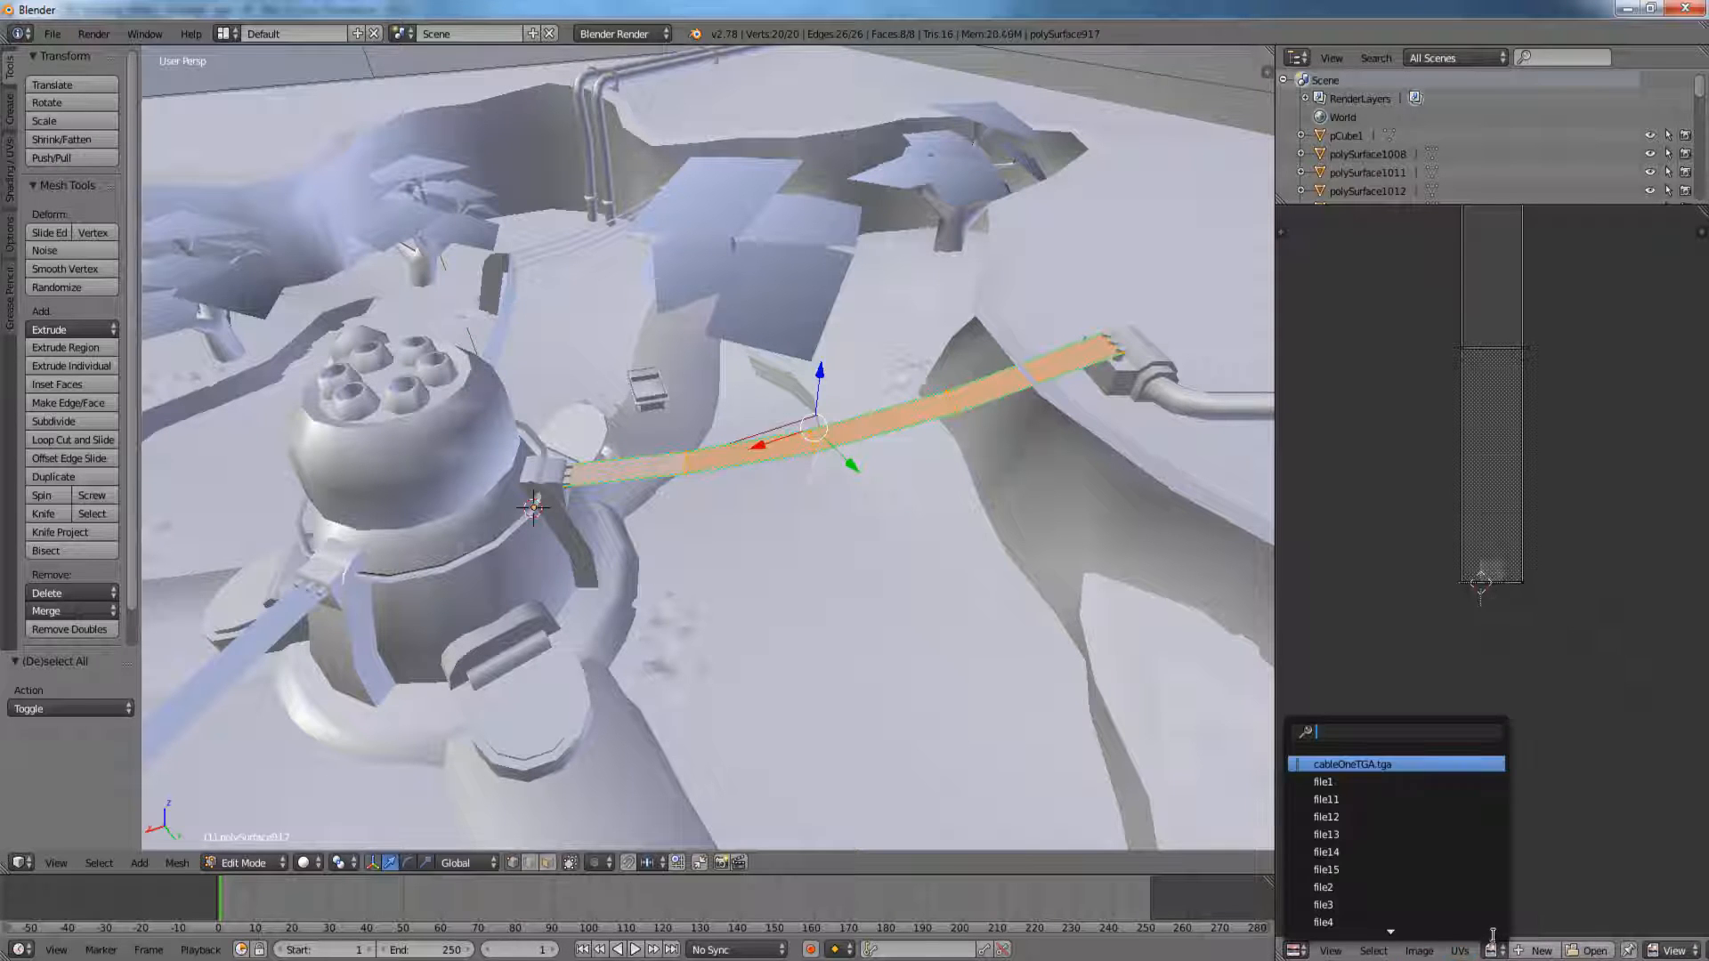
{"action": "left_click", "coordinate": [1369, 763]}
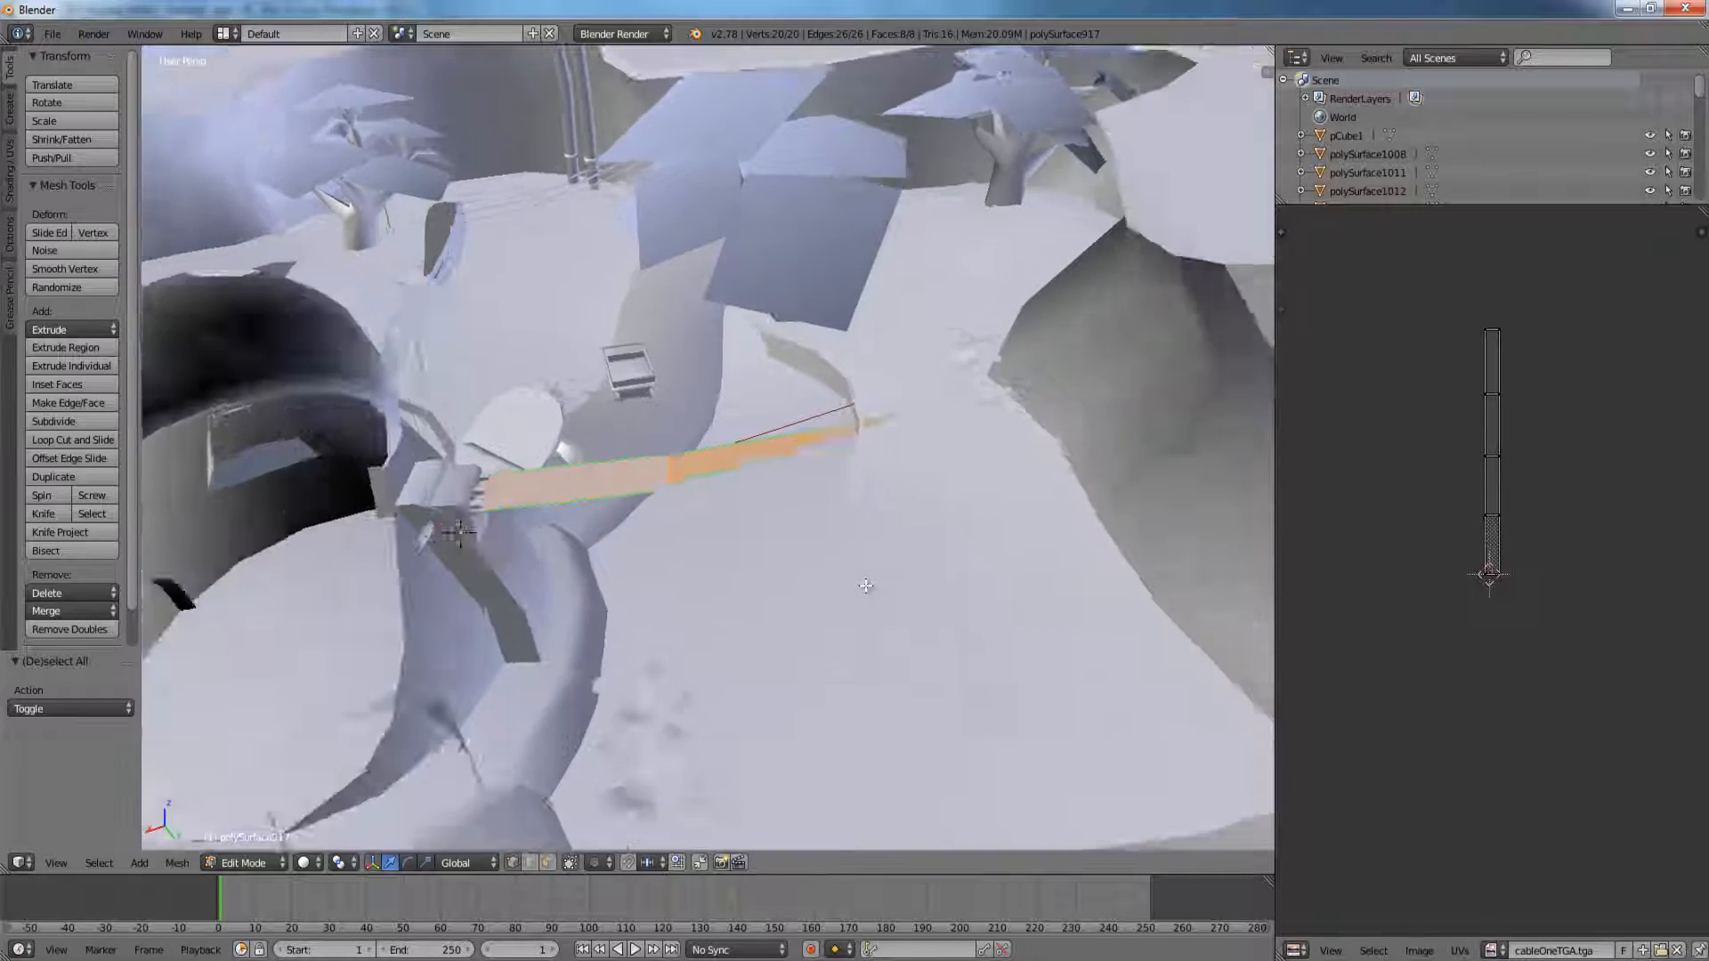
Set the viewport shading to Texture and return to Object Mode to inspect the textured cable.
{"action": "left_click", "coordinate": [307, 863]}
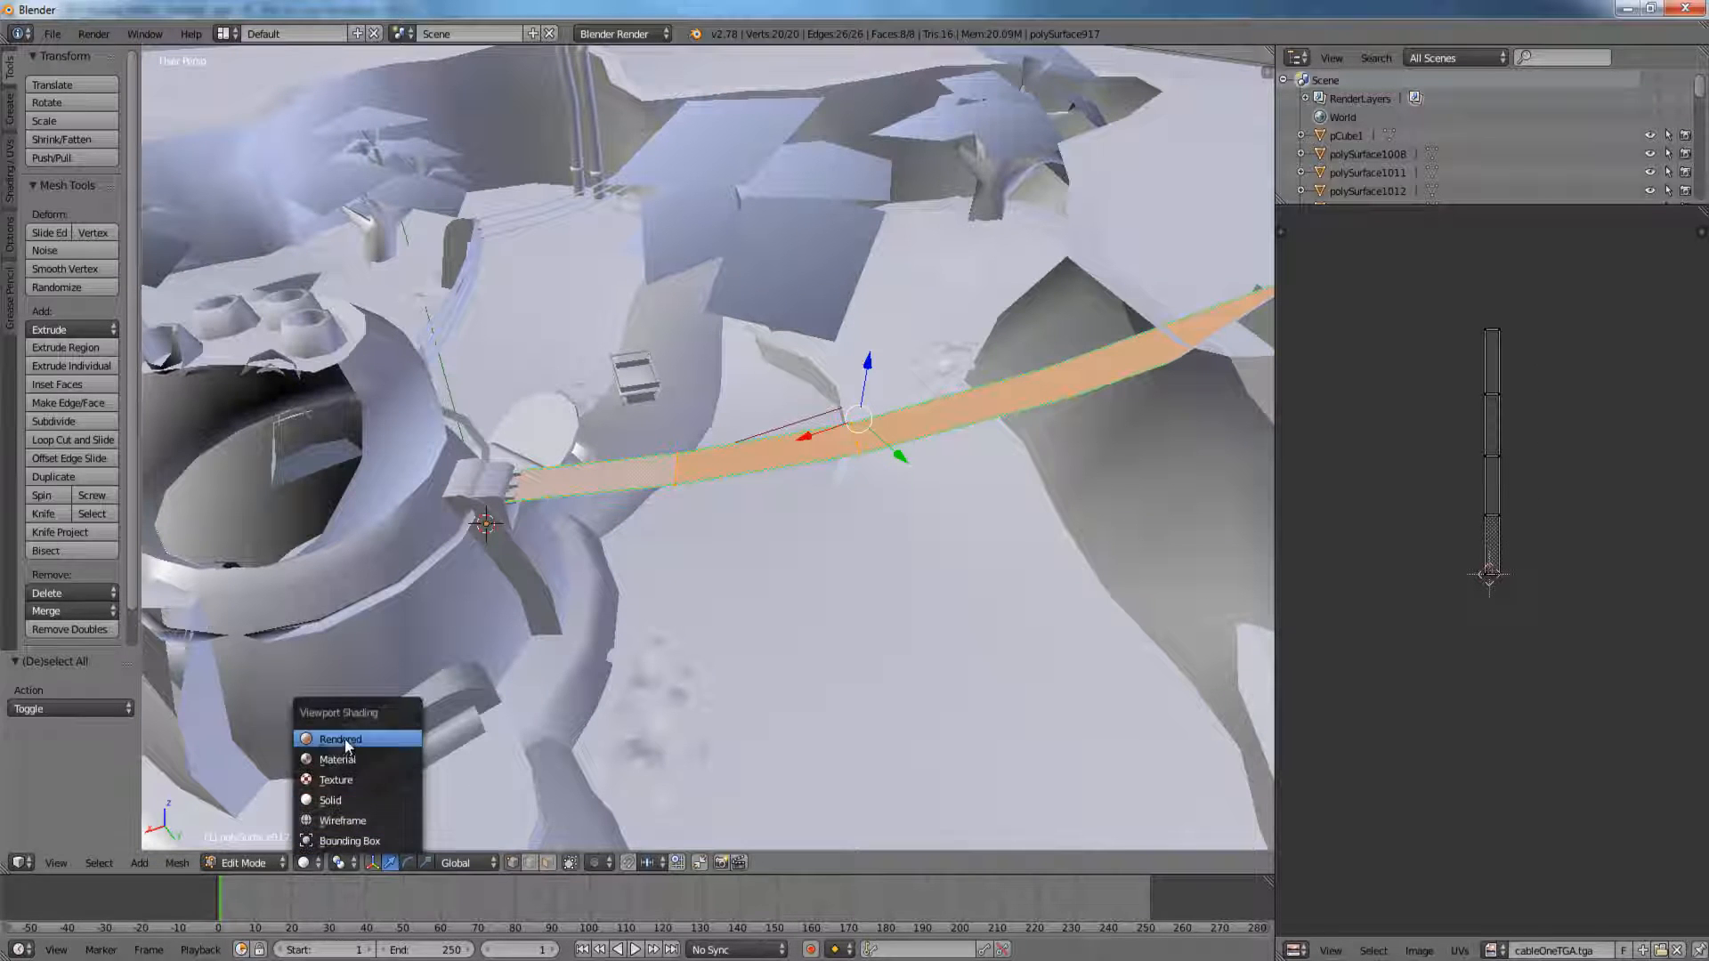
{"action": "left_click", "coordinate": [329, 781]}
{"action": "scroll", "coordinate": [647, 549], "scroll_direction": "up", "scroll_amount": 5}
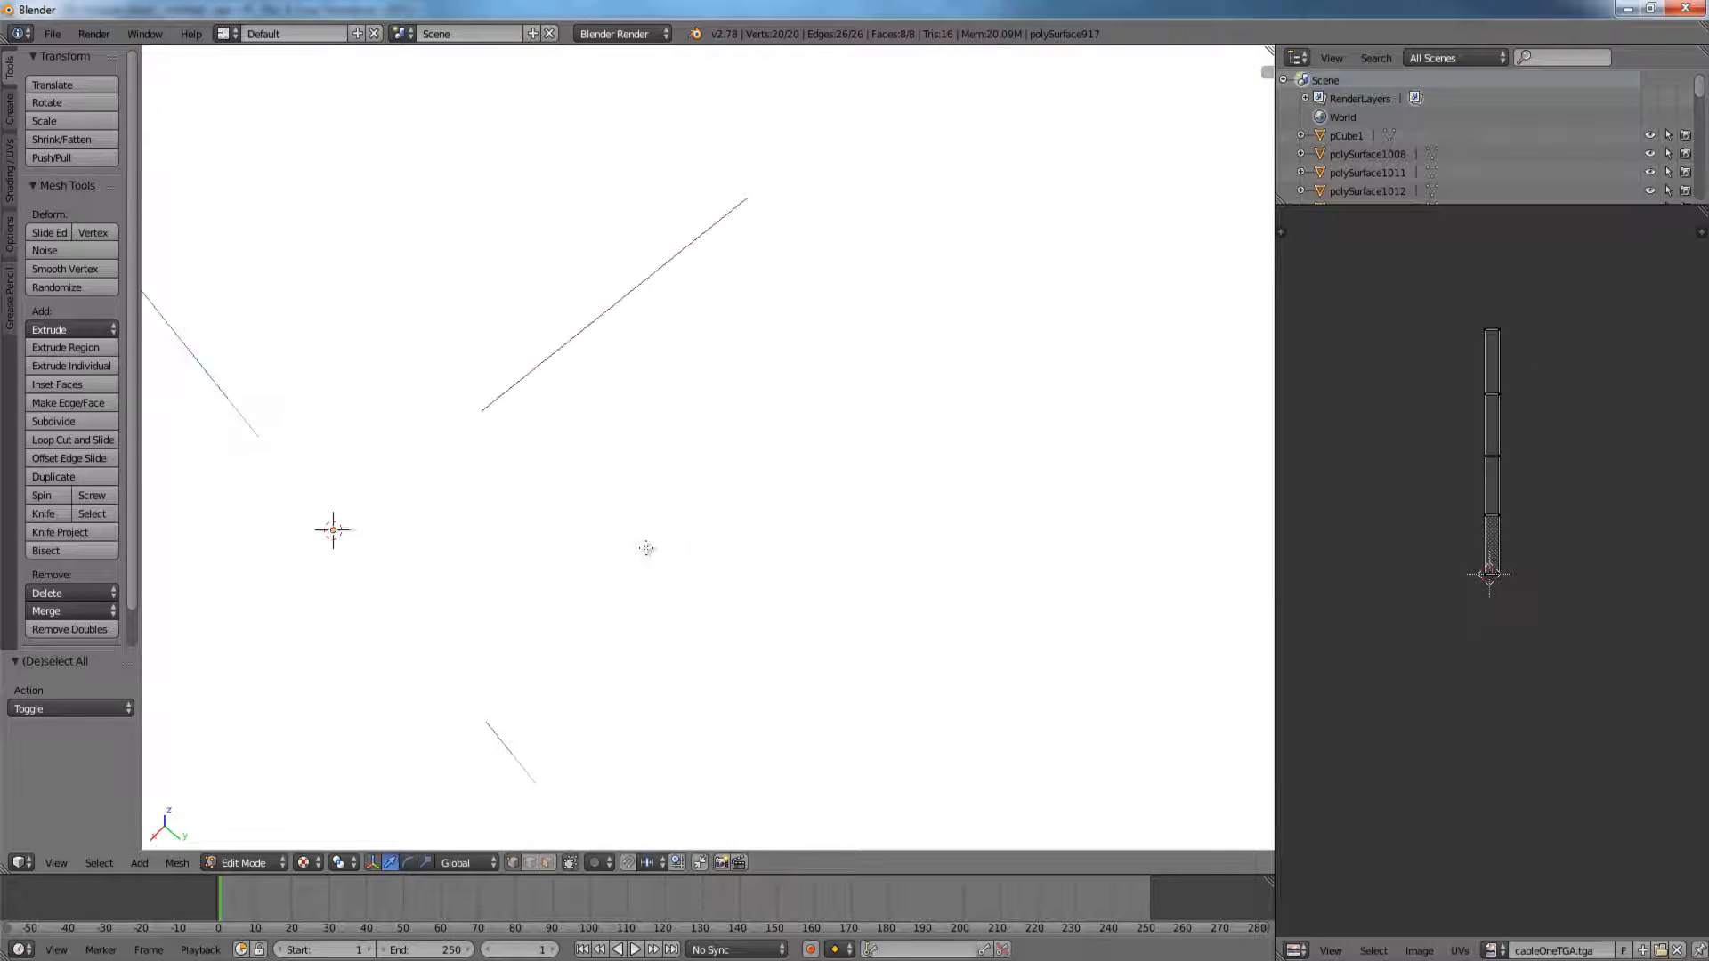
{"action": "key", "text": "Tab"}
{"action": "middle_click_drag", "start_coordinate": [714, 516], "coordinate": [655, 458]}
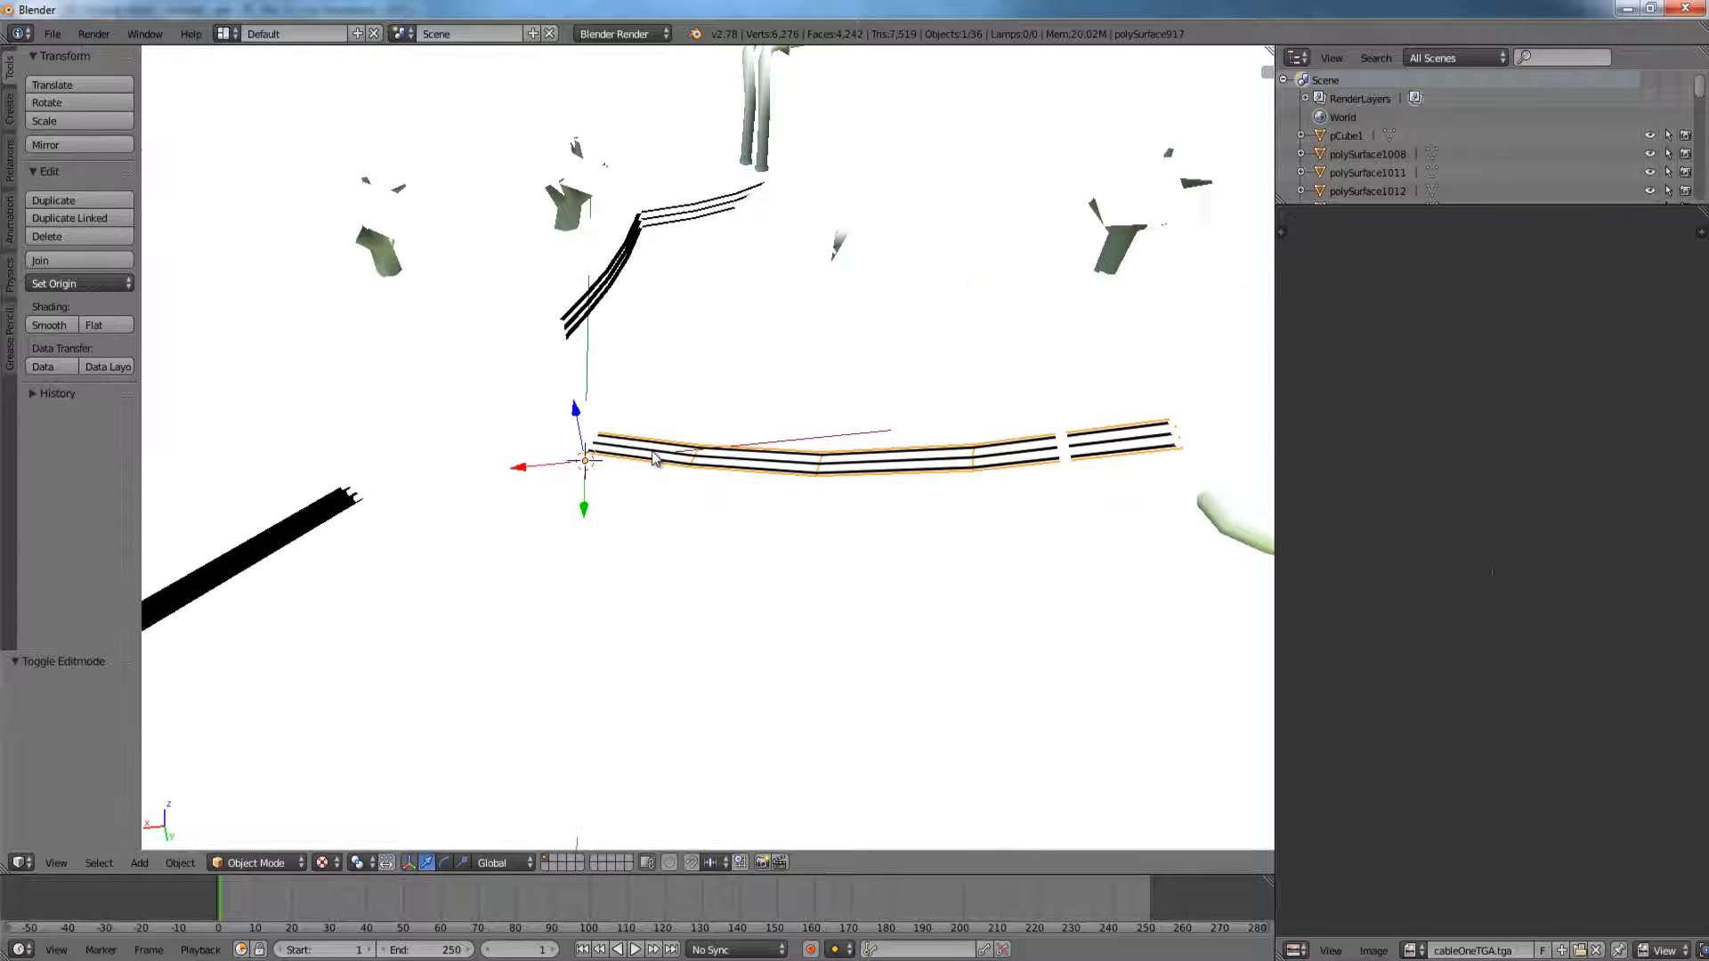
Compare the cable strips in Solid and Texture viewport shading from different angles.
{"action": "left_click", "coordinate": [323, 862]}
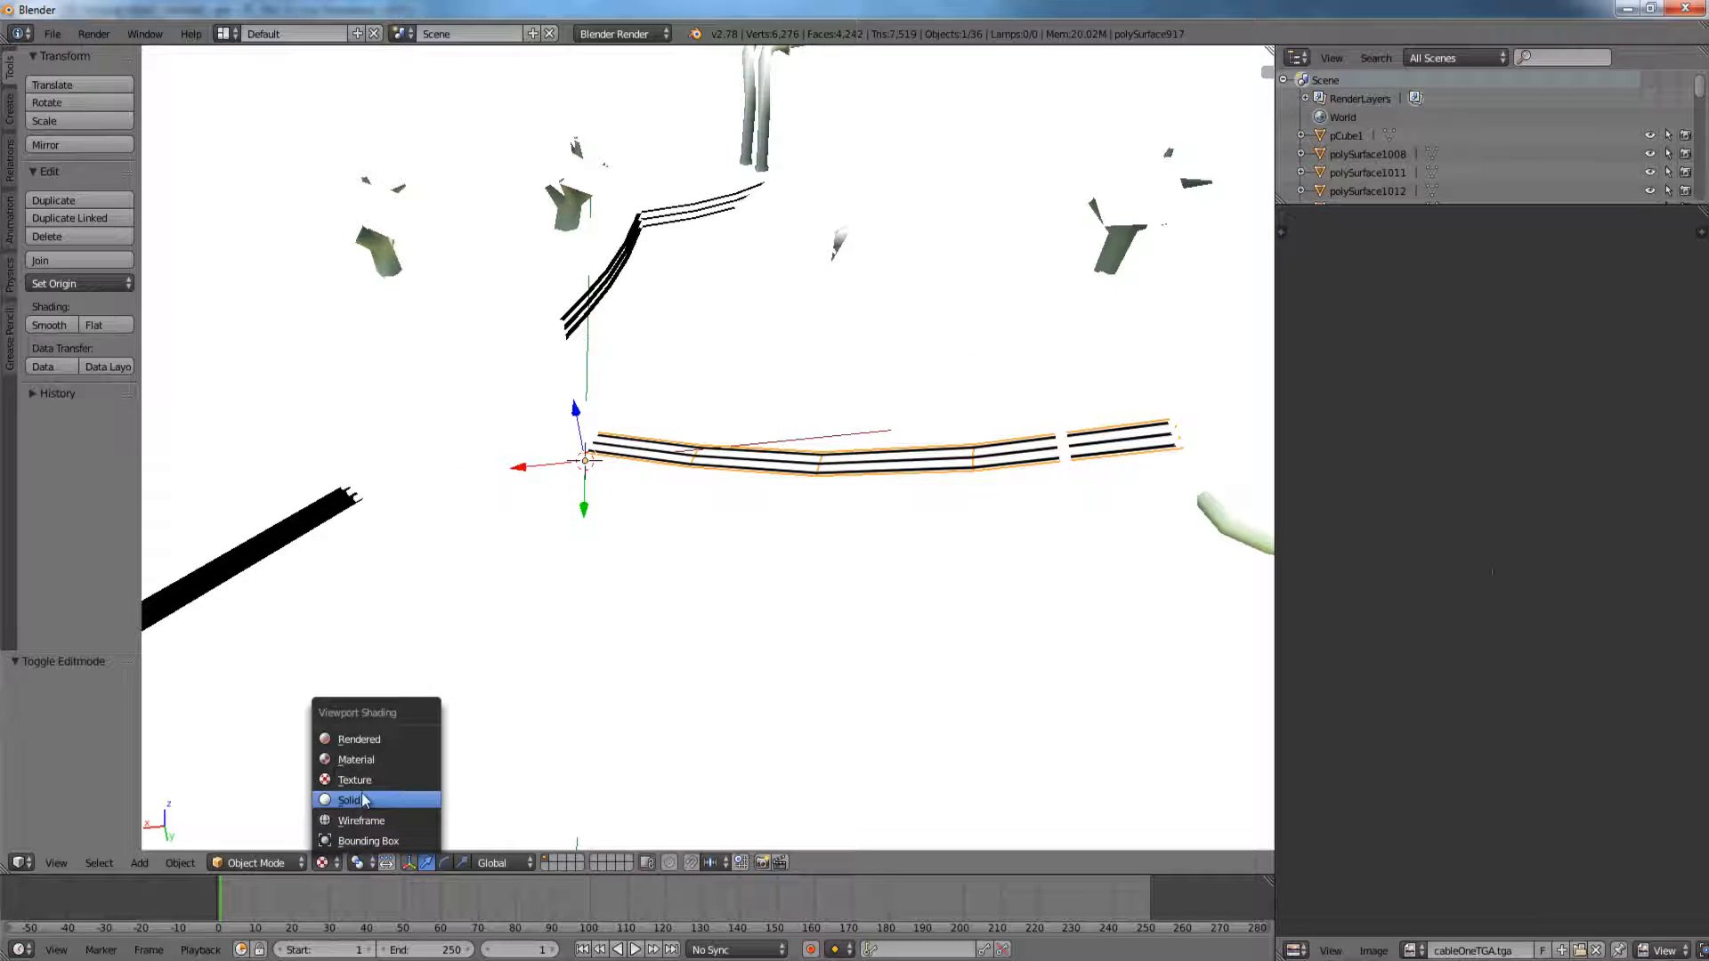
{"action": "left_click", "coordinate": [334, 797]}
{"action": "middle_click_drag", "start_coordinate": [704, 448], "coordinate": [641, 508]}
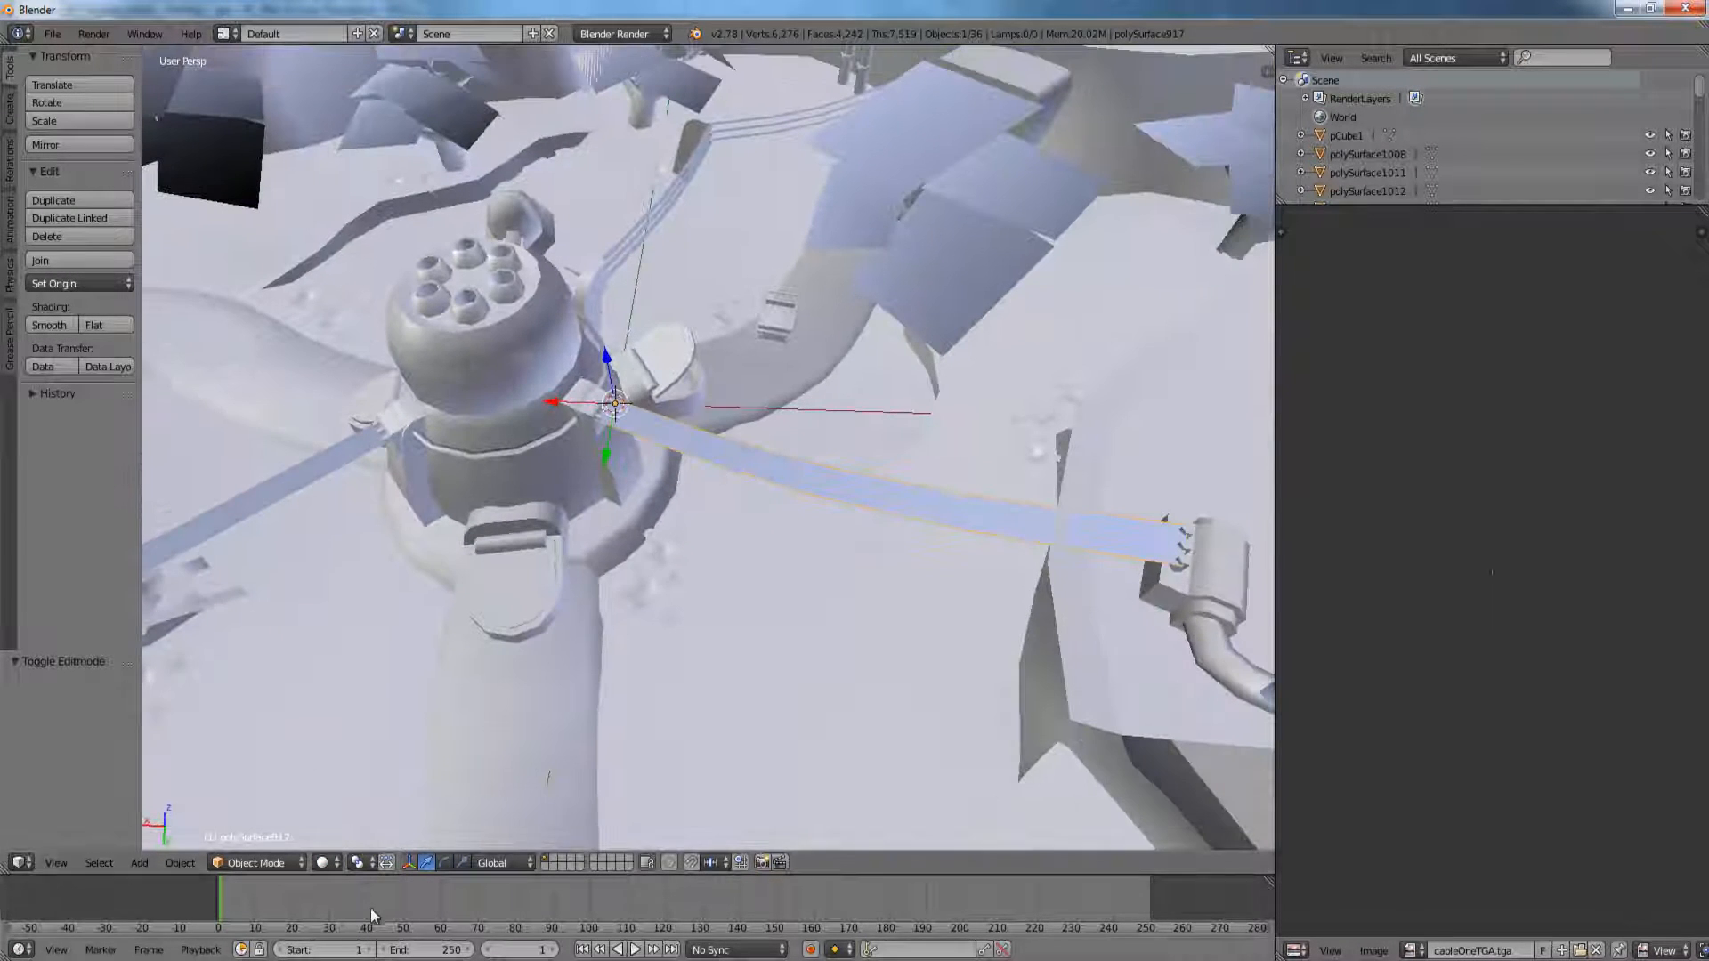
{"action": "left_click", "coordinate": [322, 863]}
{"action": "left_click", "coordinate": [339, 777]}
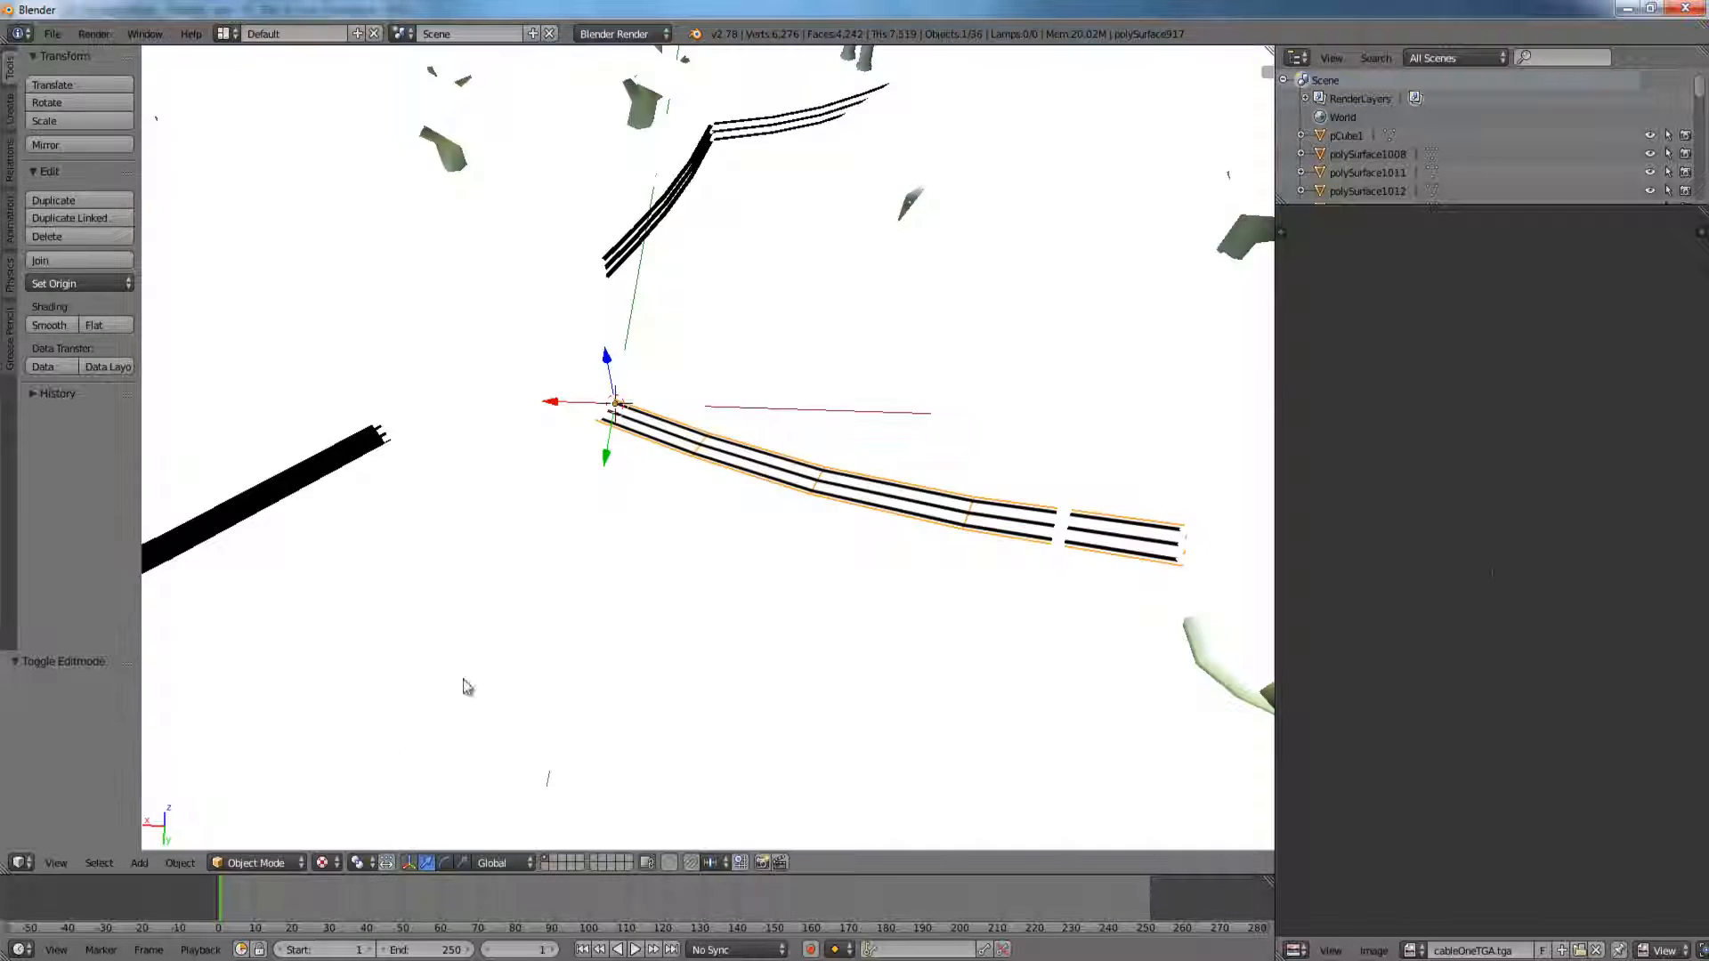
{"action": "middle_click_drag", "start_coordinate": [684, 634], "coordinate": [489, 573]}
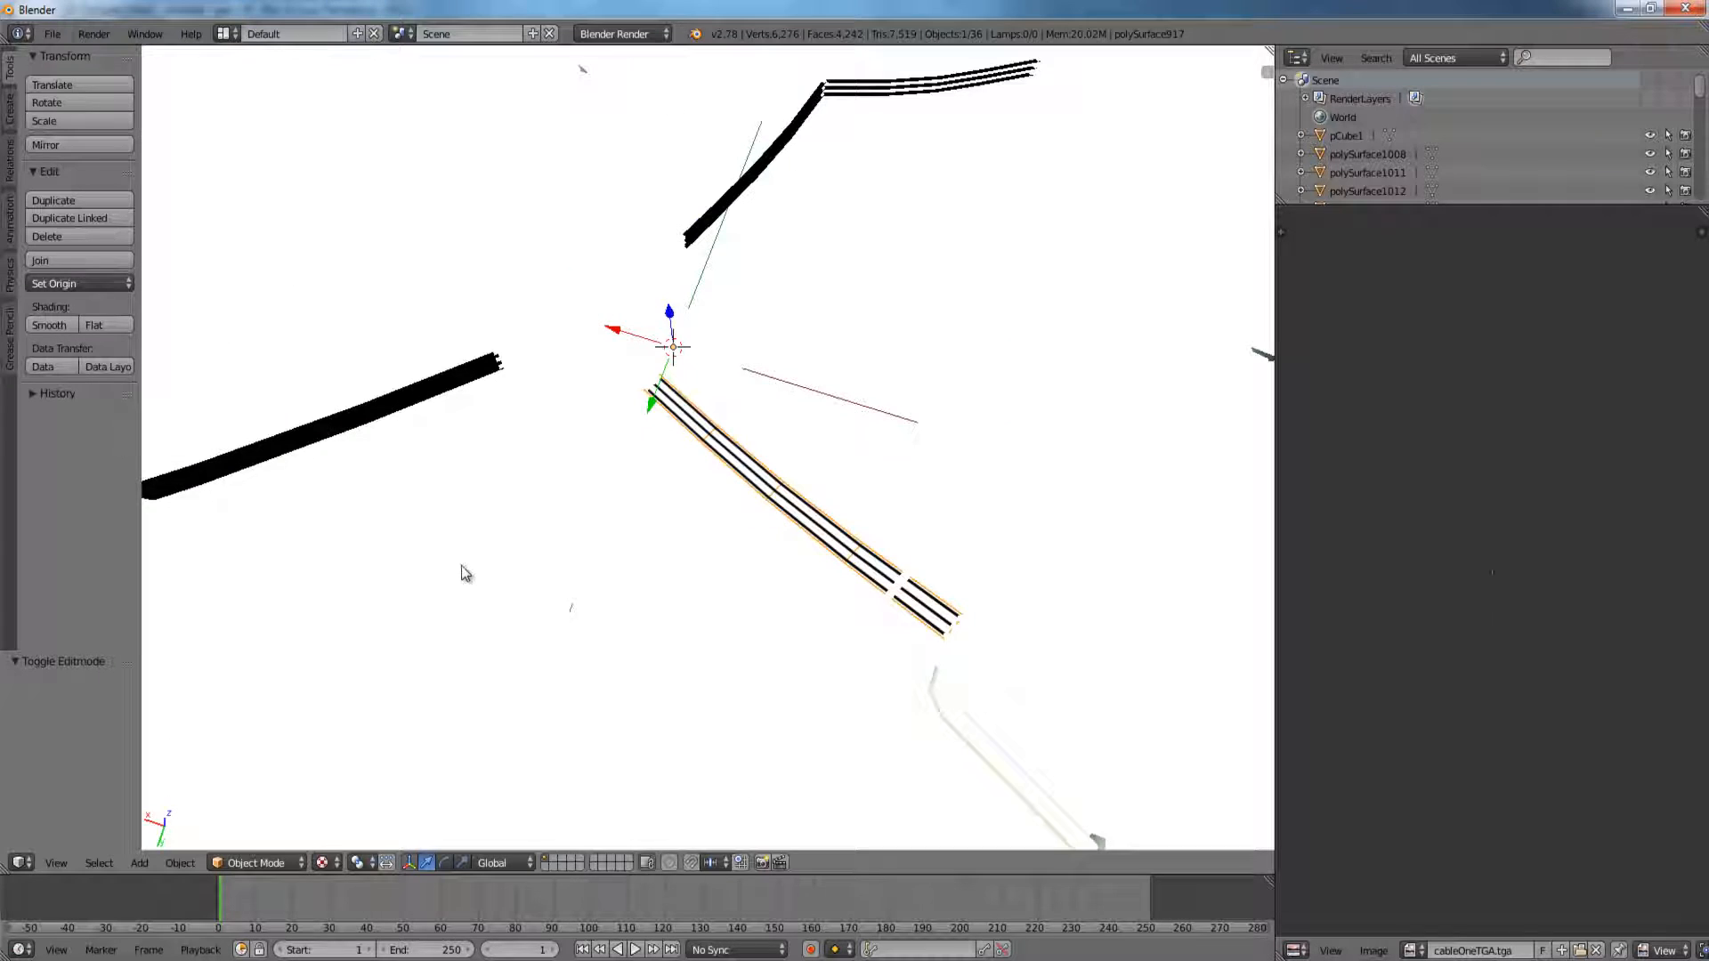
Check the textured cable in Edit Mode, go back to Object Mode and set the viewport shading to Solid.
{"action": "key", "text": "Tab"}
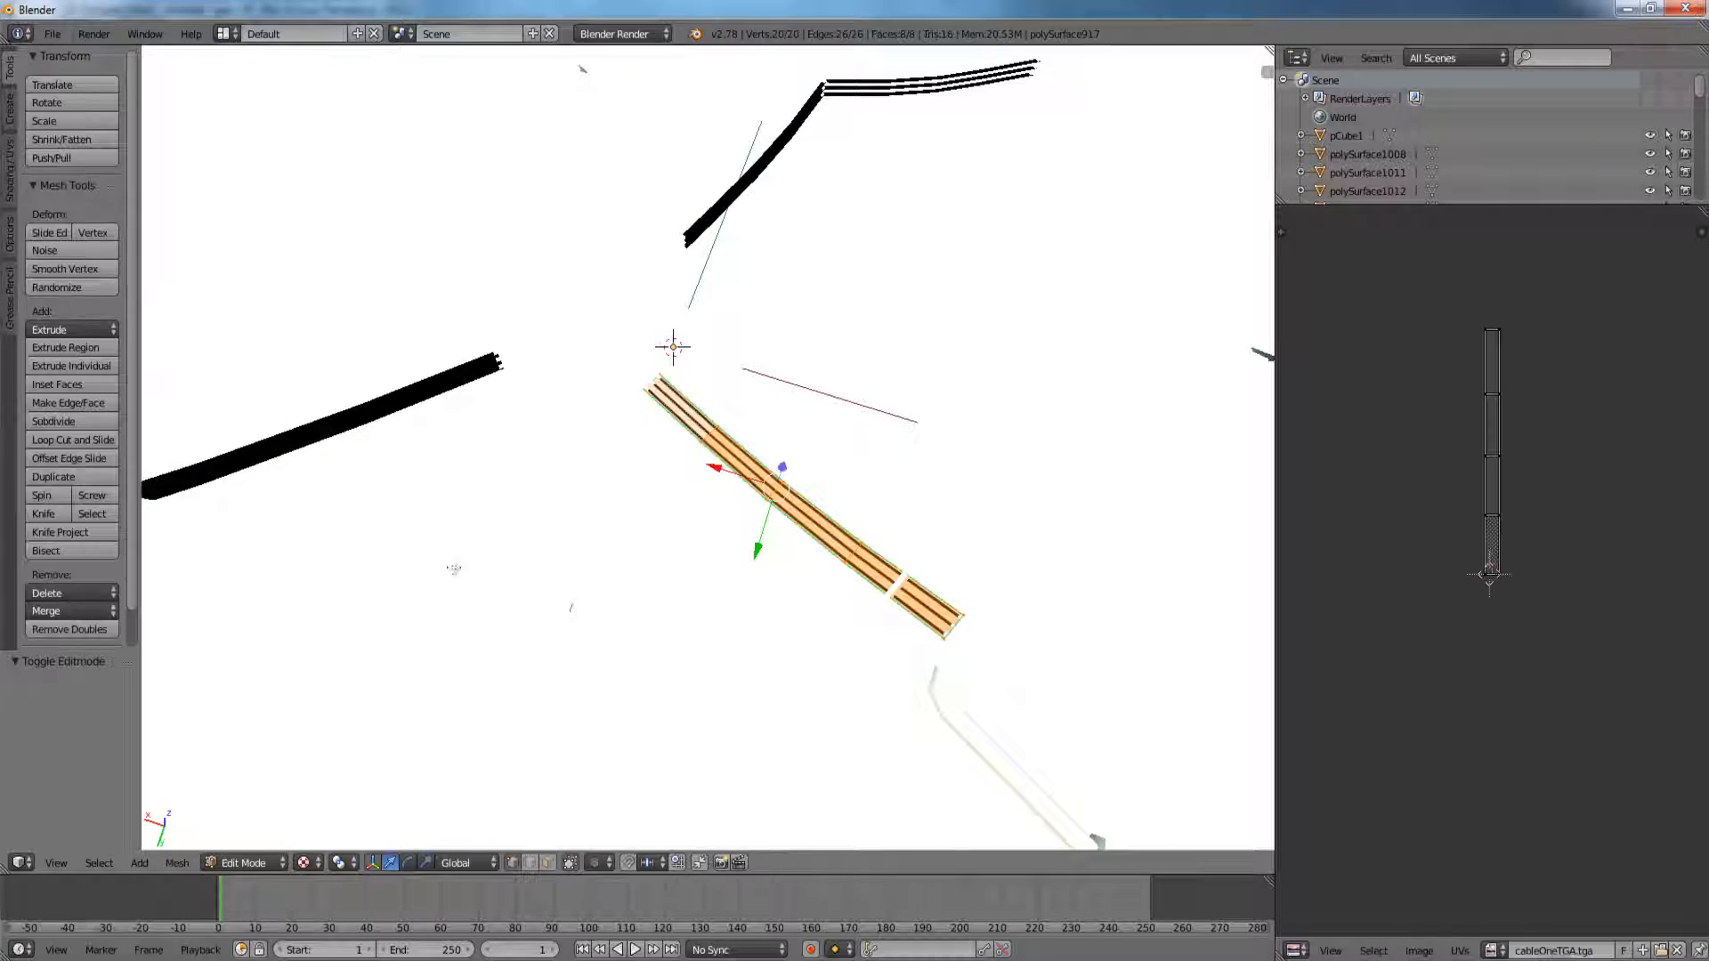
{"action": "left_click", "coordinate": [243, 863]}
{"action": "left_click", "coordinate": [248, 840]}
{"action": "middle_click_drag", "start_coordinate": [526, 667], "coordinate": [571, 639]}
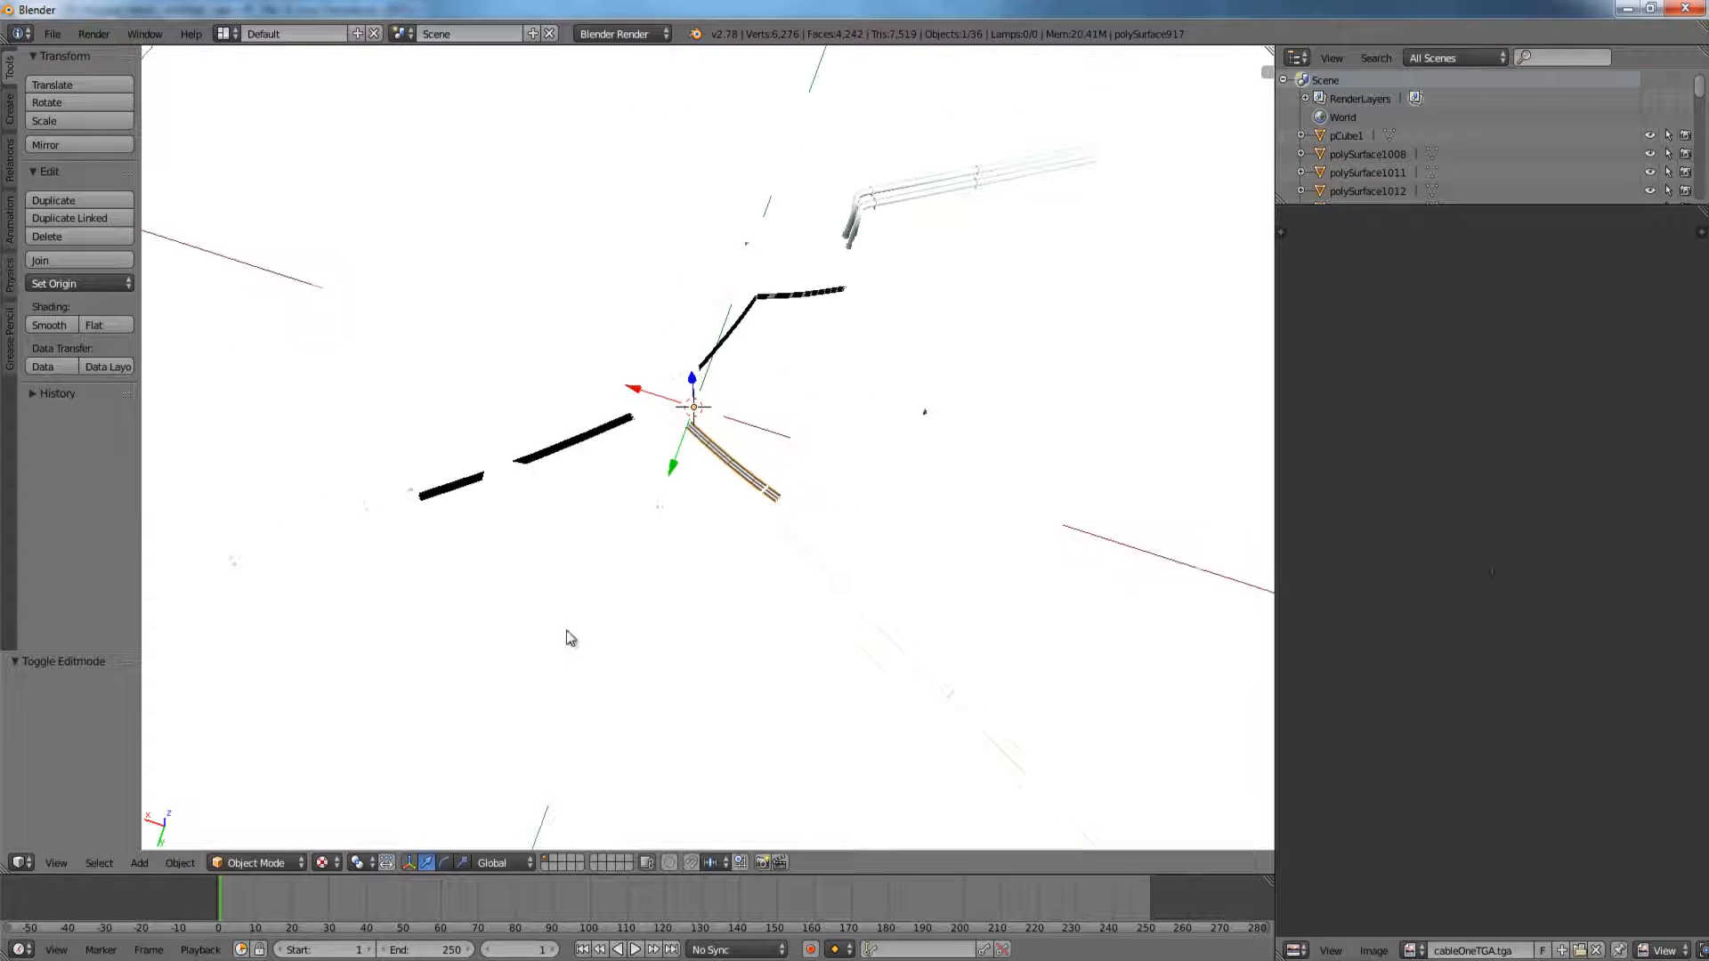
{"action": "left_click", "coordinate": [293, 862]}
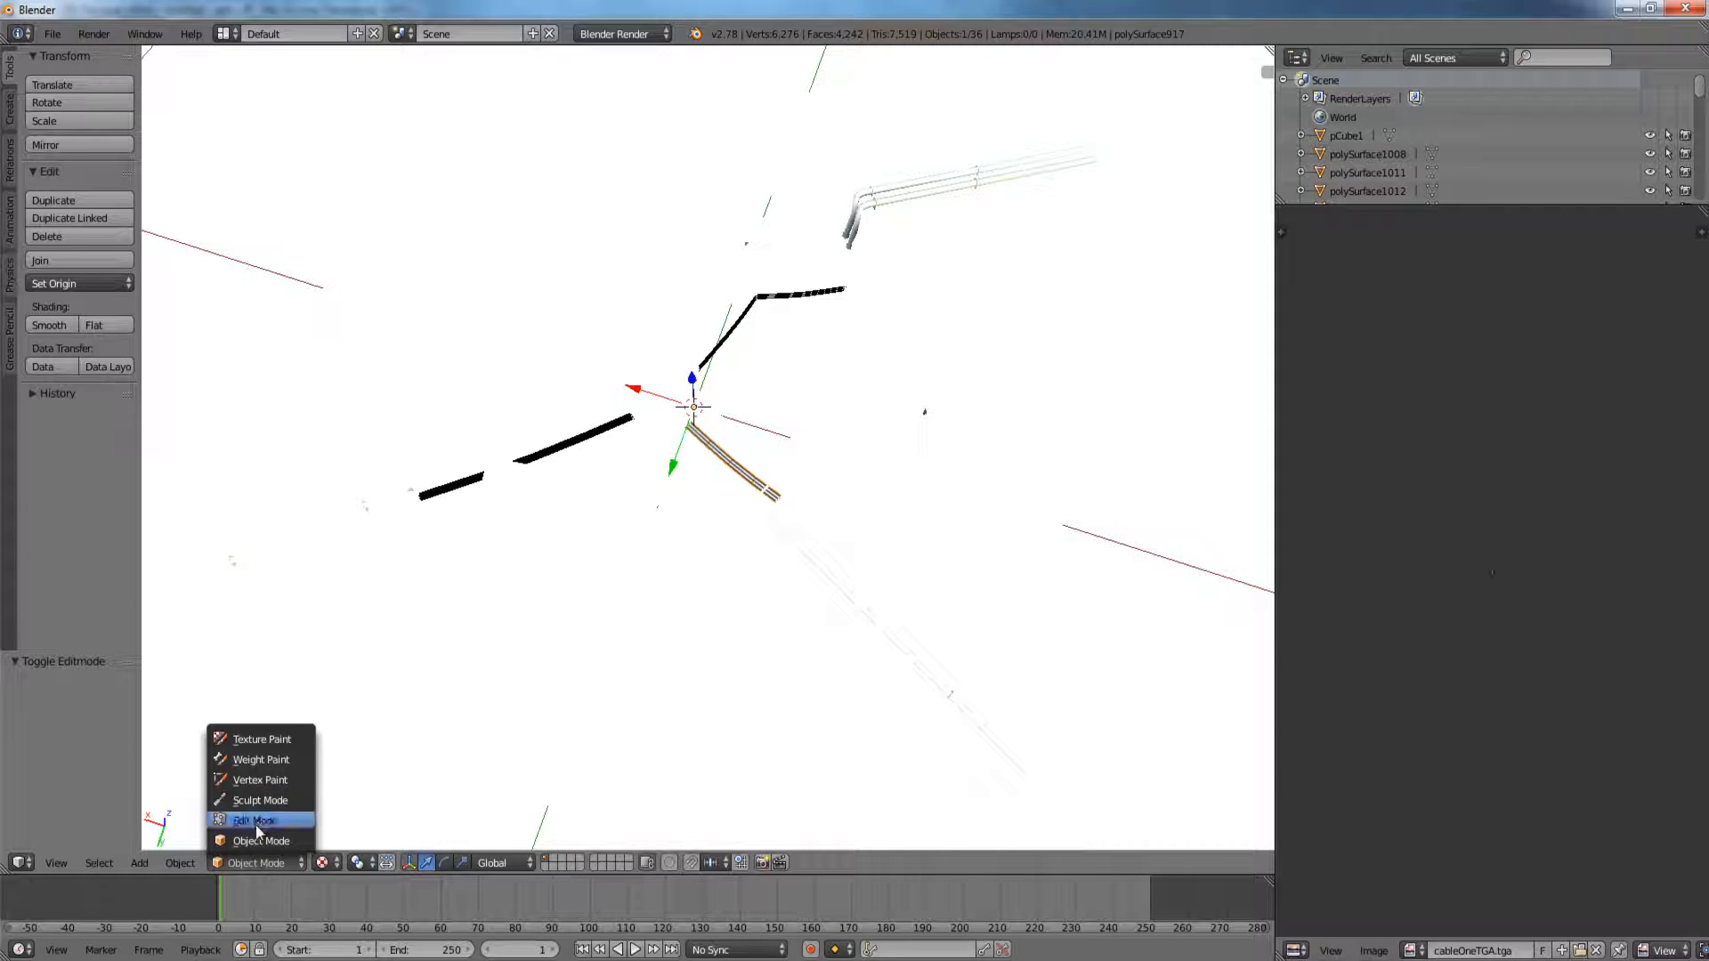
{"action": "left_click", "coordinate": [323, 863]}
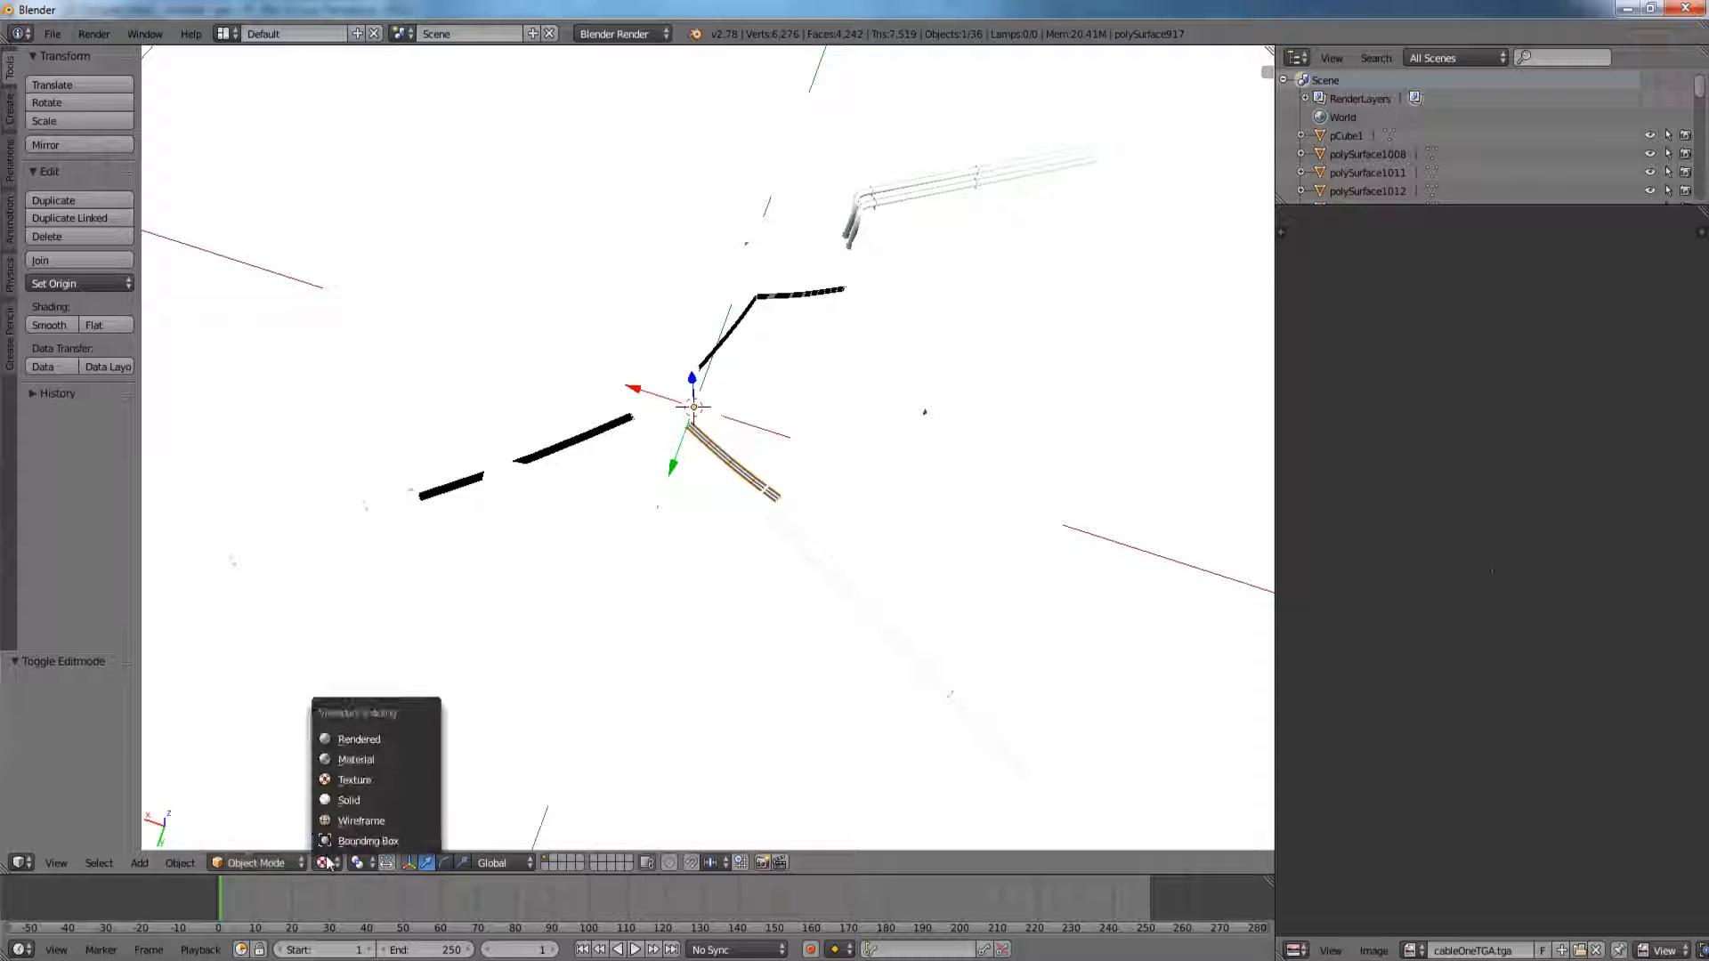
{"action": "left_click", "coordinate": [363, 801]}
Start exporting the level as Collada (.dae).
{"action": "scroll", "coordinate": [646, 653], "scroll_direction": "up", "scroll_amount": 4}
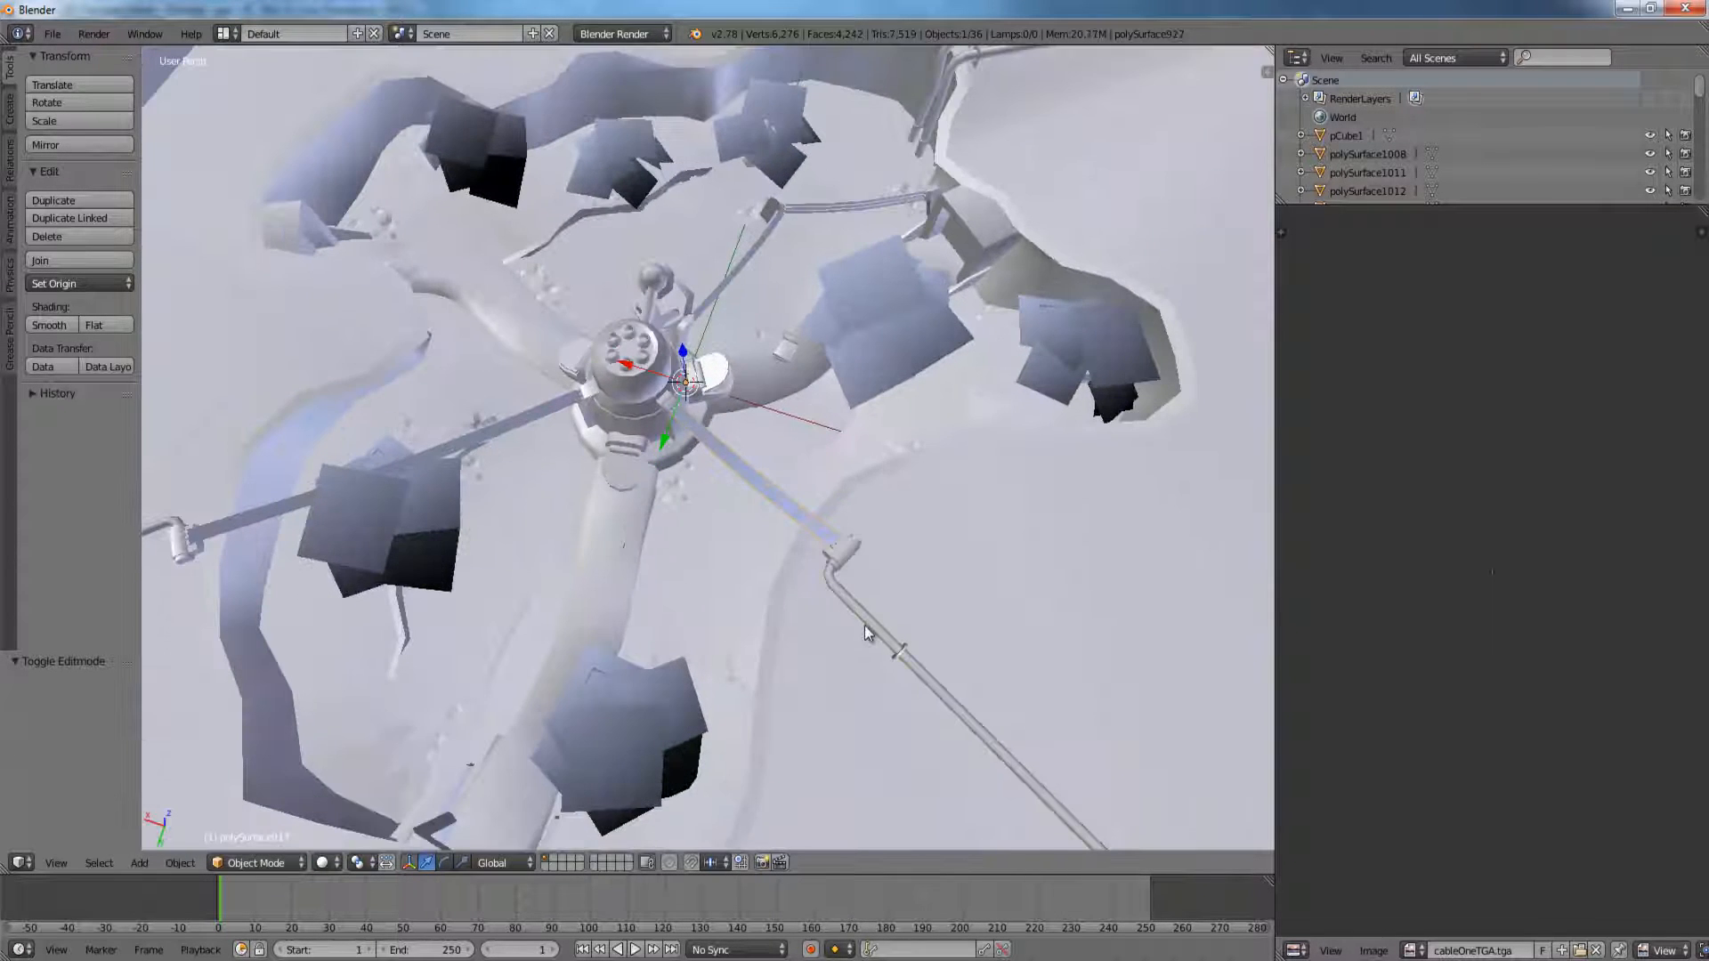
{"action": "middle_click_drag", "start_coordinate": [846, 585], "coordinate": [784, 463]}
{"action": "left_click", "coordinate": [54, 34]}
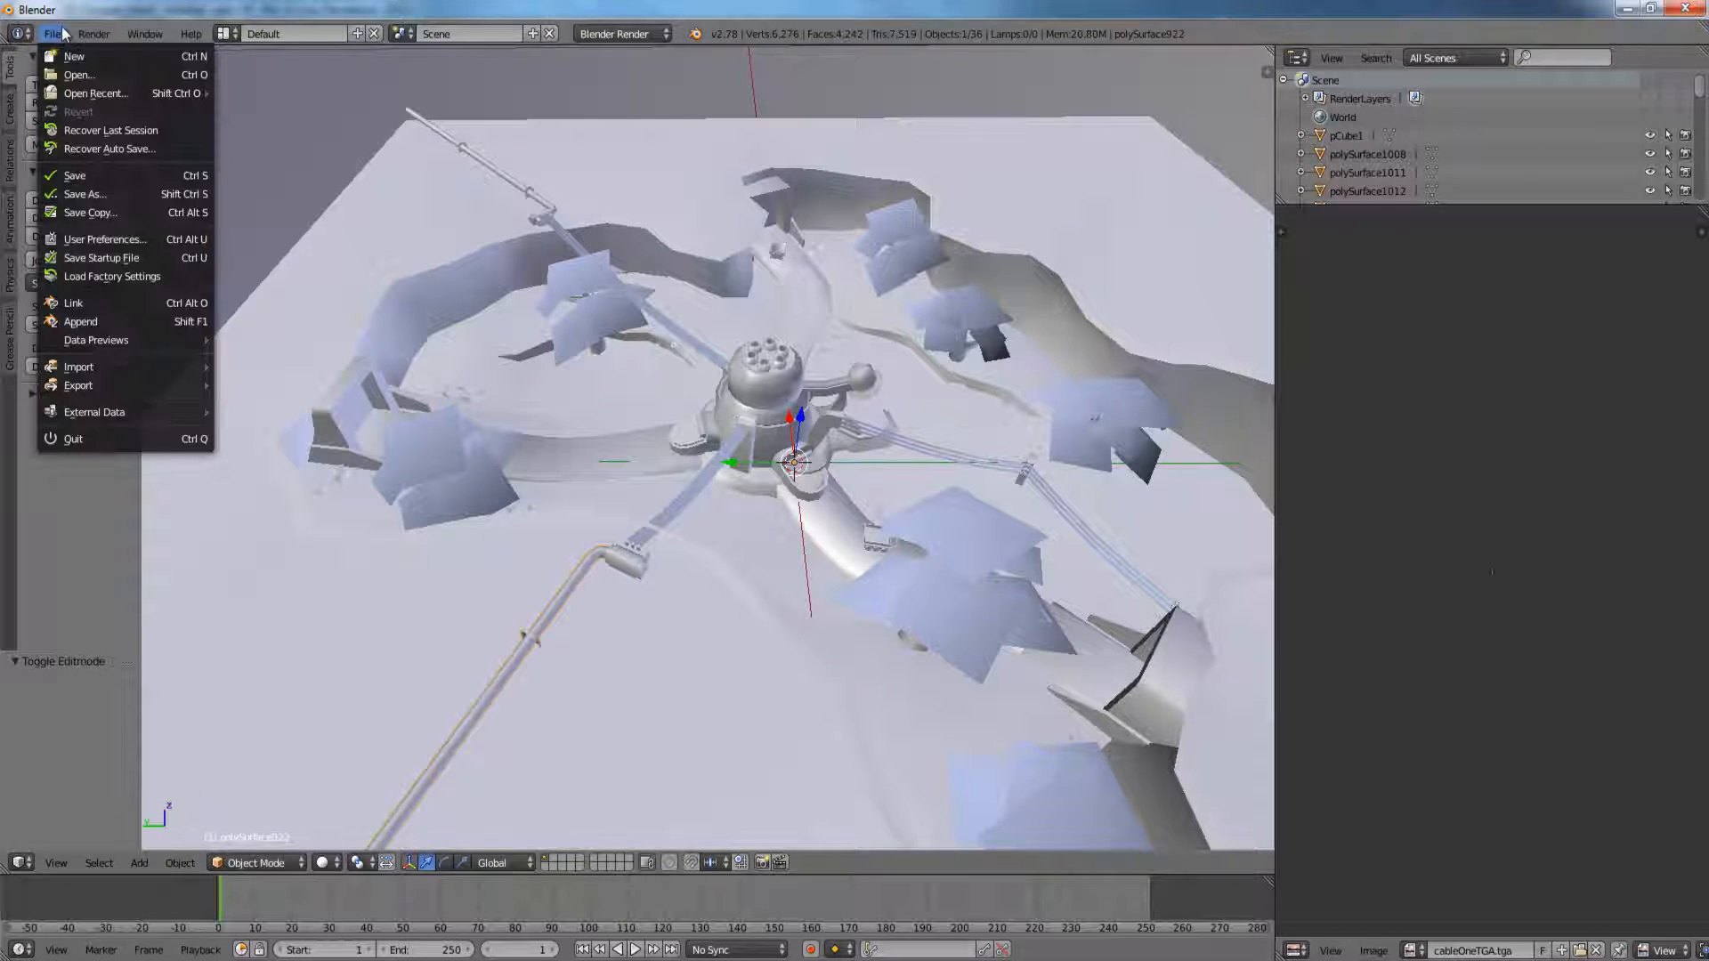
{"action": "mouse_move", "coordinate": [134, 385]}
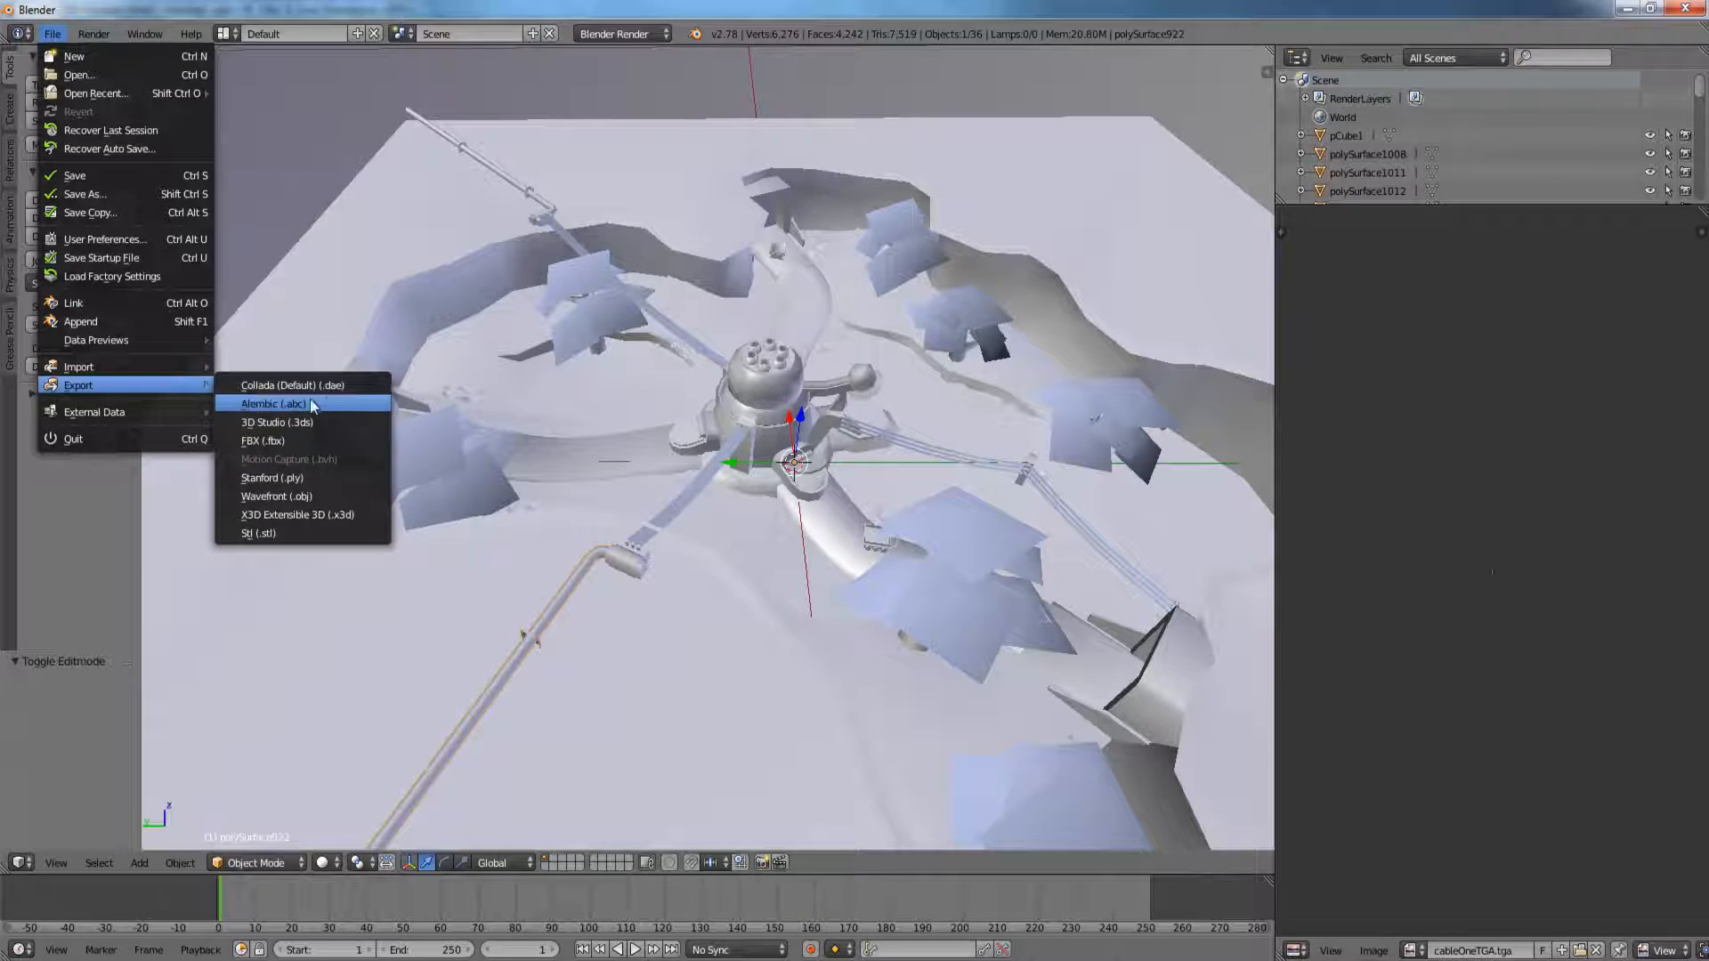
{"action": "left_click", "coordinate": [355, 387]}
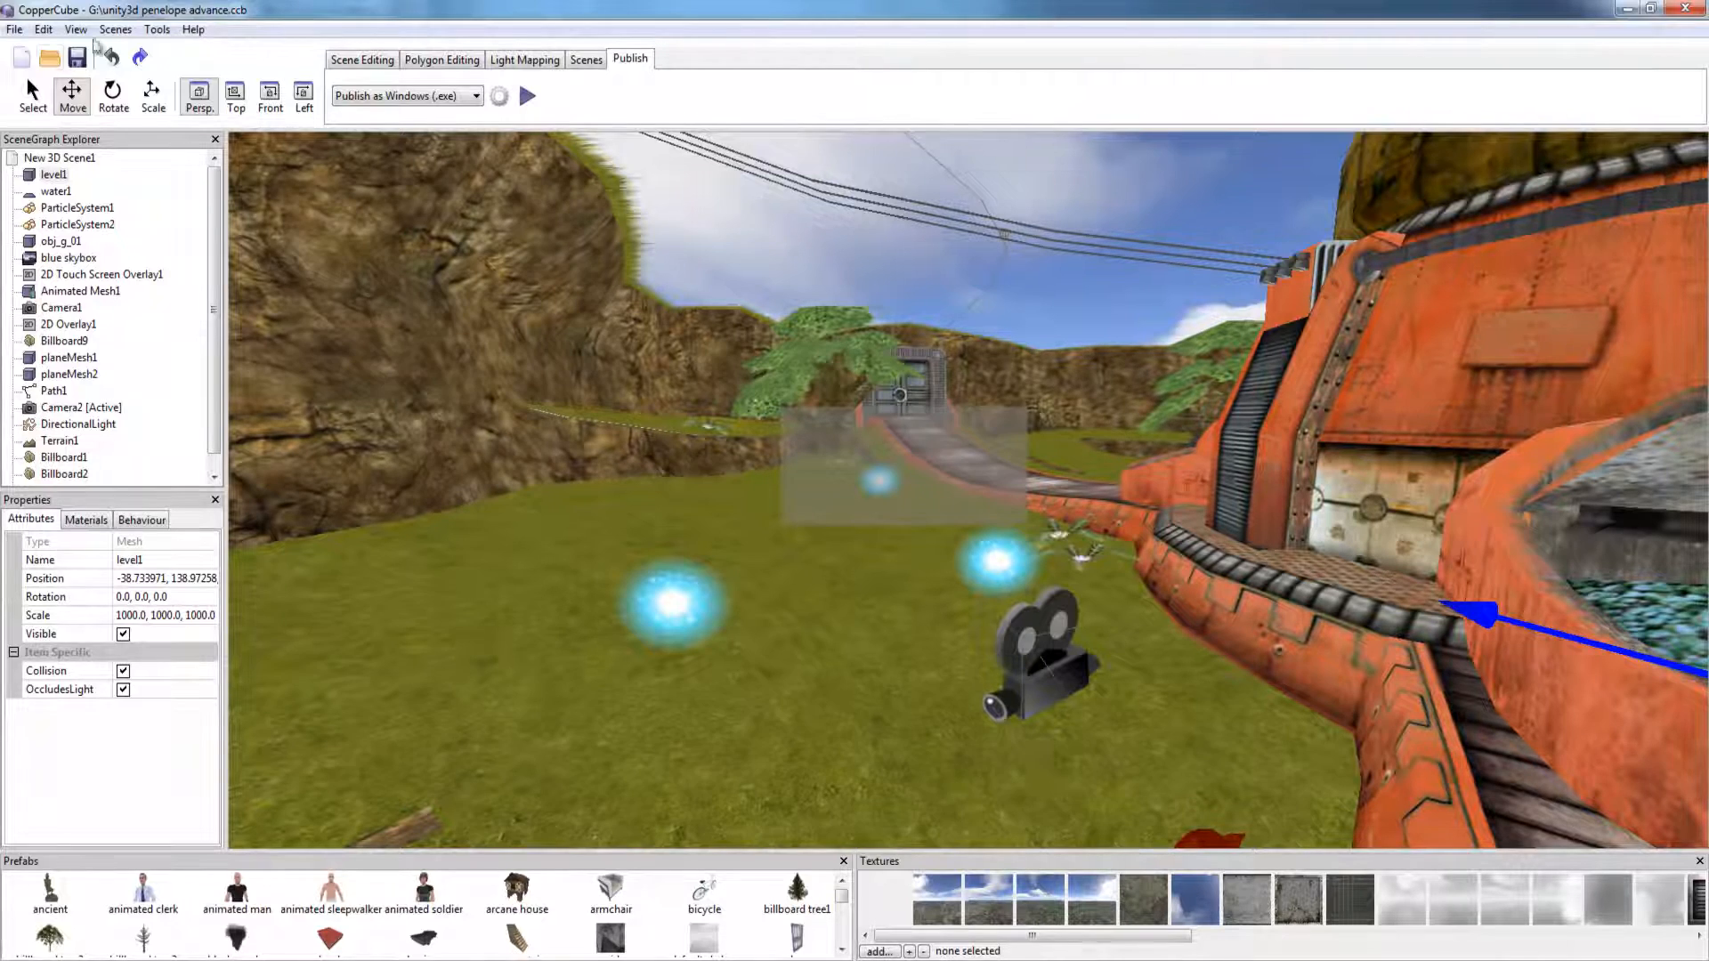
In CopperCube, check which file formats the static mesh import supports and close the import dialog without loading a file.
{"action": "right_click", "coordinate": [525, 600]}
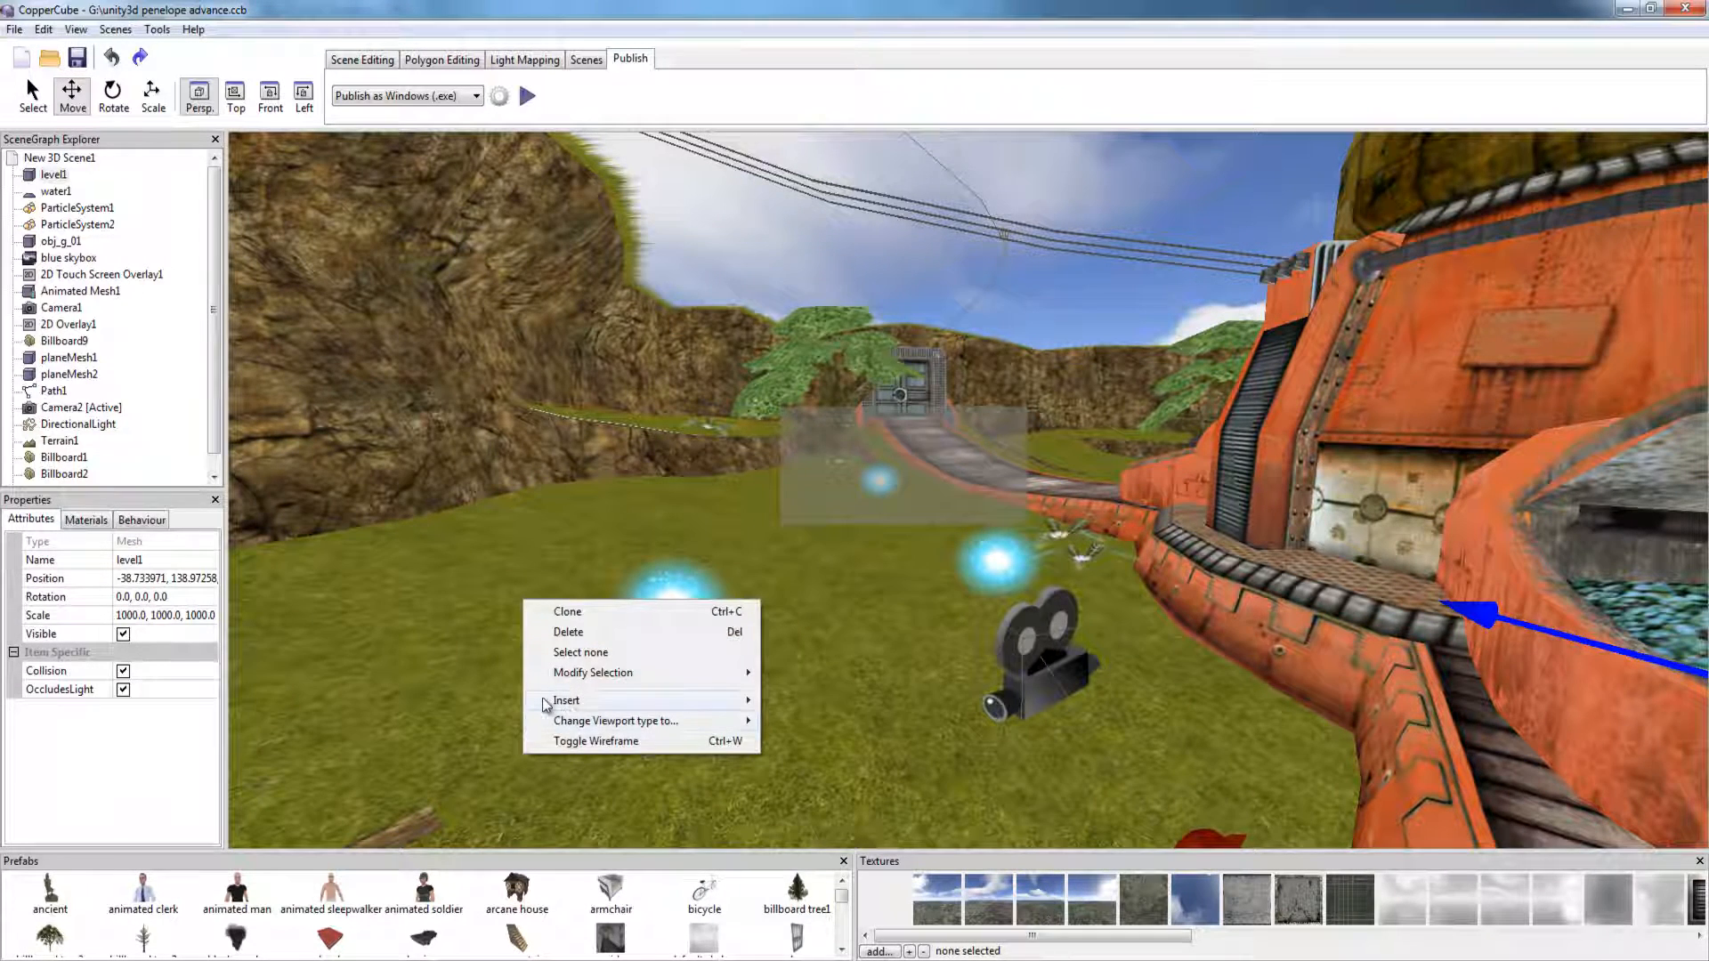
{"action": "mouse_move", "coordinate": [547, 703]}
{"action": "left_click", "coordinate": [821, 395]}
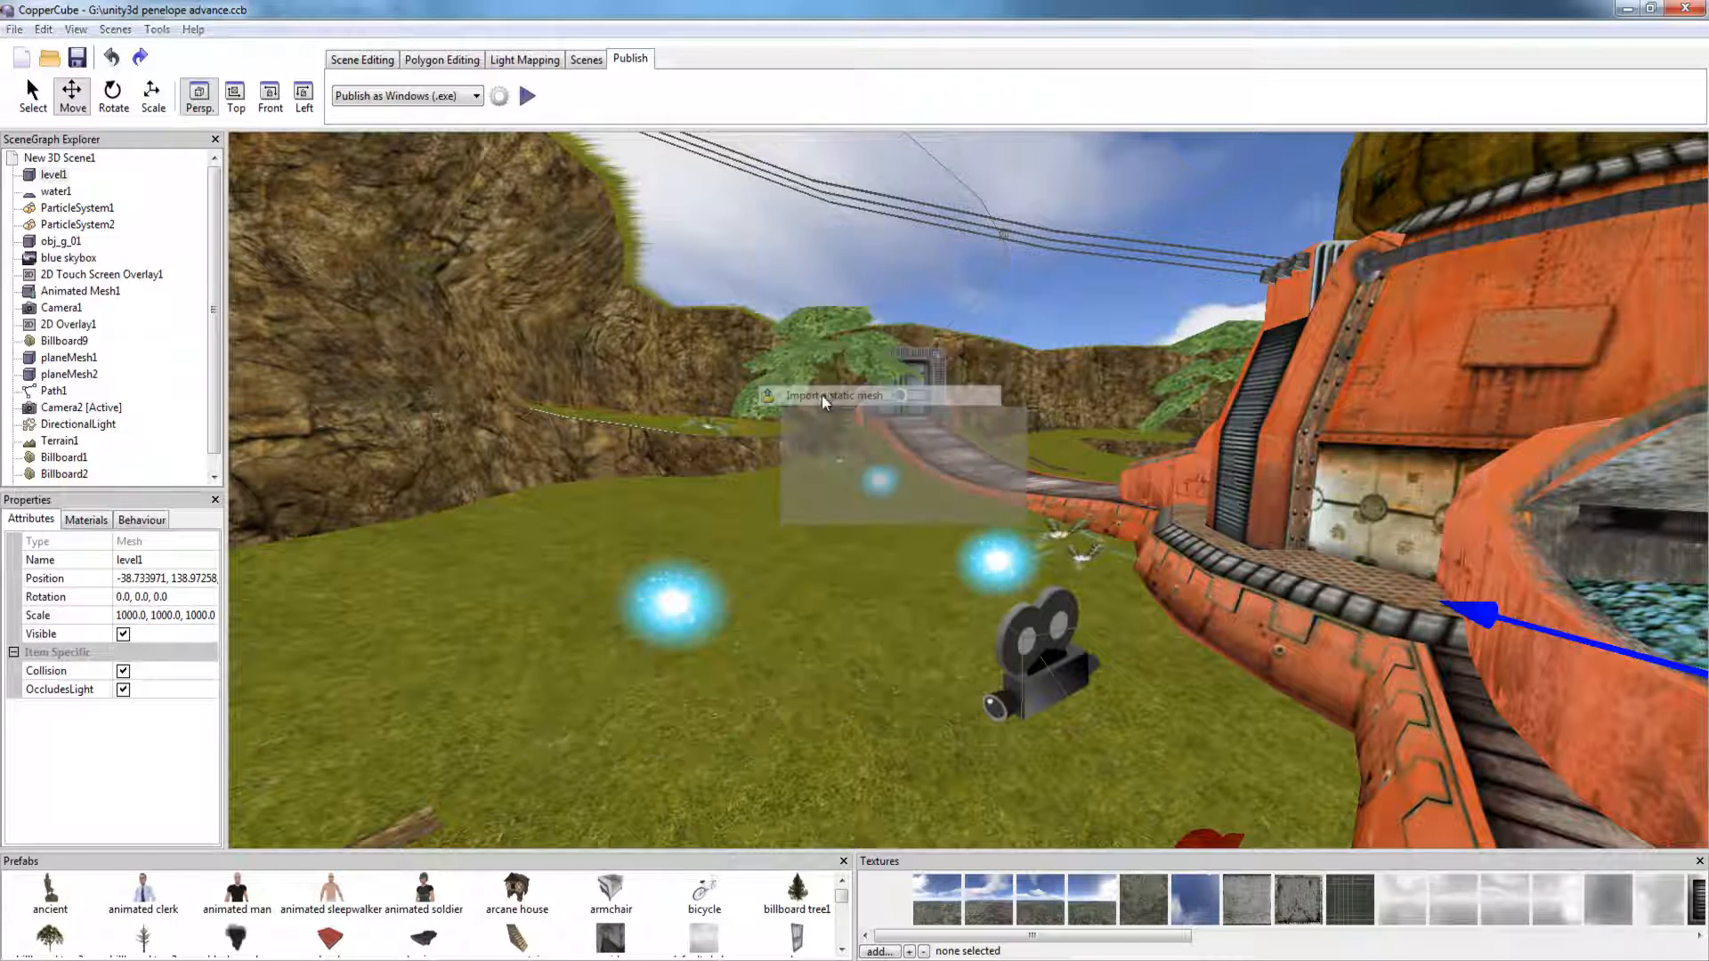
{"action": "left_click", "coordinate": [748, 480]}
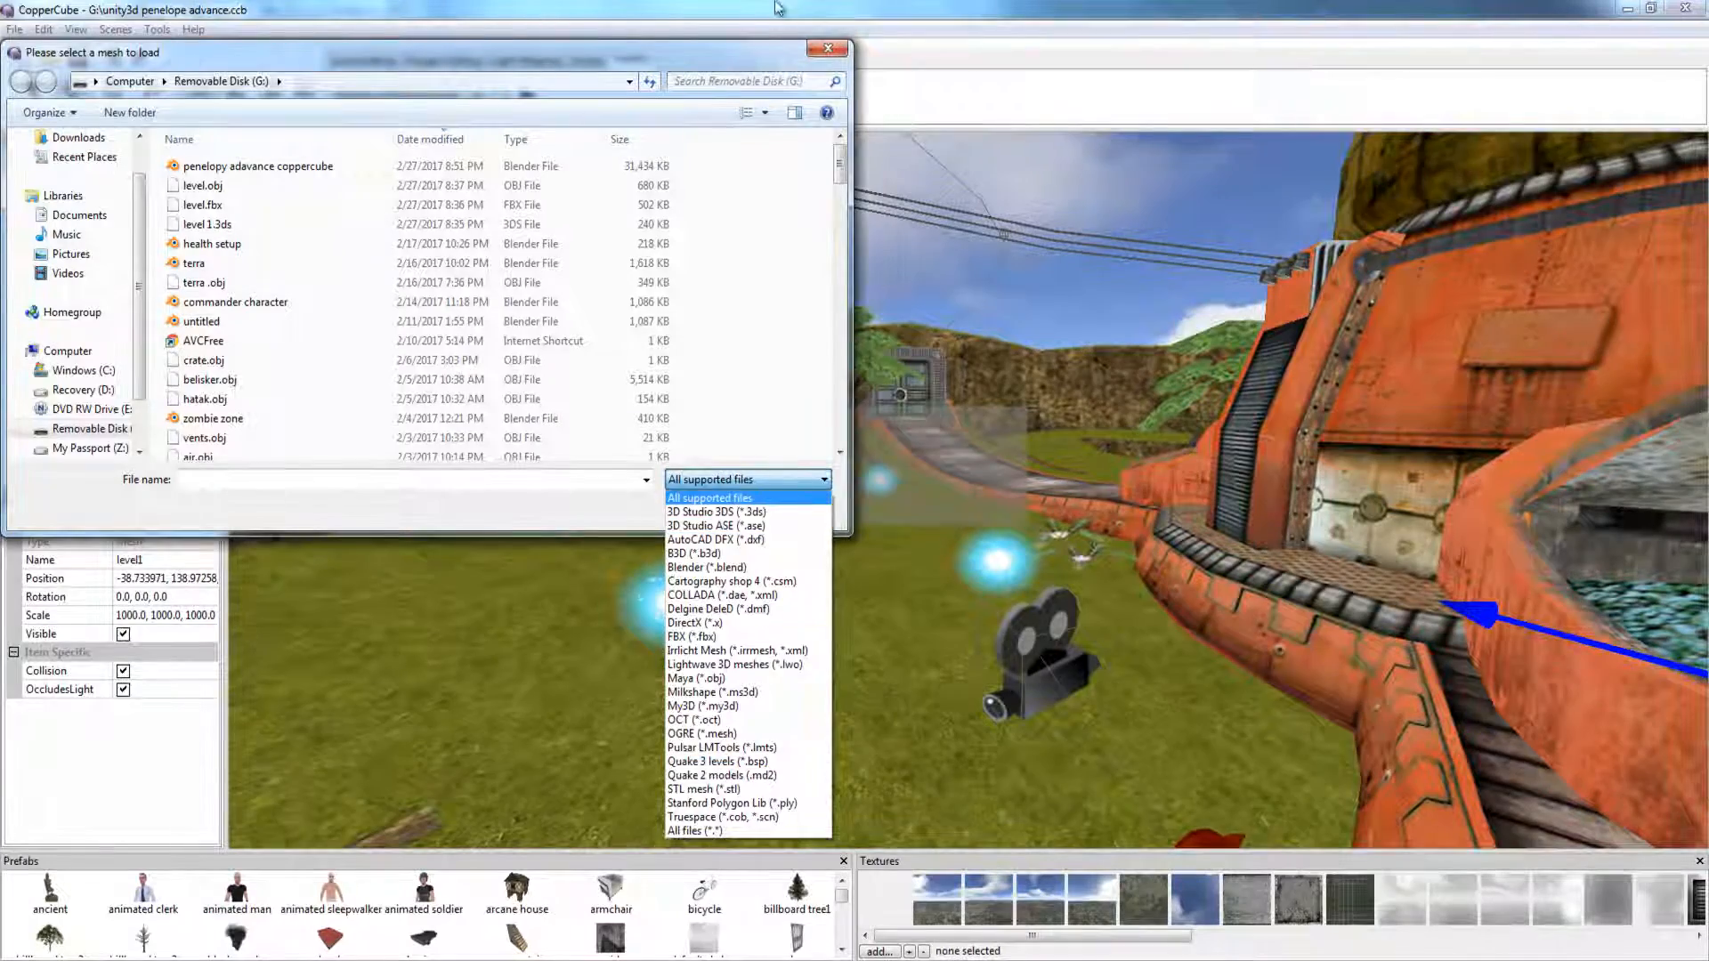
{"action": "left_click", "coordinate": [821, 47]}
{"action": "left_click", "coordinate": [821, 47]}
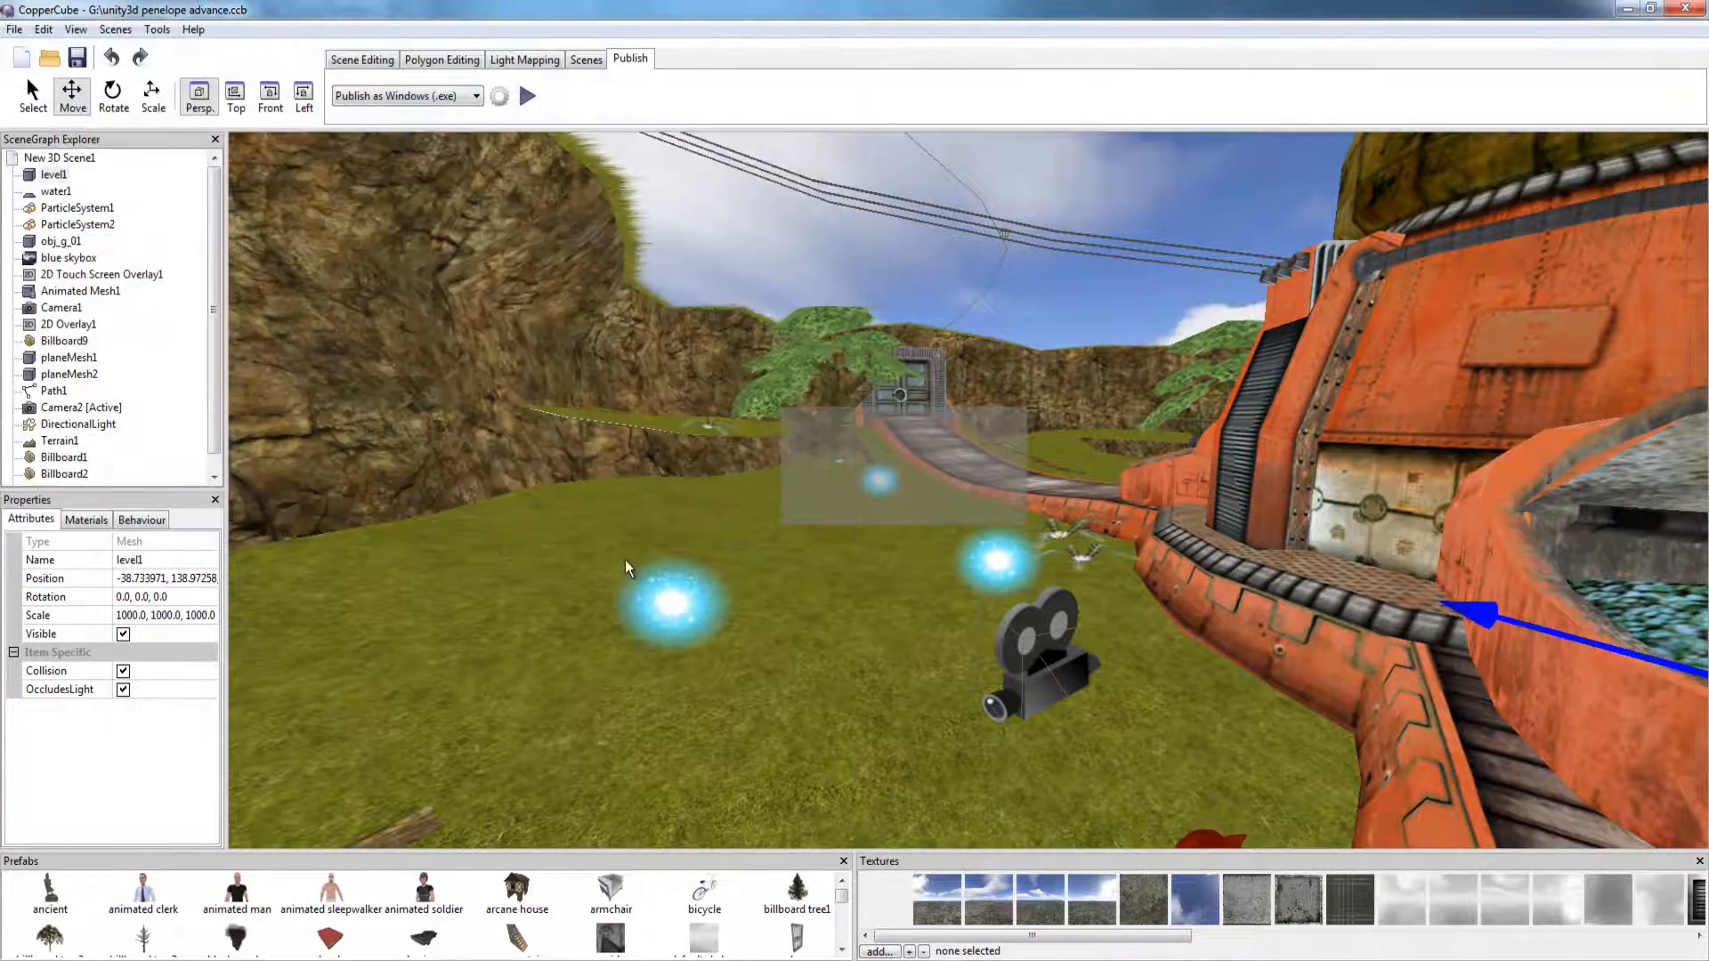
Examine the level's central tower, domes and wooden walkways from several angles and select the animated Penelope character beside the walkway.
{"action": "scroll", "coordinate": [625, 563], "scroll_direction": "down", "scroll_amount": 5}
{"action": "right_click_drag", "start_coordinate": [1068, 676], "coordinate": [1120, 476]}
{"action": "scroll", "coordinate": [1065, 598], "scroll_direction": "up", "scroll_amount": 3}
{"action": "scroll", "coordinate": [1065, 598], "scroll_direction": "up", "scroll_amount": 2}
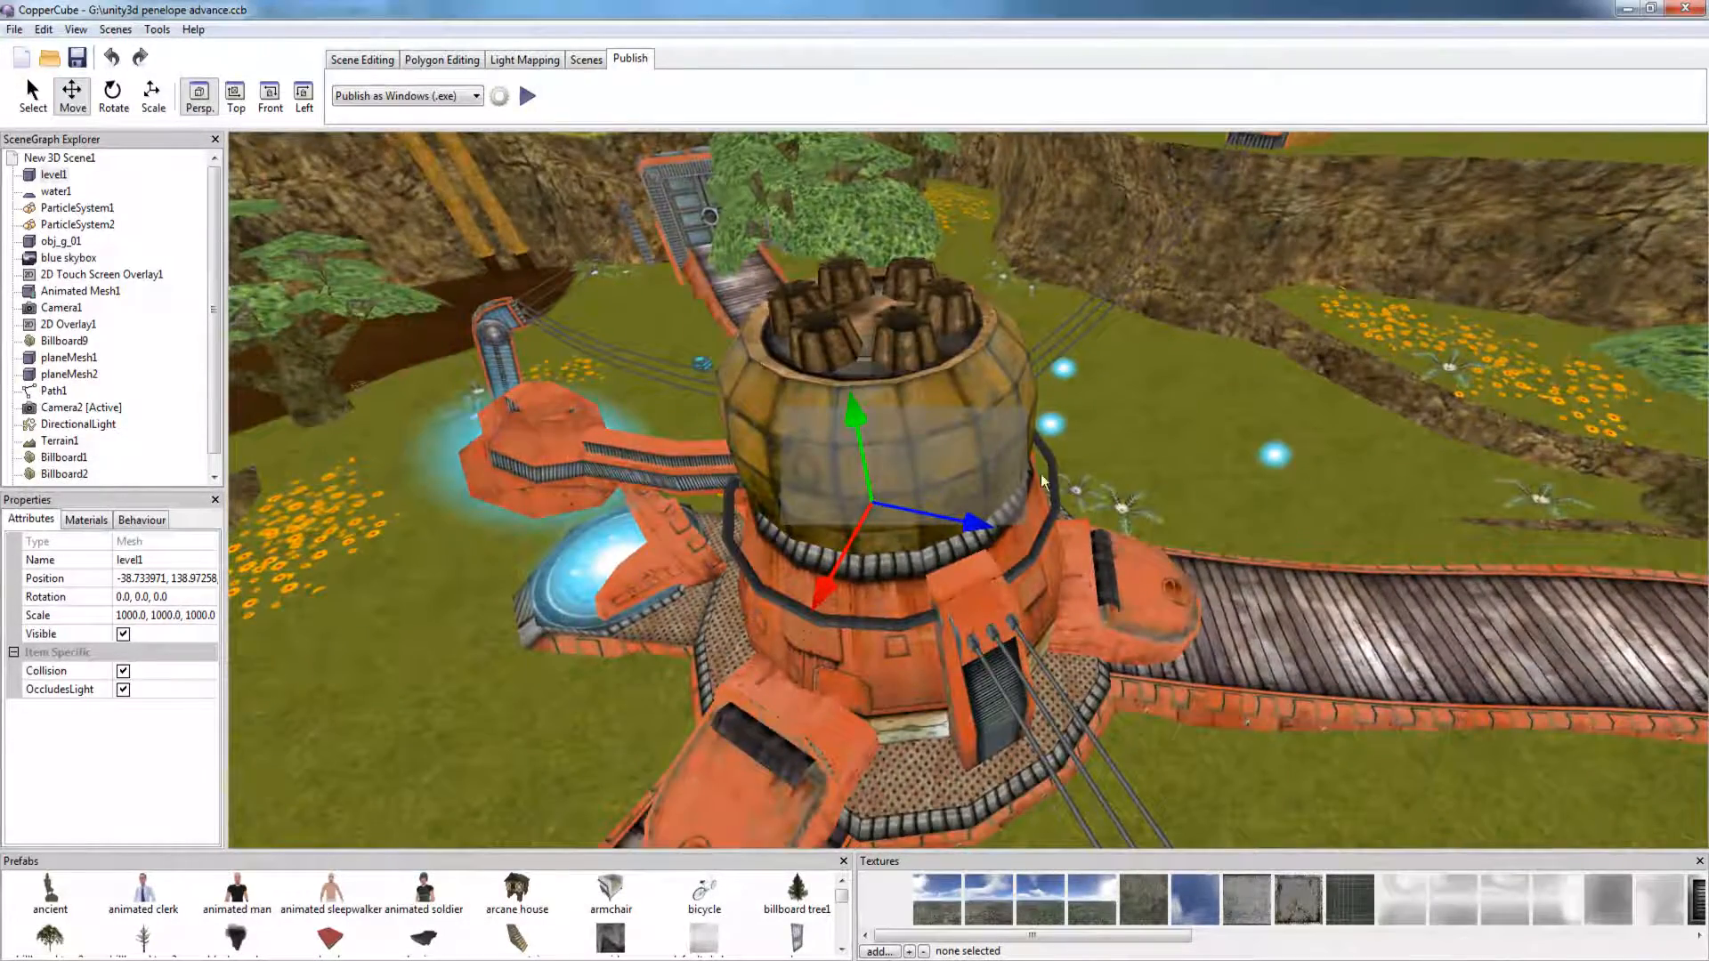
{"action": "scroll", "coordinate": [1040, 474], "scroll_direction": "up", "scroll_amount": 3}
{"action": "mouse_move", "coordinate": [1394, 591]}
{"action": "right_mouse_down"}
{"action": "mouse_move", "coordinate": [1415, 574]}
{"action": "mouse_move", "coordinate": [1398, 562]}
{"action": "right_mouse_up"}
{"action": "scroll", "coordinate": [1353, 525], "scroll_direction": "down", "scroll_amount": 3}
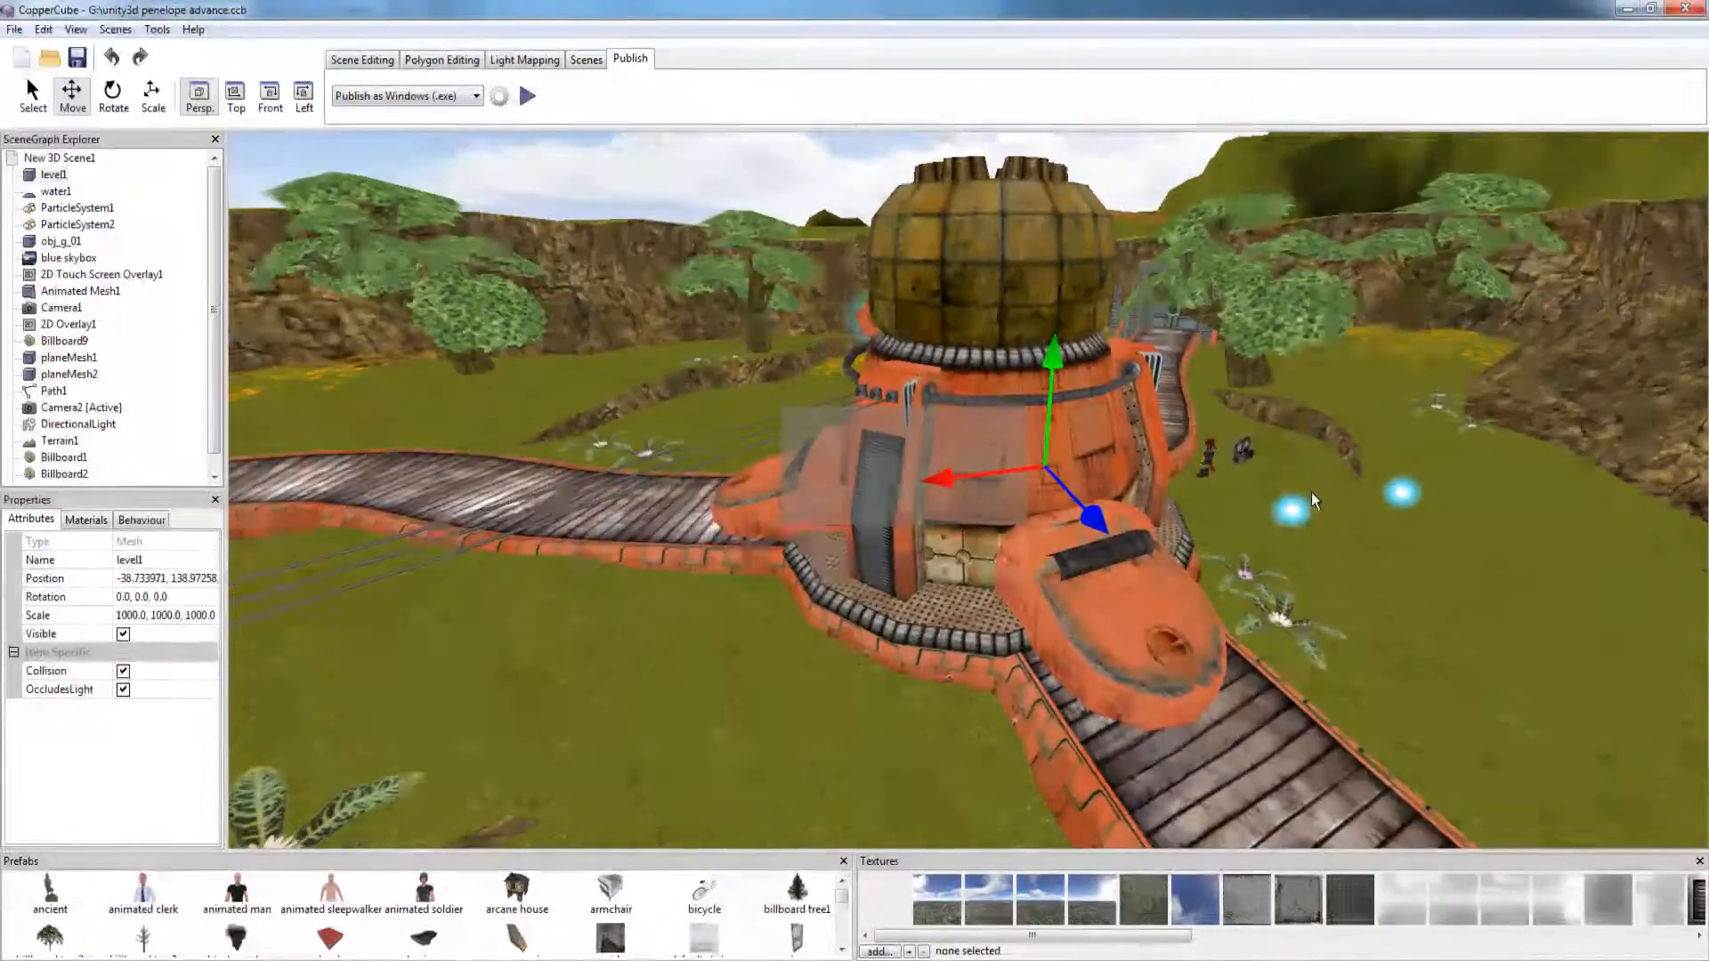
{"action": "right_click_drag", "start_coordinate": [1312, 493], "coordinate": [949, 484]}
{"action": "scroll", "coordinate": [860, 441], "scroll_direction": "up", "scroll_amount": 3}
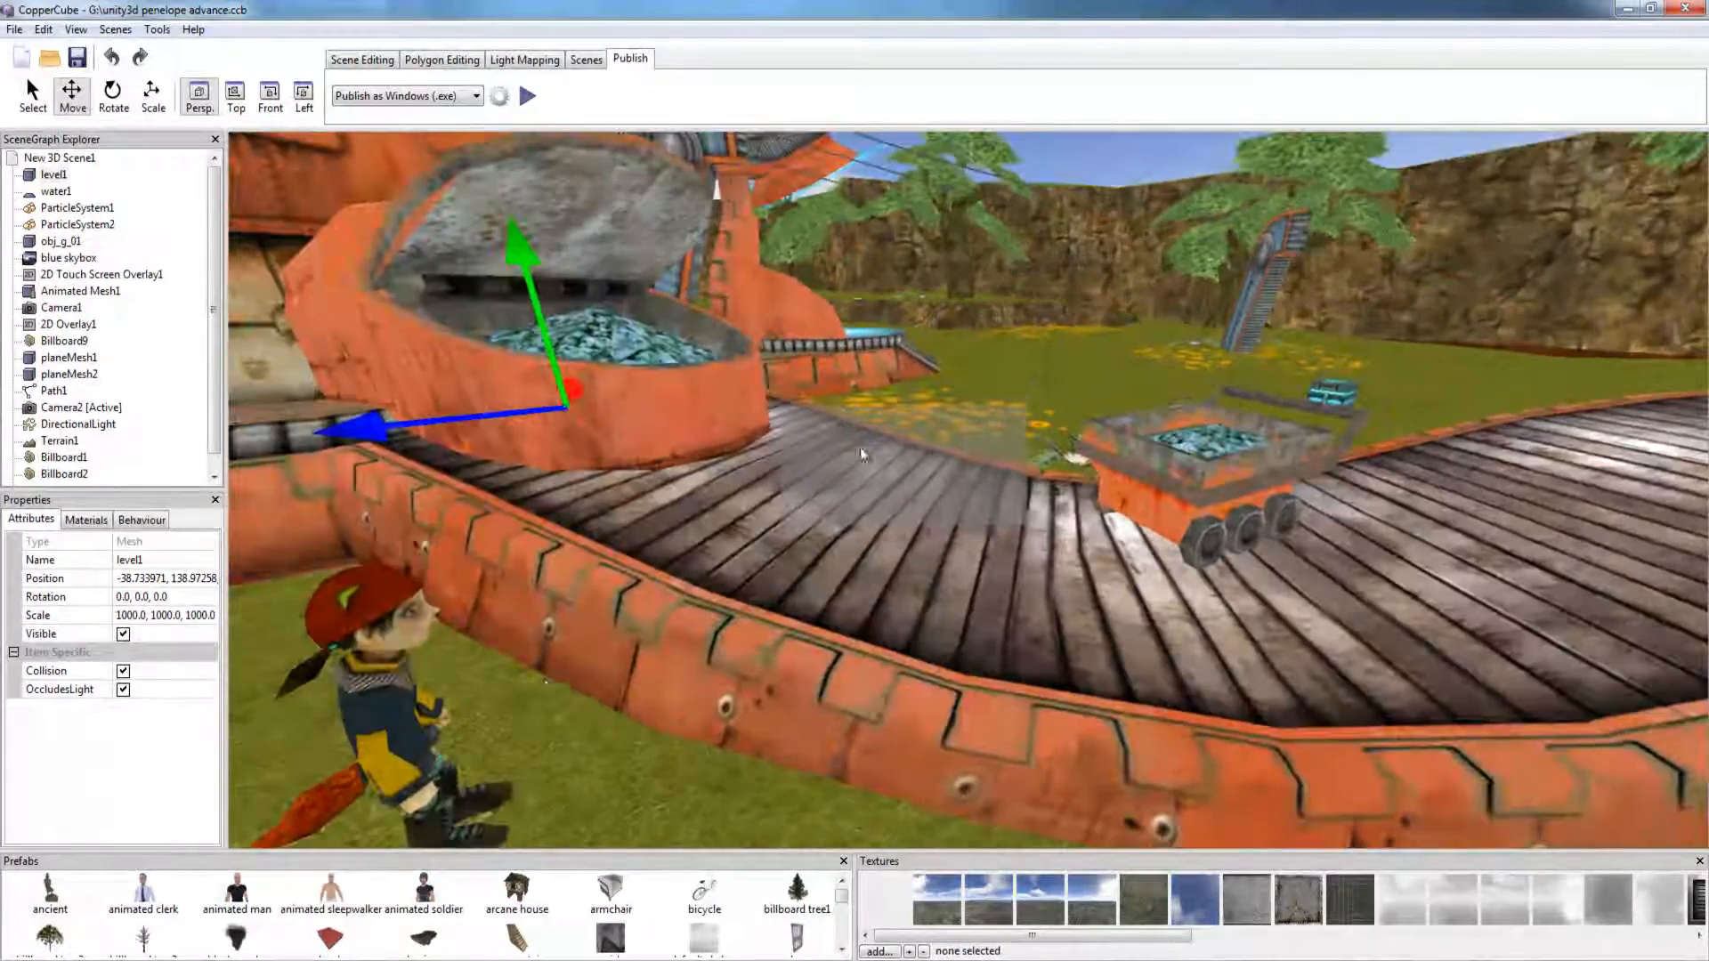
{"action": "left_click", "coordinate": [395, 706]}
{"action": "right_click_drag", "start_coordinate": [1165, 527], "coordinate": [1060, 456]}
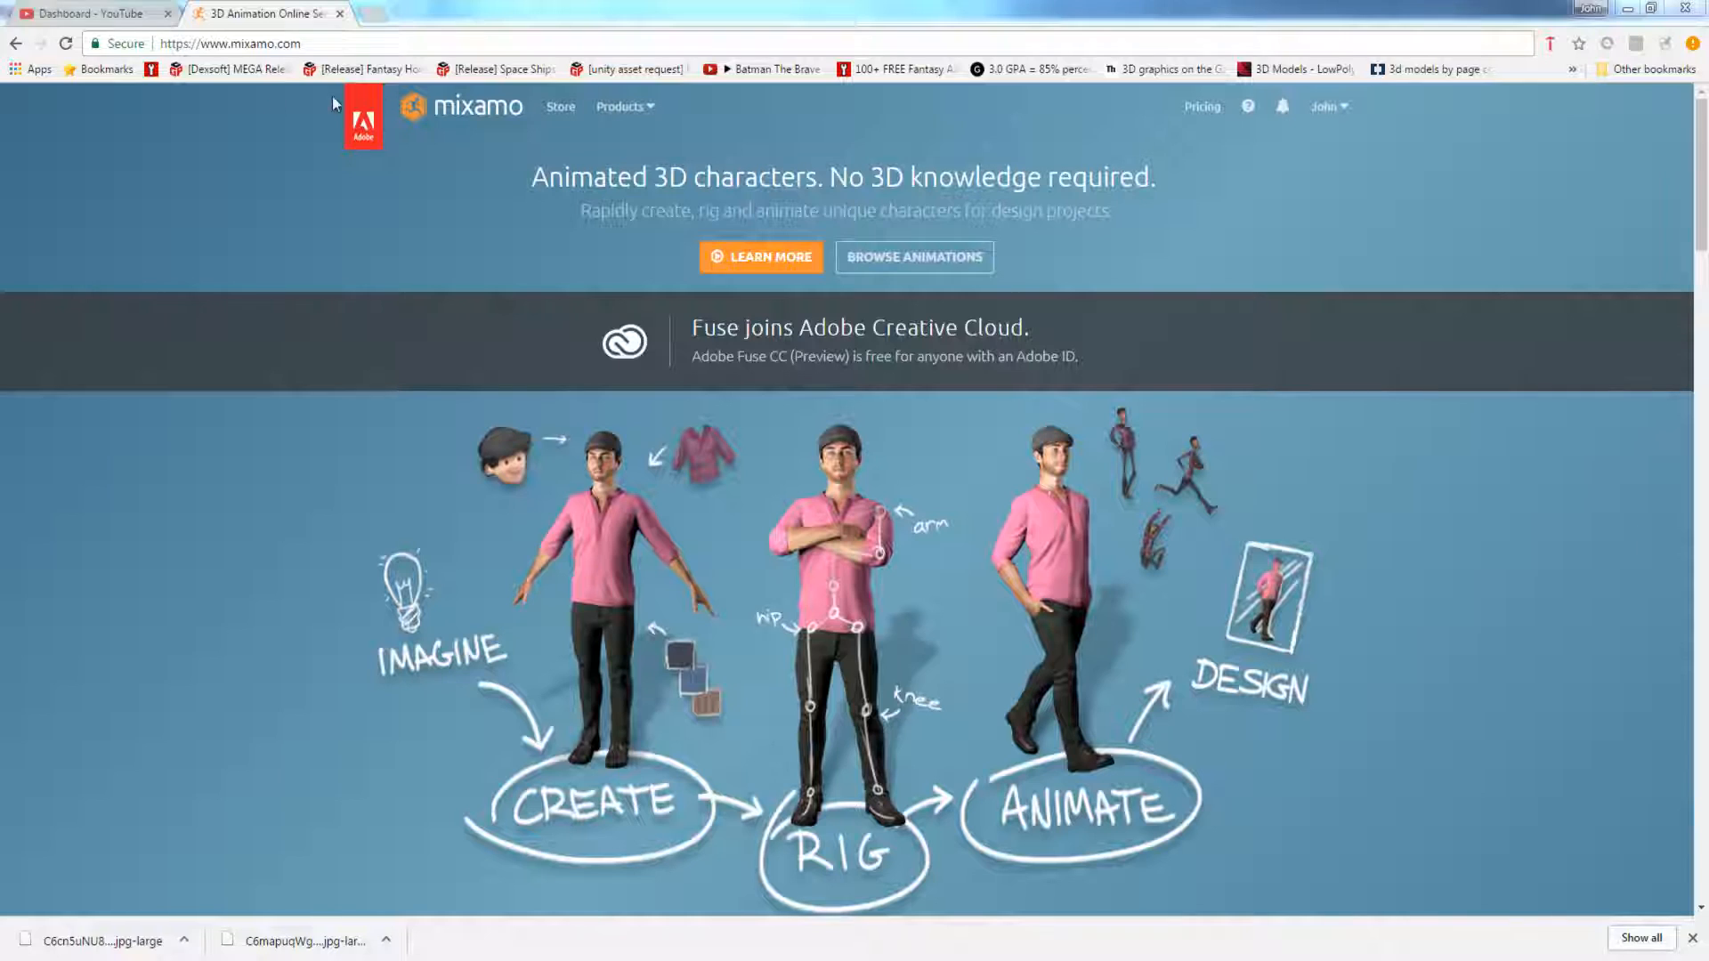
Switch to the Mixamo website in the browser and view the characters offered in its store.
{"action": "left_click", "coordinate": [935, 257]}
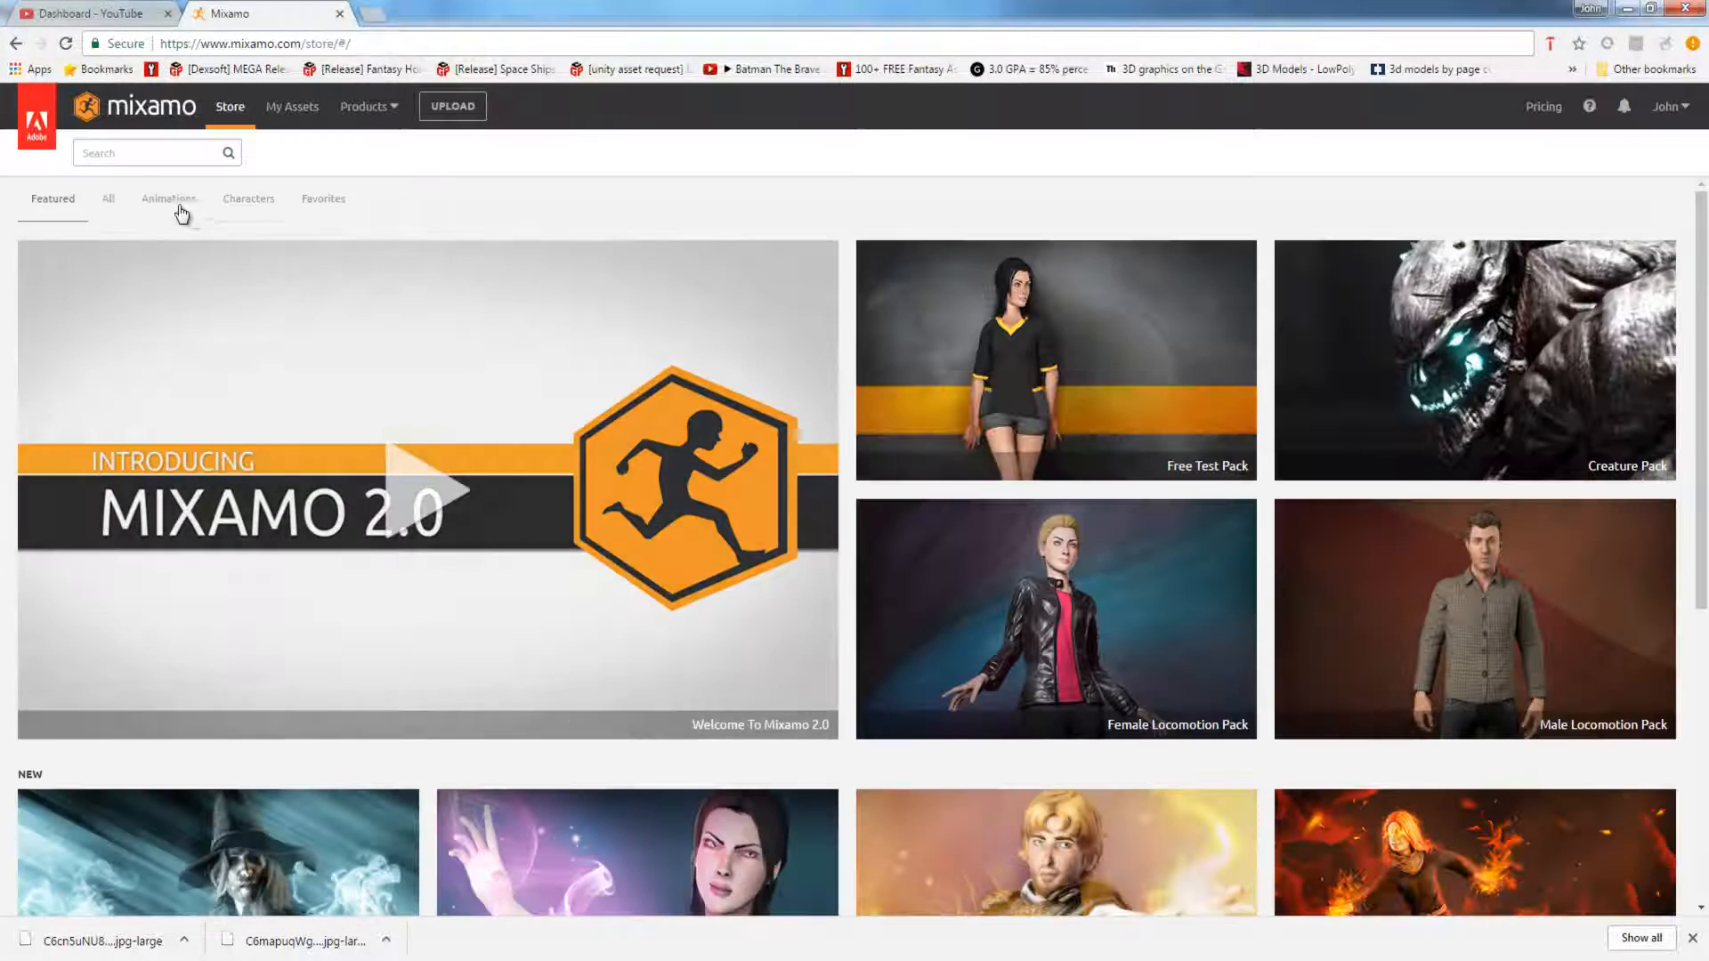
{"action": "left_click", "coordinate": [252, 206]}
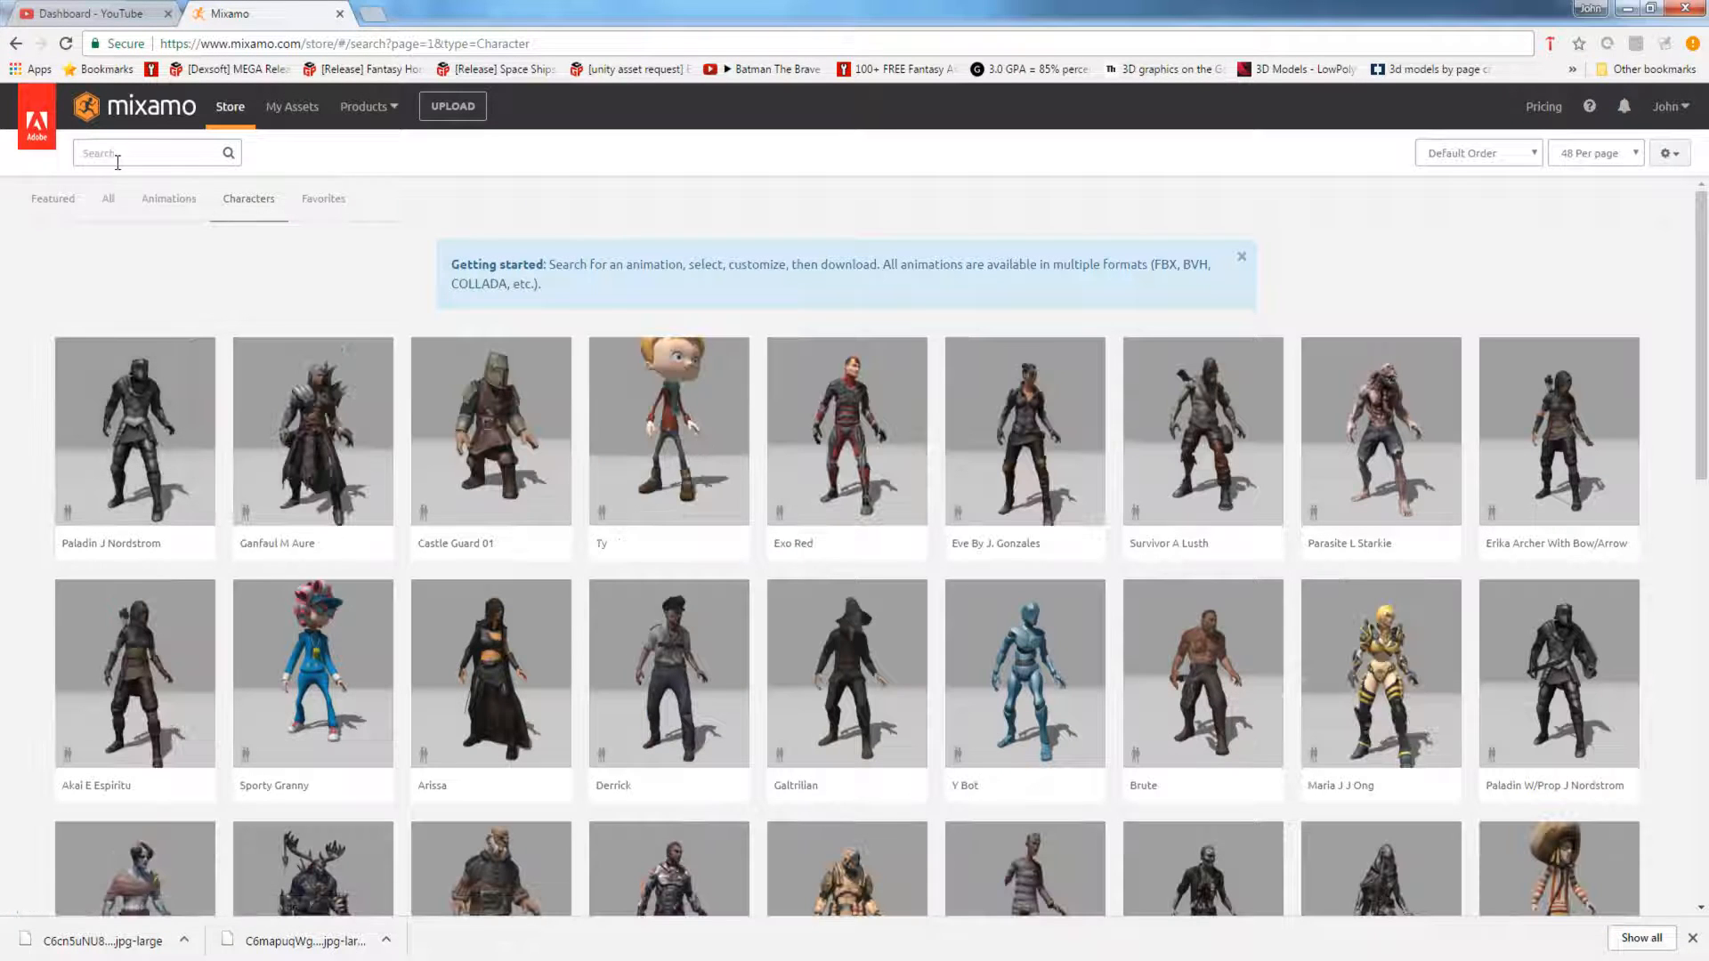
{"action": "left_click", "coordinate": [346, 110]}
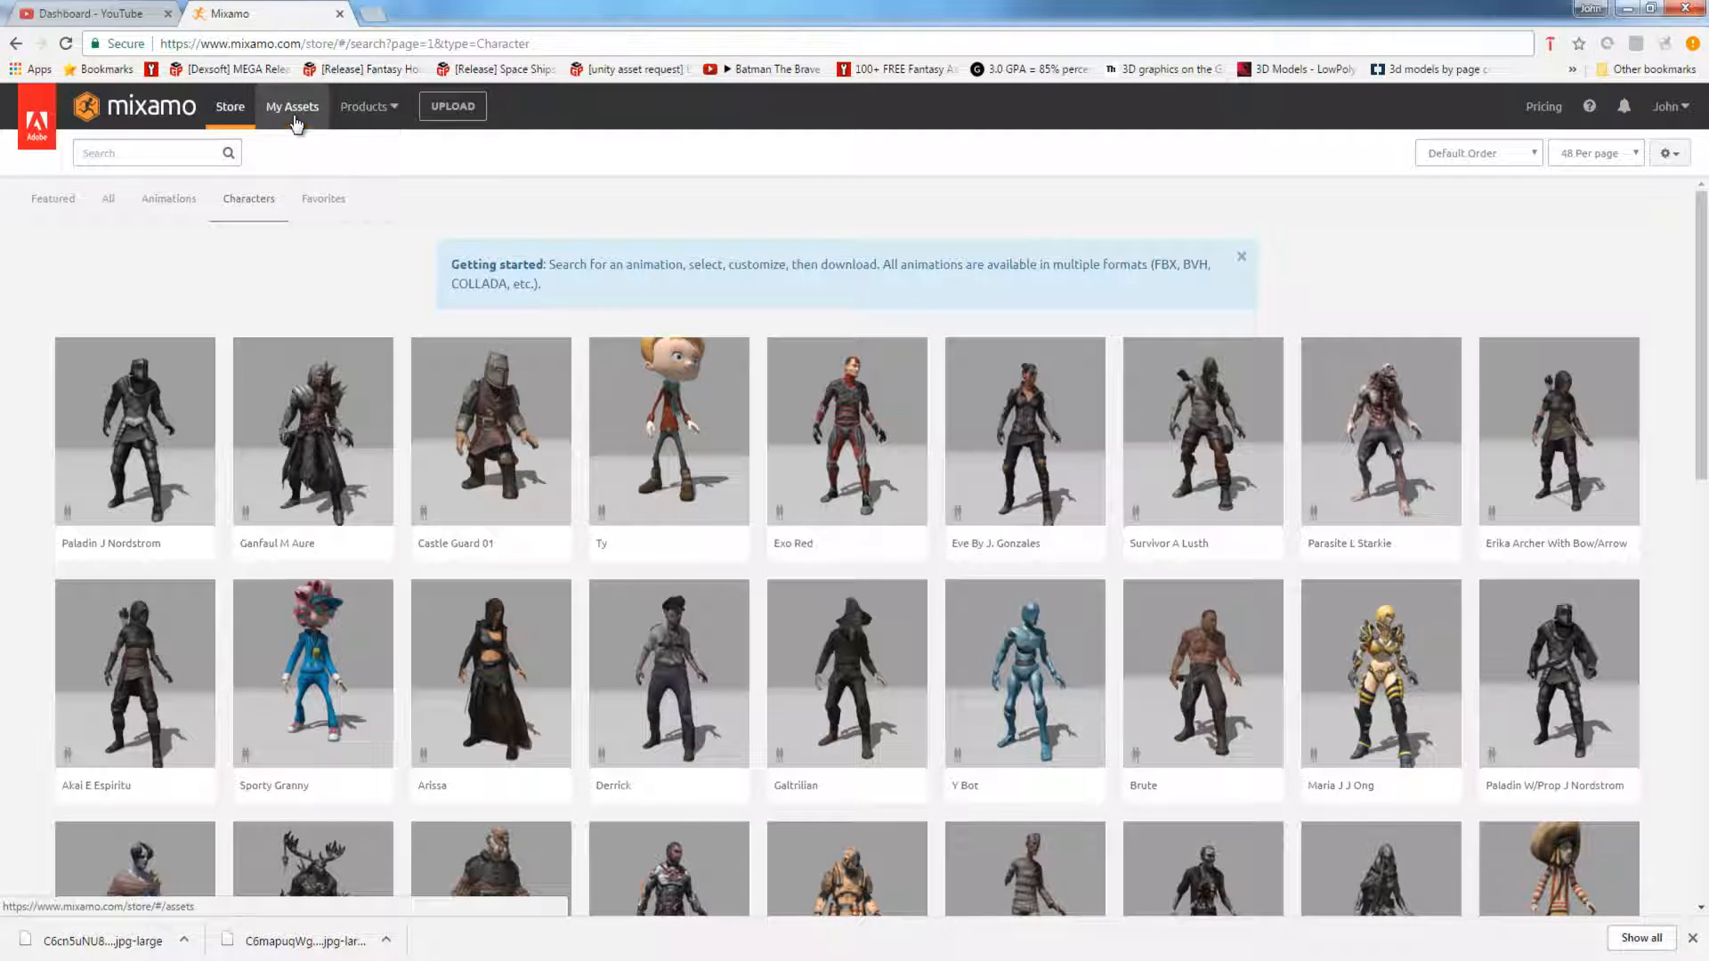
Look through the characters in My Assets and inspect the uploaded PenelopeFBX character from several sides.
{"action": "left_click", "coordinate": [293, 110]}
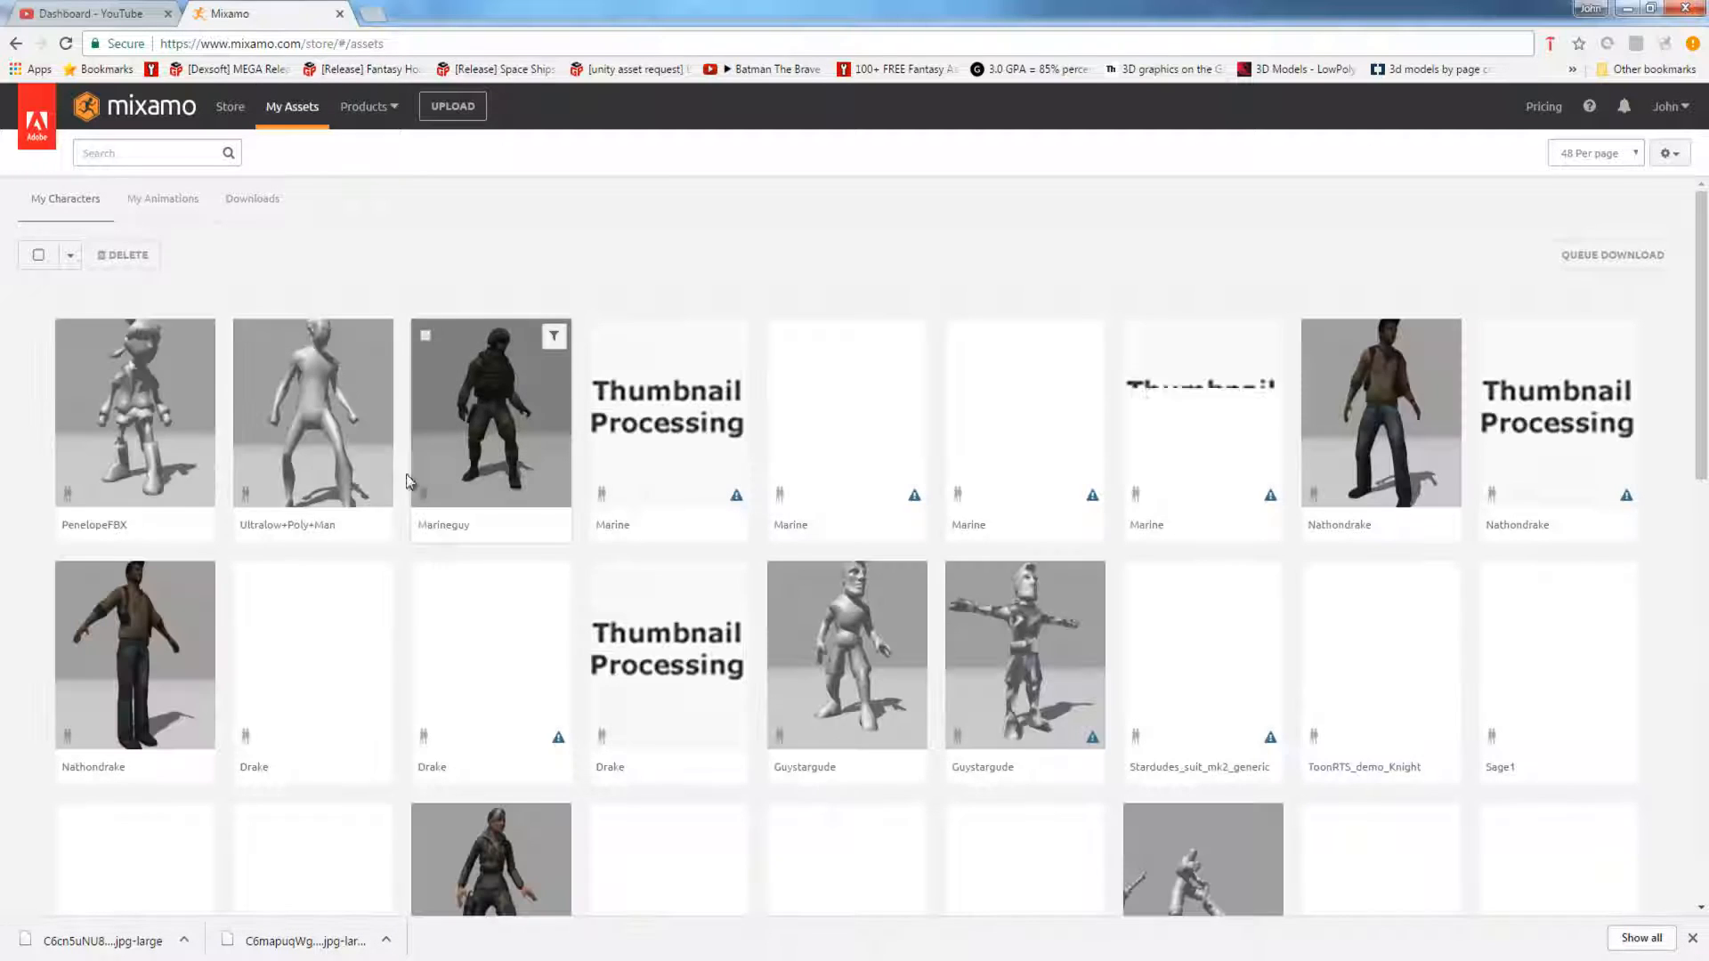
{"action": "scroll", "coordinate": [328, 421], "scroll_direction": "down", "scroll_amount": 4}
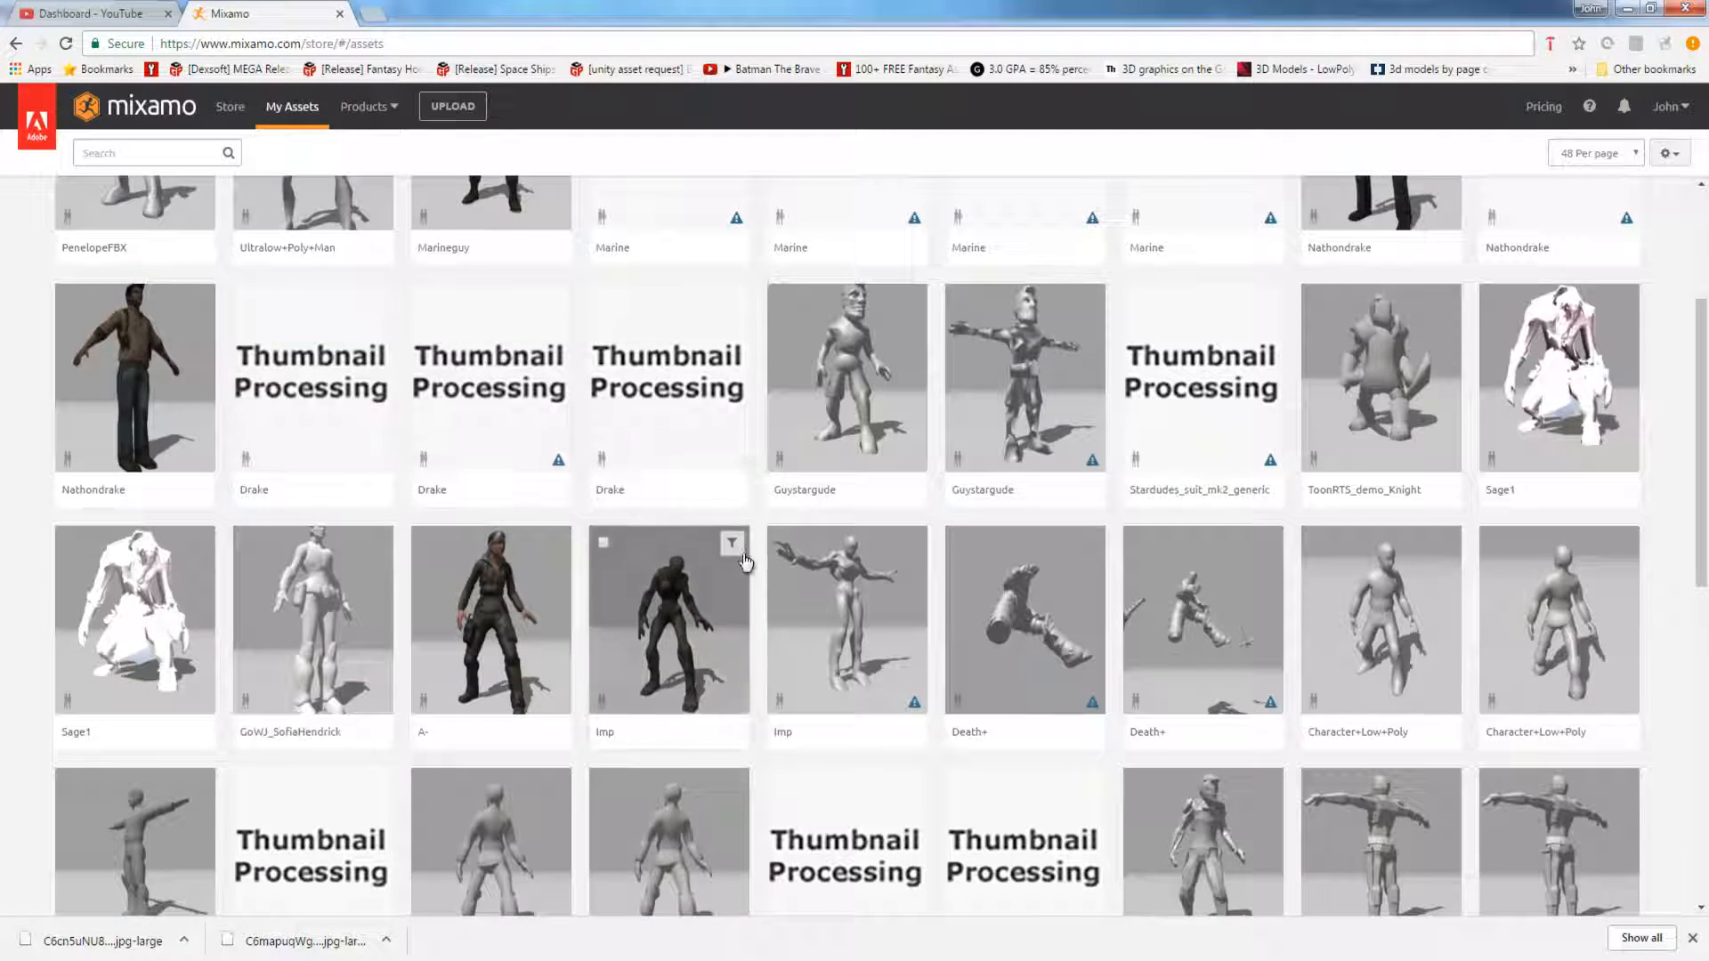
{"action": "scroll", "coordinate": [780, 540], "scroll_direction": "down", "scroll_amount": 3}
{"action": "scroll", "coordinate": [820, 481], "scroll_direction": "up", "scroll_amount": 7}
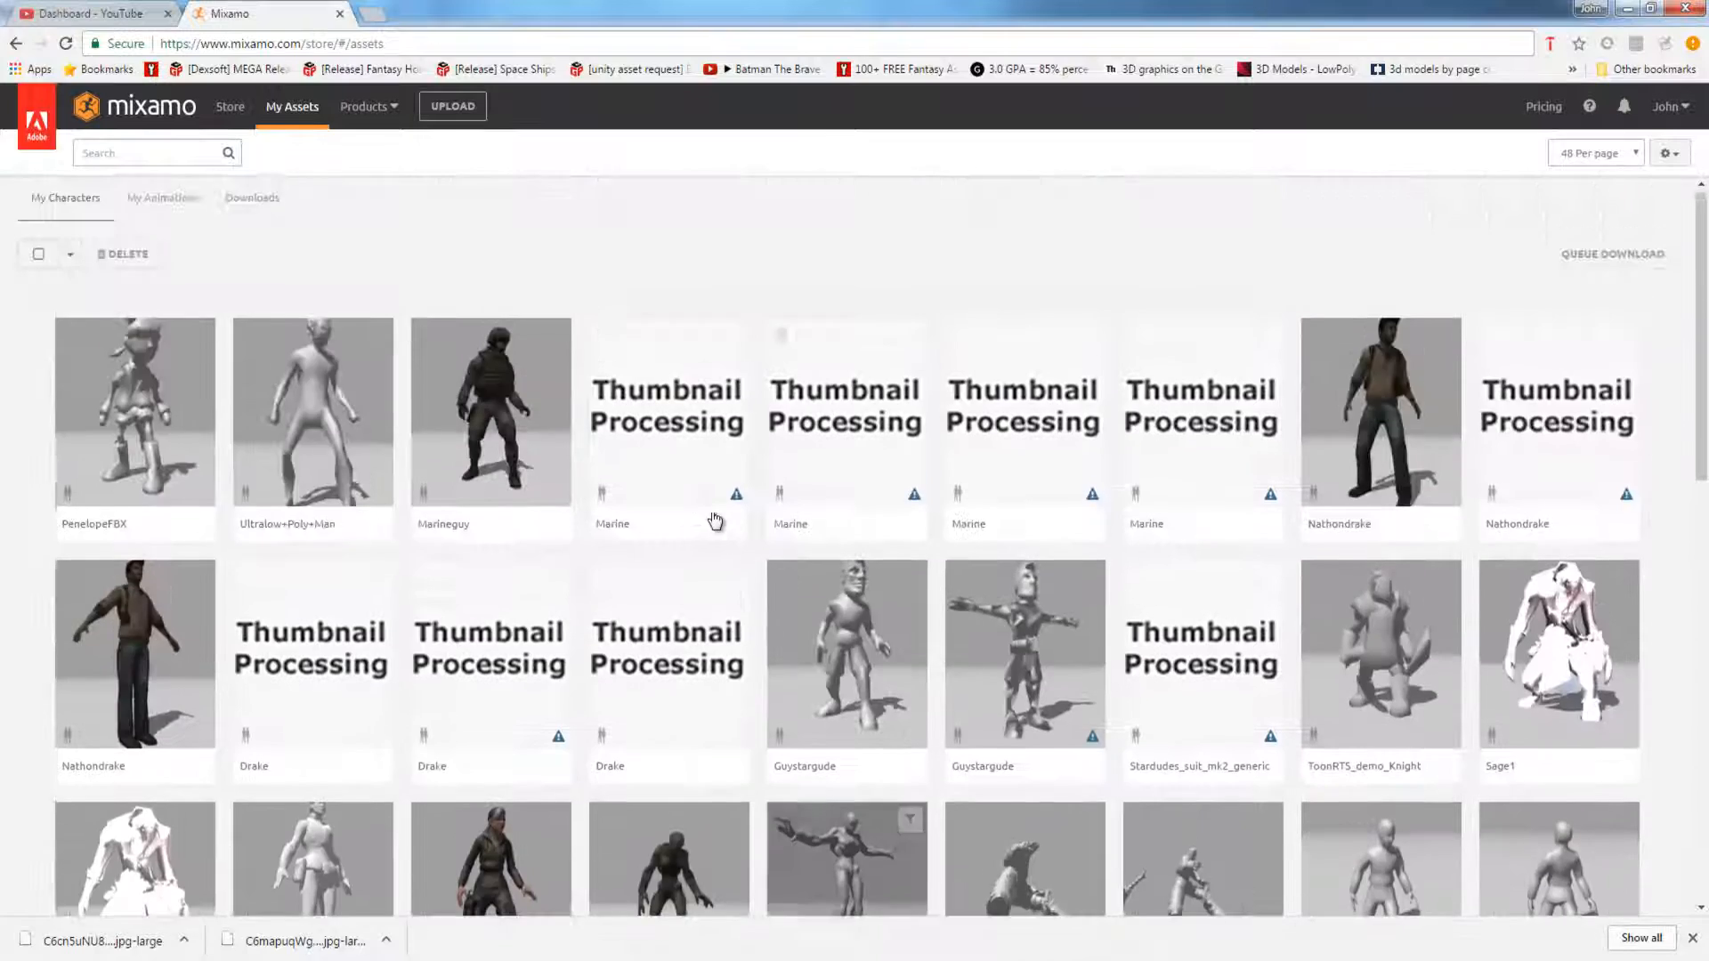
{"action": "left_click", "coordinate": [144, 416]}
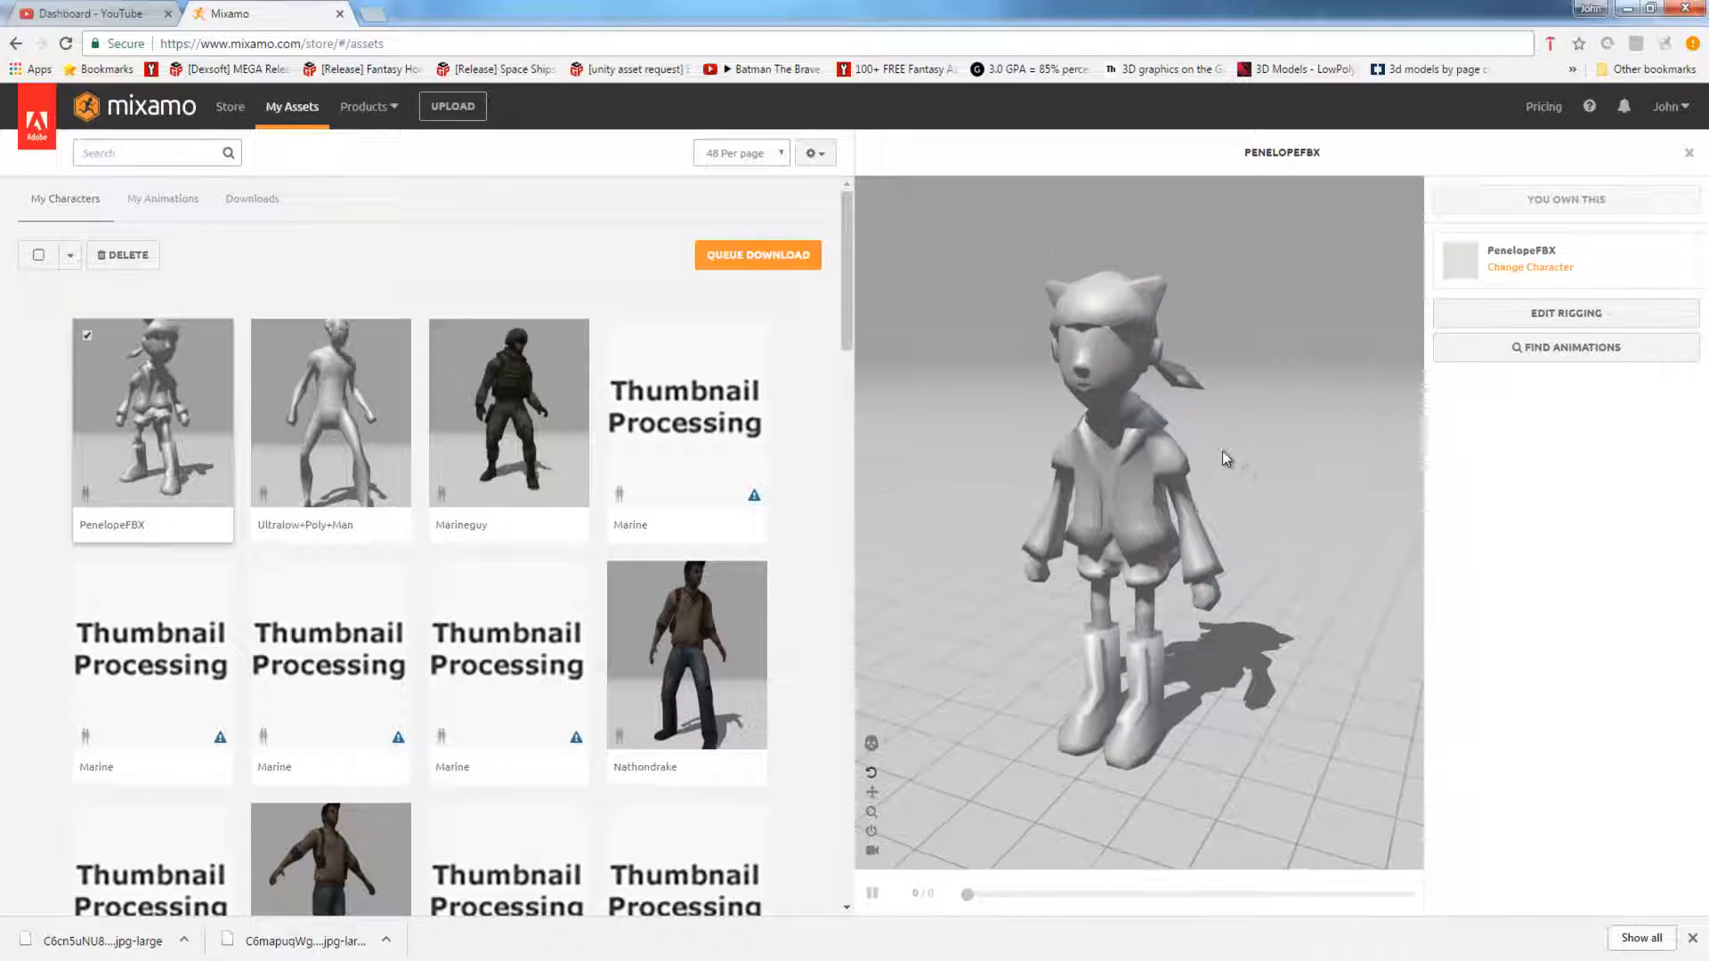
{"action": "left_click_drag", "start_coordinate": [1244, 461], "coordinate": [763, 461]}
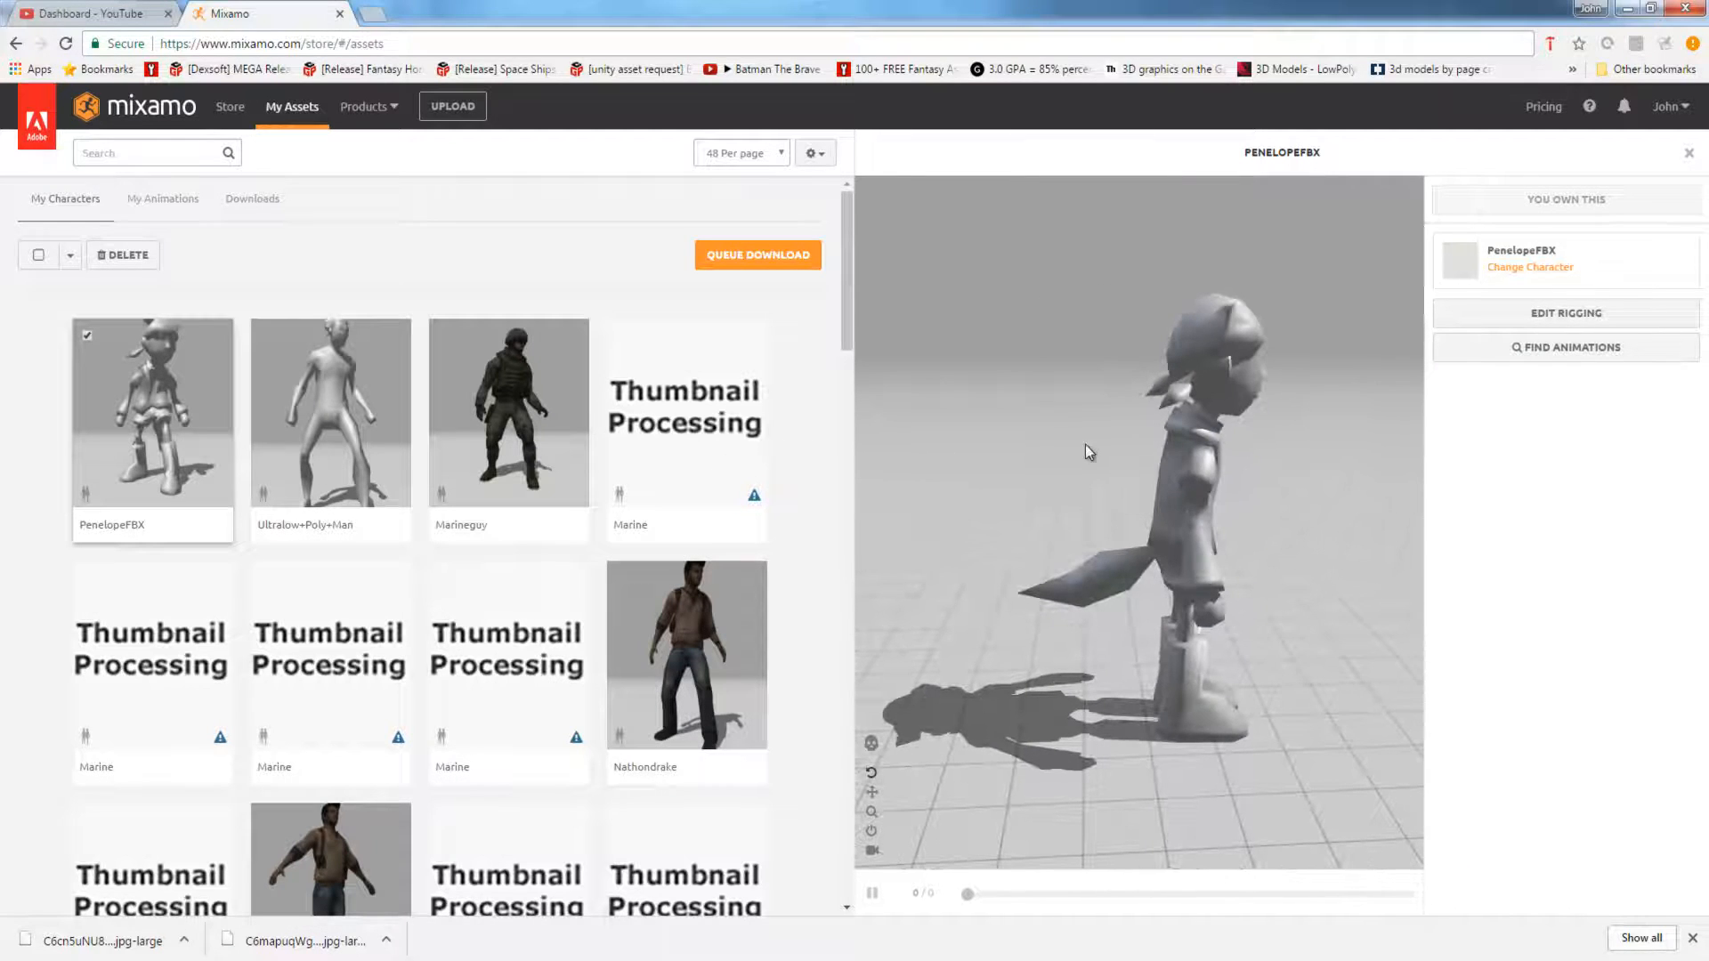
{"action": "left_click_drag", "start_coordinate": [1091, 454], "coordinate": [1088, 399]}
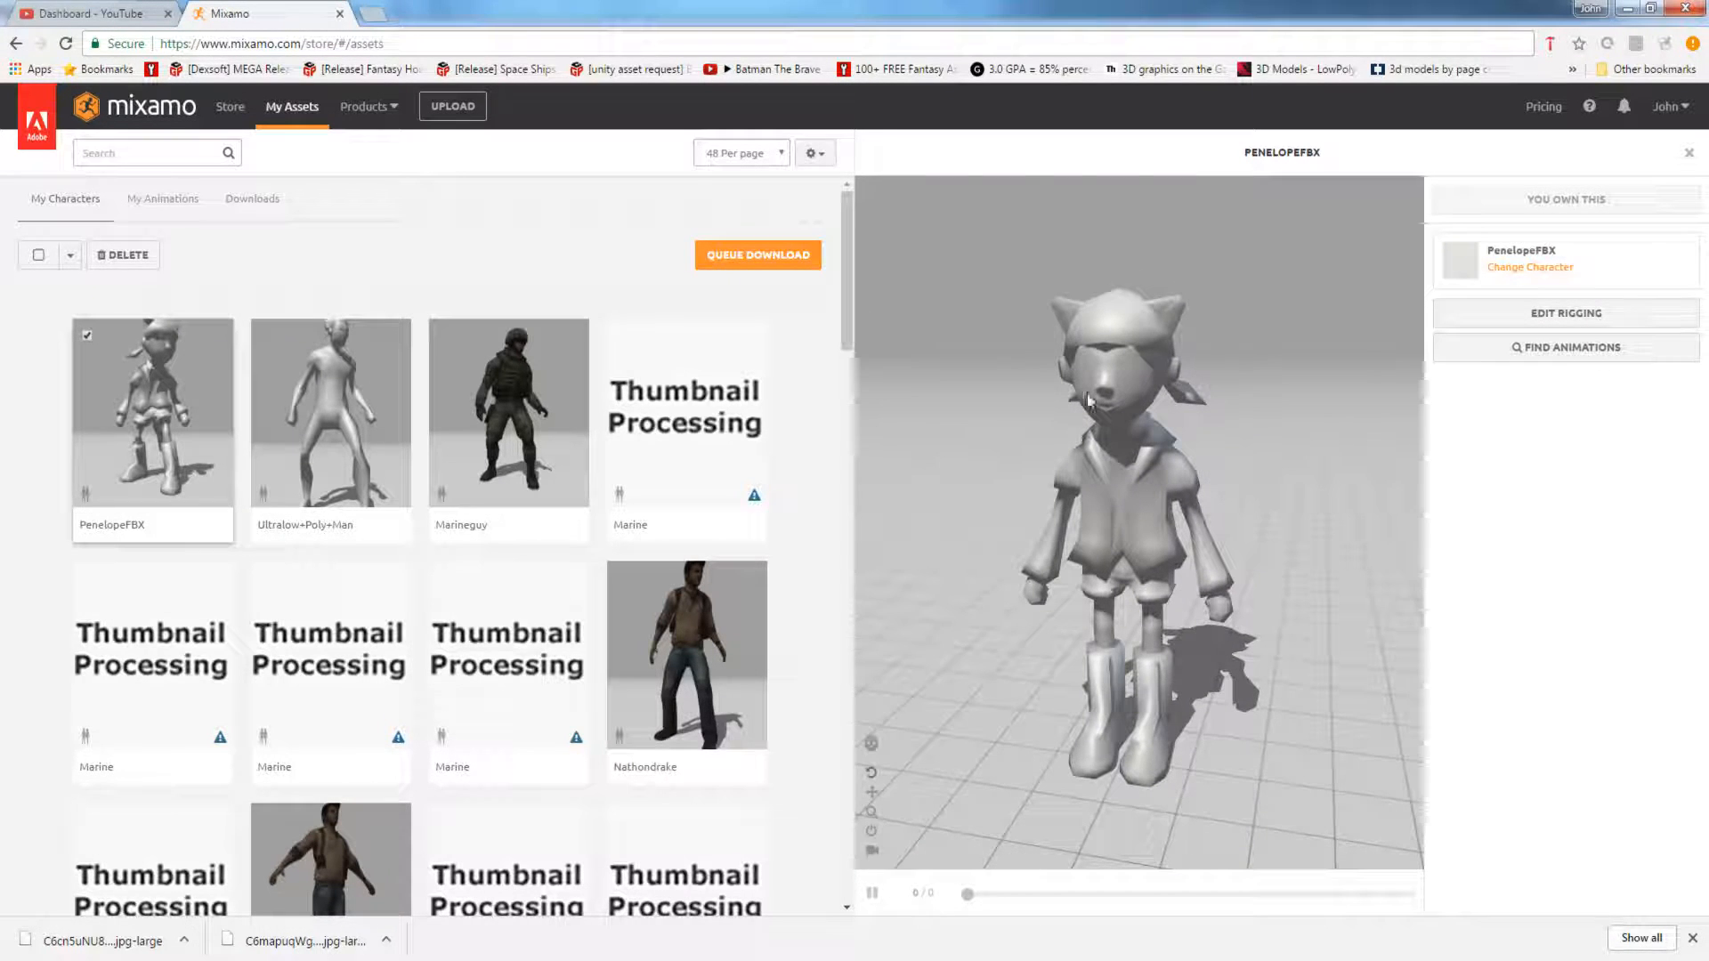
Open the Girl animation pack of PenelopeFBX under My Animations and preview its animations, finishing on Running seen from the front.
{"action": "left_click", "coordinate": [160, 203]}
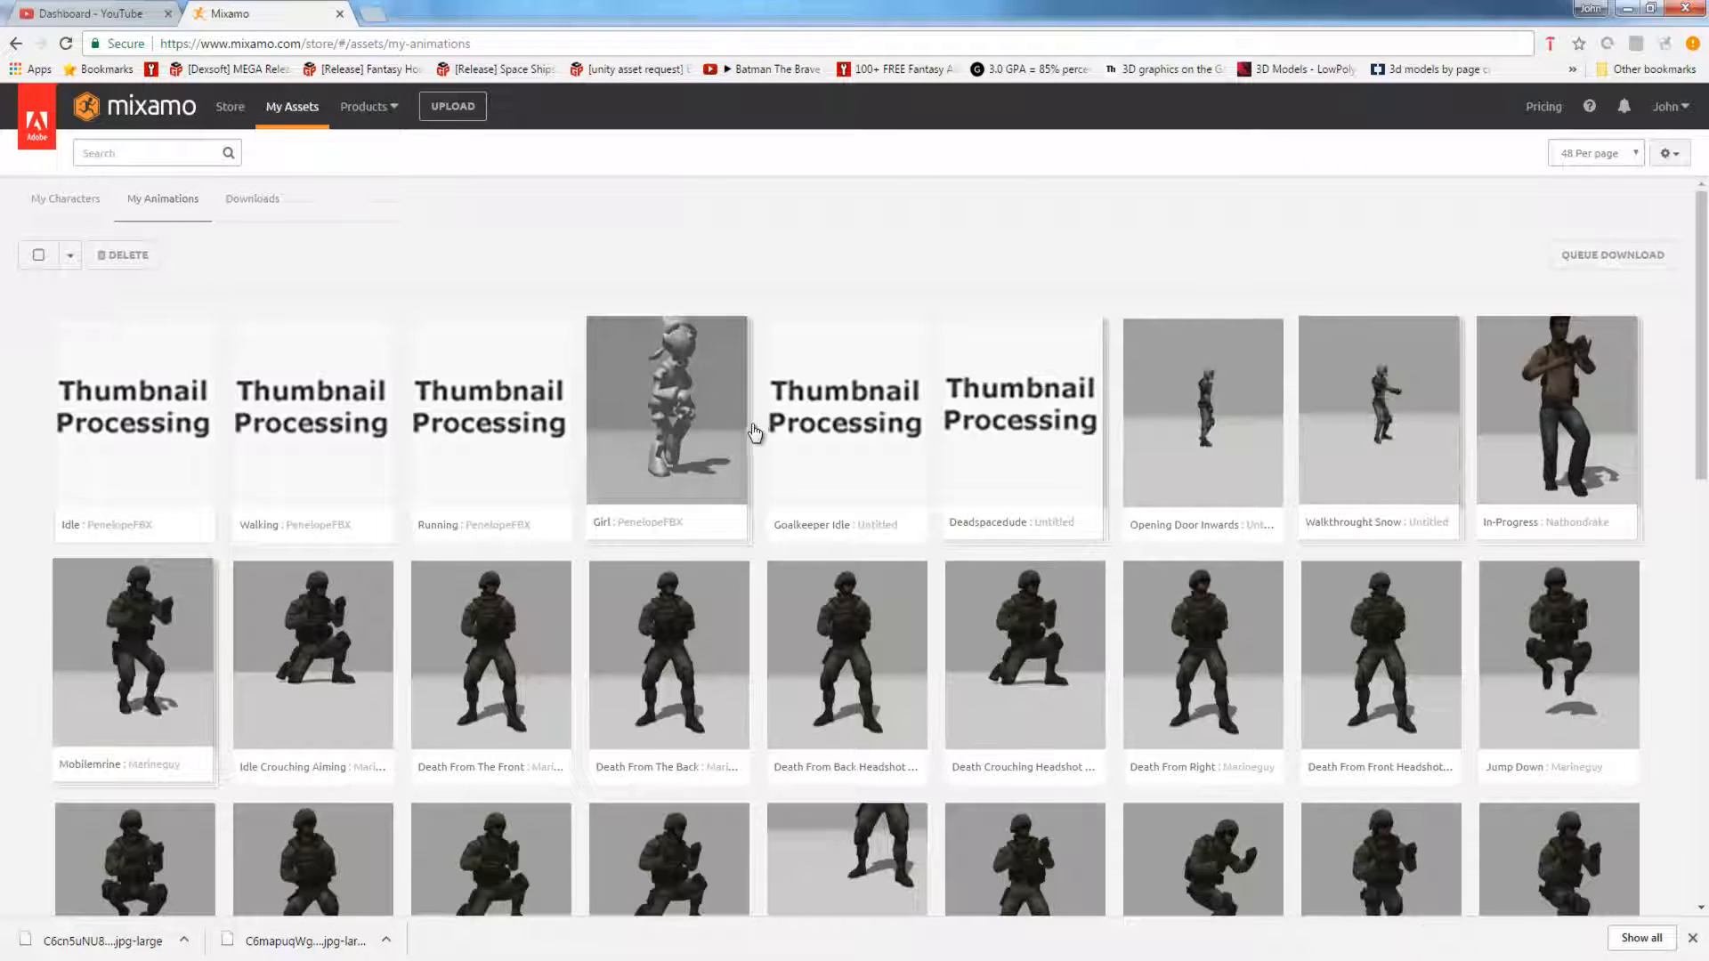
{"action": "left_click", "coordinate": [648, 408]}
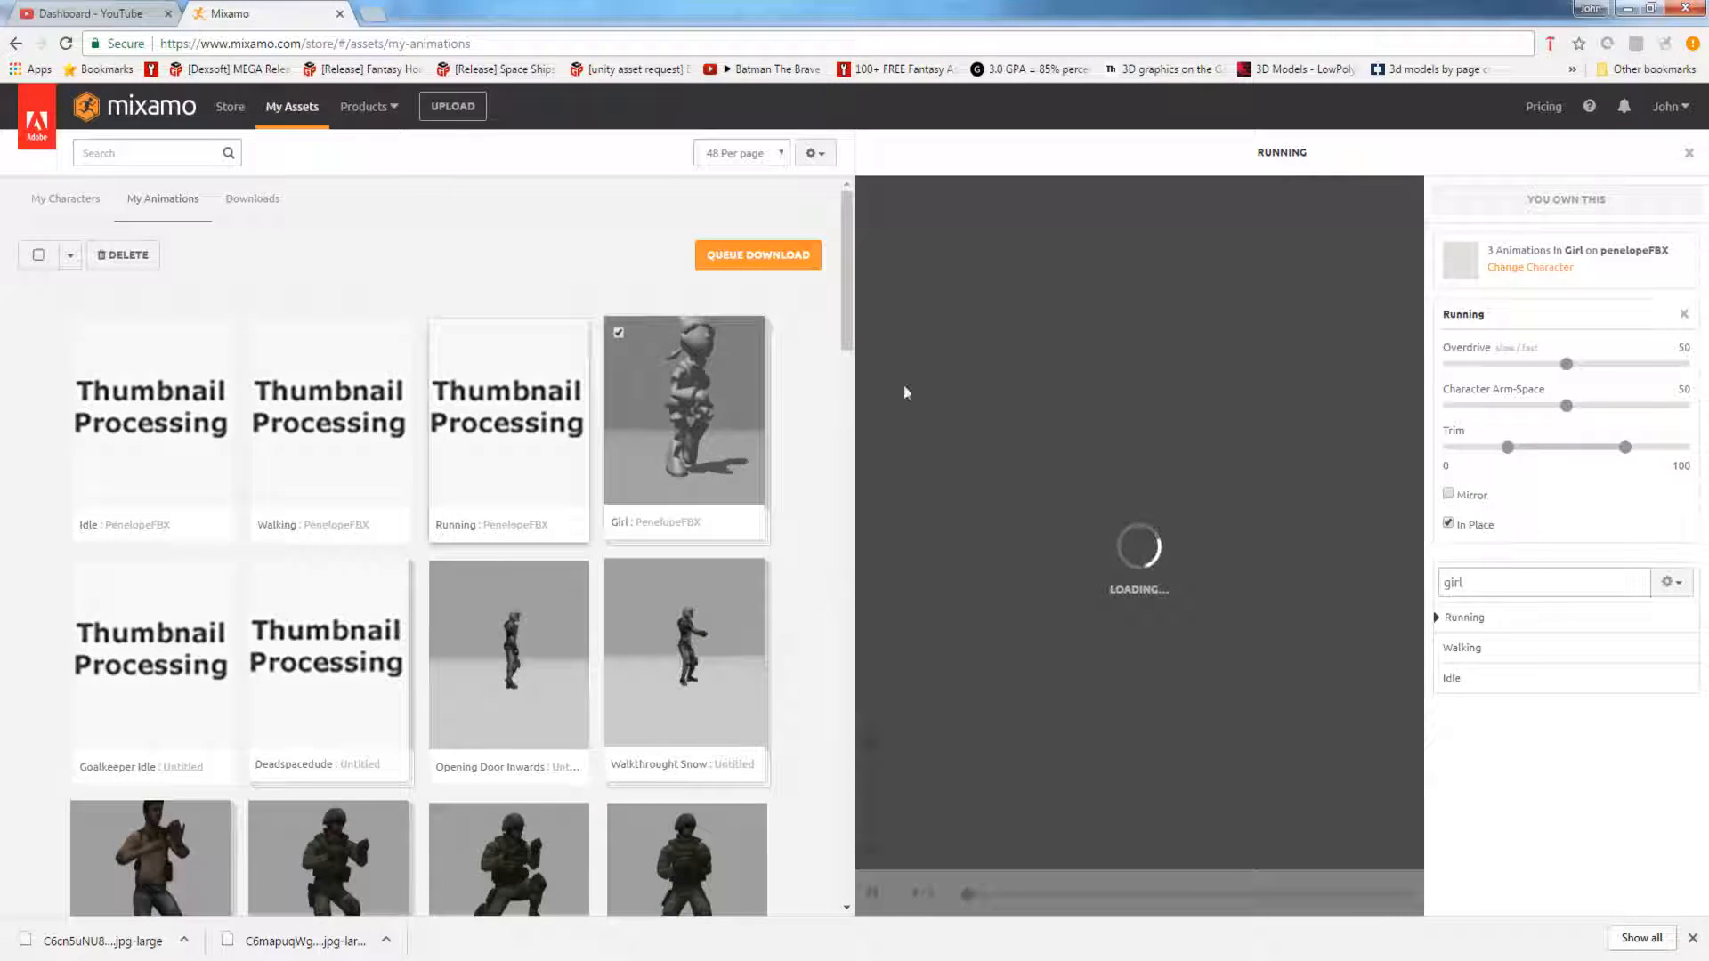
{"action": "left_click", "coordinate": [1469, 649]}
{"action": "left_click", "coordinate": [1453, 682]}
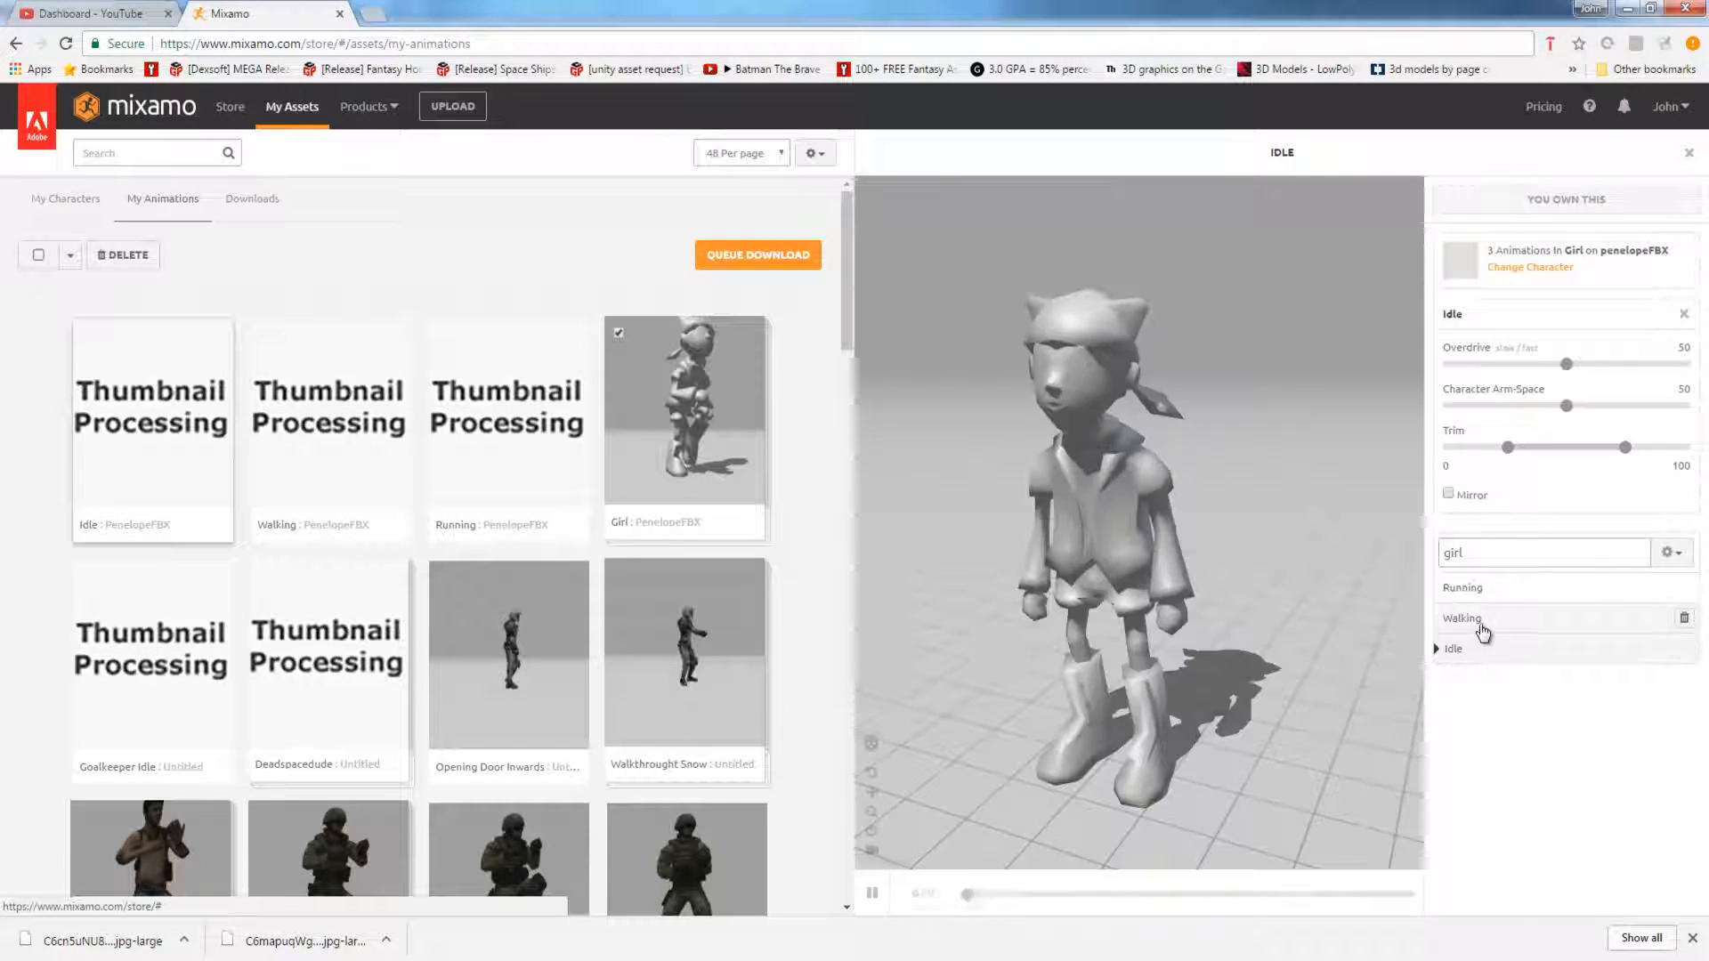
{"action": "left_click", "coordinate": [1482, 625]}
{"action": "left_click", "coordinate": [1484, 618]}
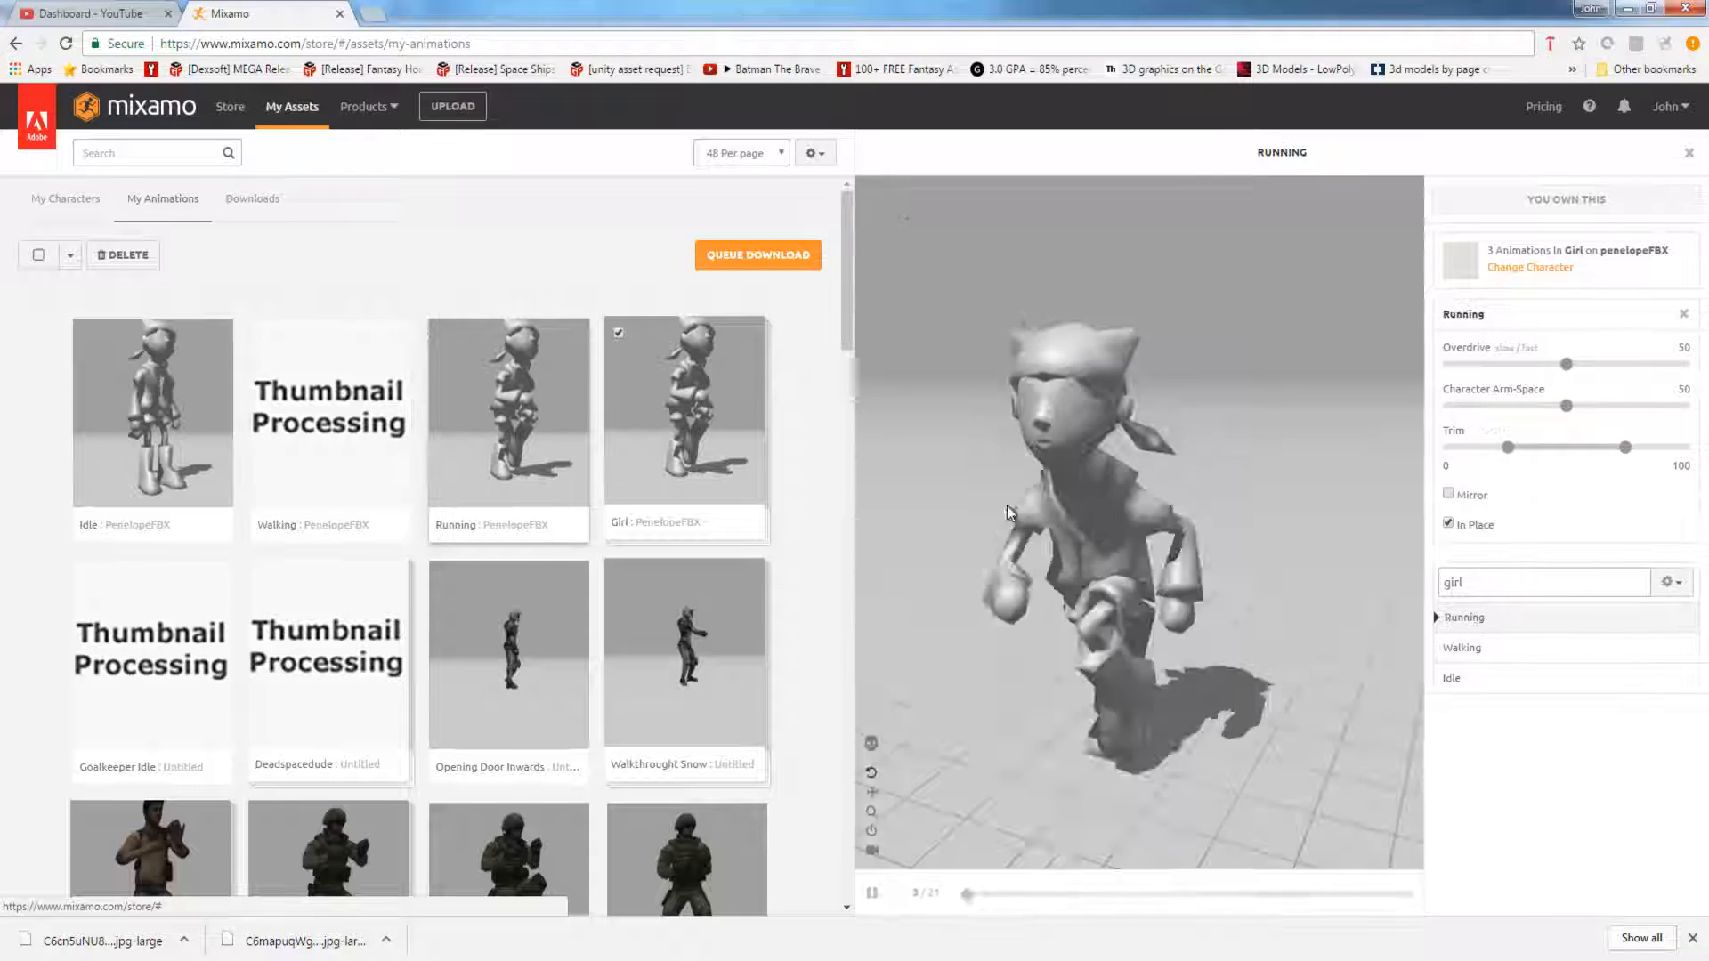
{"action": "left_click_drag", "start_coordinate": [1038, 452], "coordinate": [1247, 458]}
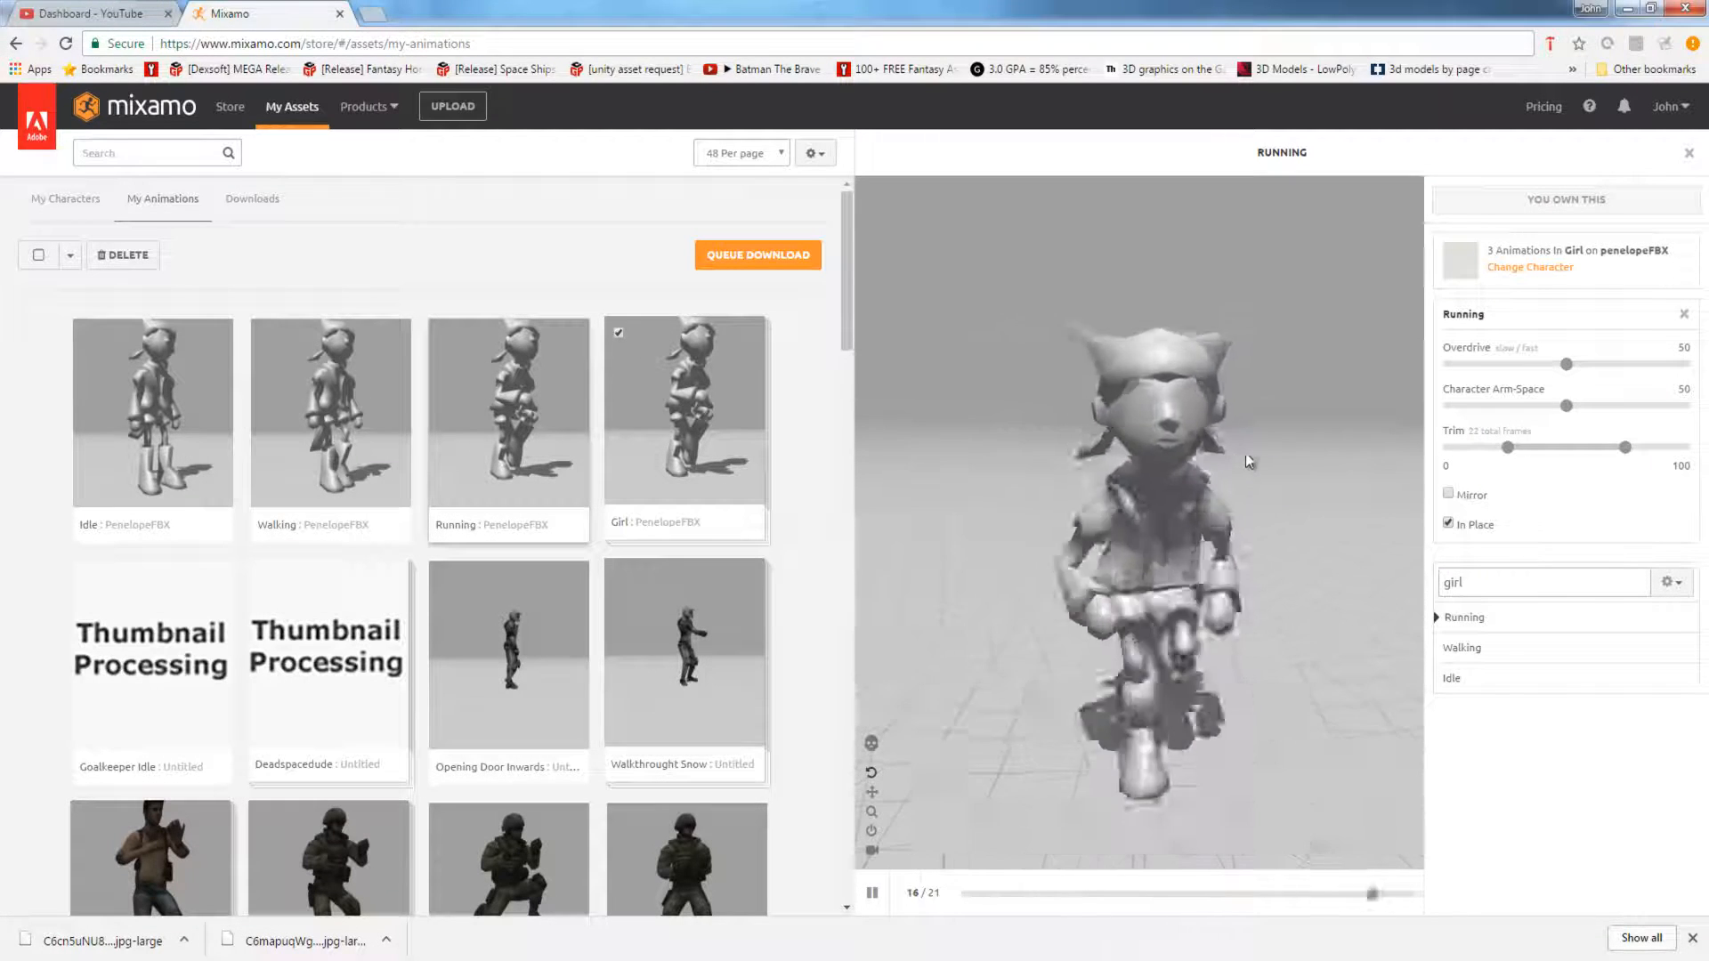
Preview the girl pack's Running, Walking and Idle animations on the Marineguy character.
{"action": "left_click", "coordinate": [47, 207]}
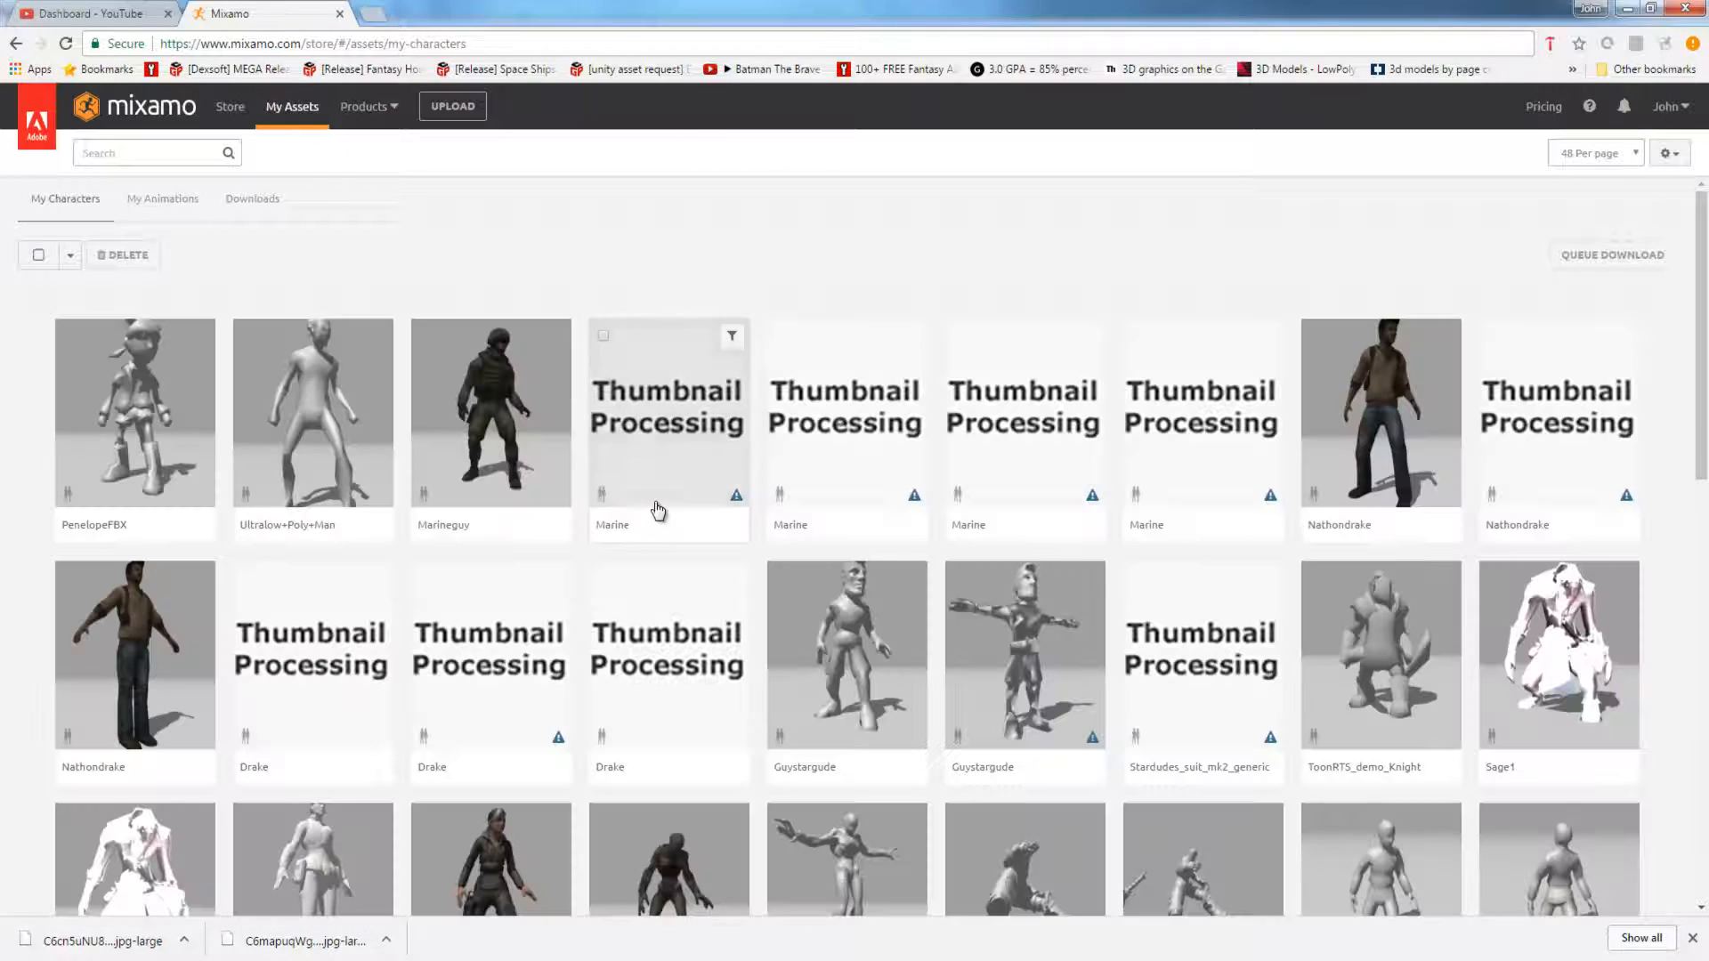
{"action": "left_click", "coordinate": [492, 419]}
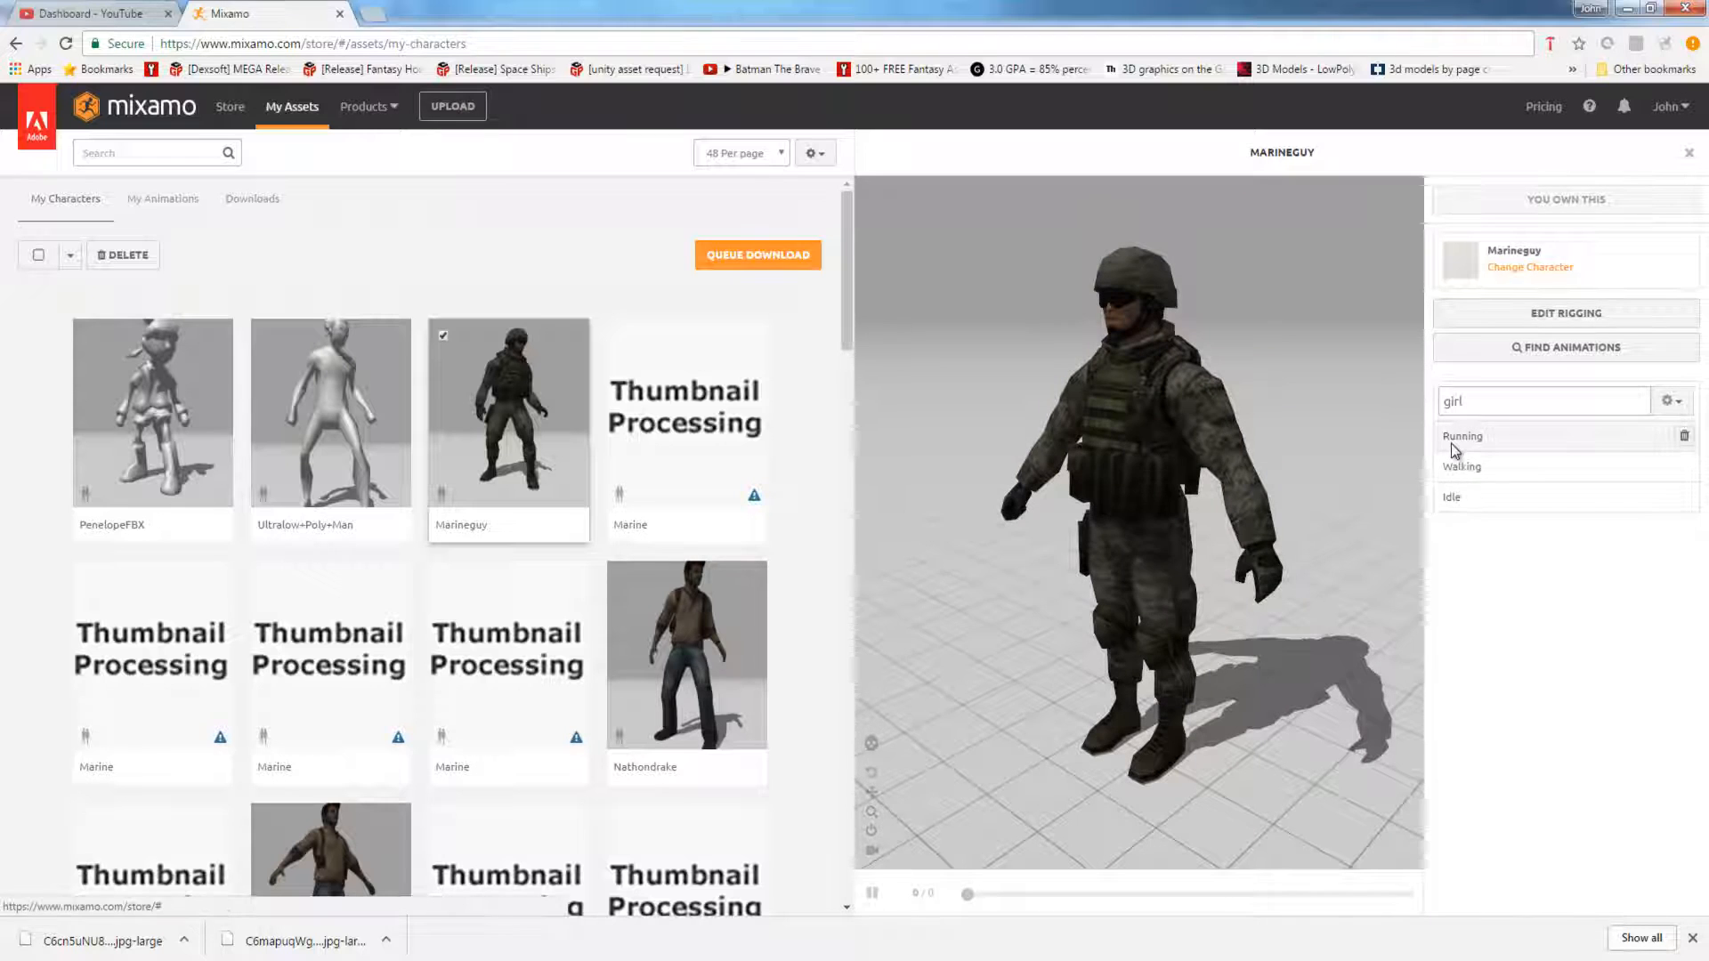
{"action": "left_click", "coordinate": [1499, 442]}
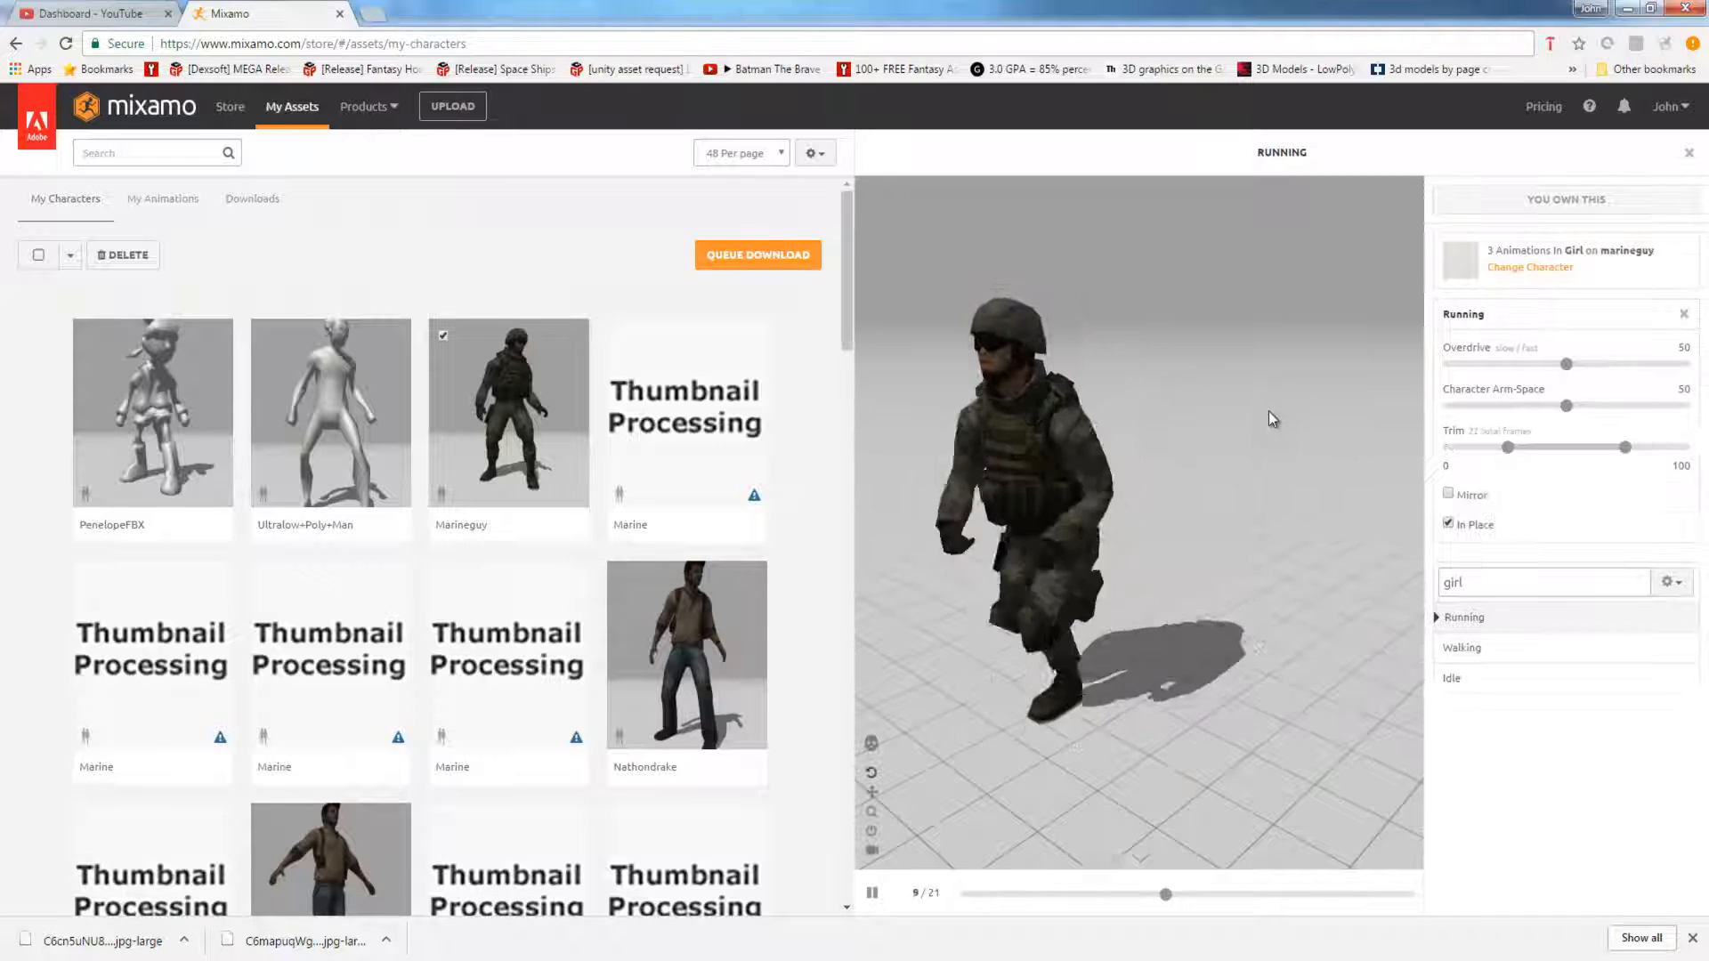
{"action": "left_click", "coordinate": [1481, 651]}
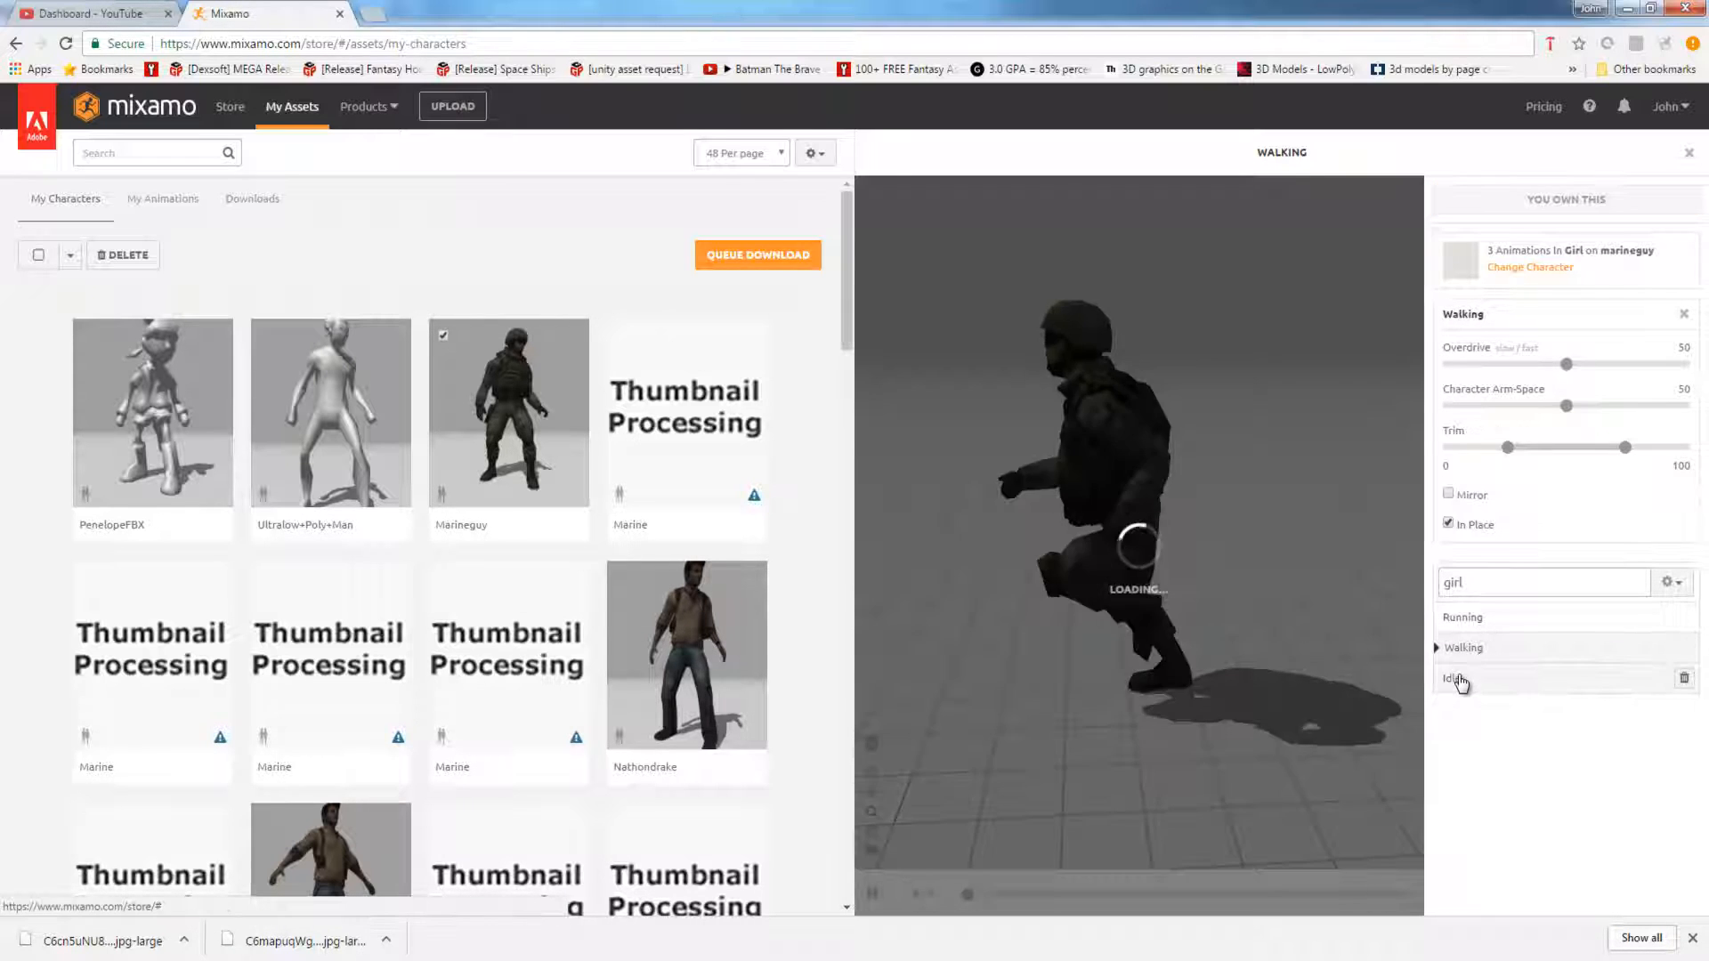
{"action": "left_click", "coordinate": [1455, 681]}
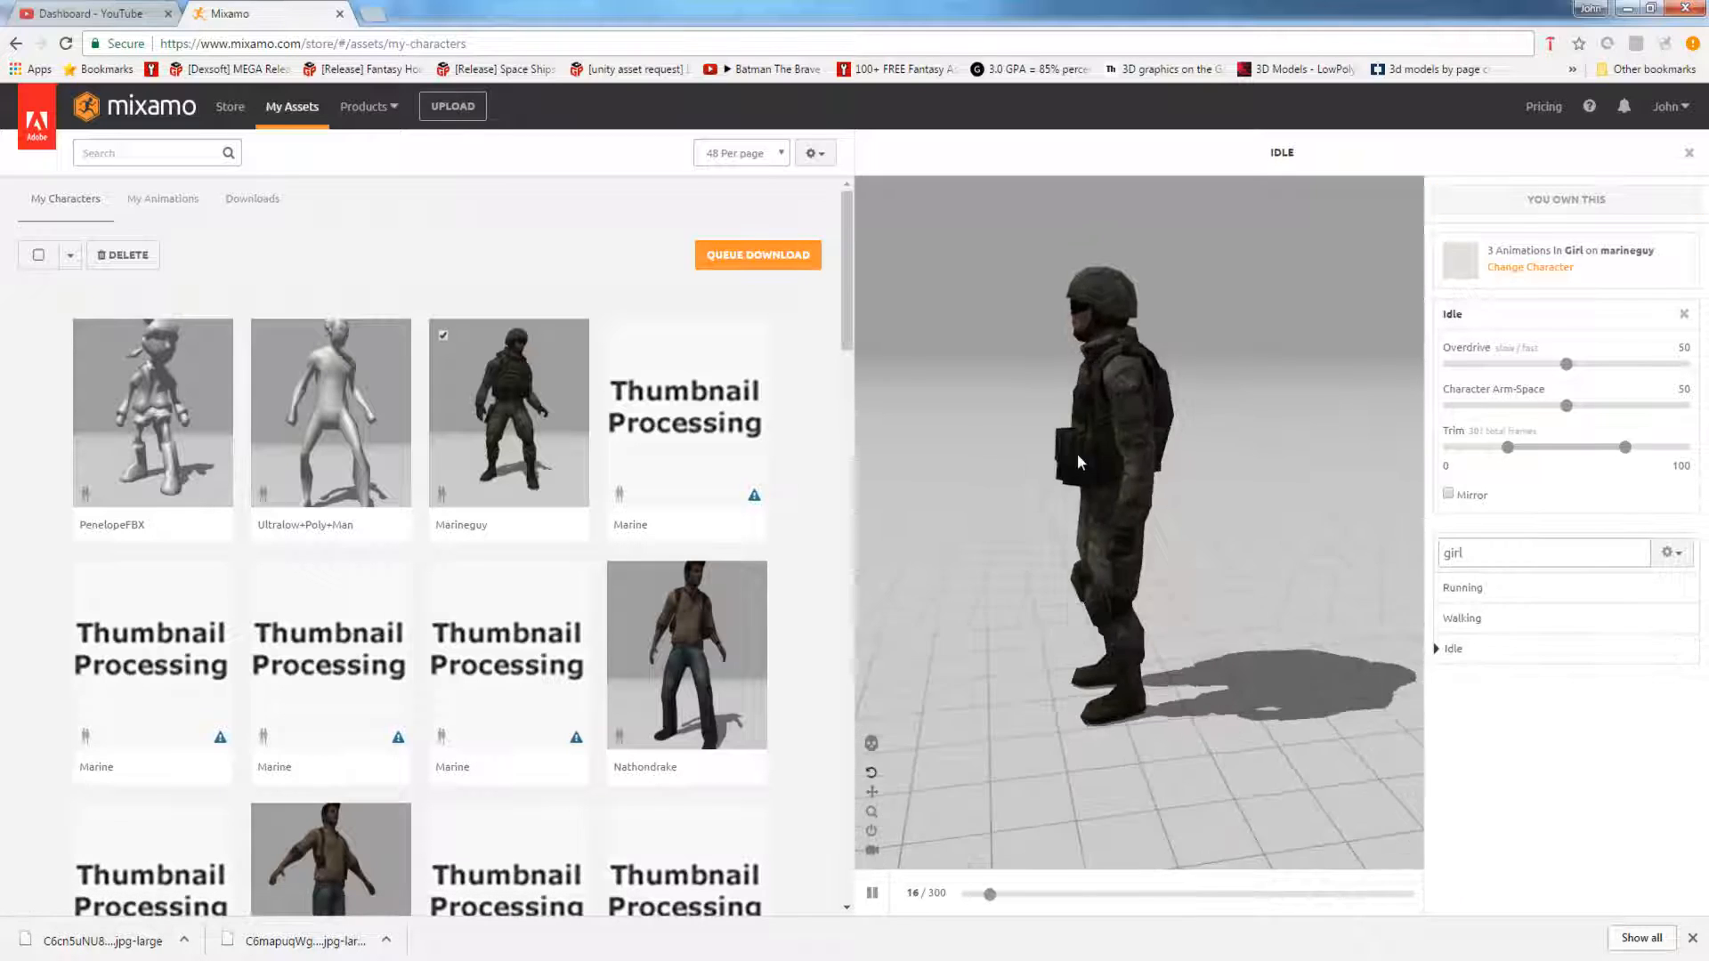
Preview the girl pack's Idle and Running animations on the Nathondrake character.
{"action": "left_click", "coordinate": [713, 624]}
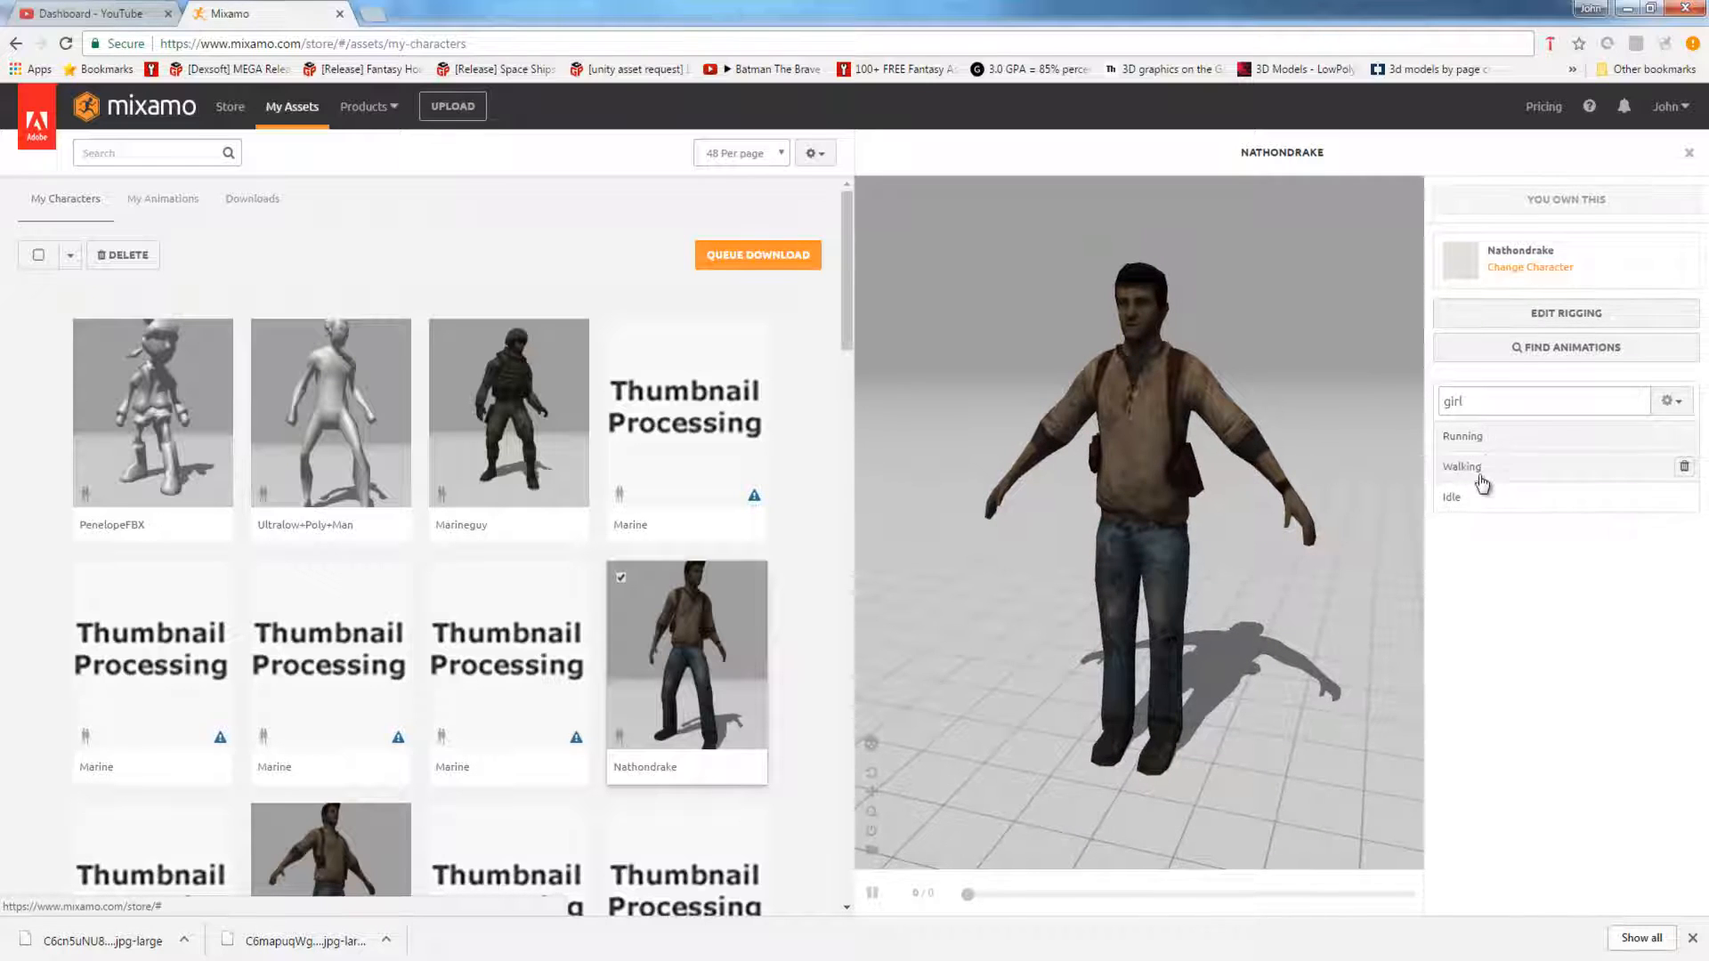
{"action": "left_click", "coordinate": [1467, 496]}
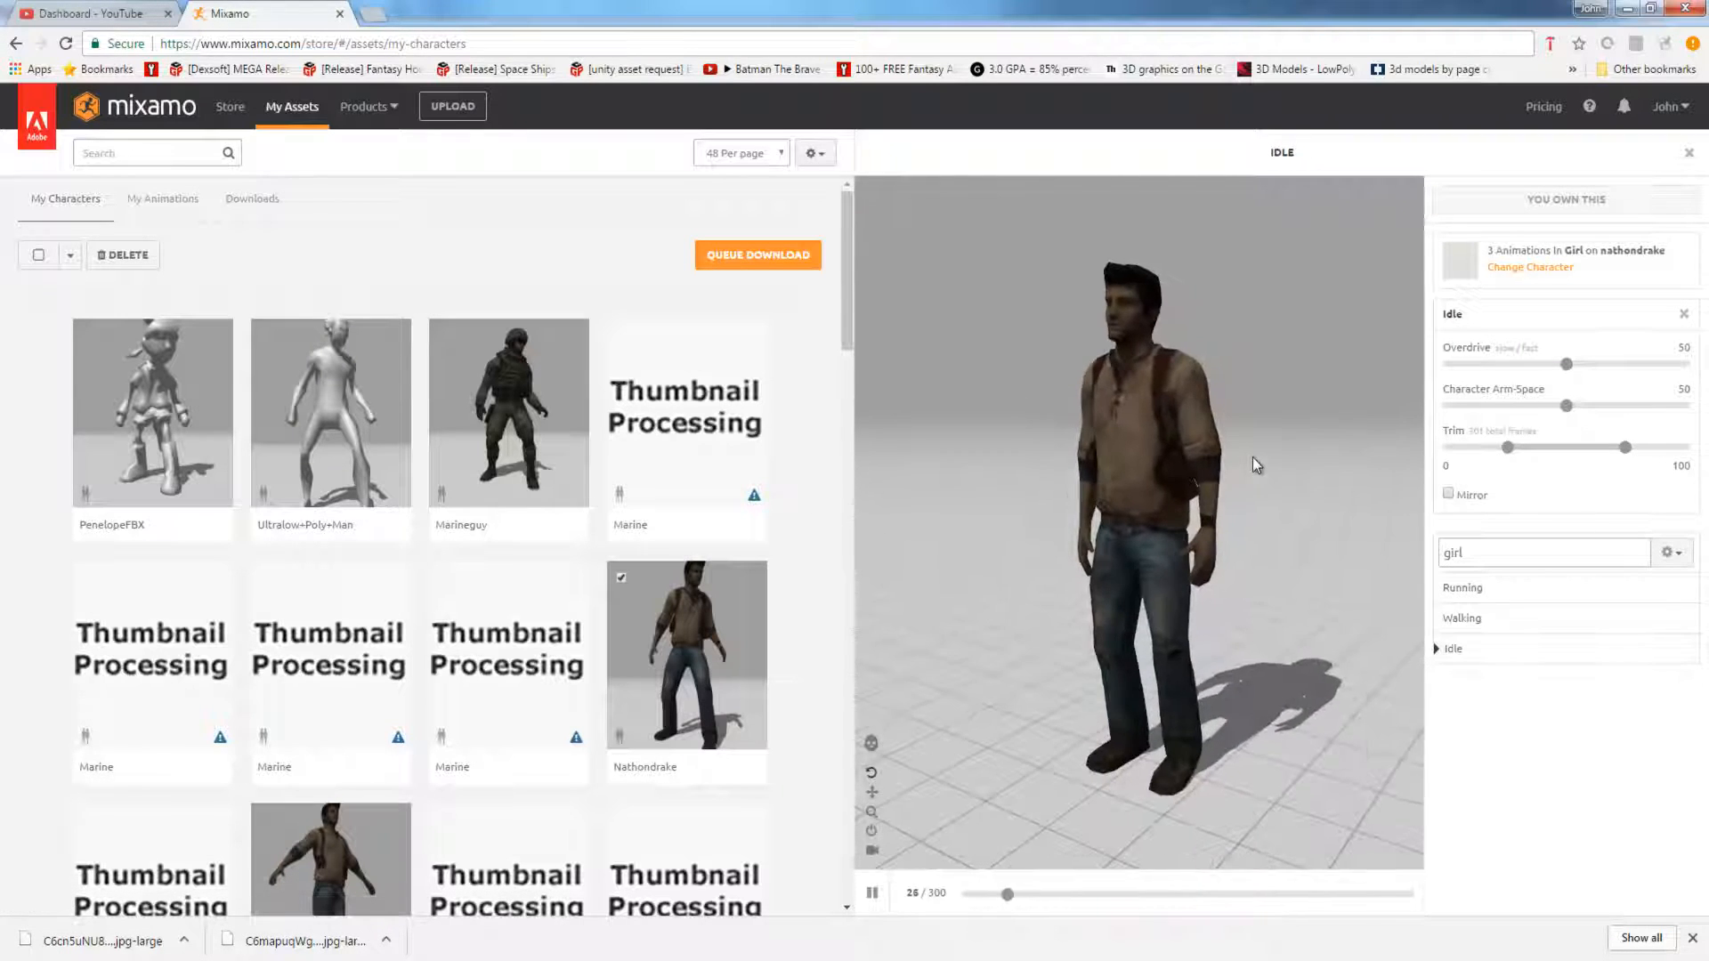
{"action": "left_click", "coordinate": [1485, 589]}
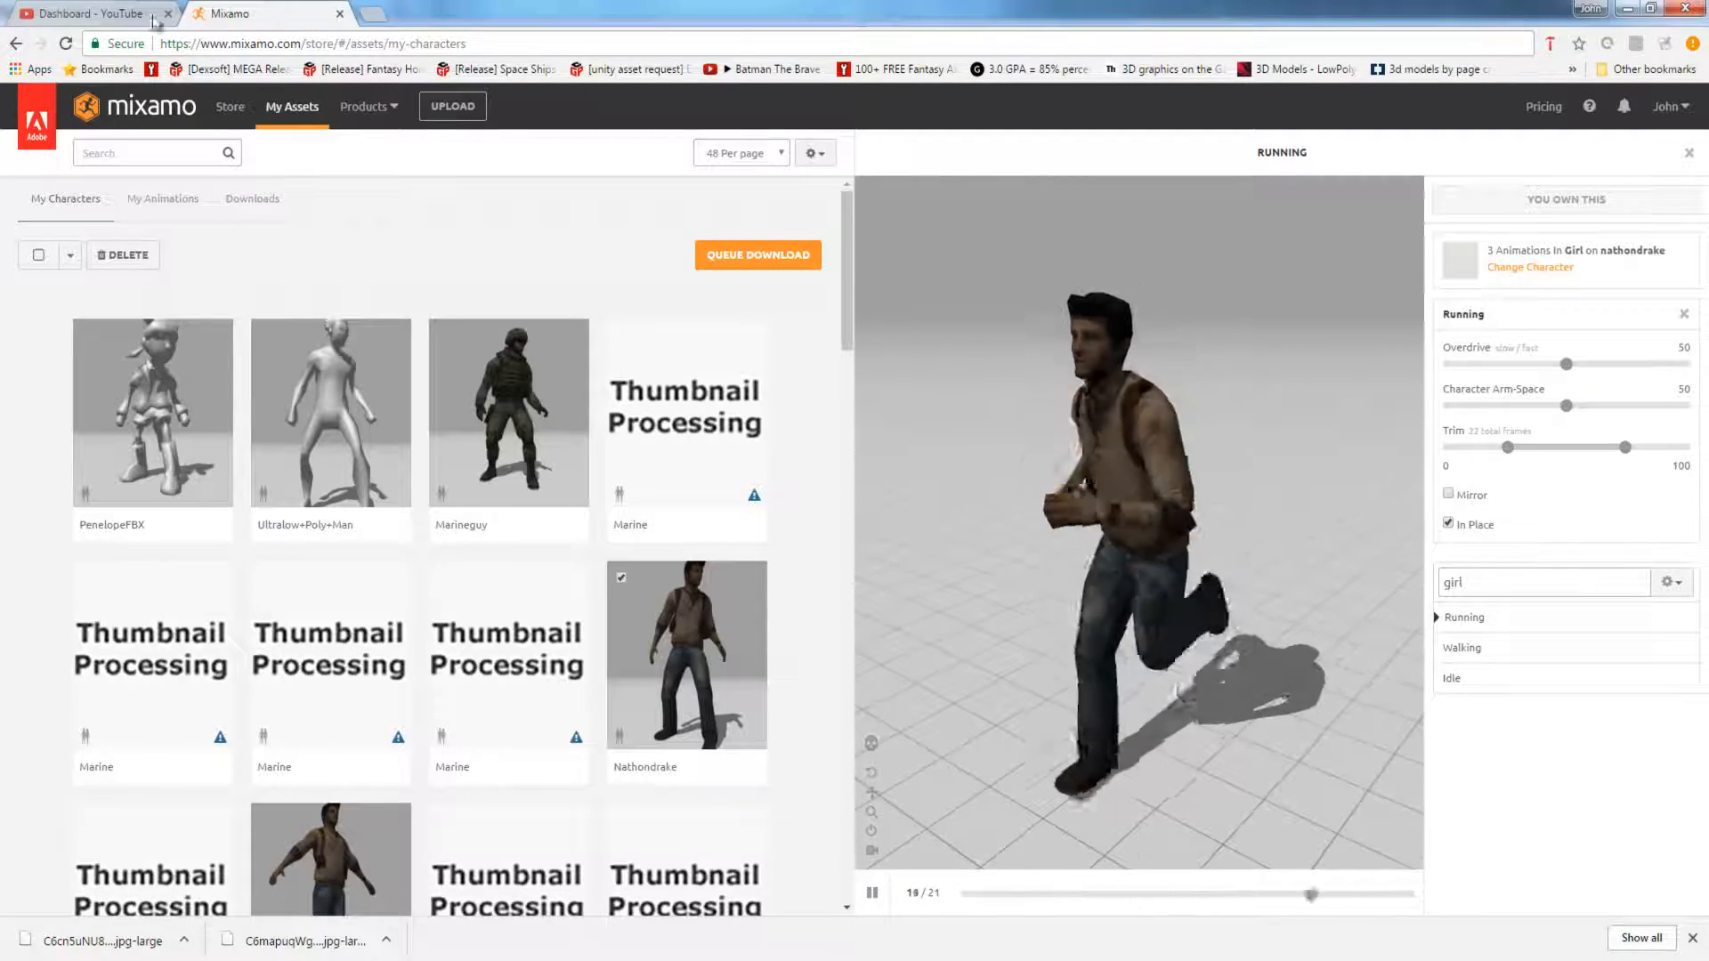
Return to CopperCube and examine the walkways and ore containers around the animated Penelope character.
{"action": "left_click", "coordinate": [1625, 8]}
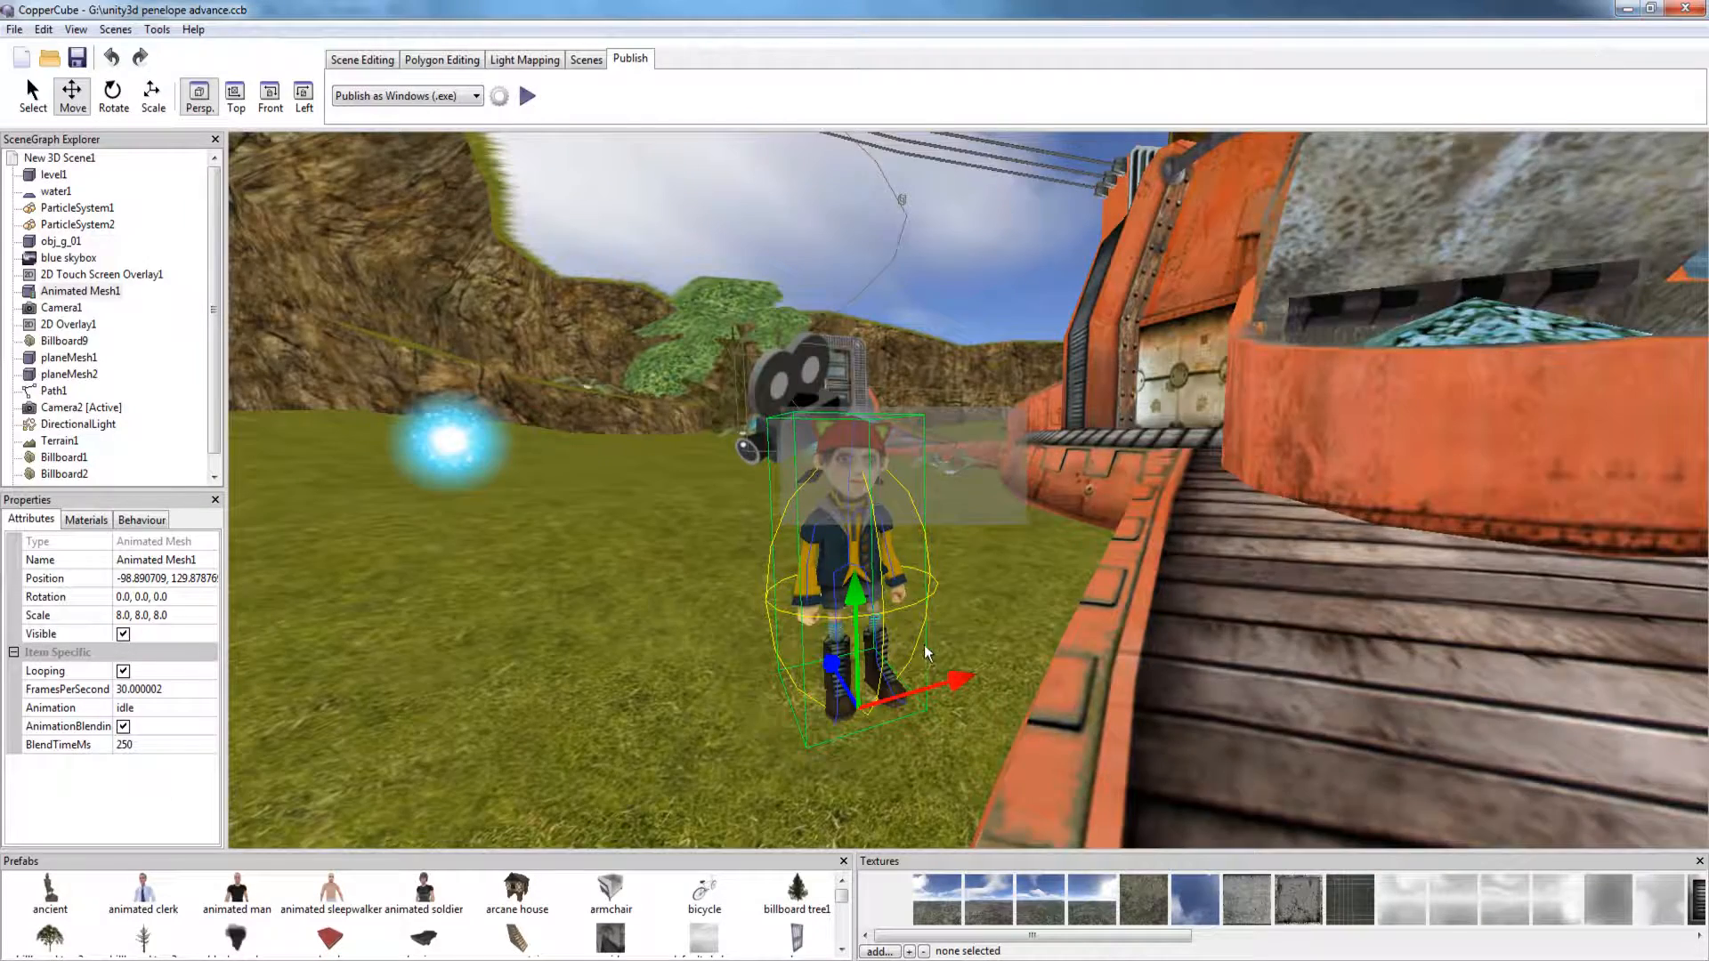
{"action": "scroll", "coordinate": [926, 650], "scroll_direction": "down", "scroll_amount": 4}
{"action": "right_click_drag", "start_coordinate": [925, 650], "coordinate": [1187, 531]}
{"action": "scroll", "coordinate": [1188, 532], "scroll_direction": "up", "scroll_amount": 5}
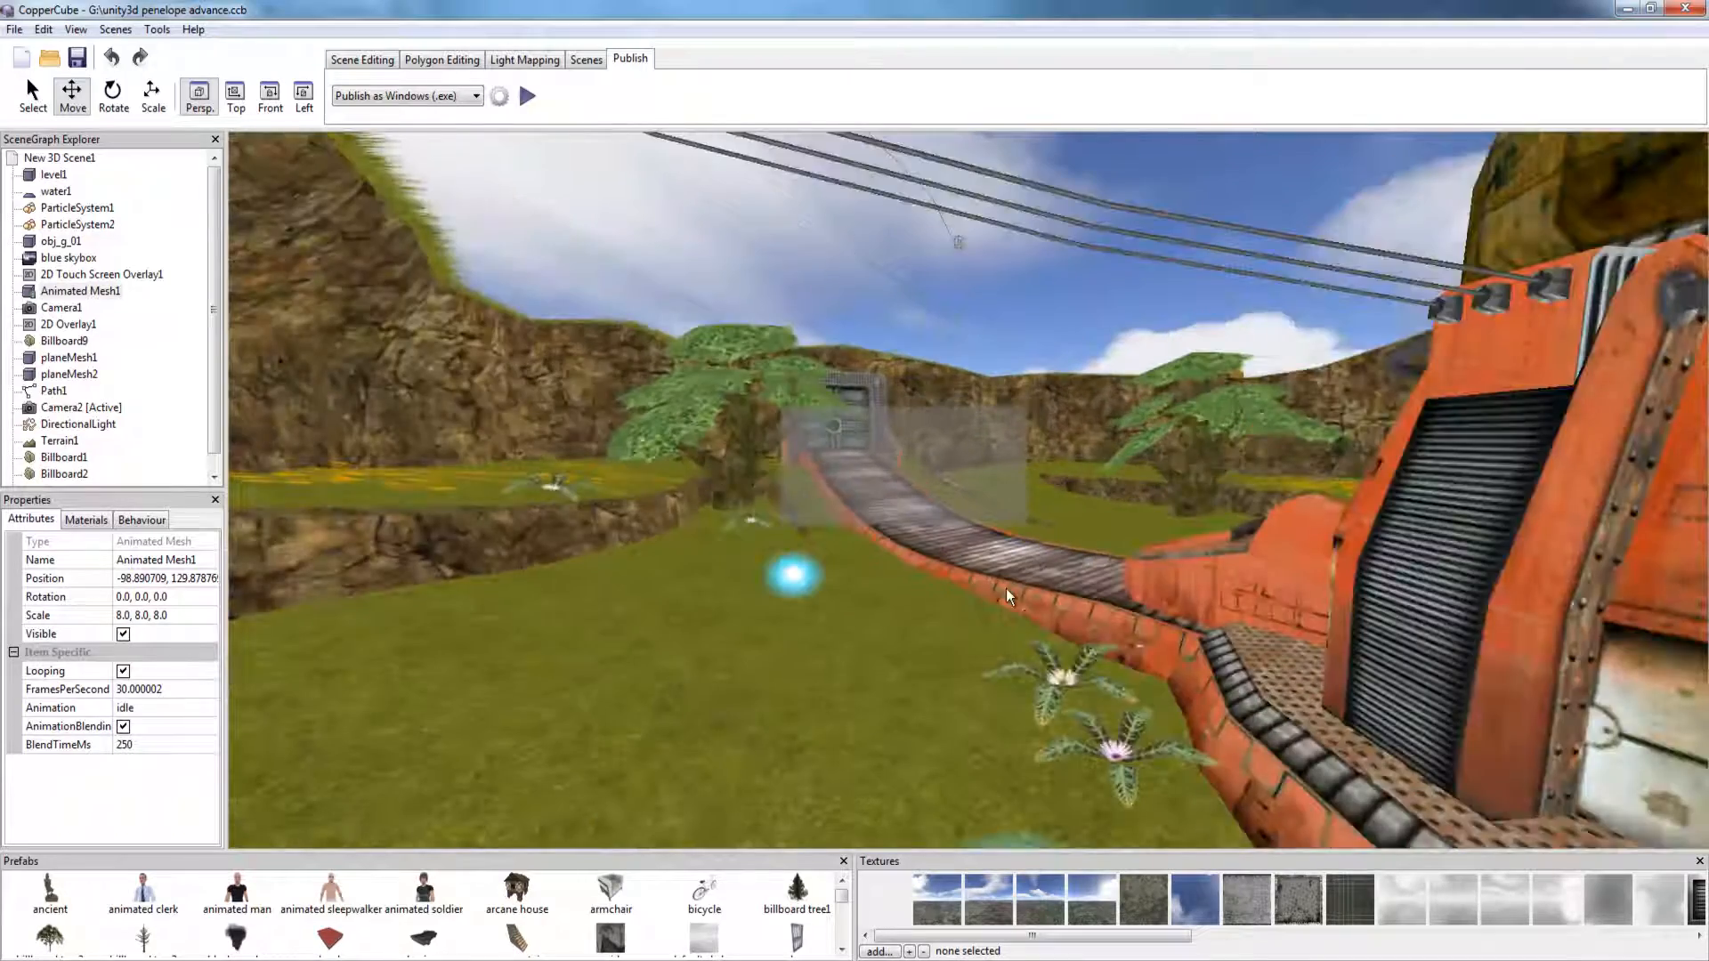
{"action": "right_click_drag", "start_coordinate": [1045, 591], "coordinate": [1211, 595]}
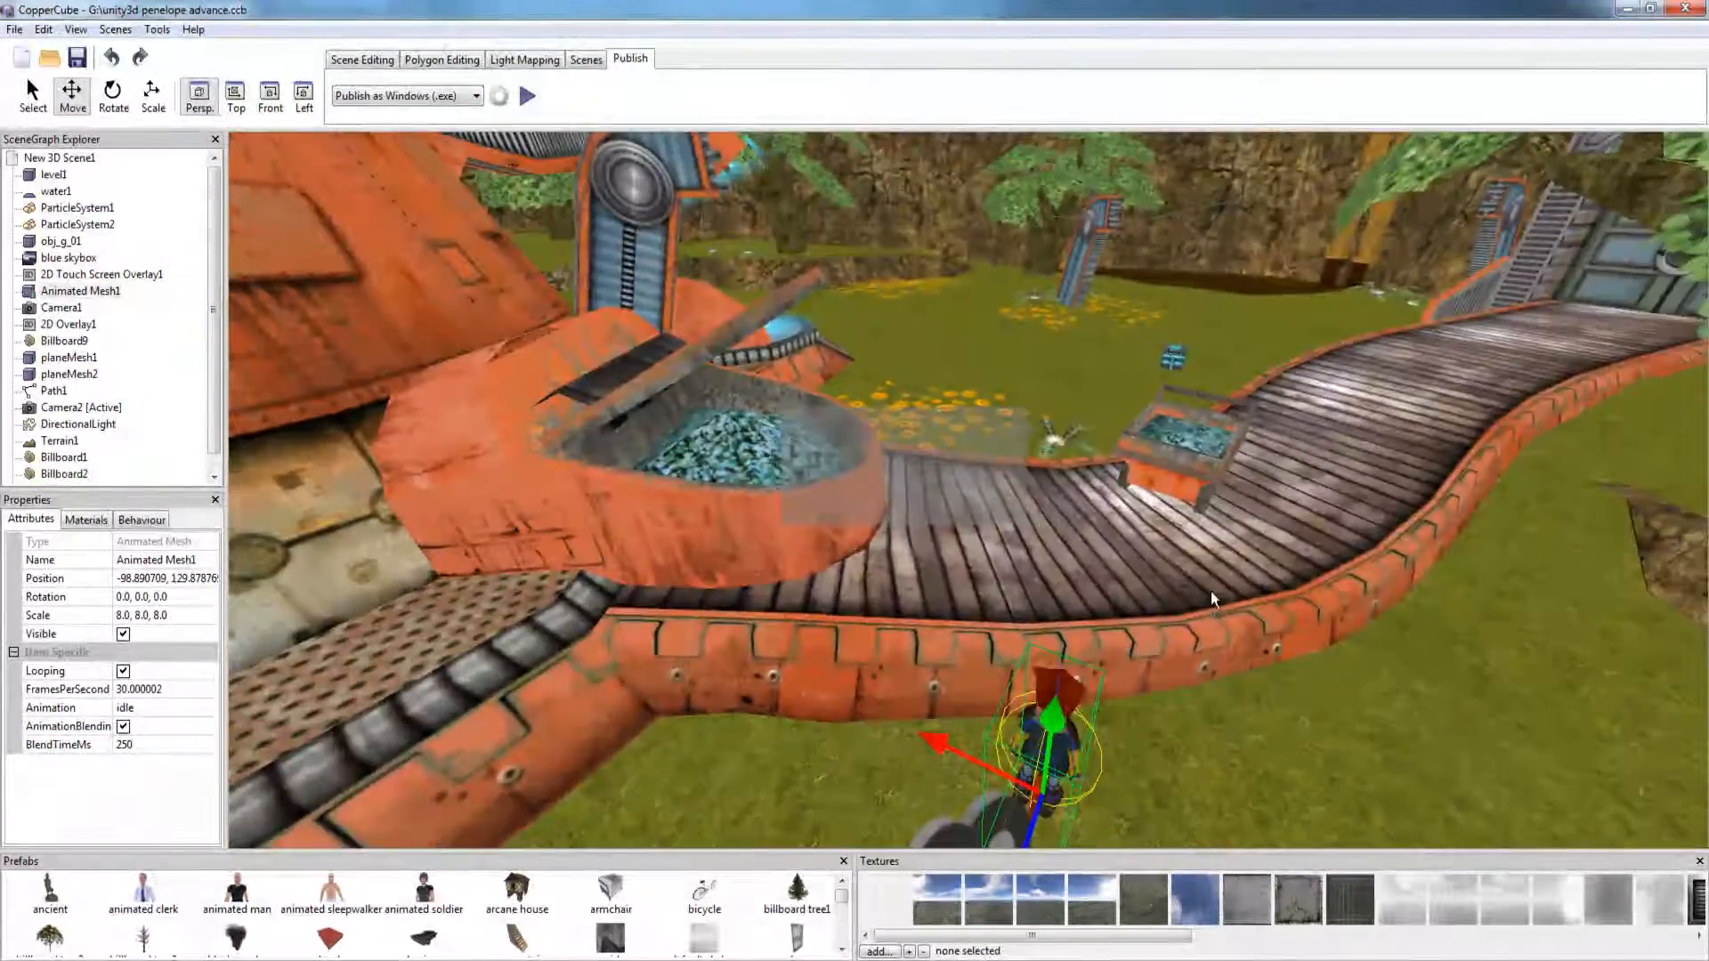
{"action": "middle_click_drag", "start_coordinate": [1210, 591], "coordinate": [1257, 532]}
{"action": "scroll", "coordinate": [1257, 532], "scroll_direction": "up", "scroll_amount": 2}
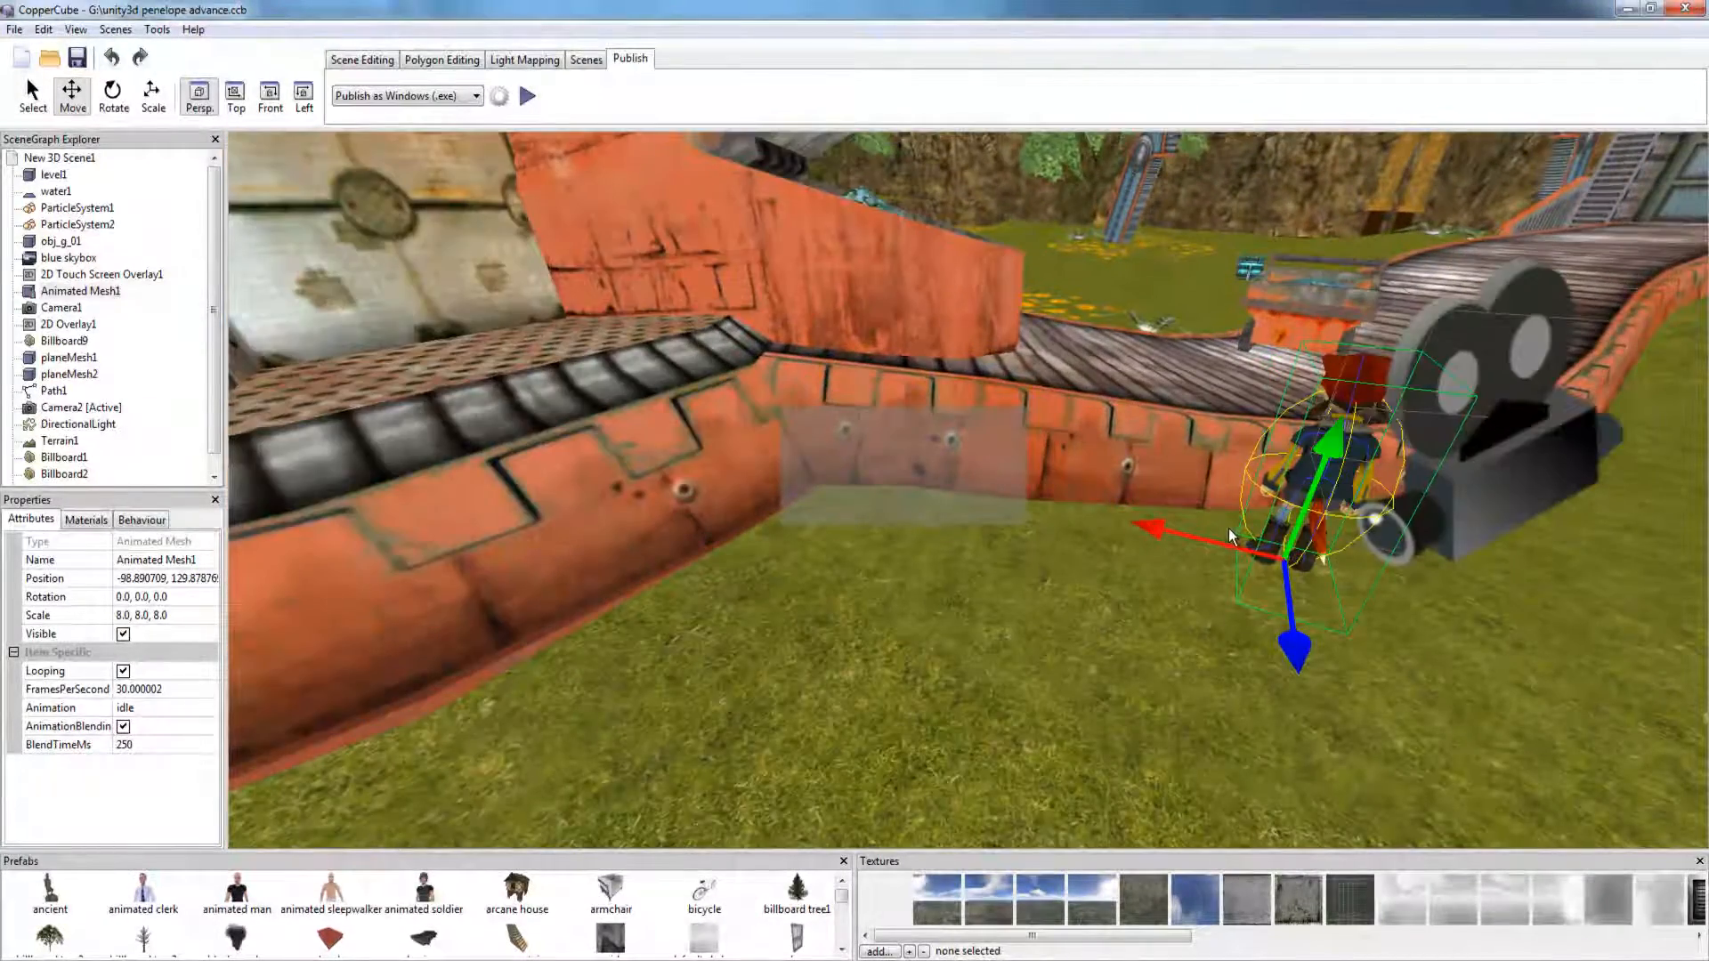